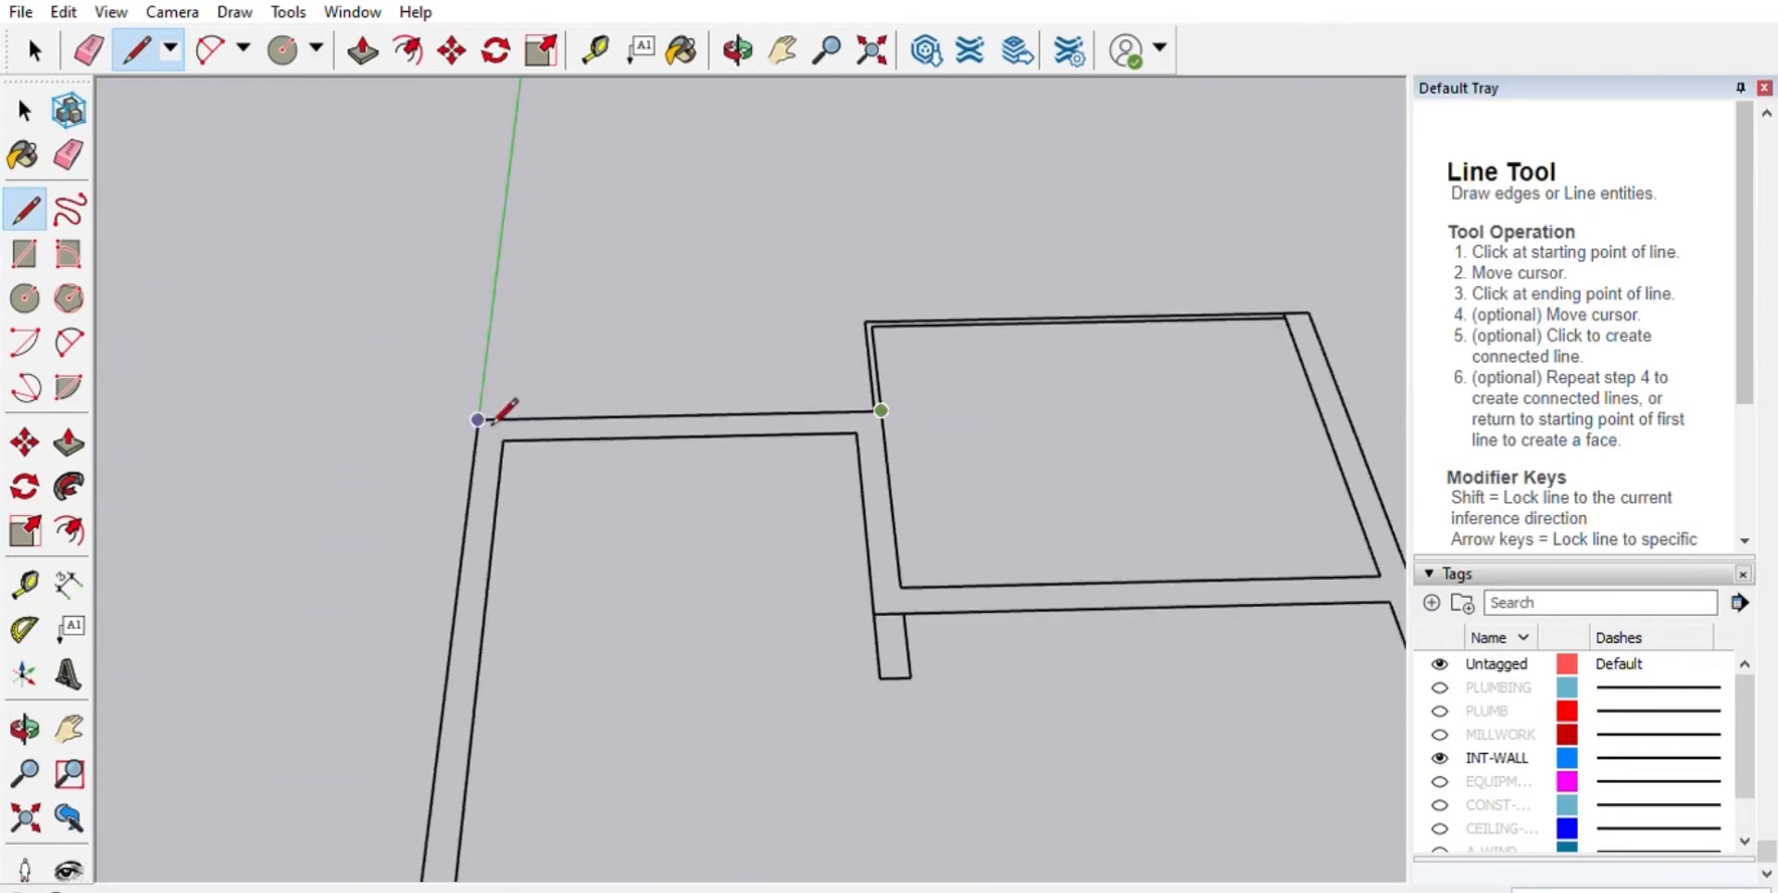
- Trace the exterior wall outline and its inner perimeter on the left floor plan with the Line tool to form faces
scroll(559, 615, "up", 6)
scroll(845, 568, "up", 3)
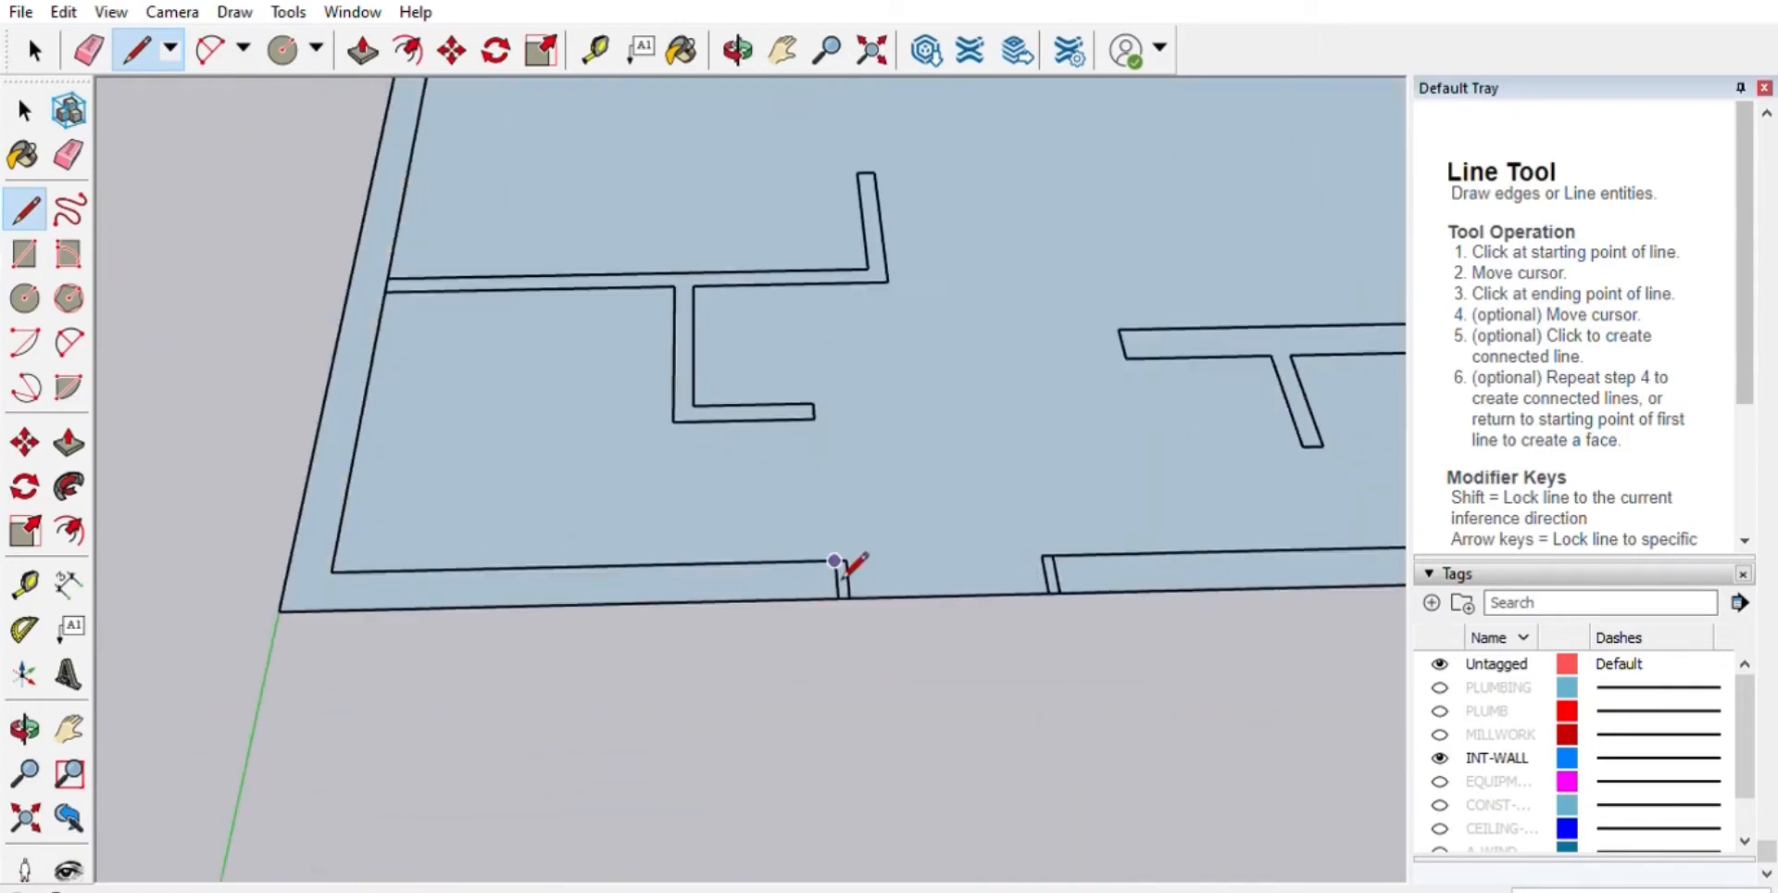
scroll(595, 461, "down", 3)
scroll(1099, 496, "up", 3)
left_click(1100, 496)
scroll(1001, 313, "down", 3)
scroll(996, 304, "up", 3)
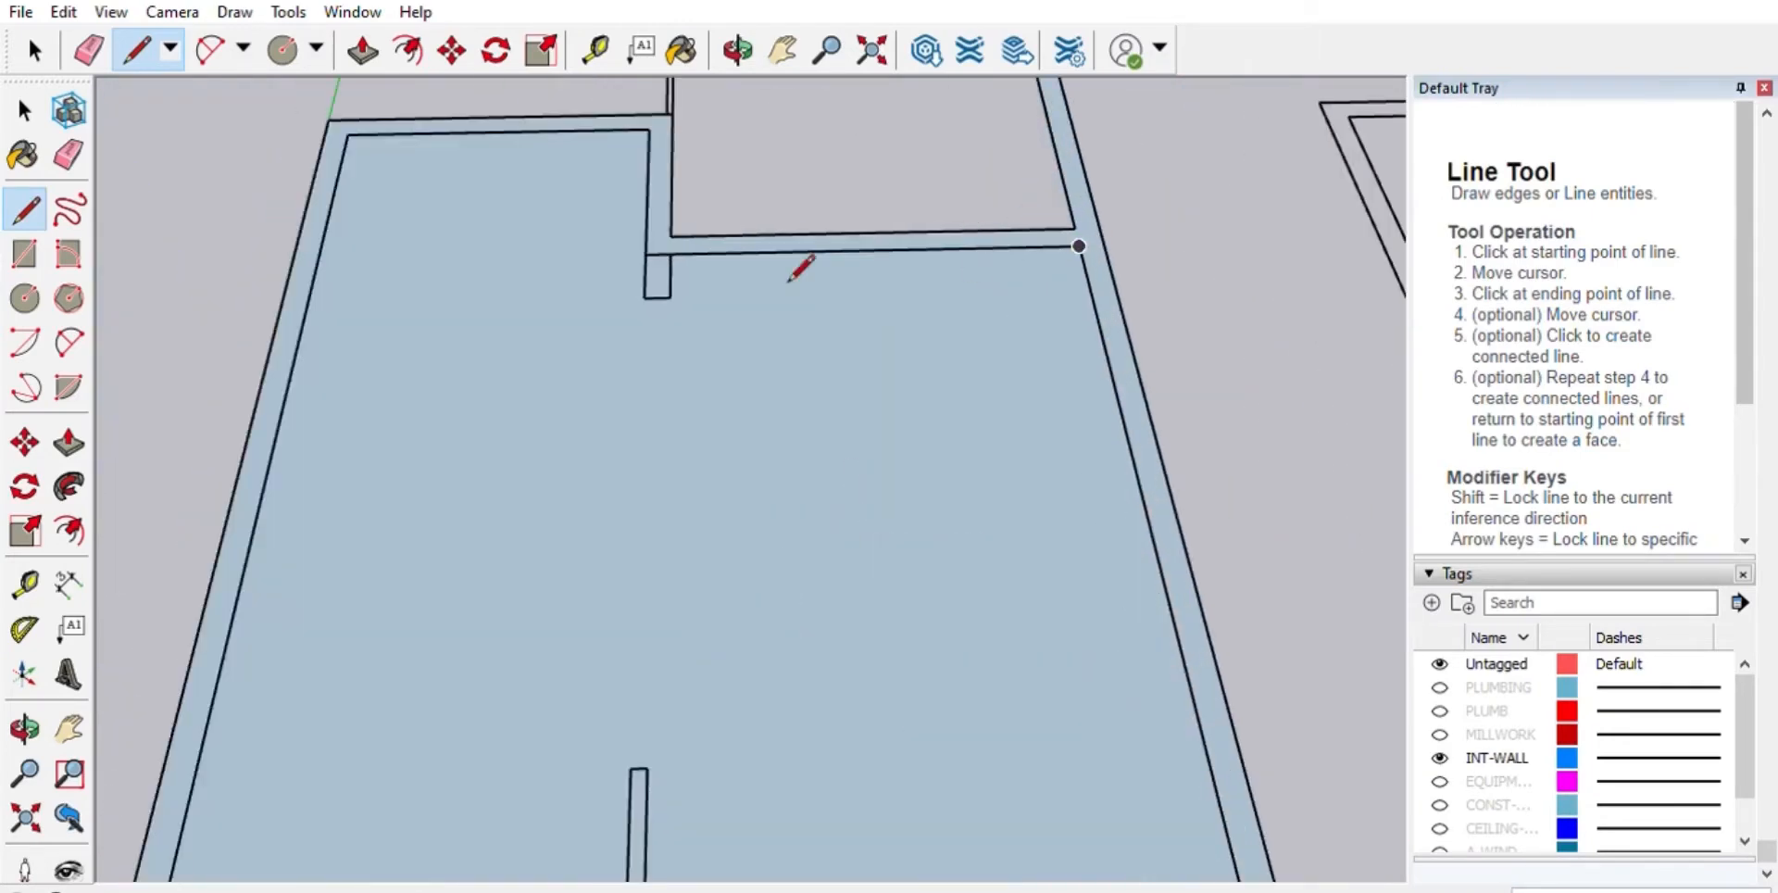
left_click(347, 134)
scroll(347, 135, "down", 5)
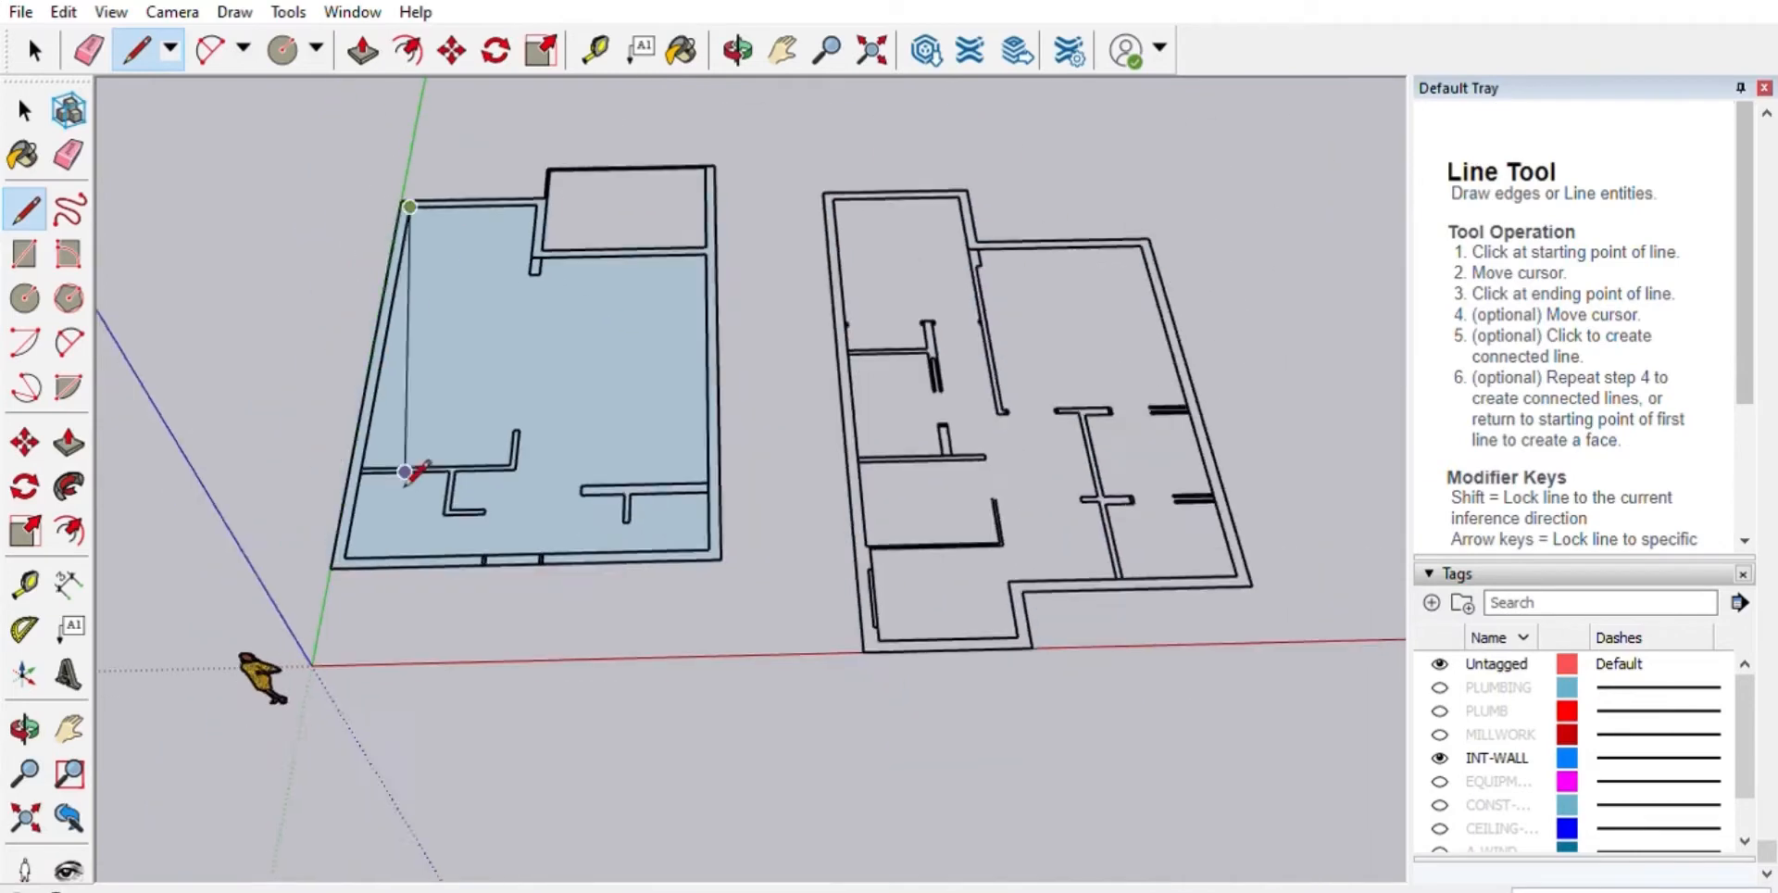
- Delete the interior floor face enclosed by the exterior walls
scroll(413, 472, "up", 3)
key("space")
scroll(500, 546, "down", 3)
left_click(674, 315)
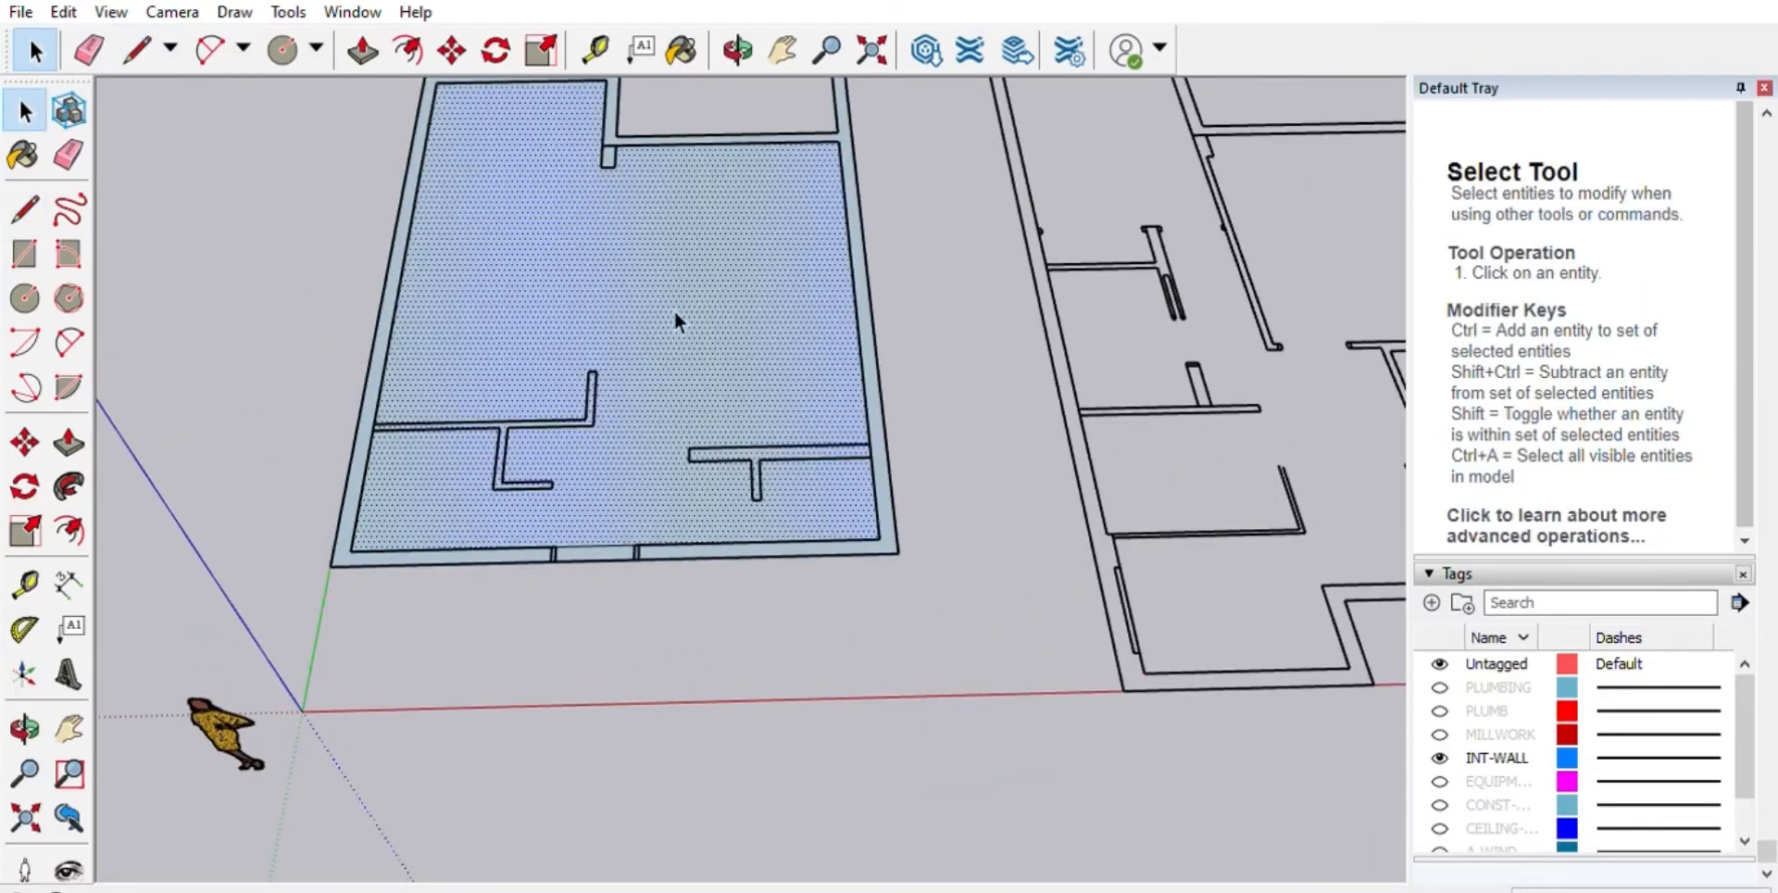
key("Delete")
- Select the whole exterior wall outline of the left plan and make it a group
scroll(687, 475, "down", 2)
left_click_drag(408, 105, 899, 609)
scroll(860, 532, "up", 2)
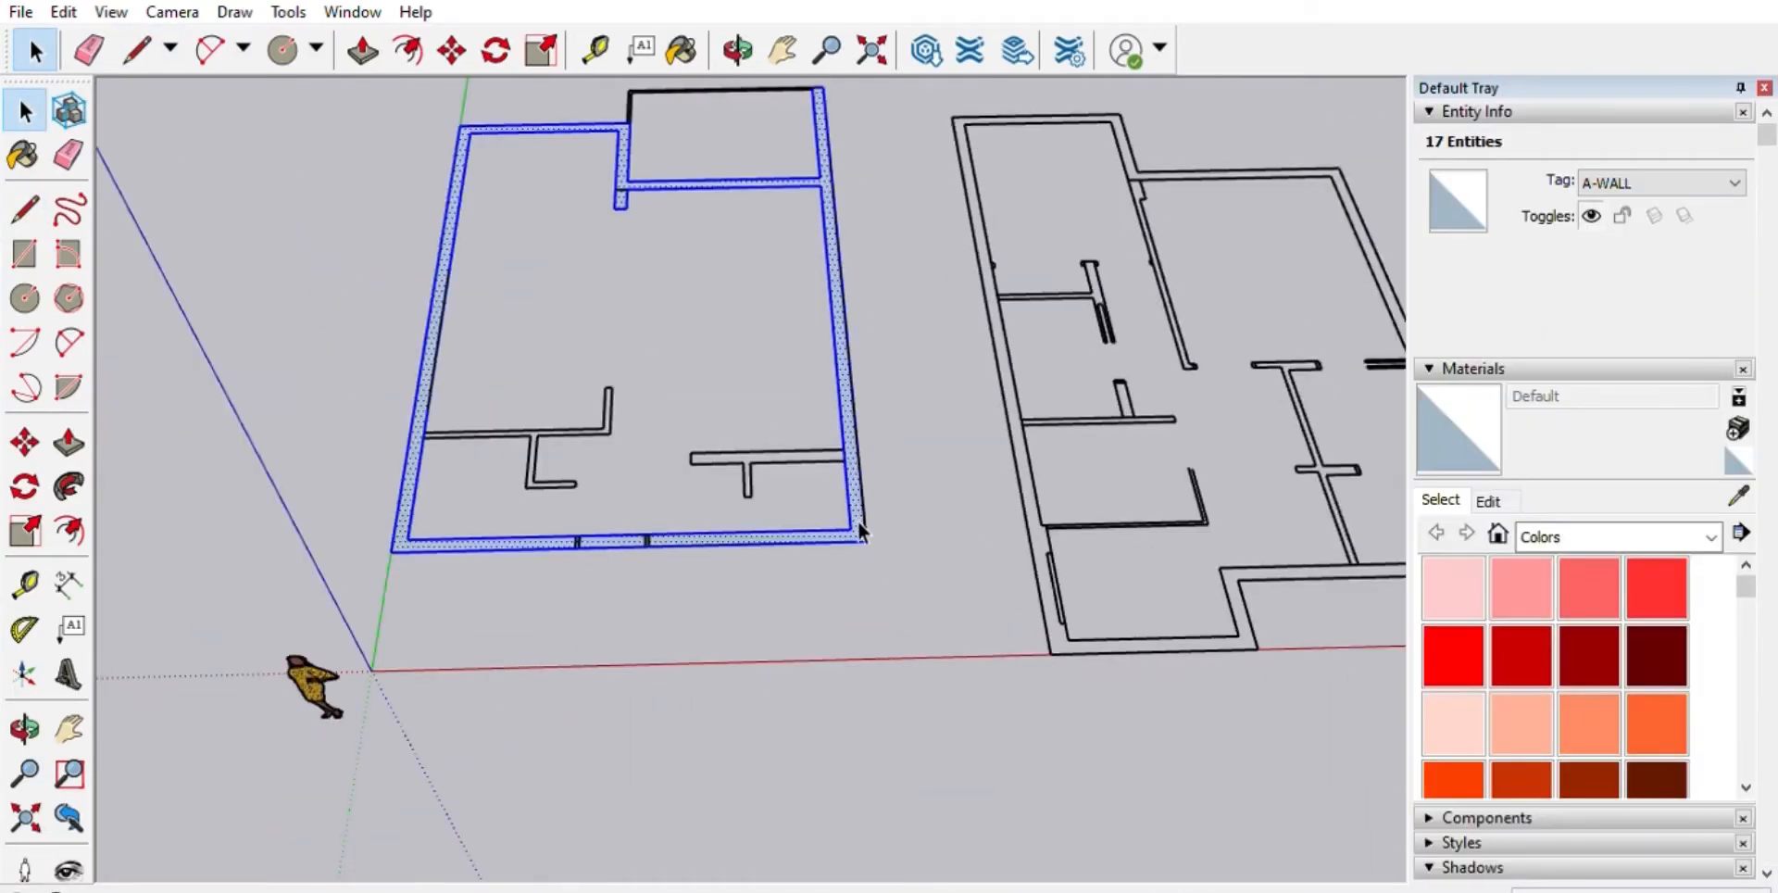
key("ctrl+g")
left_click(806, 532)
scroll(806, 532, "up", 3)
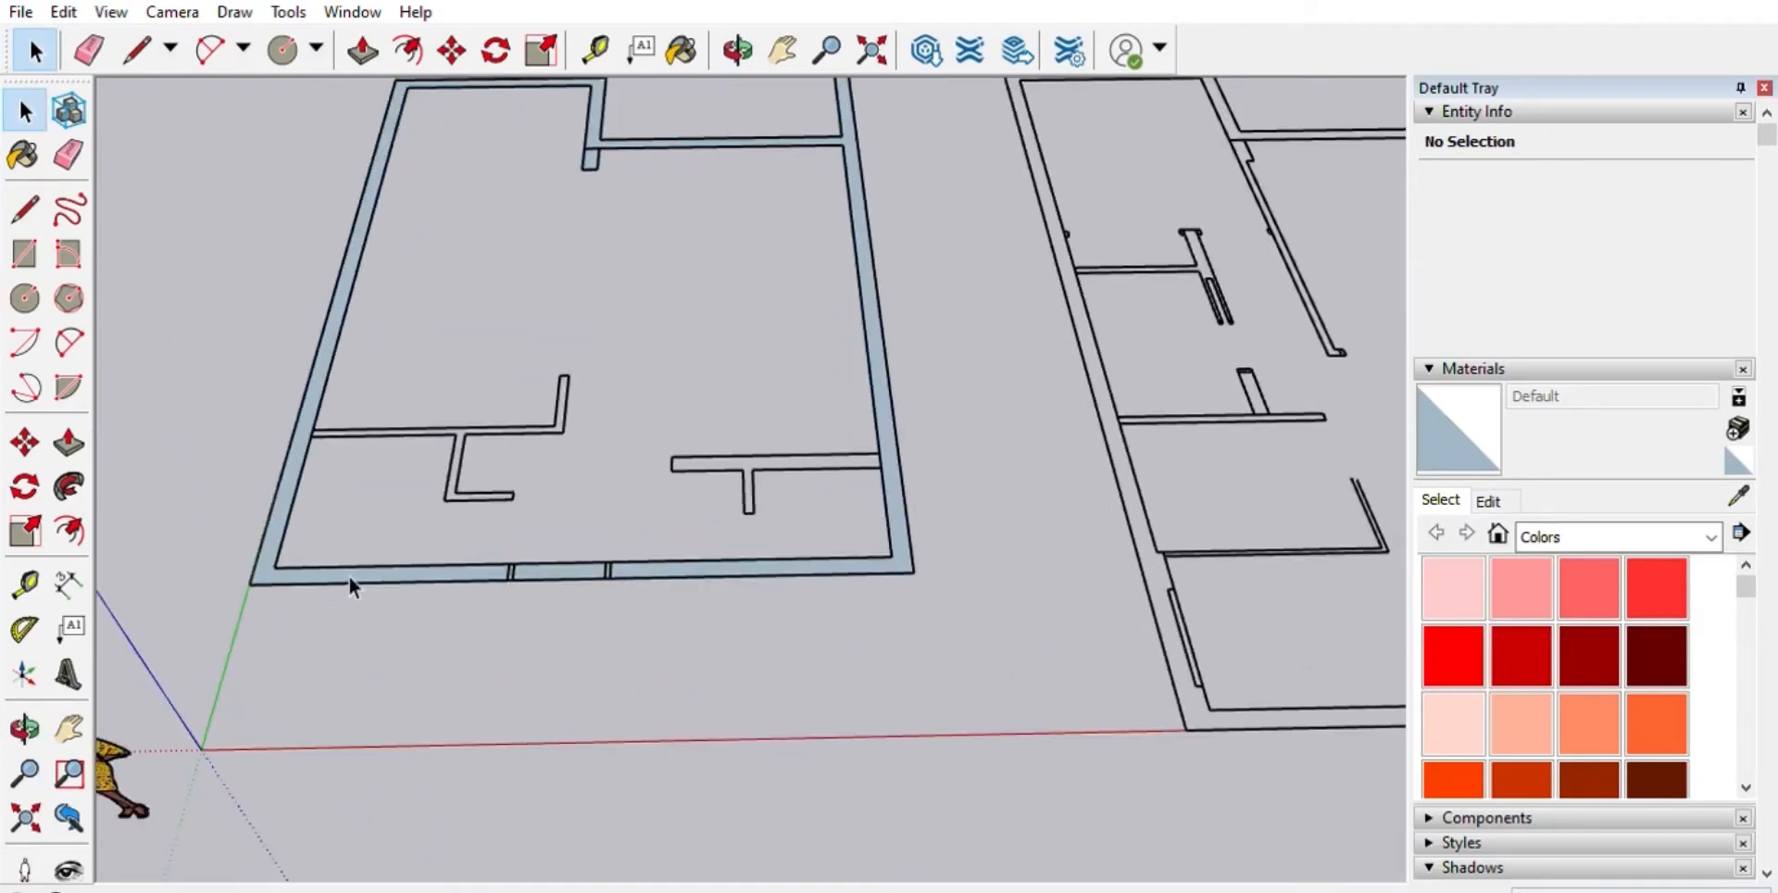
left_click(349, 576)
left_click(927, 701)
scroll(926, 701, "down", 3)
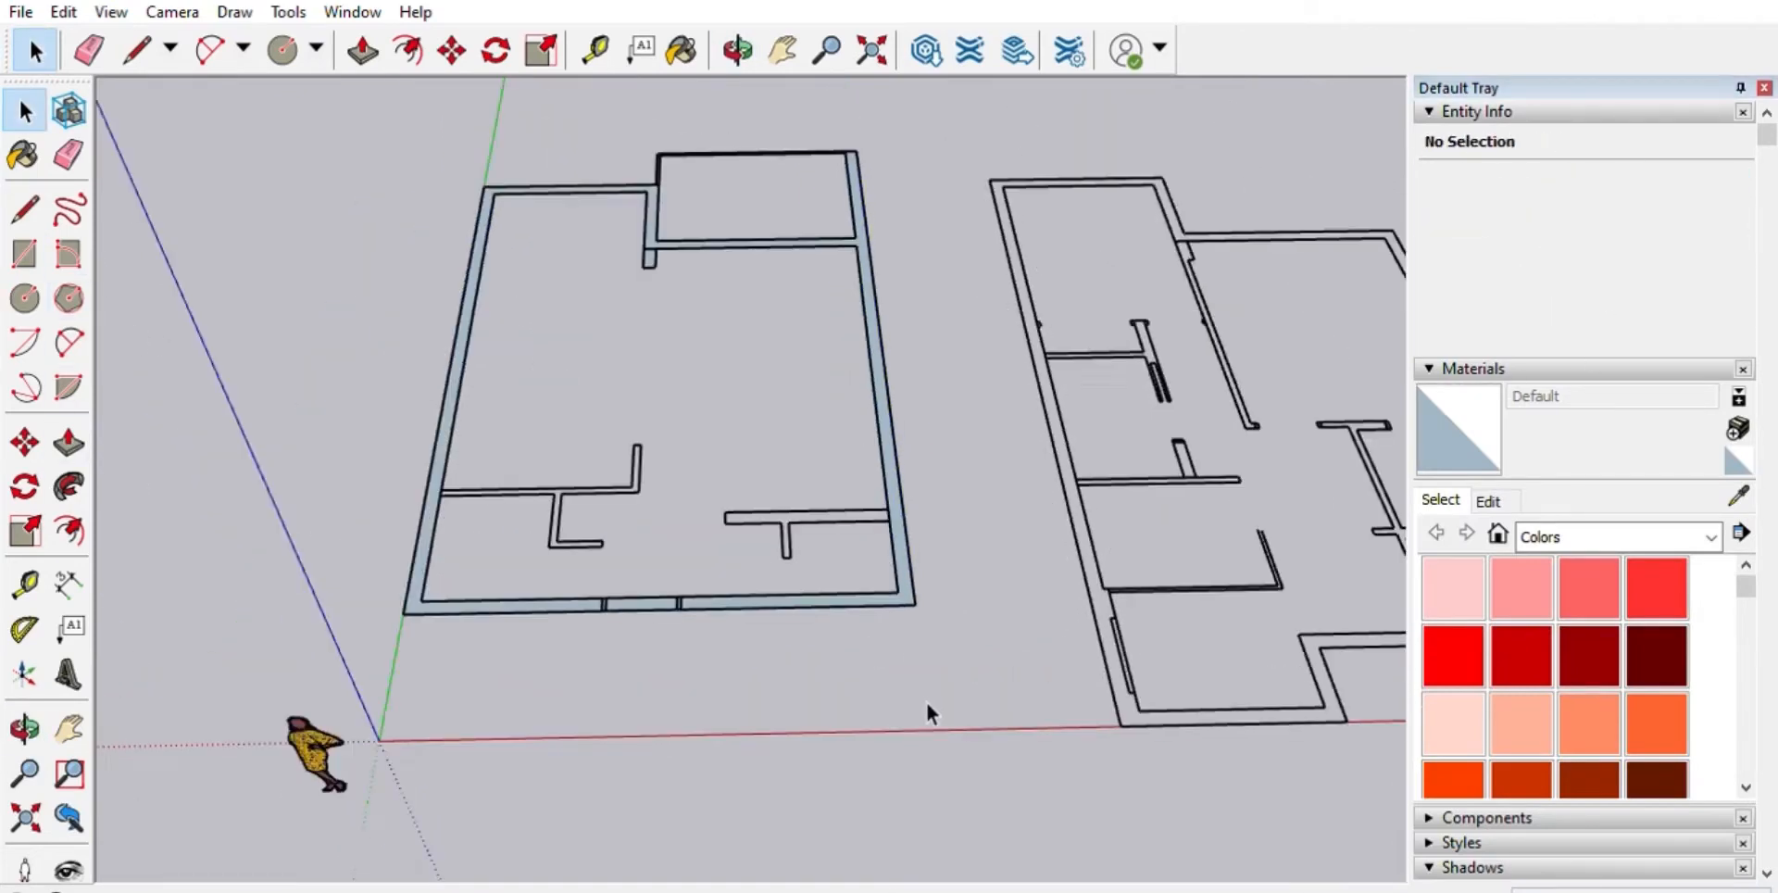
- Open the exterior wall group and extrude its wall face upward with Push/Pull into full walls
scroll(620, 335, "up", 2)
left_click(505, 416)
left_click(576, 472)
scroll(789, 658, "up", 1)
triple_click(794, 671)
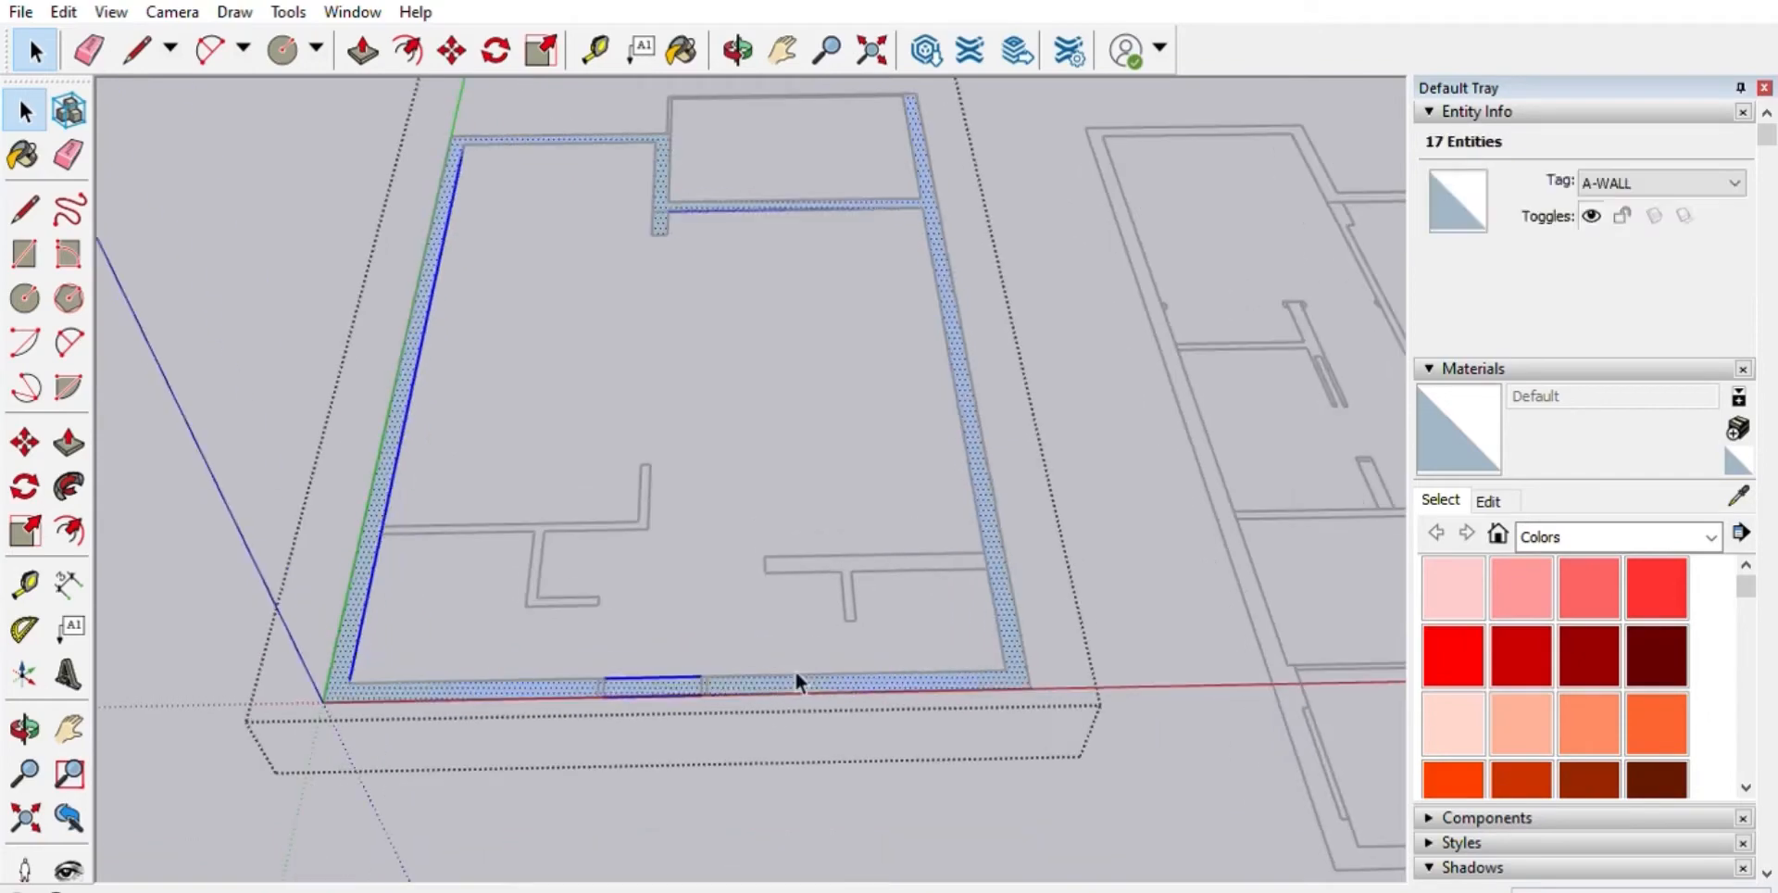
left_click(793, 672)
key("p")
scroll(1024, 681, "up", 3)
left_click_drag(1025, 680, 948, 537)
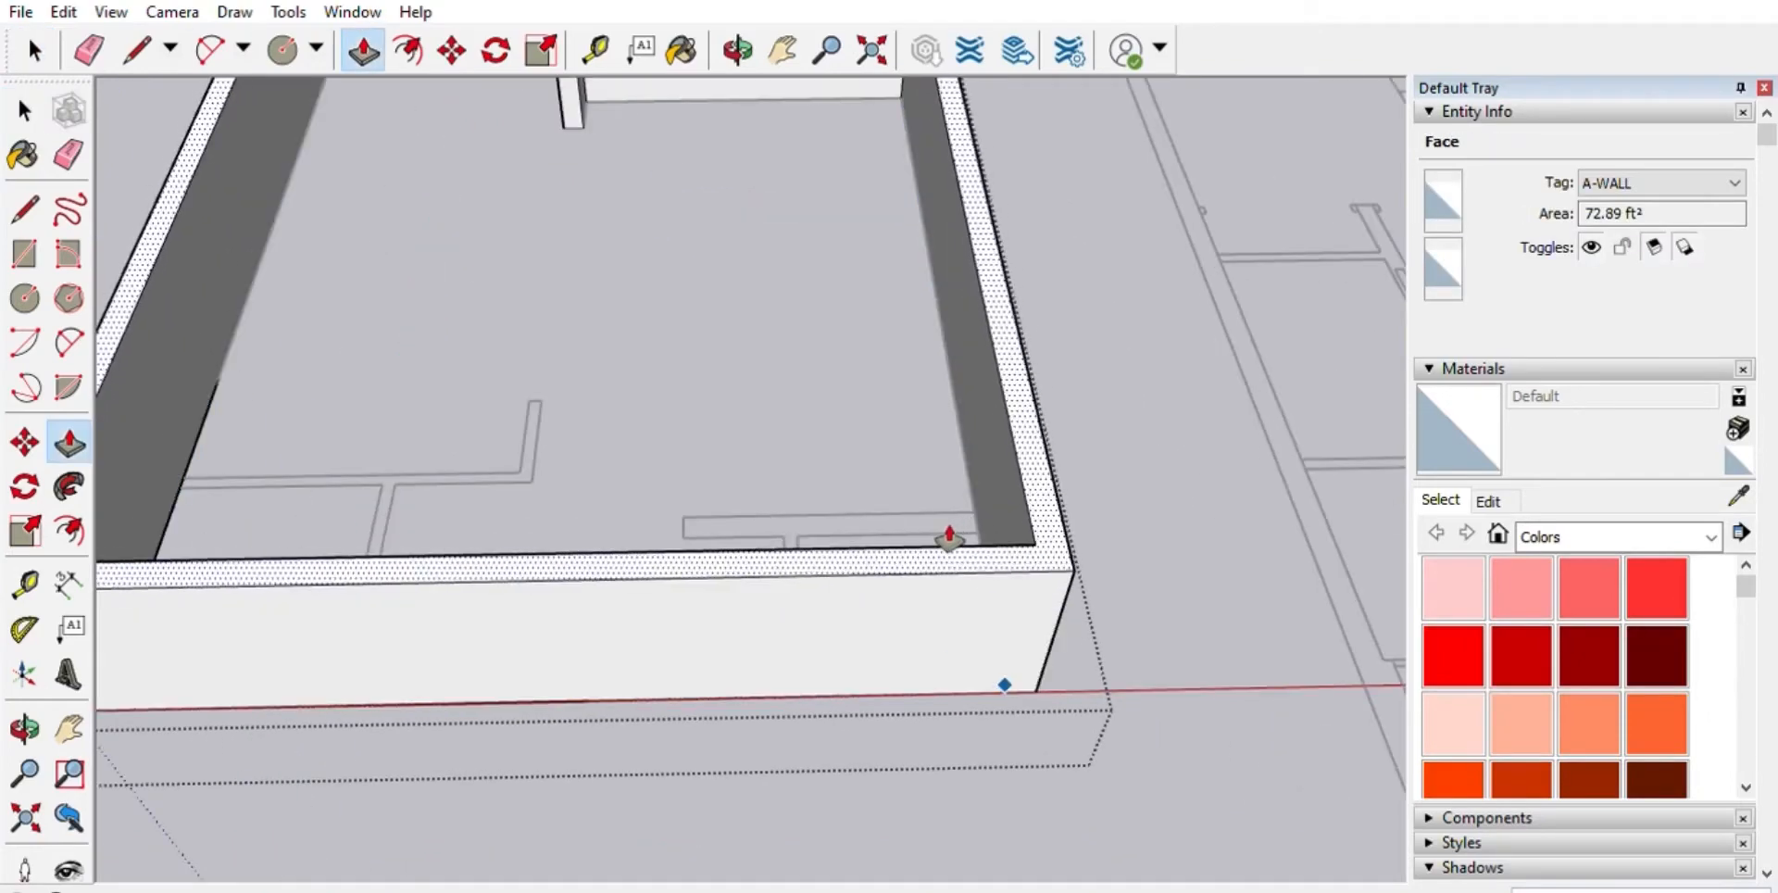
scroll(945, 537, "down", 5)
key("space")
left_click(377, 413)
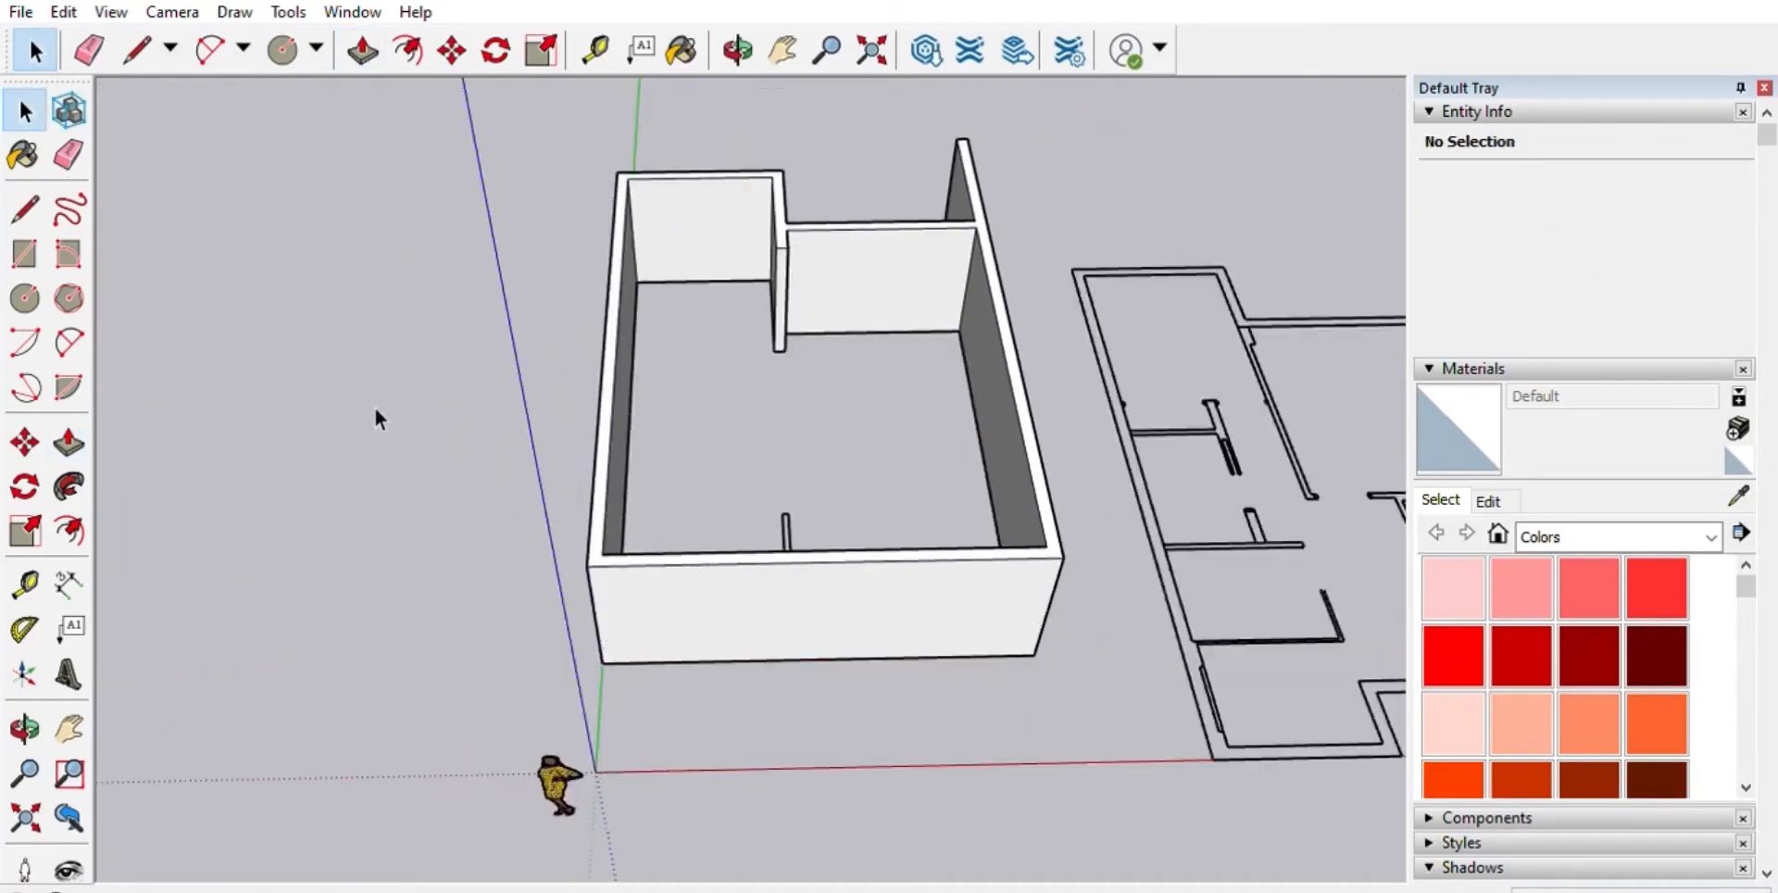
- Hide the extruded exterior wall group to expose the floor plan lines
middle_click_drag(377, 413, 921, 536)
left_click(921, 536)
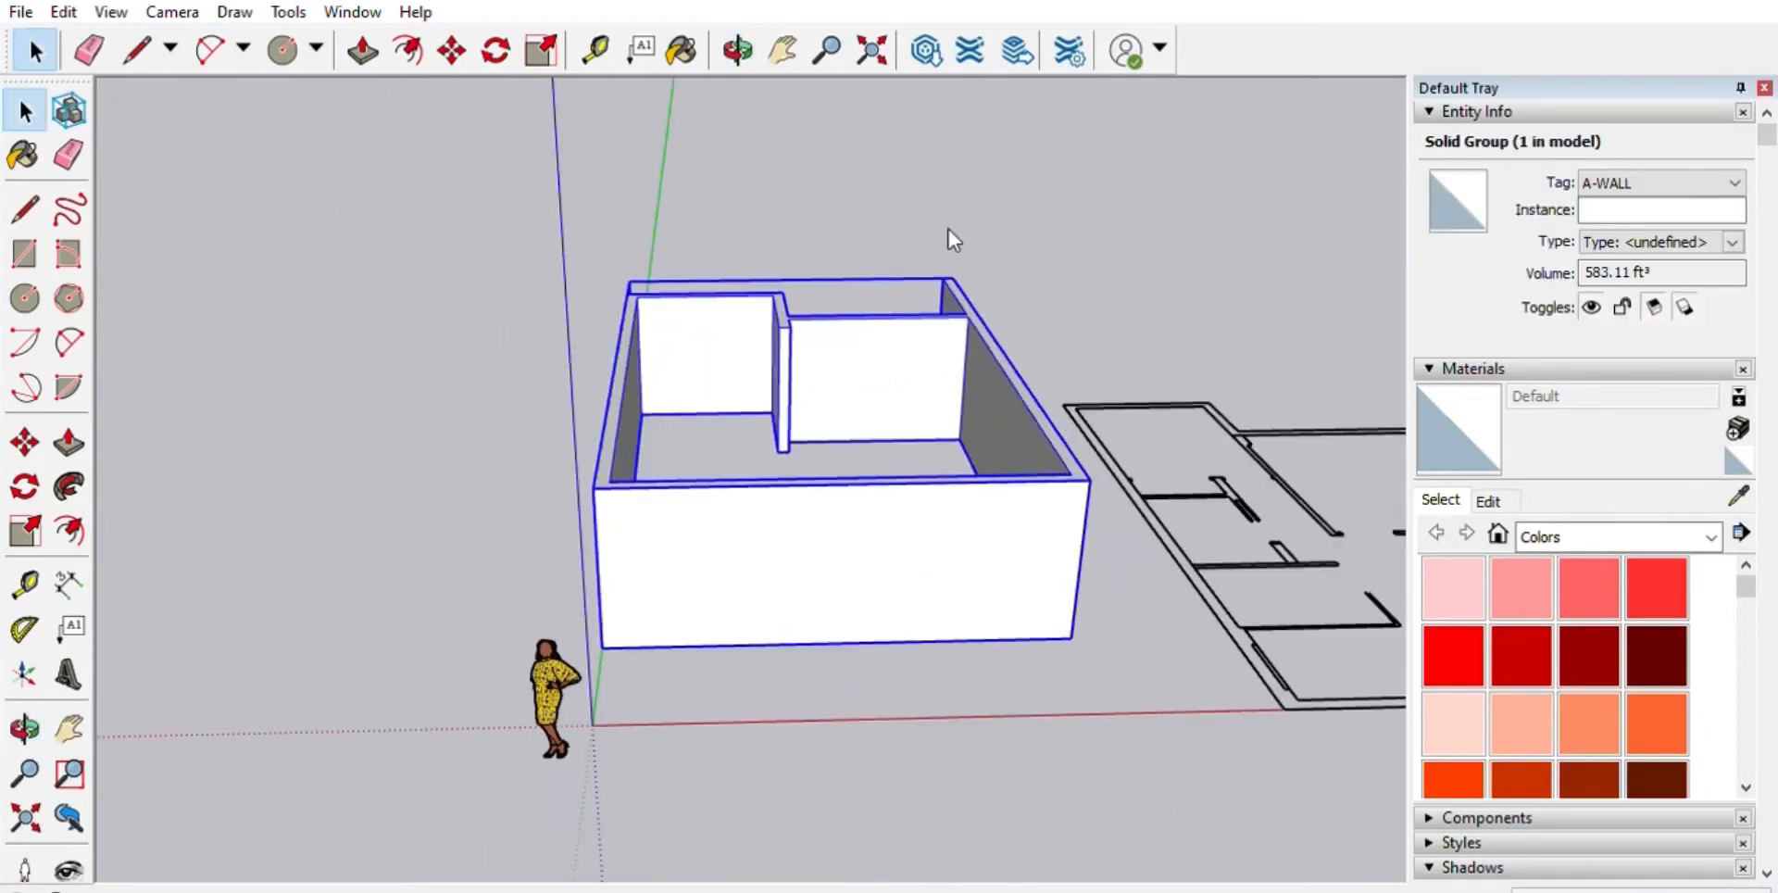
key("Delete")
middle_click_drag(949, 238, 861, 532)
scroll(861, 532, "up", 4)
- Trace the T-shaped interior wall attached to the plan's right exterior wall with the Line tool to form a face
key("space")
scroll(1554, 664, "down", 10)
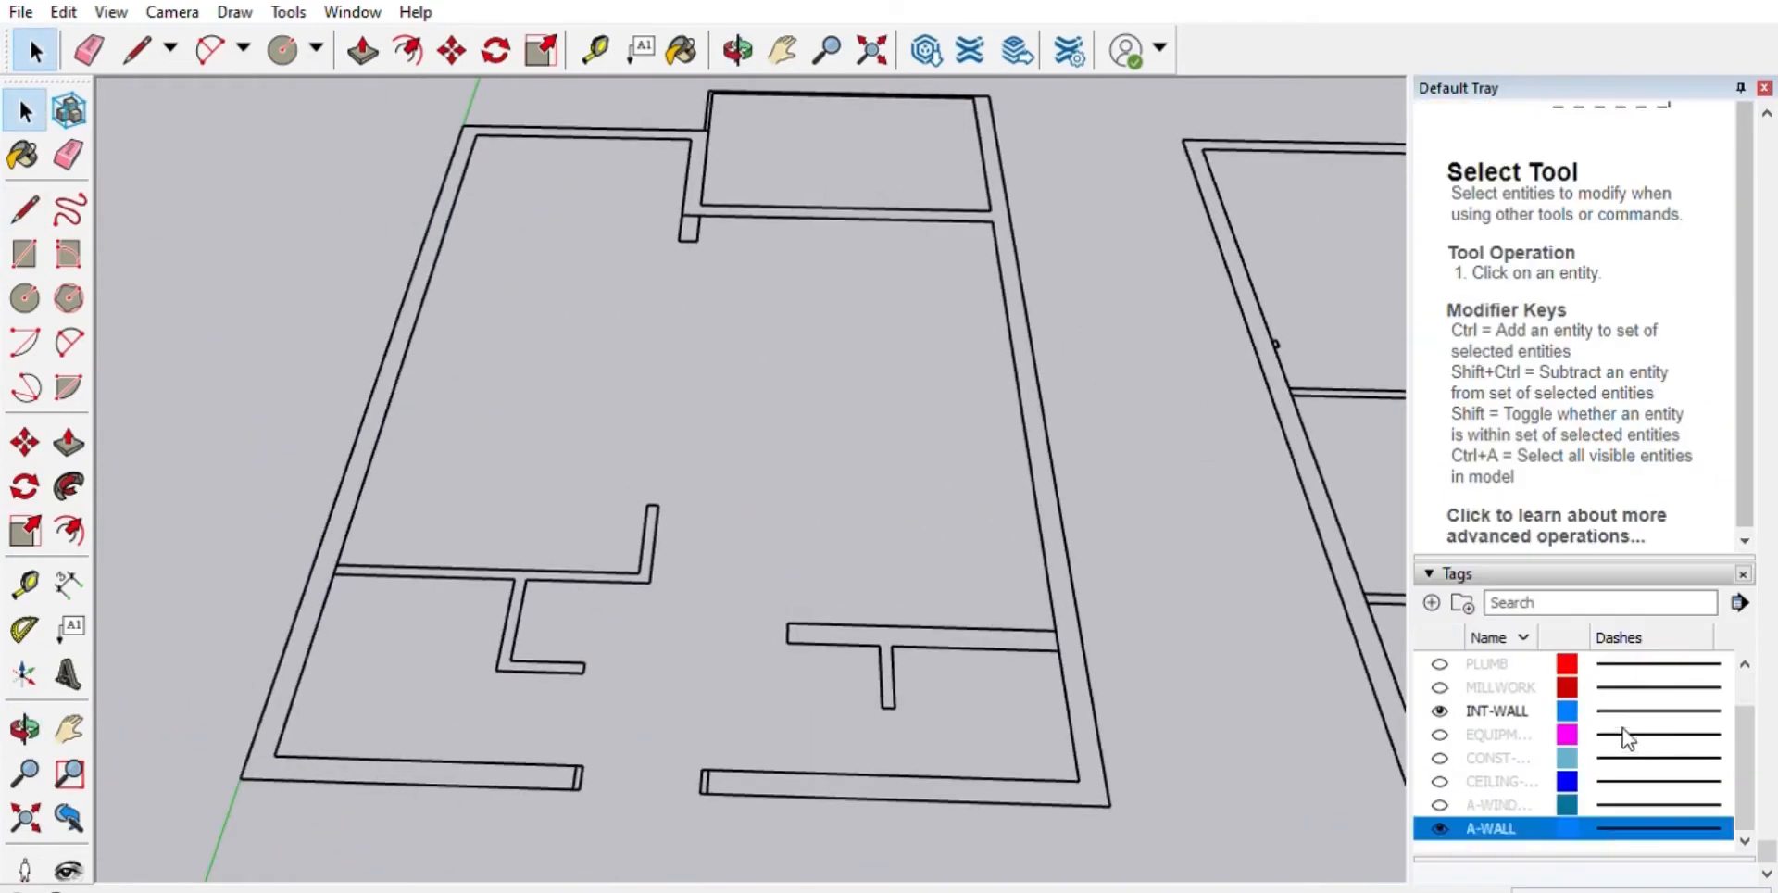
key("l")
scroll(1019, 713, "up", 2)
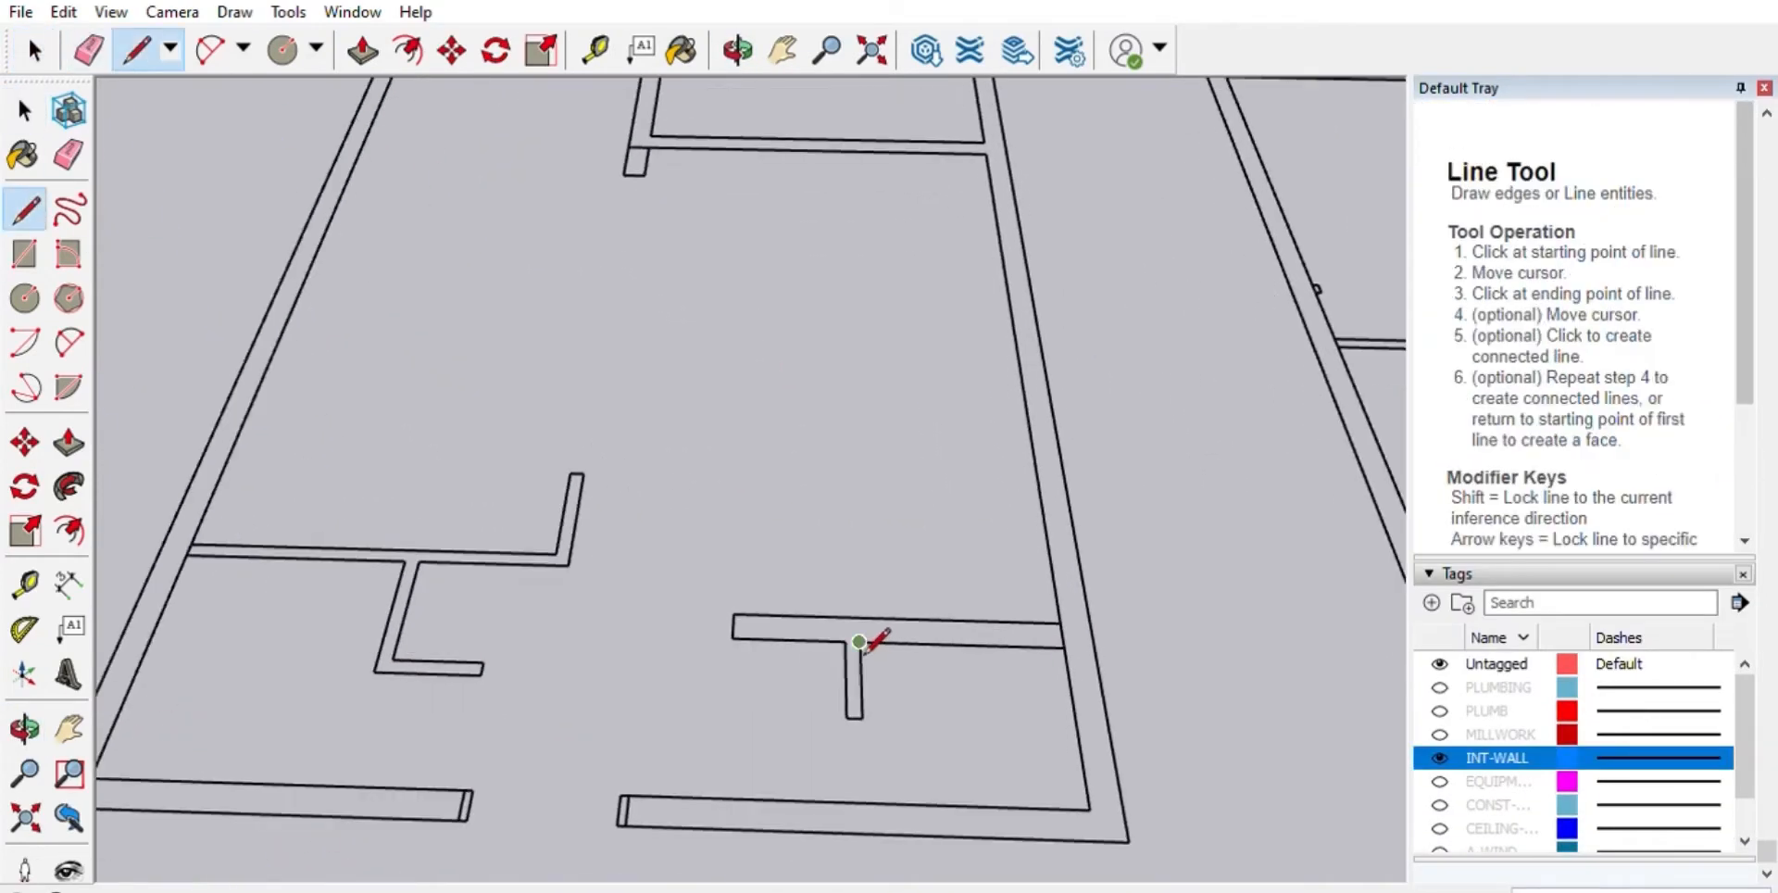
left_click(1061, 623)
scroll(1112, 685, "down", 2)
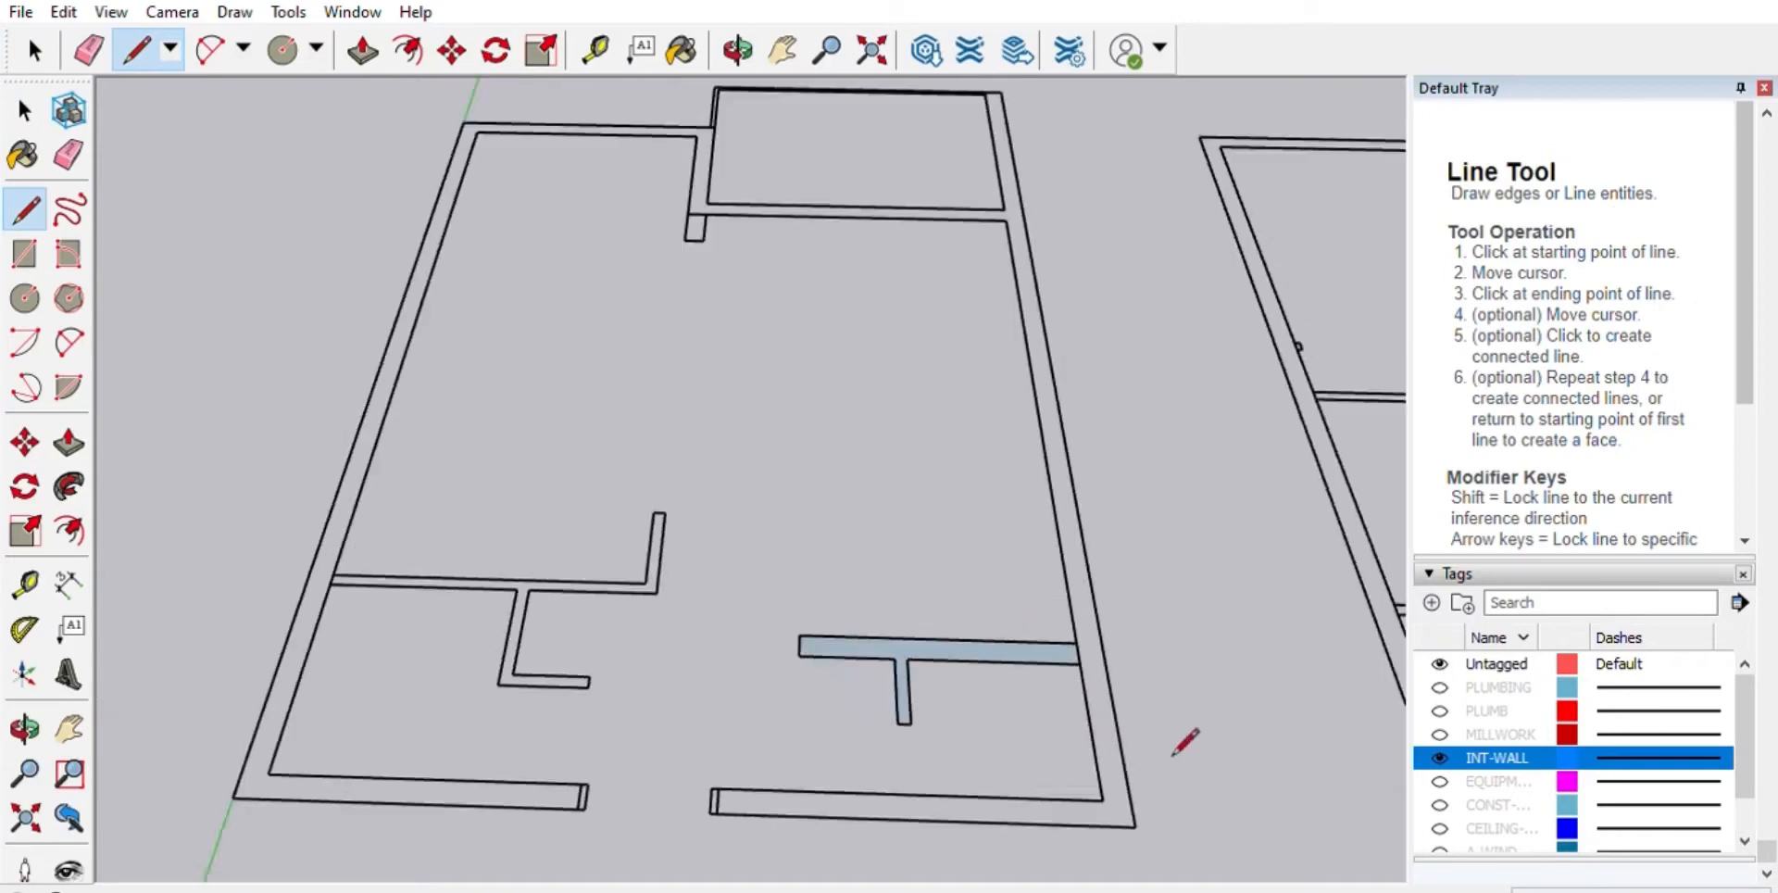
- Trace the branching interior wall attached to the plan's left exterior wall to form a face
scroll(347, 589, "up", 4)
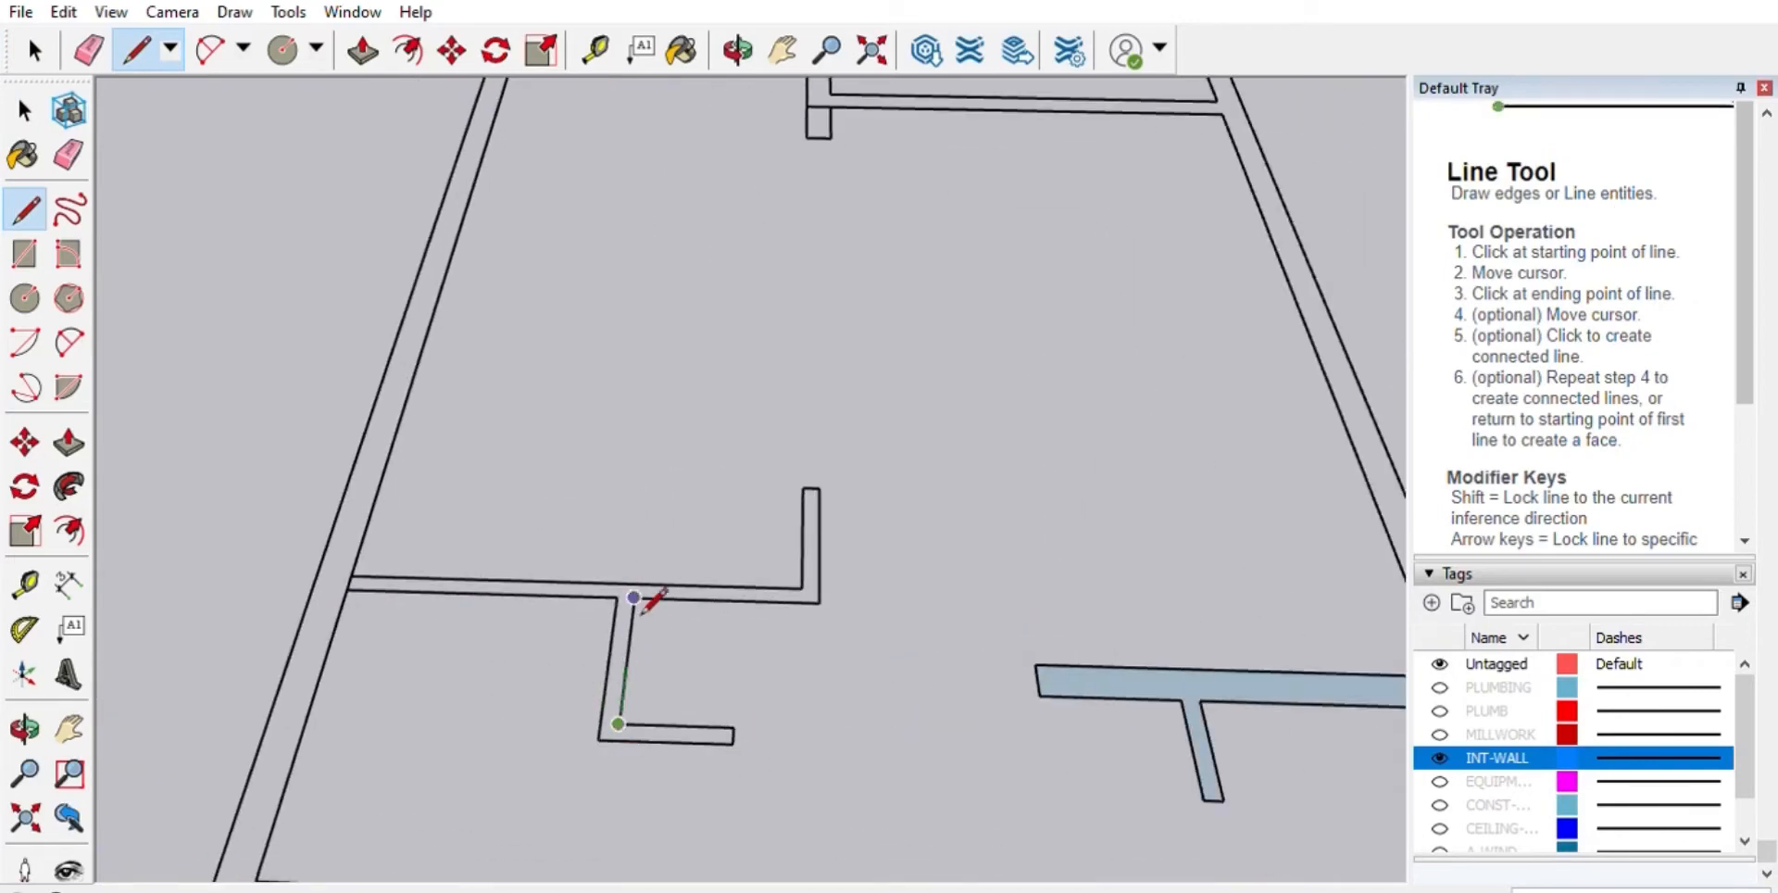
left_click(350, 575)
scroll(362, 574, "down", 3)
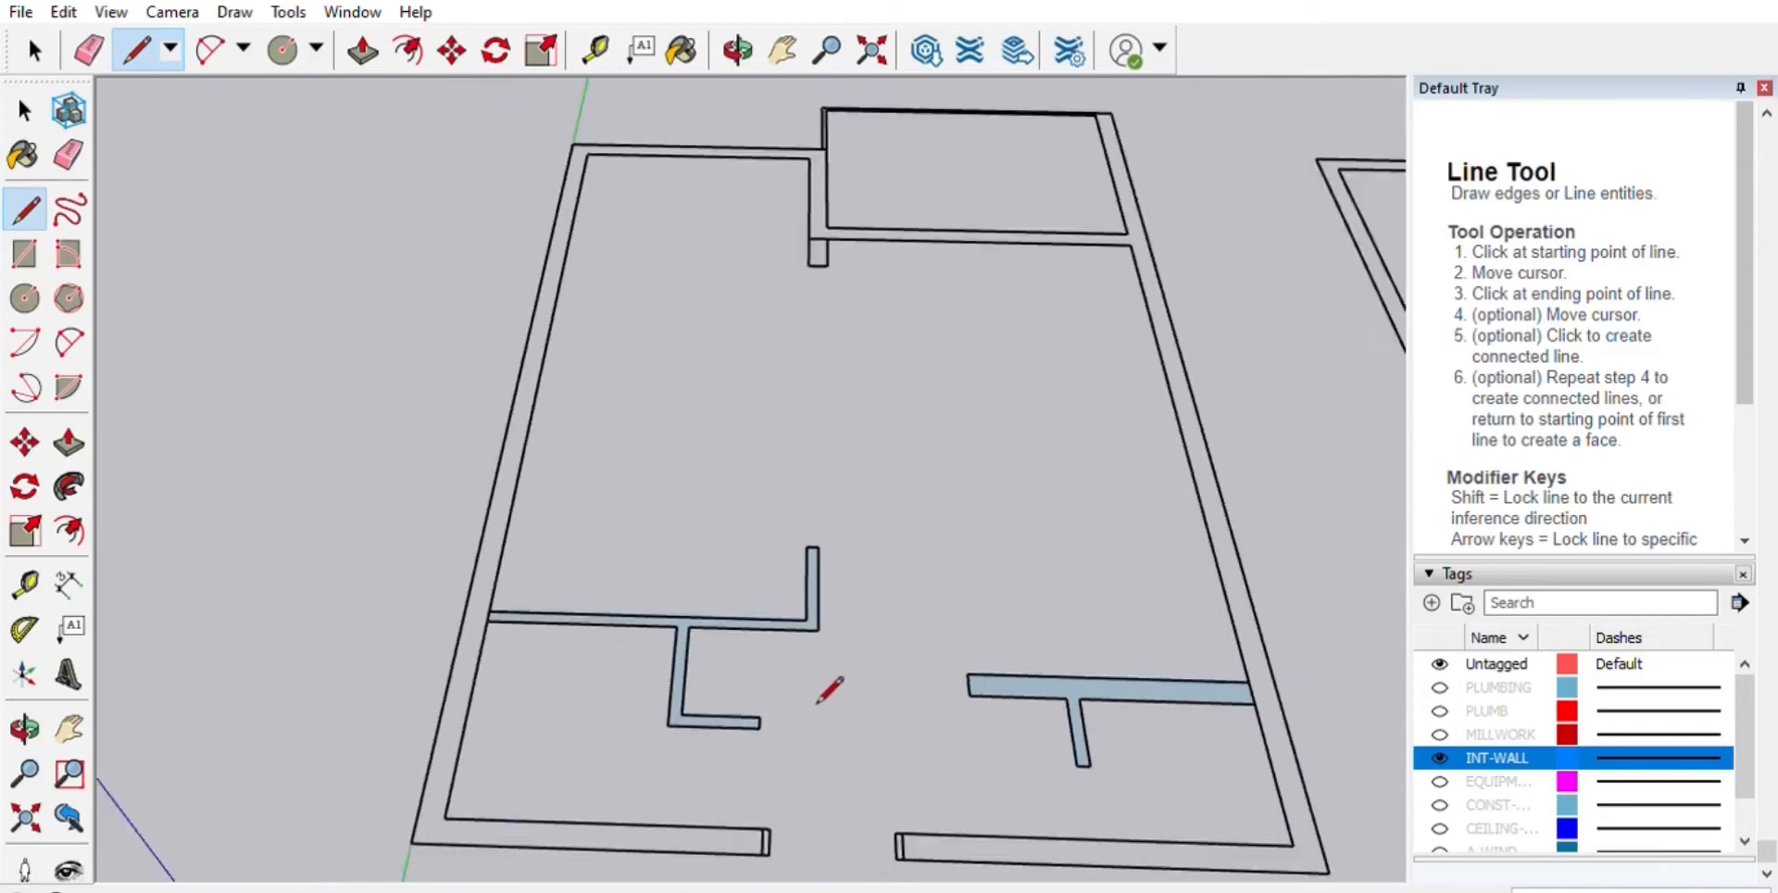
- Group the left and right interior walls separately and assign the INT-WALL tag
scroll(833, 695, "up", 1)
key("space")
left_click_drag(541, 467, 898, 732)
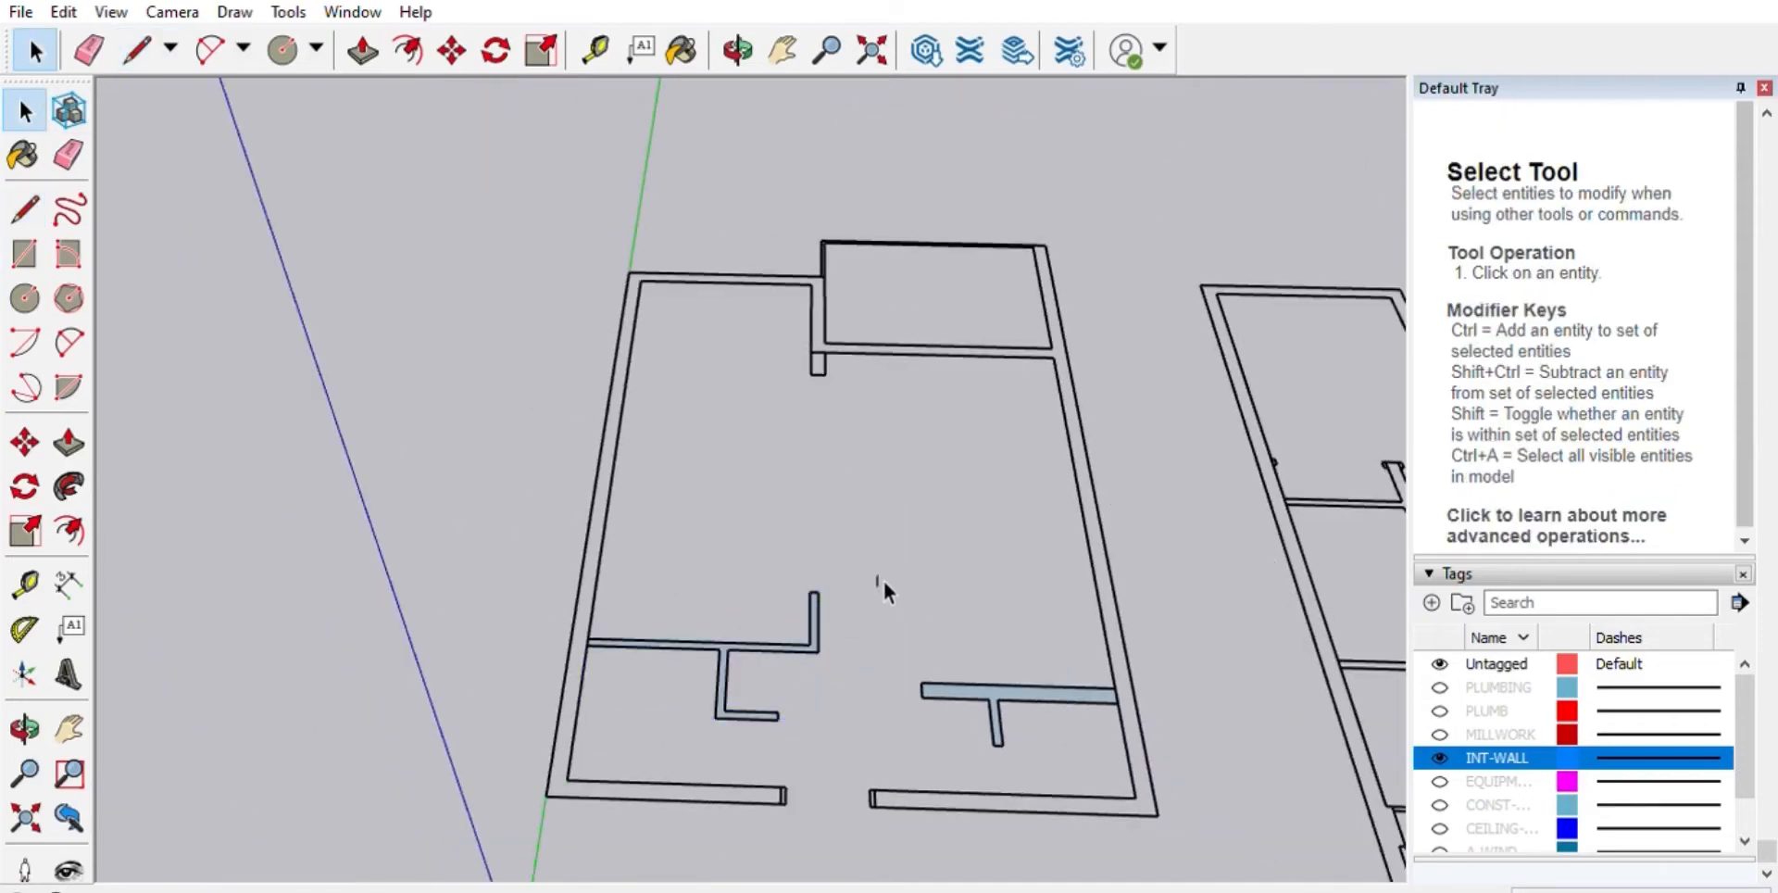
scroll(943, 728, "up", 1)
left_click(1043, 669)
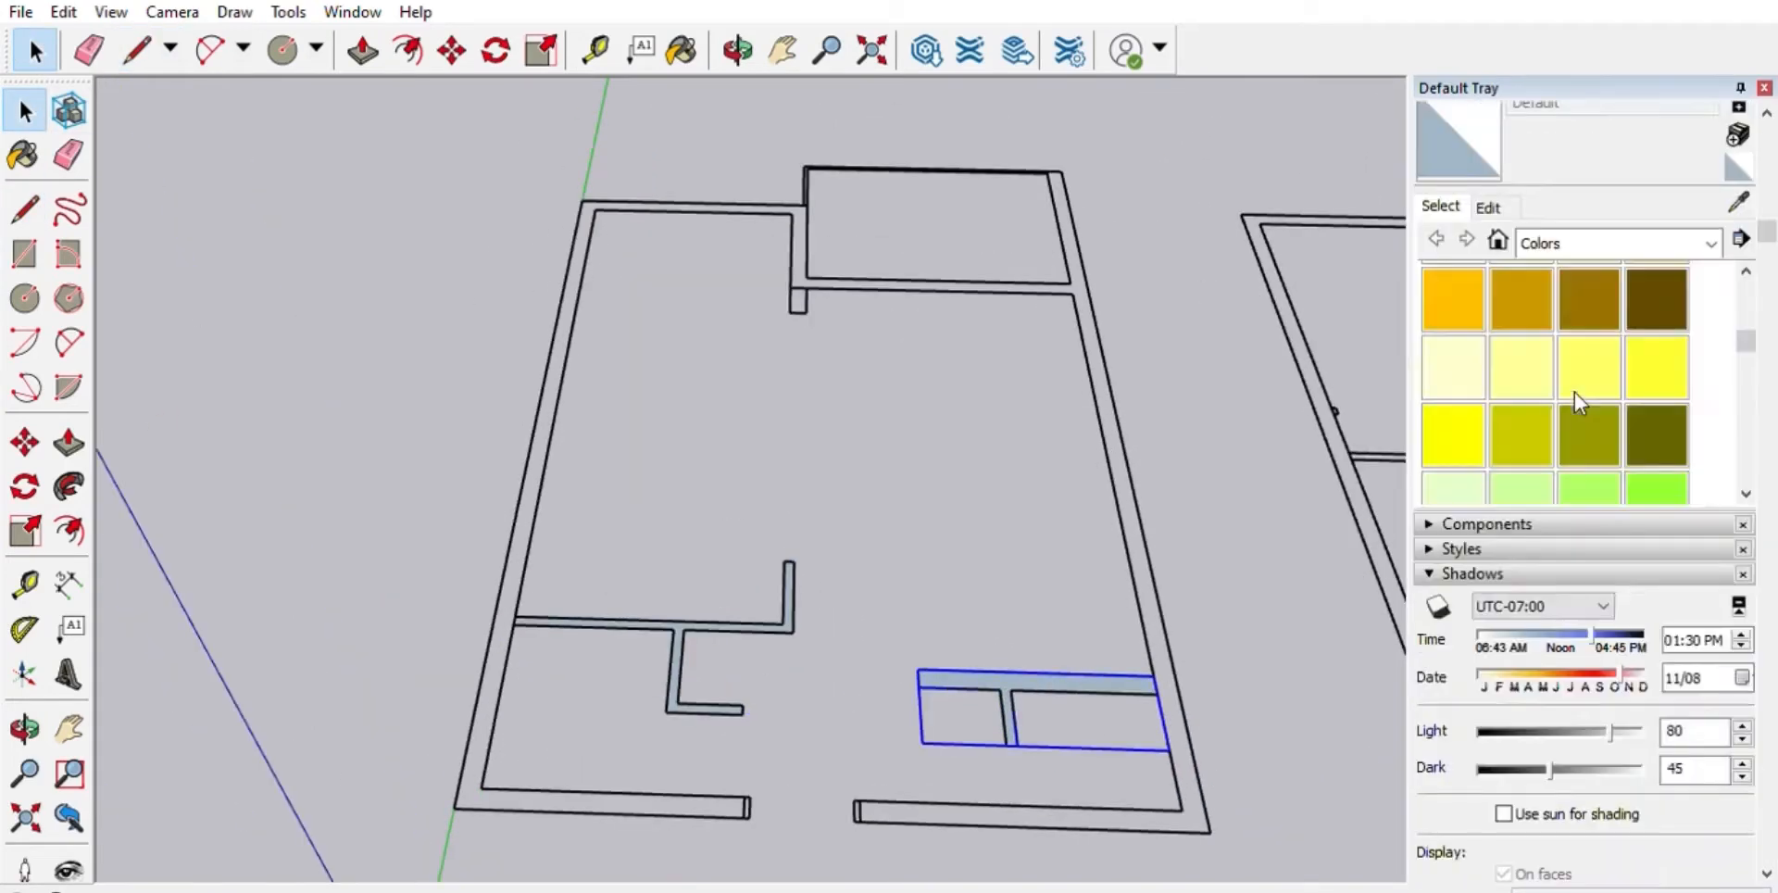
left_click(683, 626)
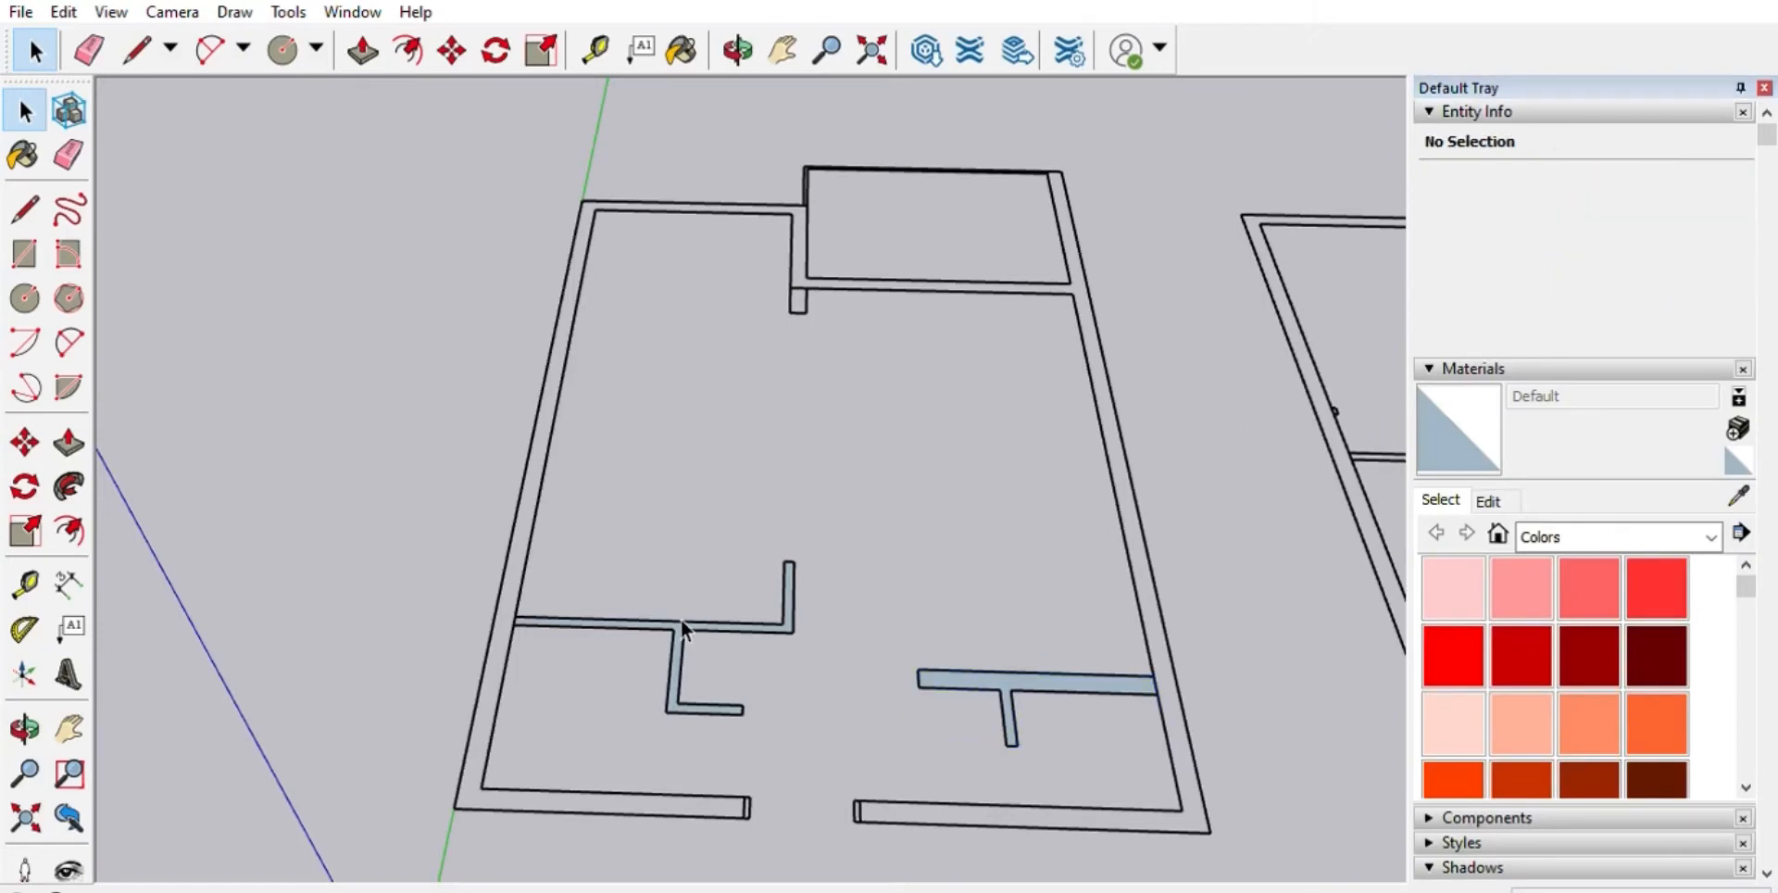
left_click(1041, 658)
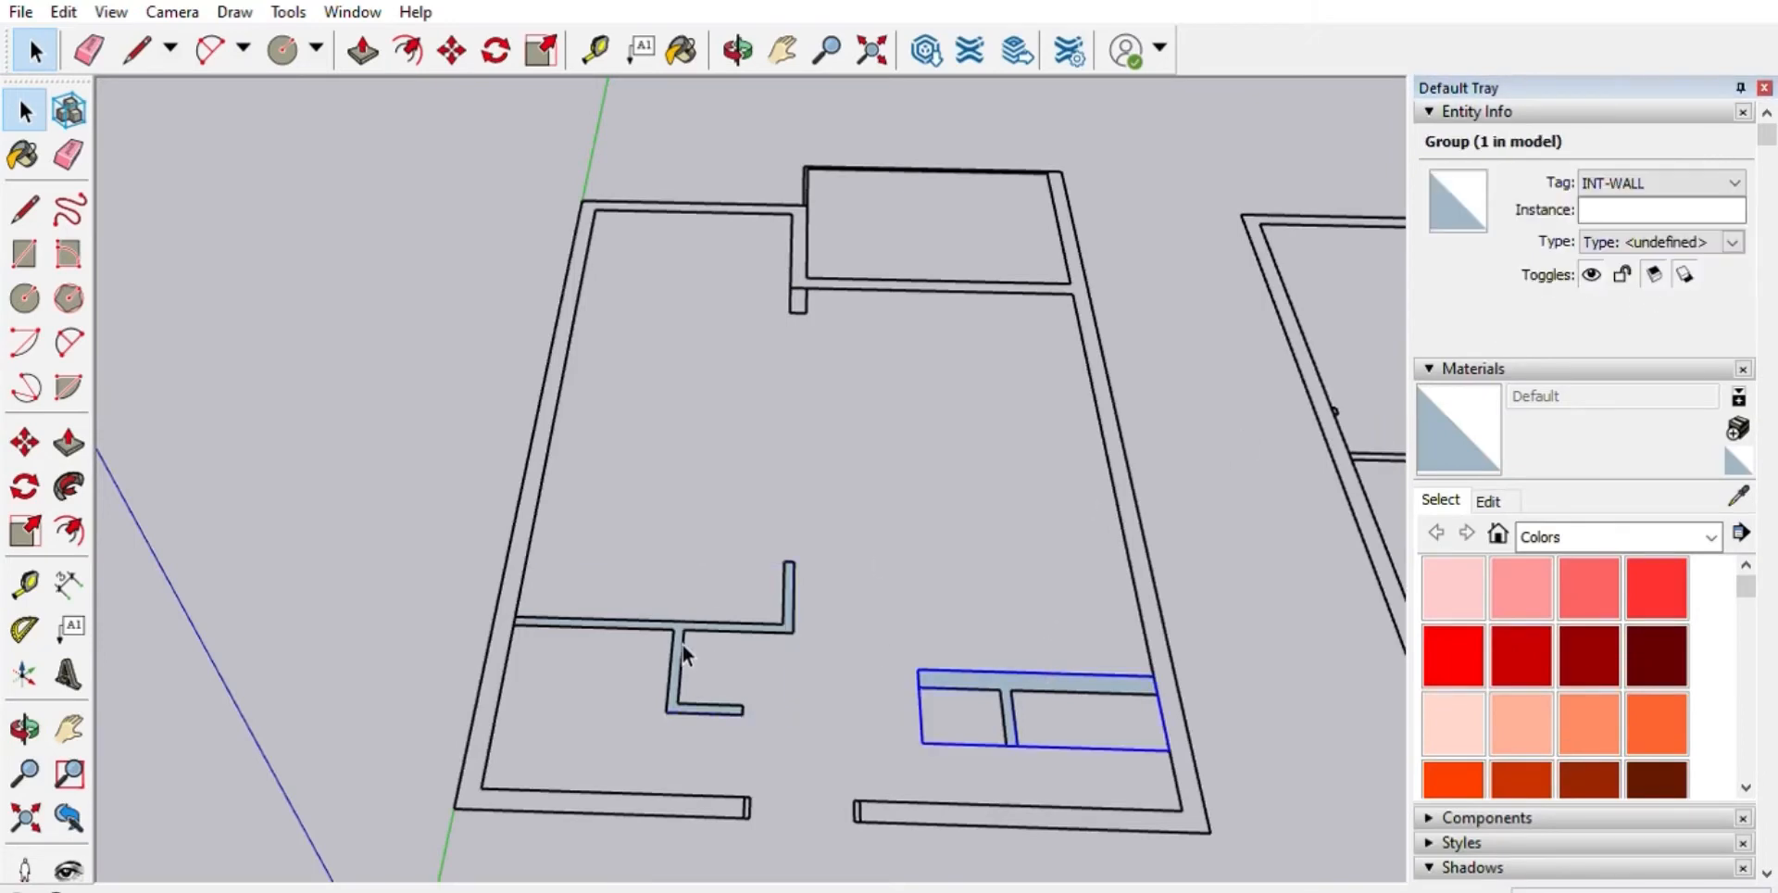
- Open the T-shaped interior wall group and extrude its face upward with Push/Pull
left_click(696, 585)
middle_click_drag(696, 585, 905, 682)
scroll(1030, 617, "up", 2)
triple_click(1030, 617)
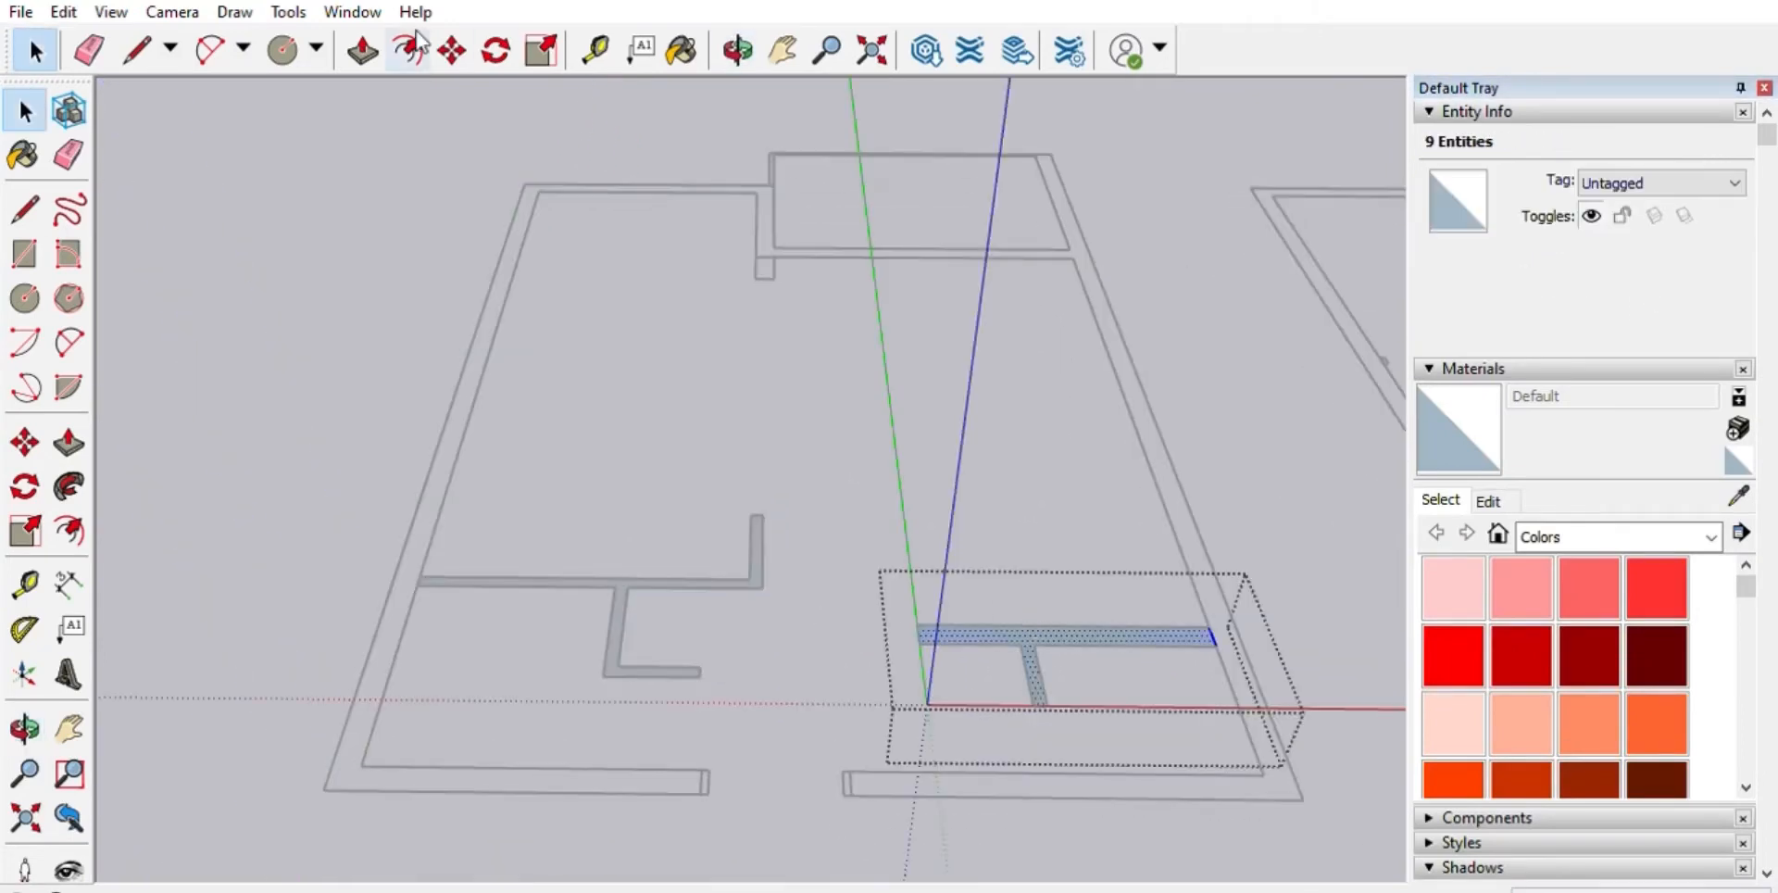
key("p")
left_click(1051, 627)
scroll(1042, 496, "up", 2)
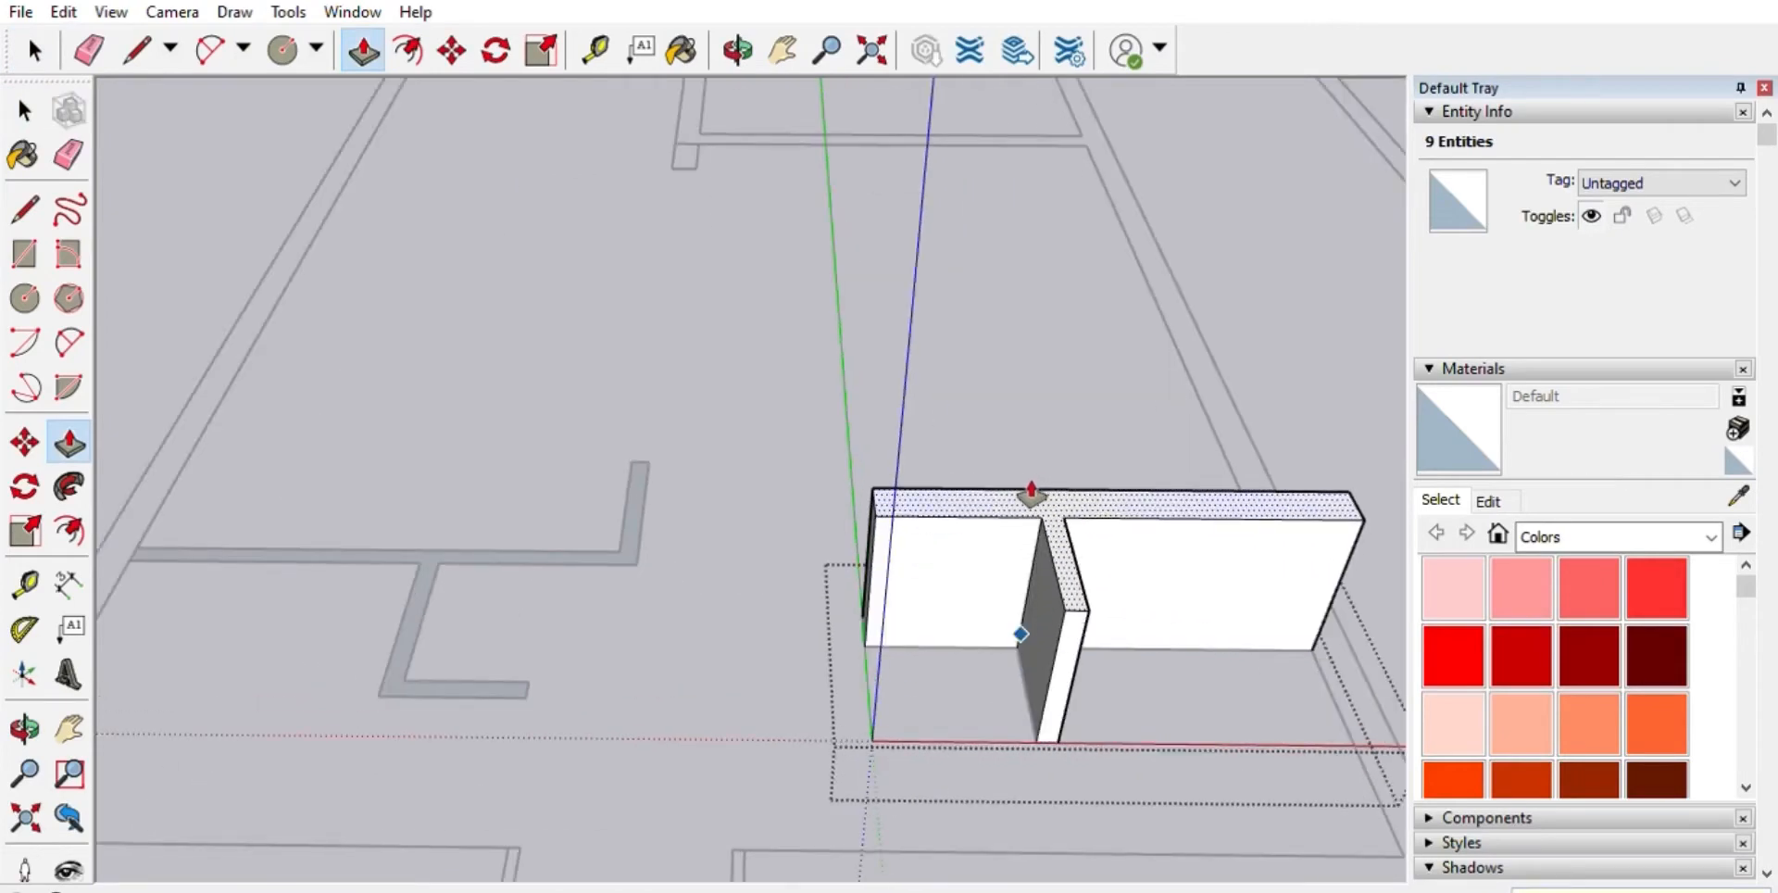
left_click(1102, 195)
key("space")
- Open the branching left interior wall group, extrude its face upward with Push/Pull, and leave the group
double_click(485, 539)
left_click(486, 554)
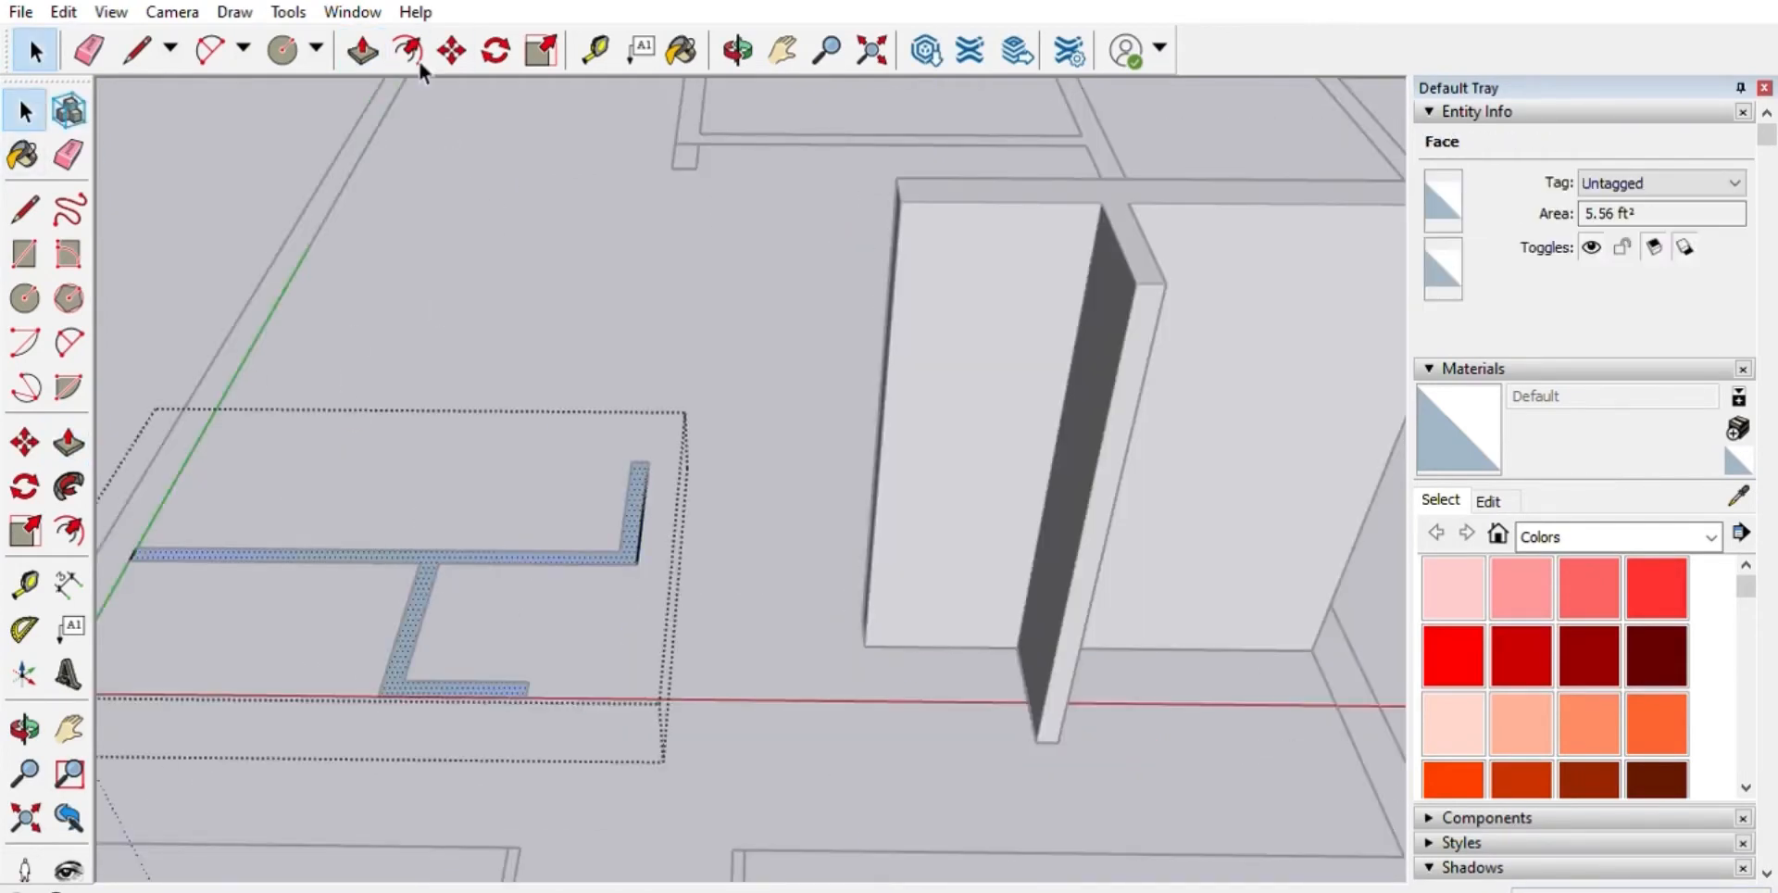
left_click(436, 602)
scroll(555, 593, "up", 2)
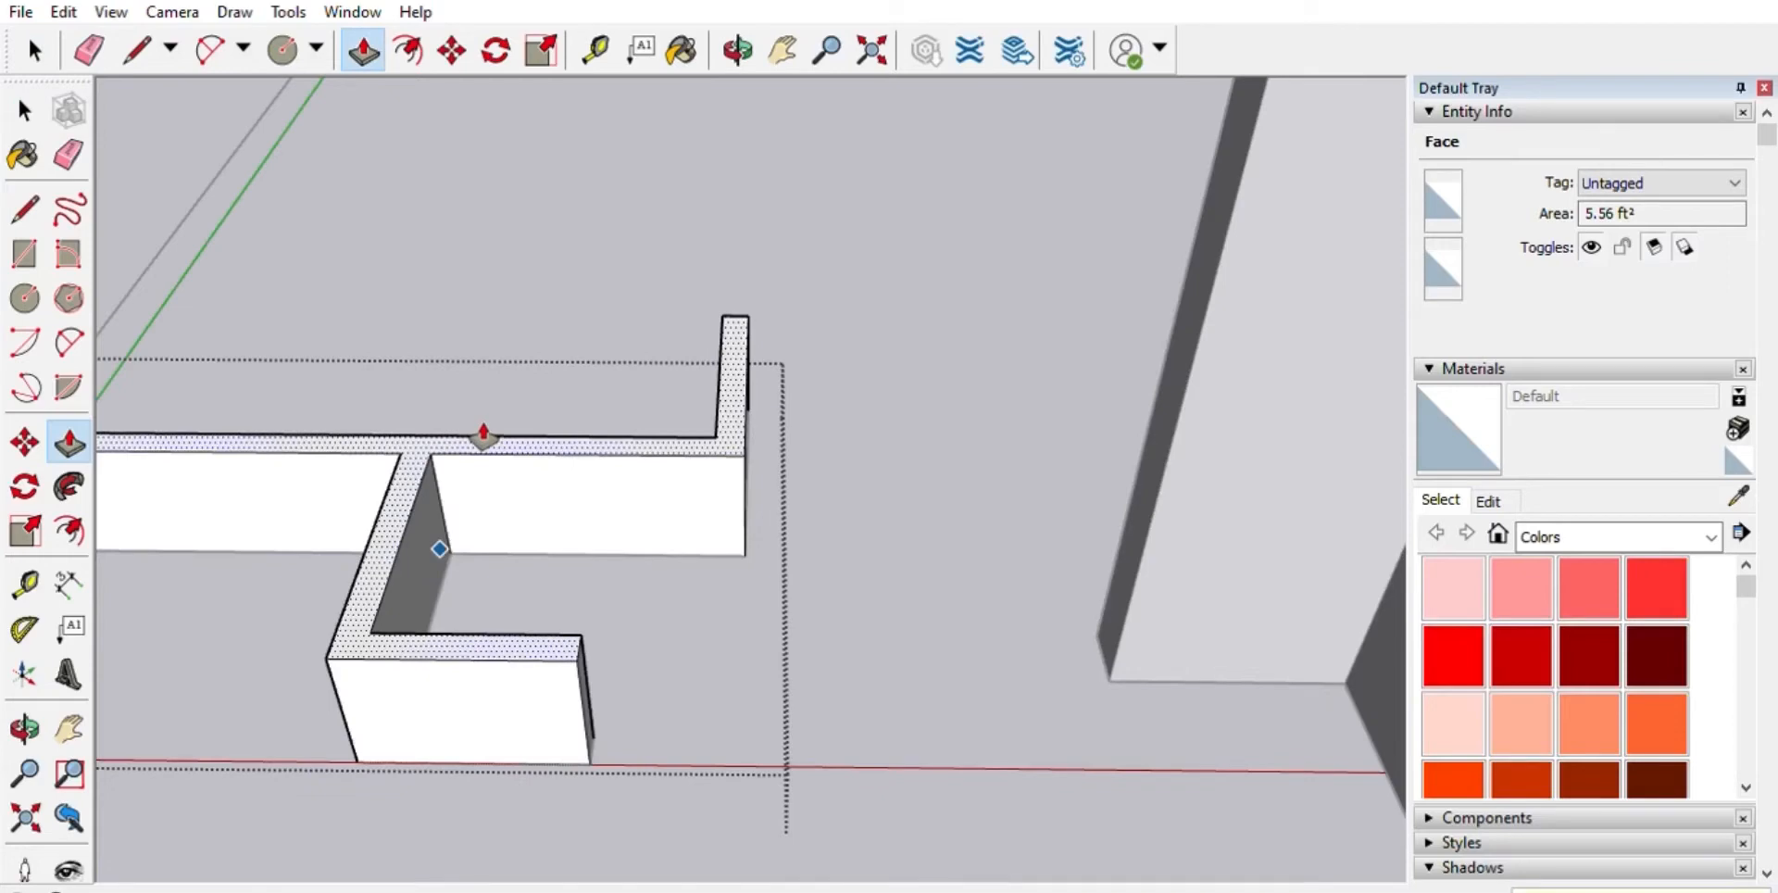
scroll(782, 436, "down", 3)
left_click(782, 436)
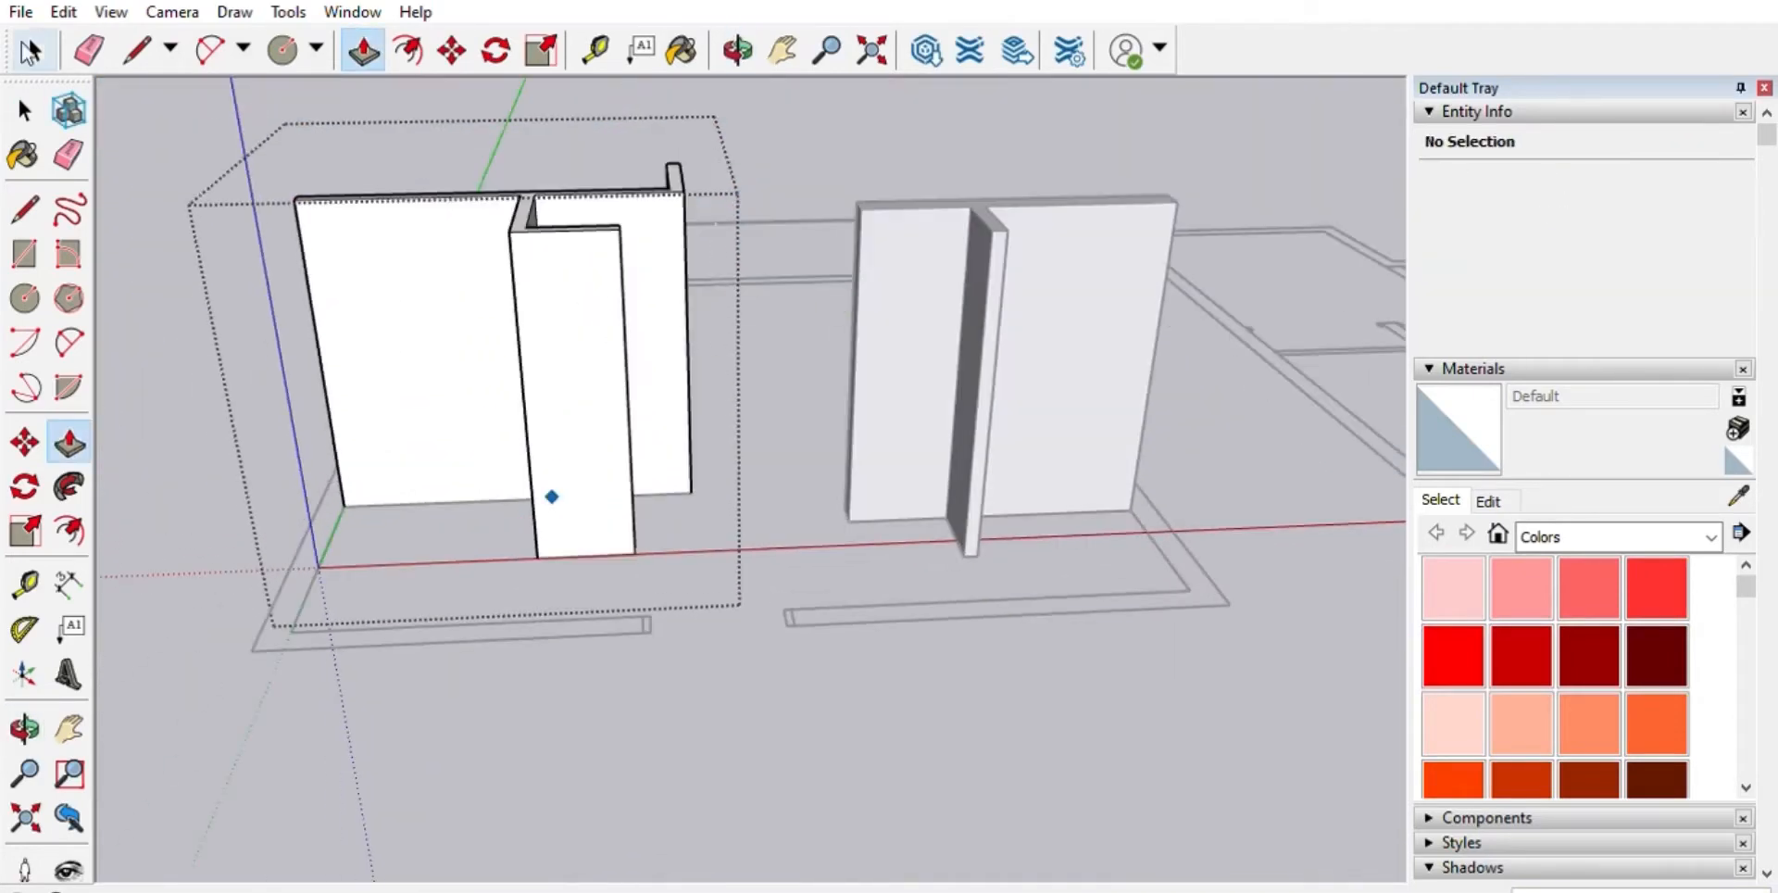
key("space")
left_click(813, 644)
scroll(813, 644, "down", 4)
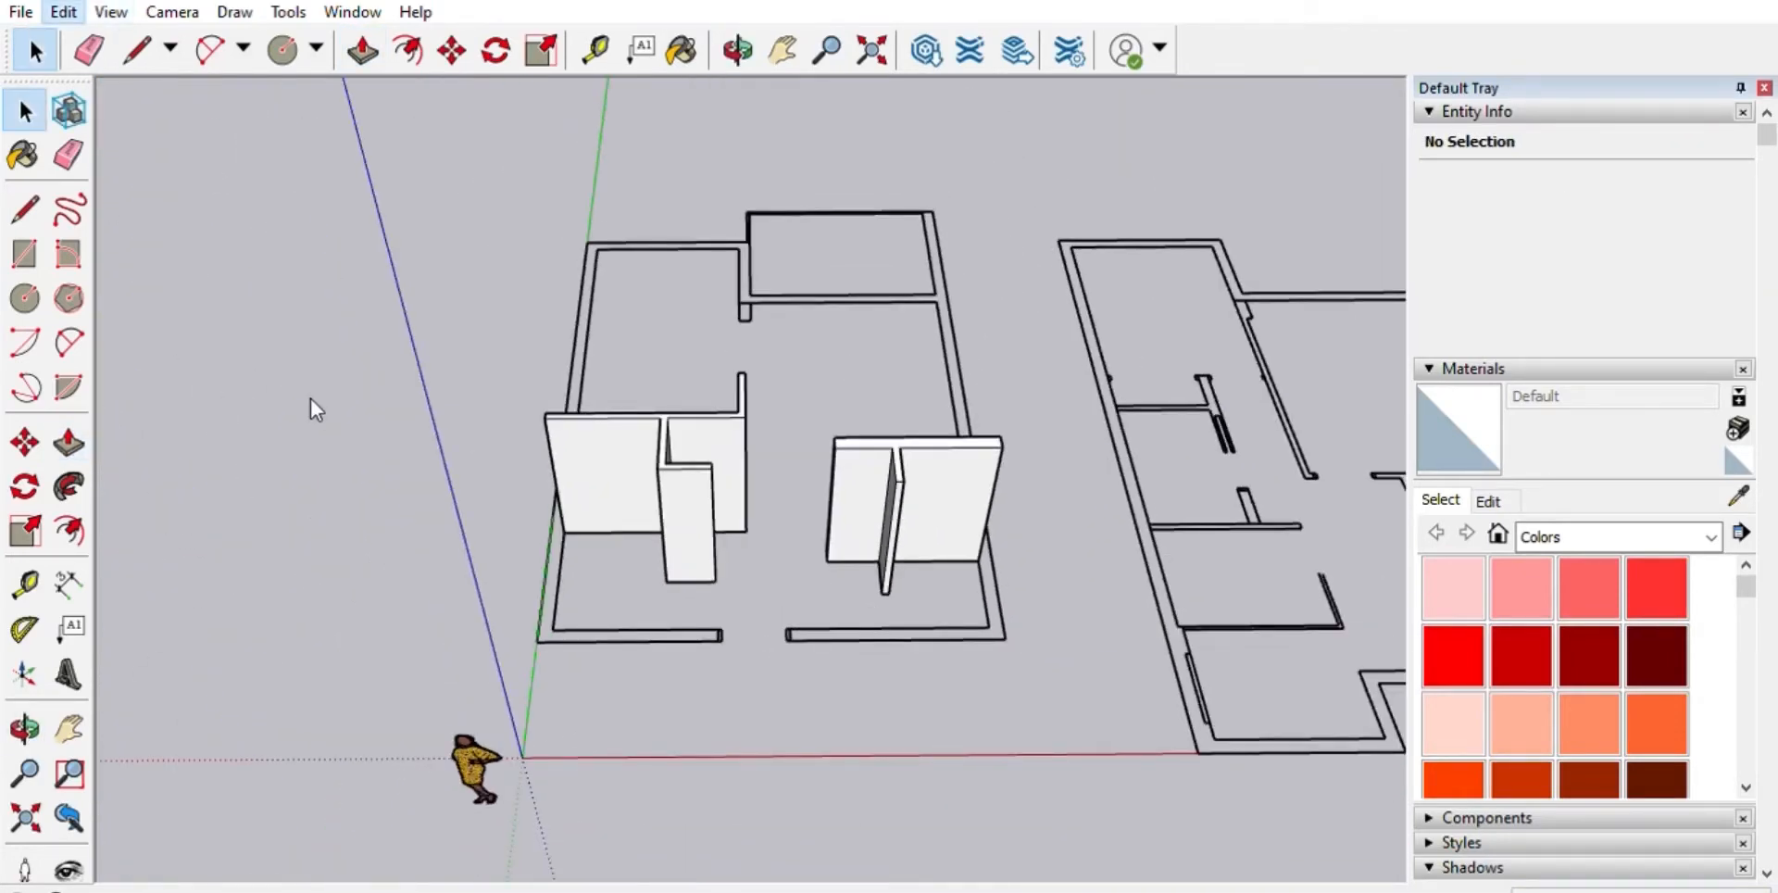
- Unhide the exterior wall group and make the A-WIND window tag visible
middle_click_drag(317, 410, 822, 583)
scroll(1505, 721, "down", 10)
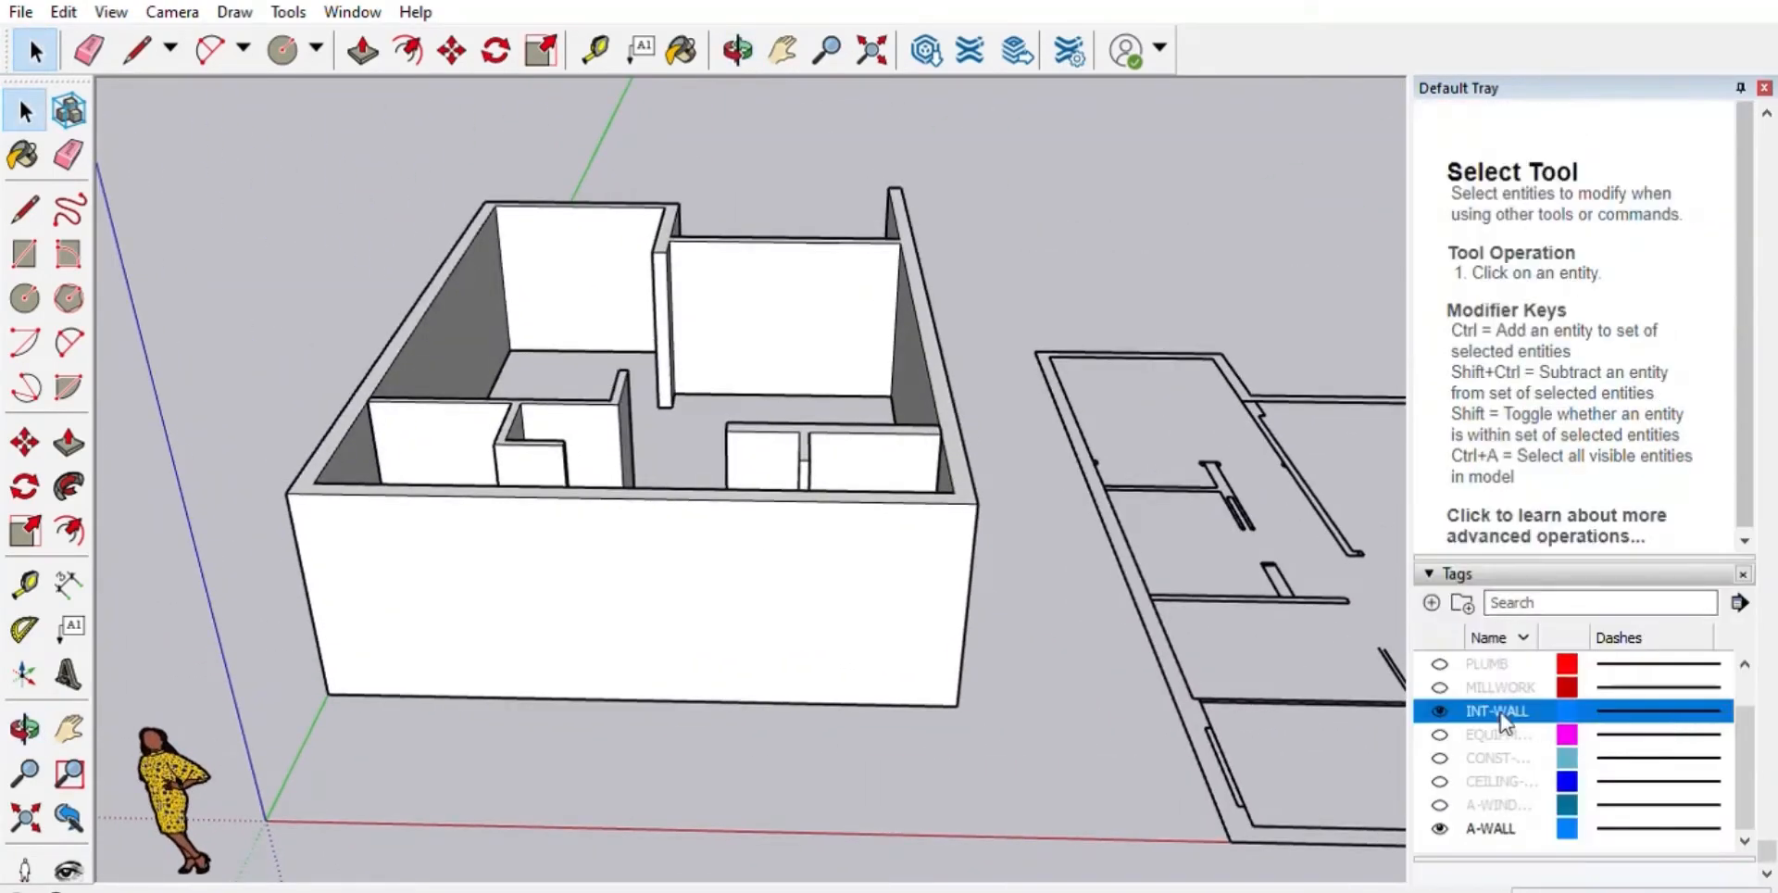
scroll(1442, 759, "up", 1)
scroll(1443, 740, "down", 1)
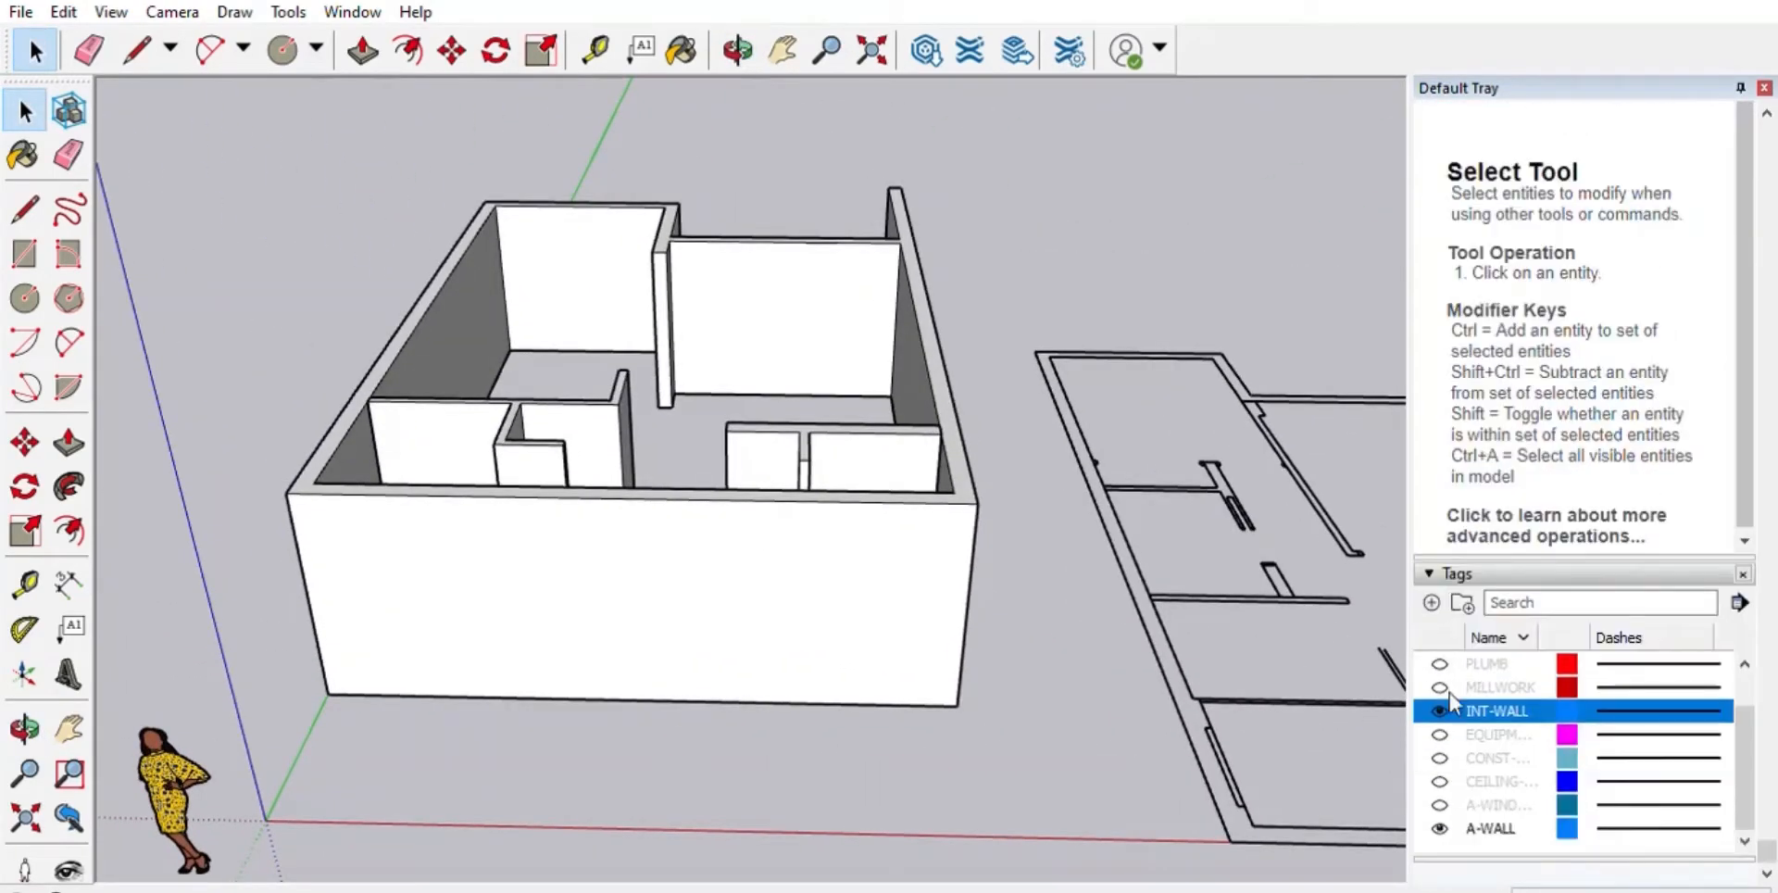
left_click(1440, 804)
- Draw a rectangle between the opening marks on the front wall's underside and push it upward to cut the opening
middle_click_drag(1100, 760, 966, 373)
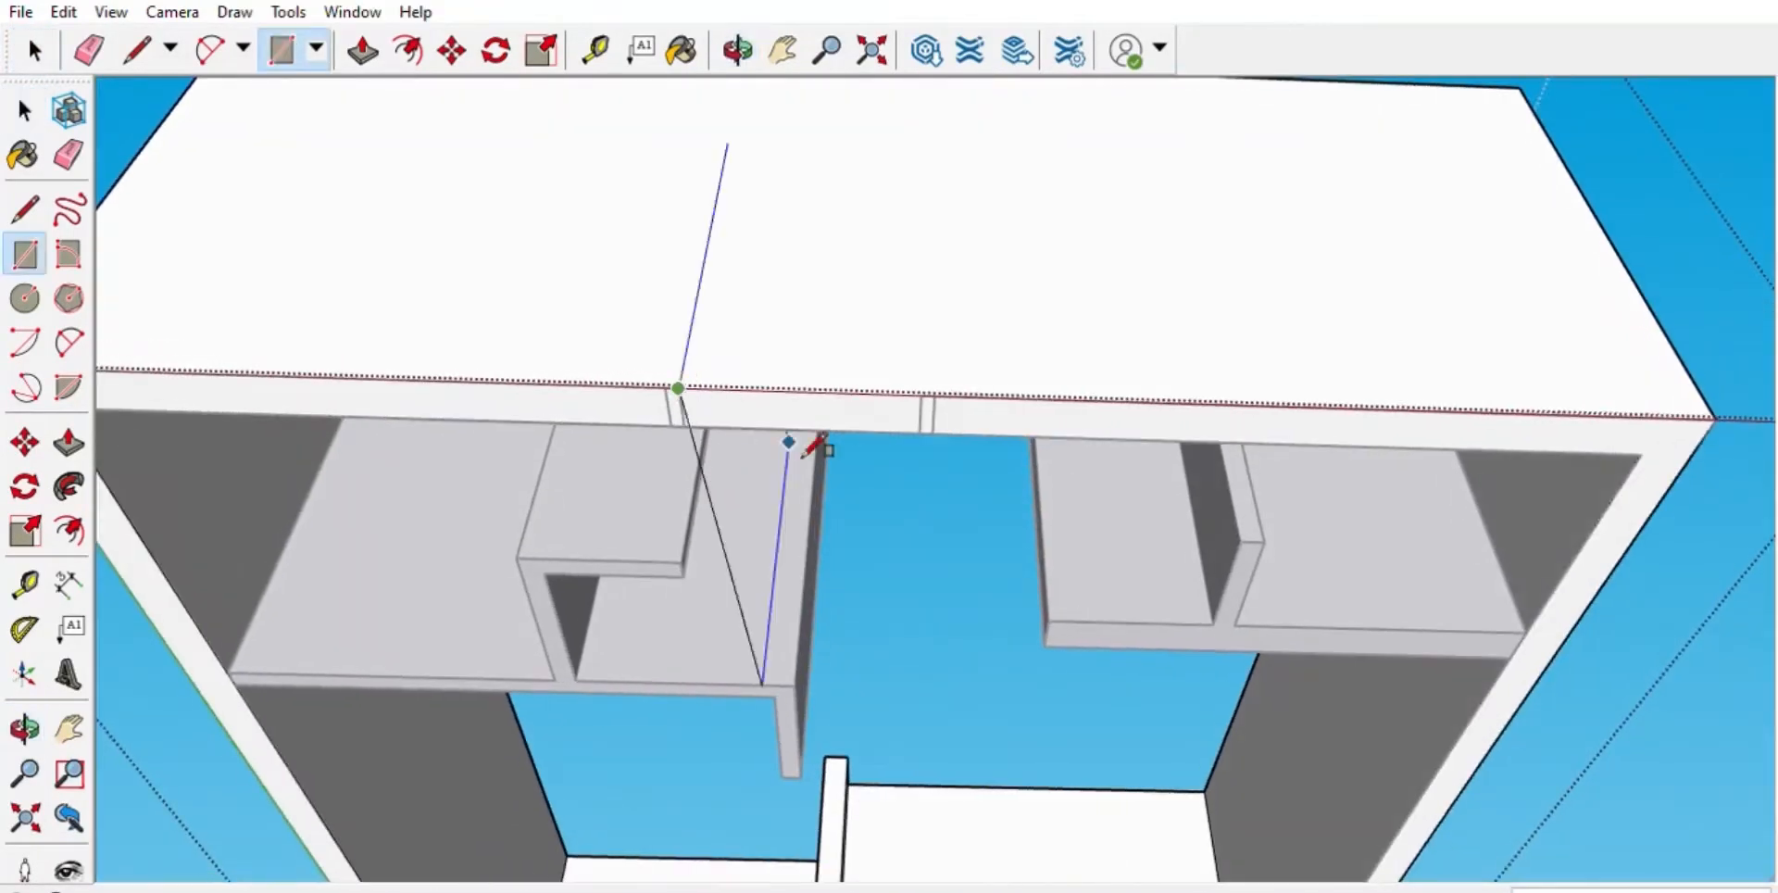
left_click(928, 447)
middle_click_drag(928, 446, 915, 354)
scroll(915, 354, "up", 1)
left_click(363, 50)
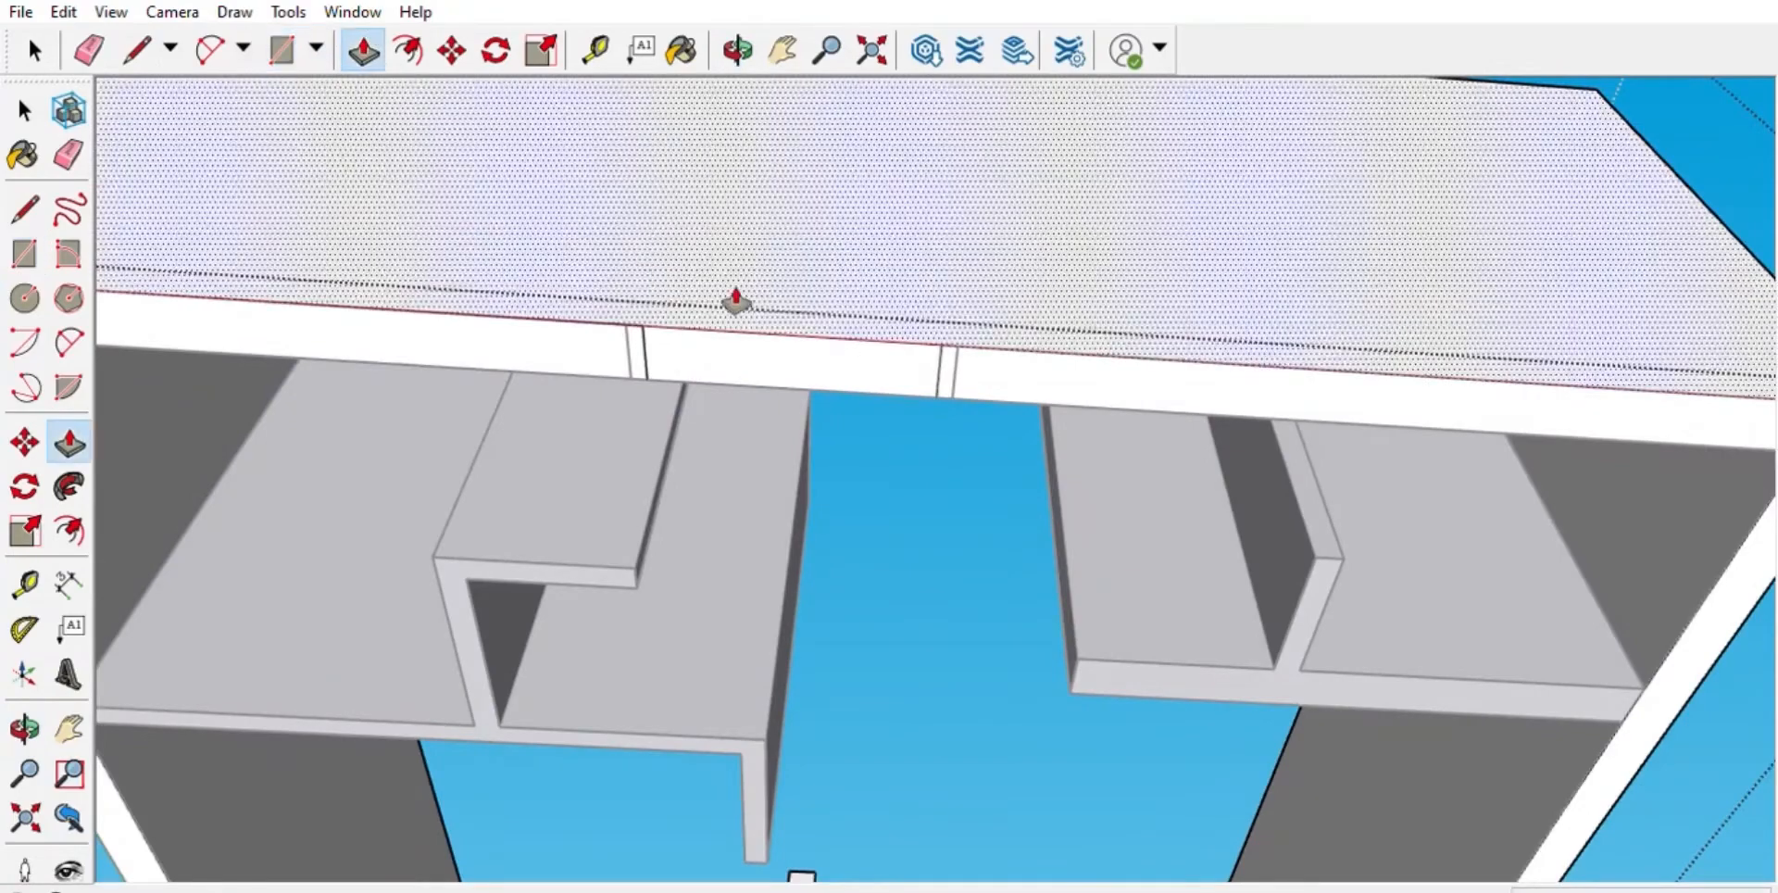
left_click(755, 354)
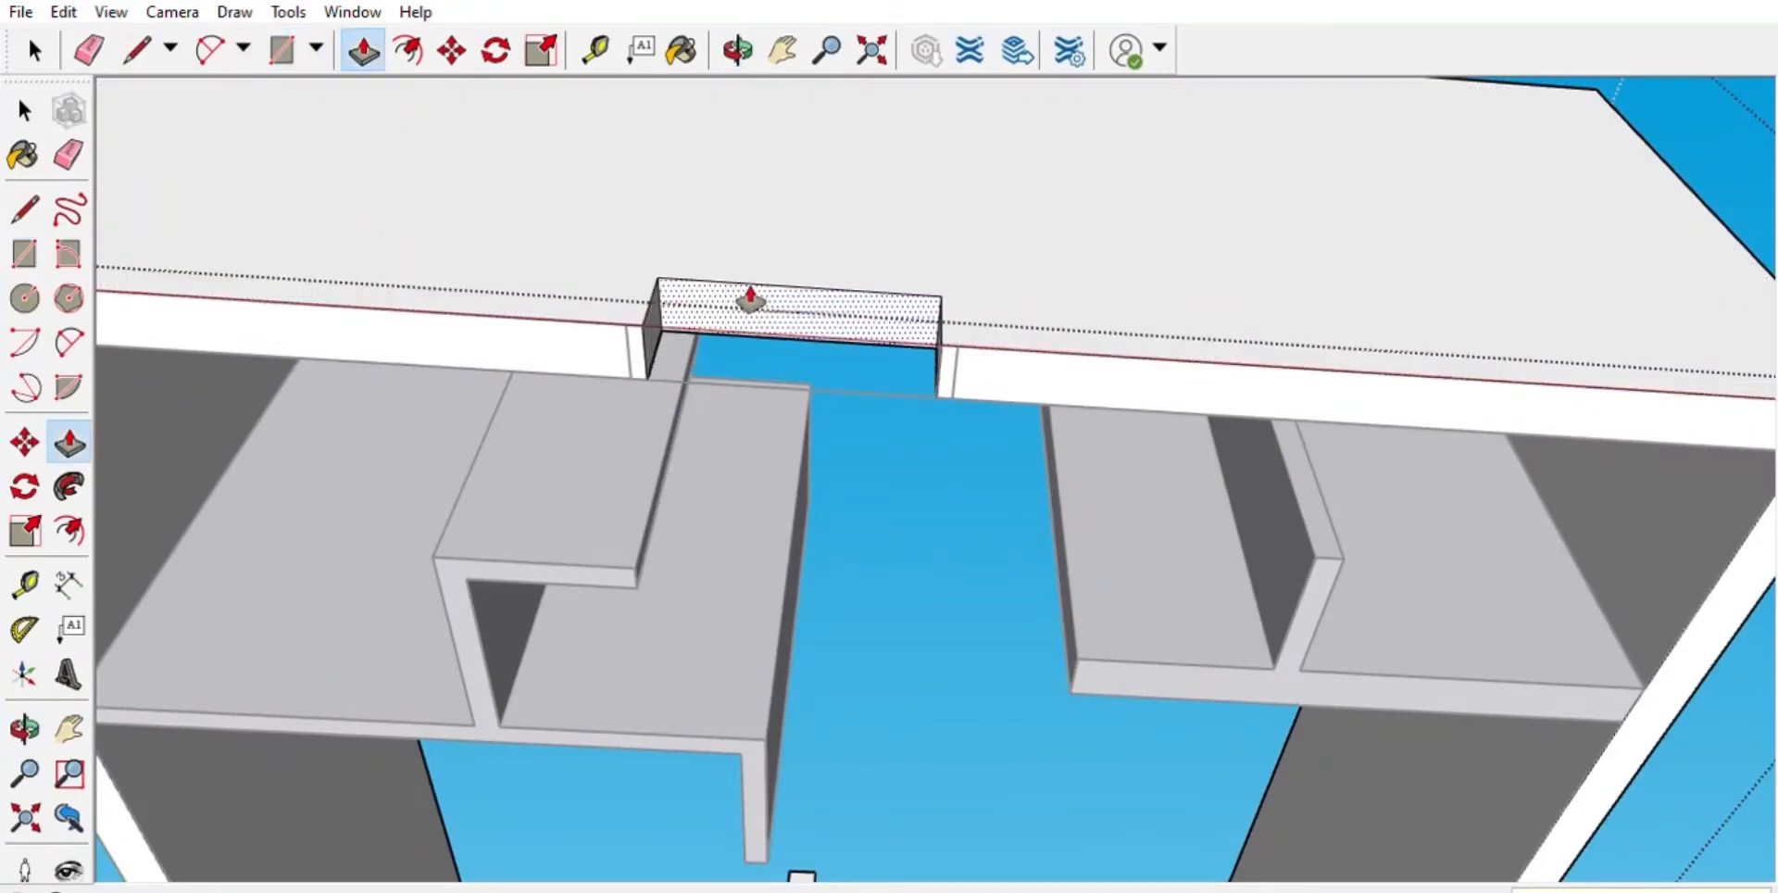
left_click(750, 299)
- Draw a rectangle over the sliding opening marked on the rear wall's underside and push it upward to cut the opening
scroll(810, 346, "down", 5)
middle_click_drag(810, 345, 207, 217)
middle_click_drag(1094, 716, 896, 567)
scroll(1115, 766, "up", 5)
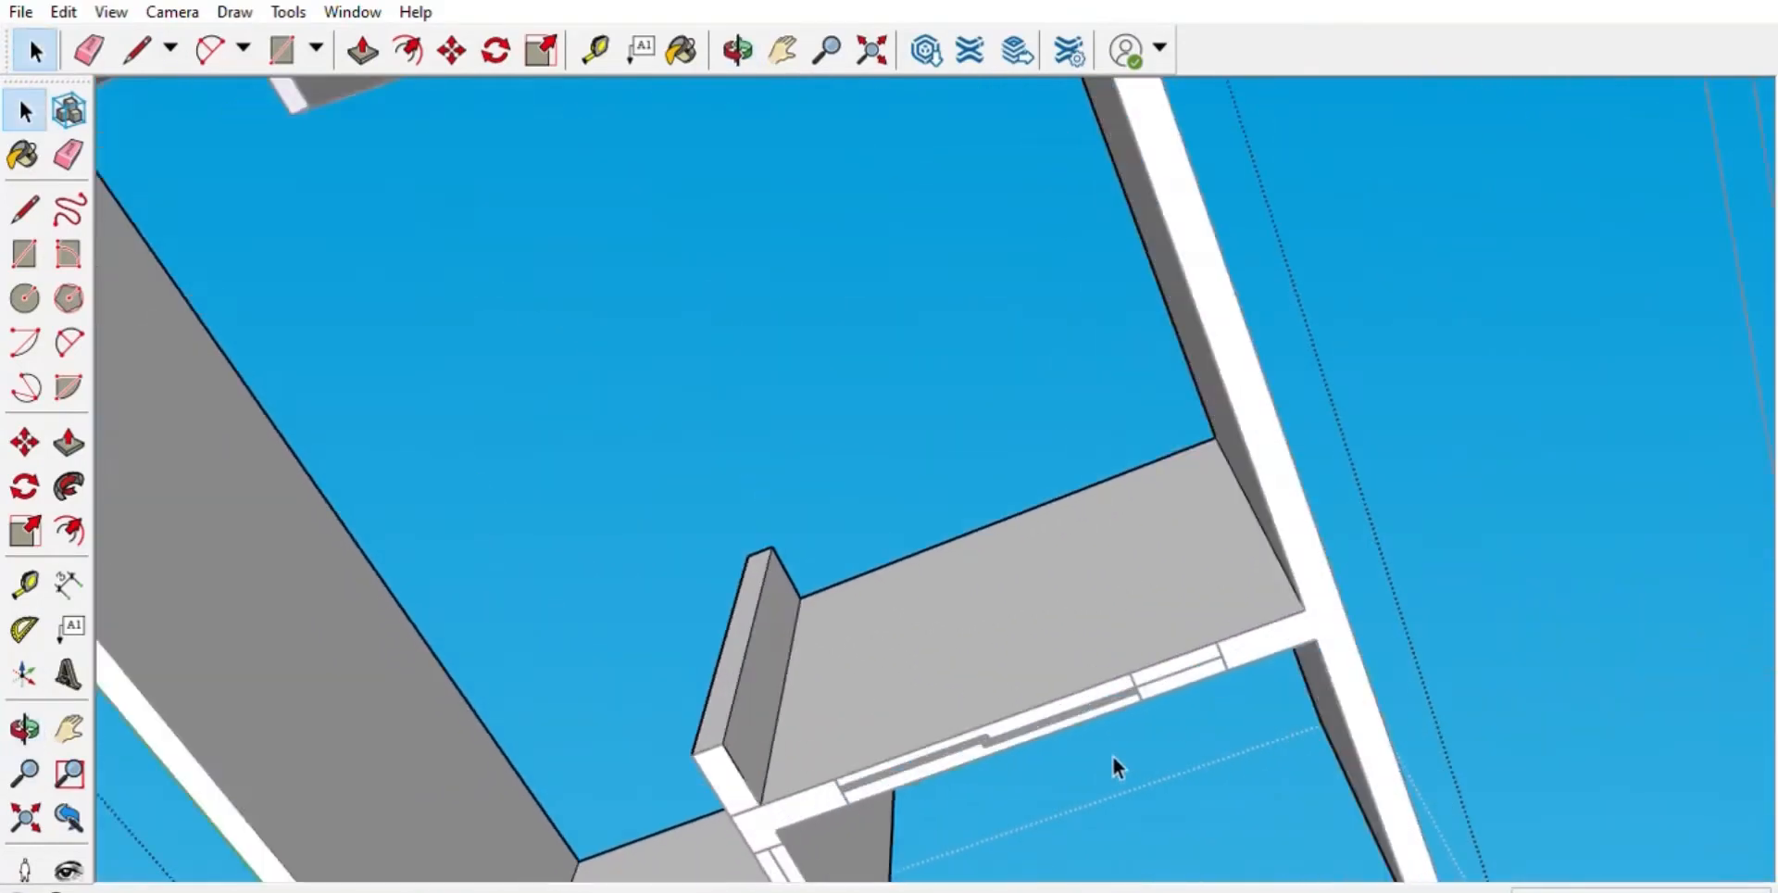
middle_click_drag(1115, 766, 880, 628)
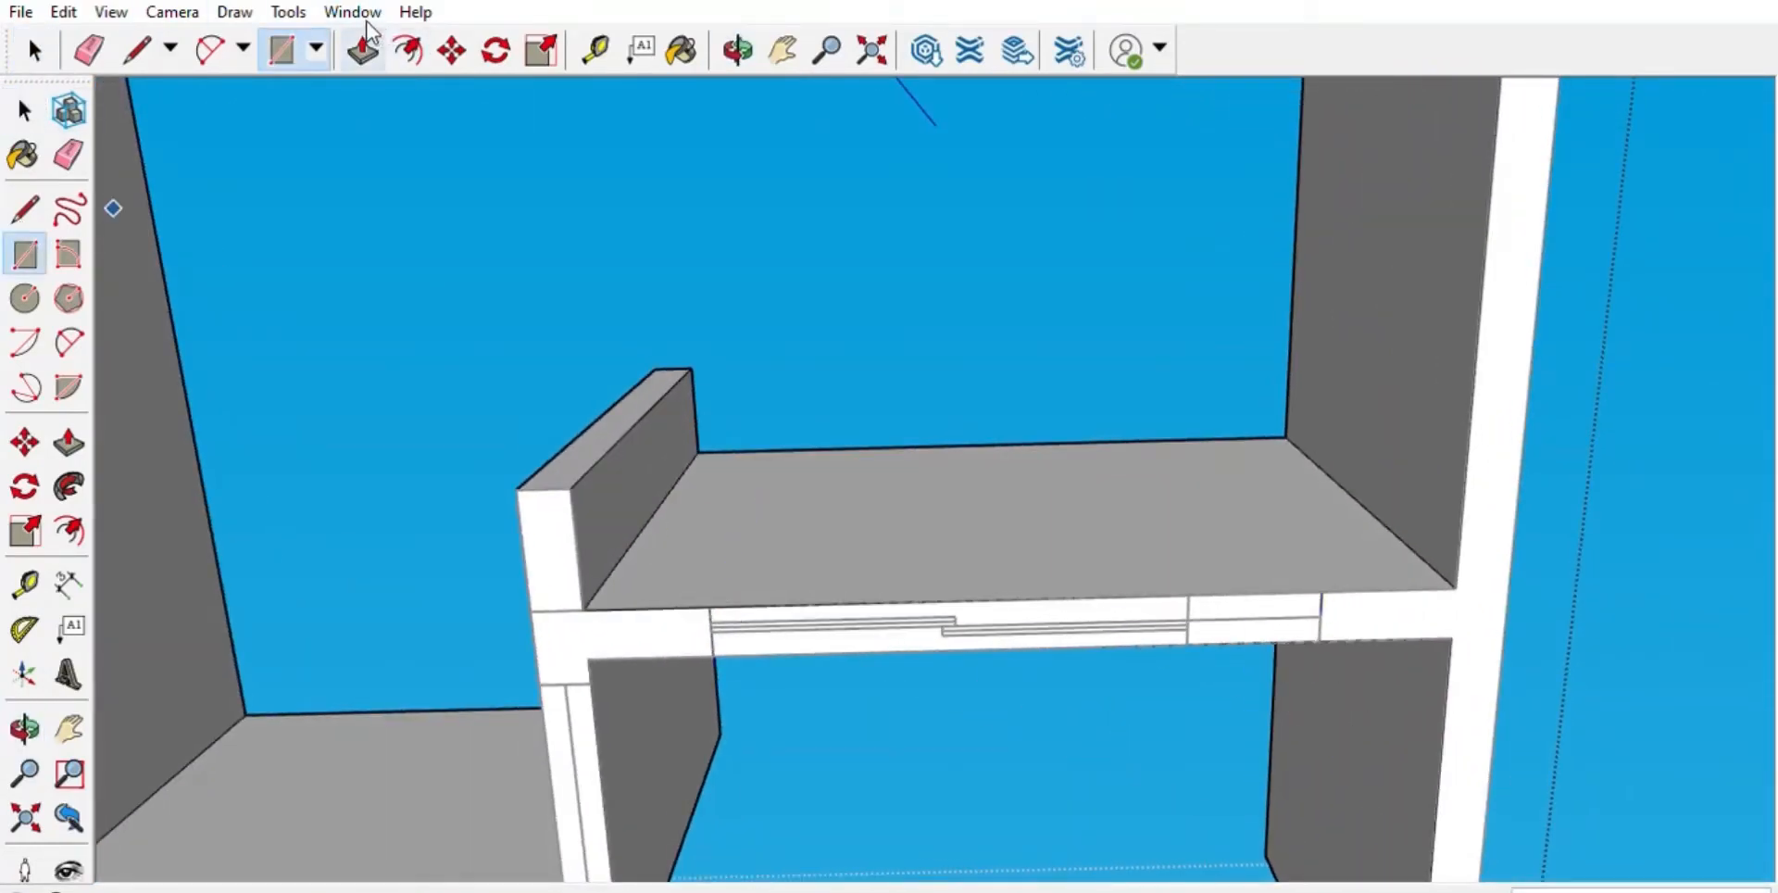
left_click(362, 49)
left_click(853, 636)
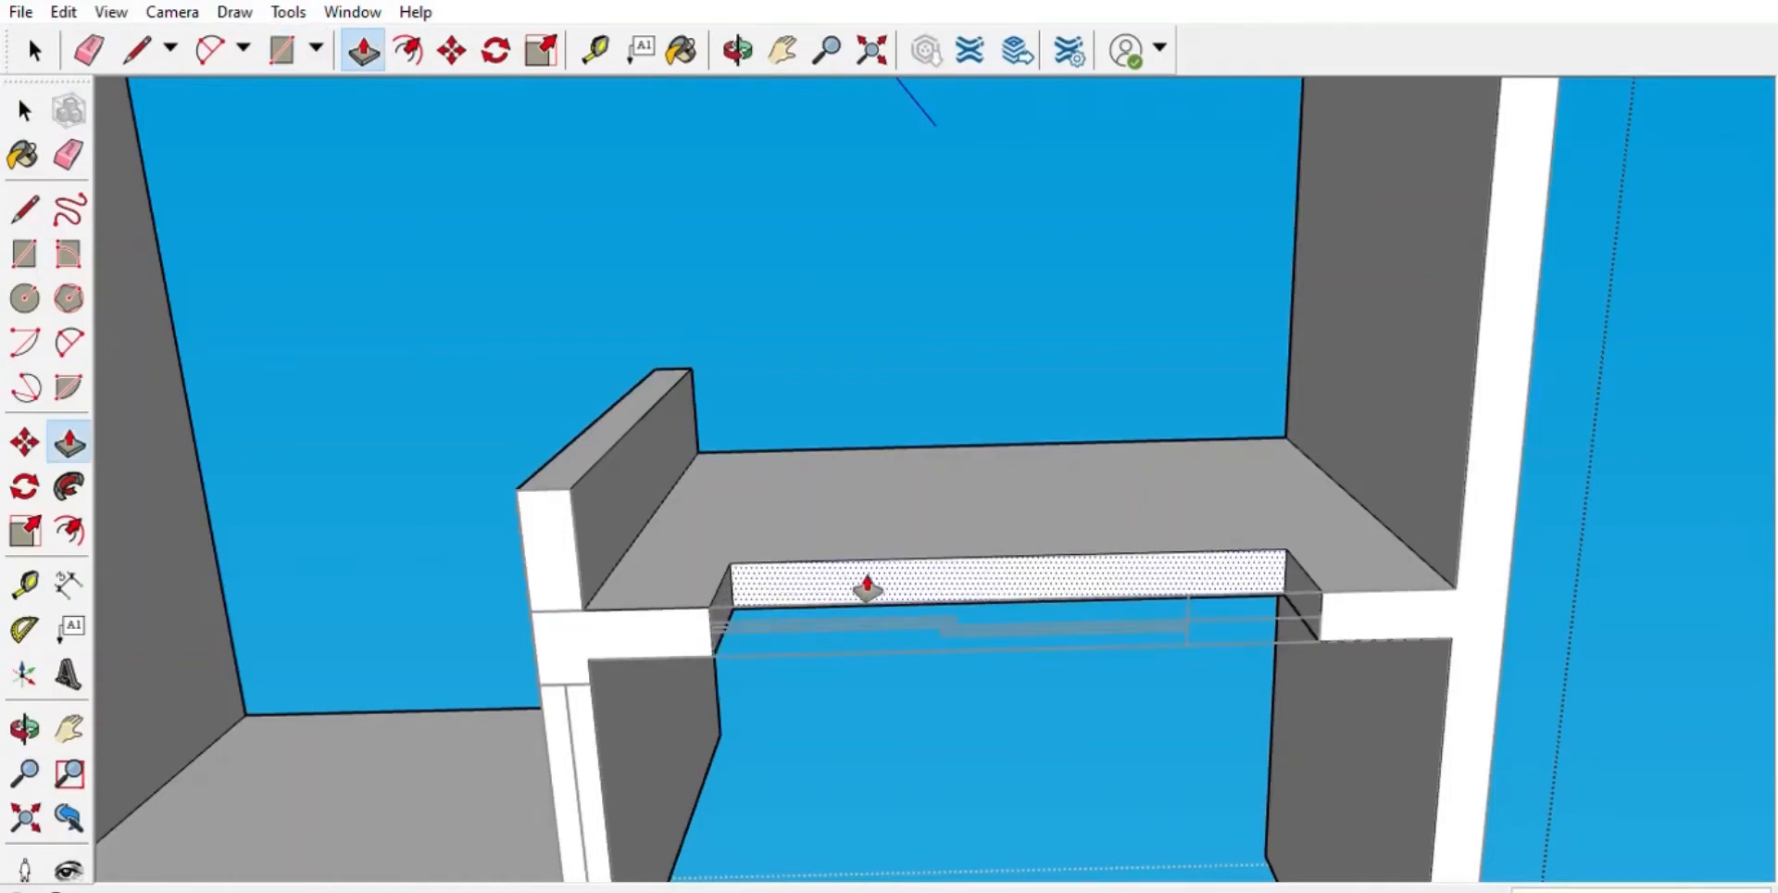
left_click(868, 587)
middle_click_drag(868, 587, 912, 430)
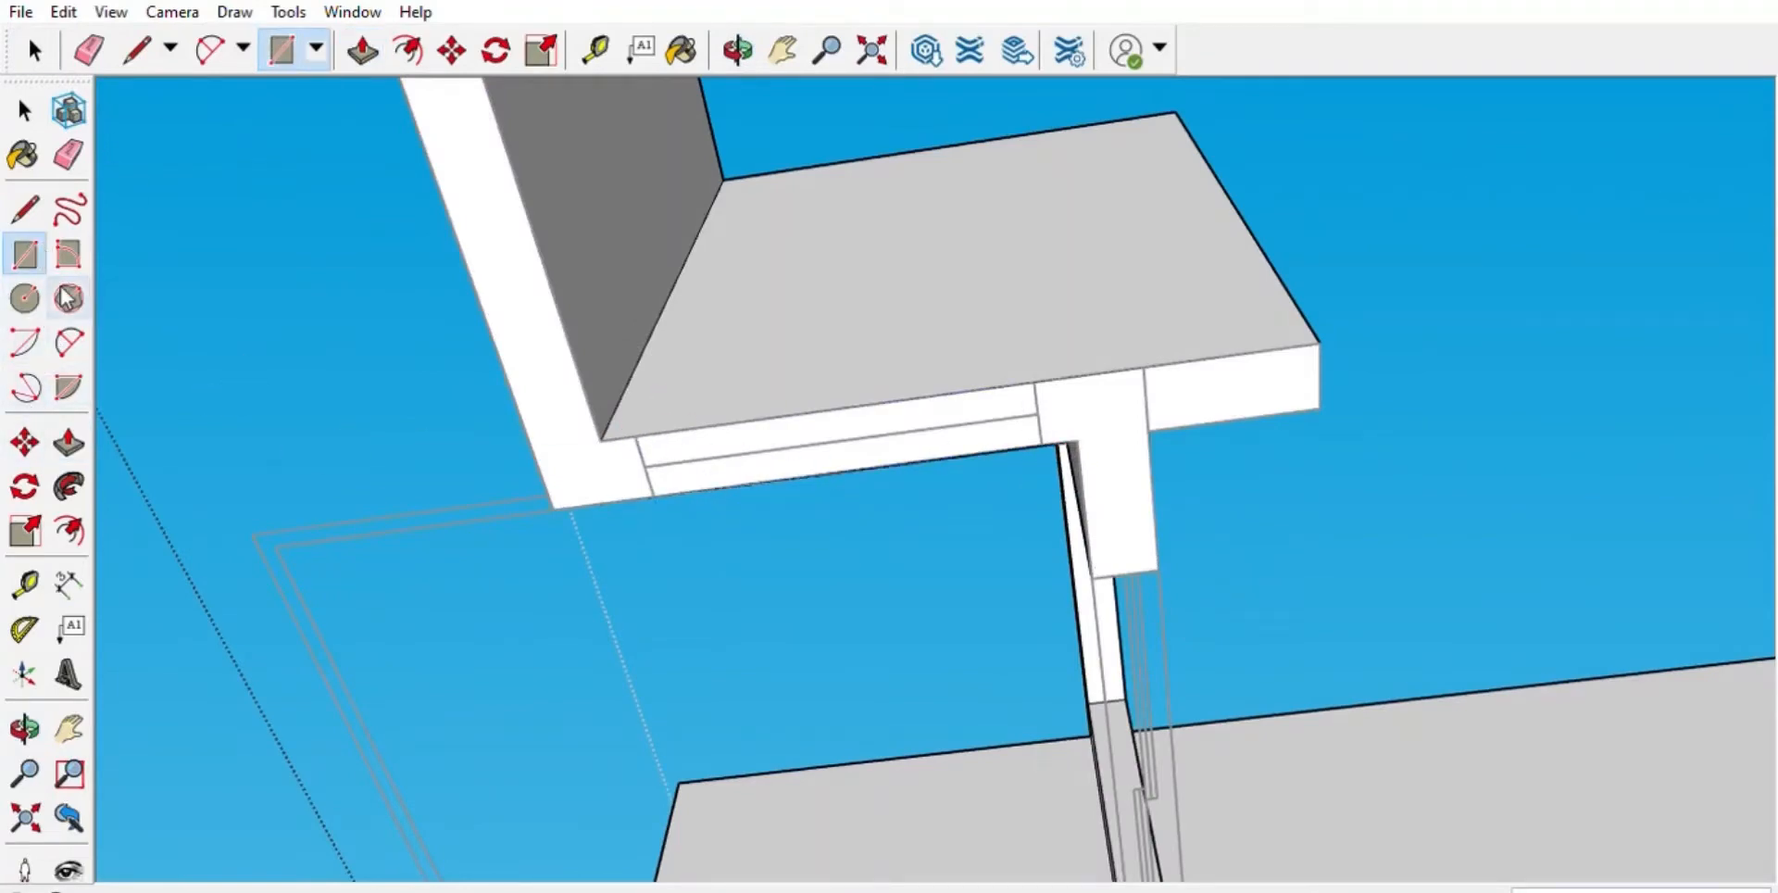
- Push/Pull the window rectangle marked on the short side wall's underside upward to cut its opening
left_click(362, 49)
left_click(862, 454)
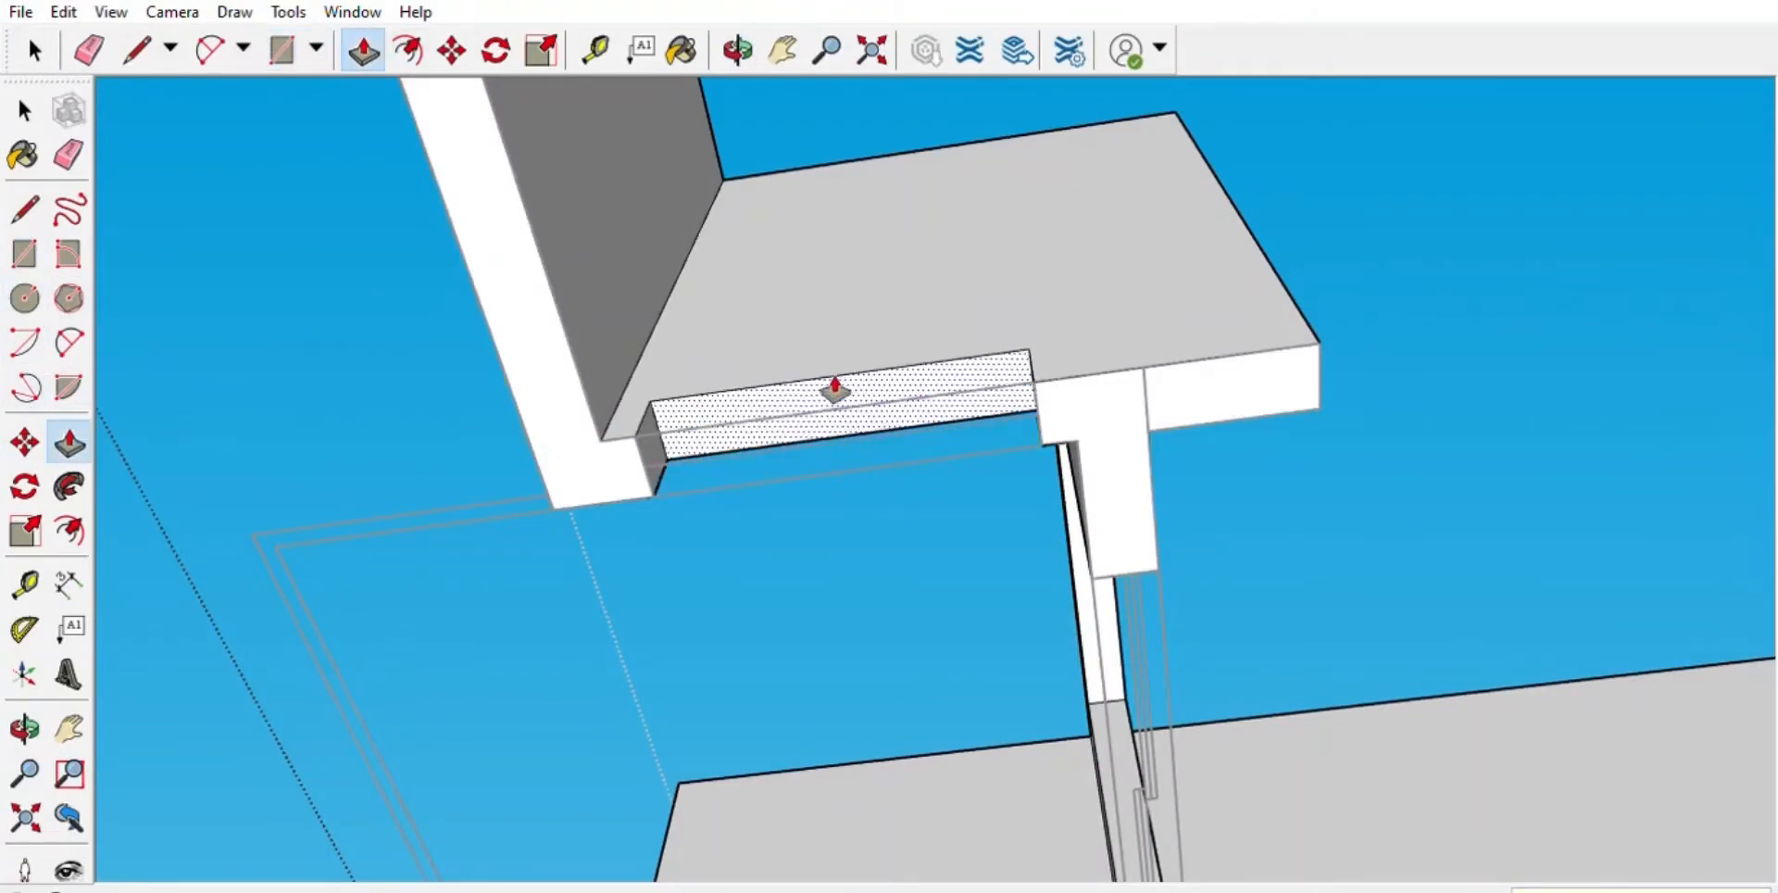
left_click(855, 334)
scroll(845, 484, "up", 5)
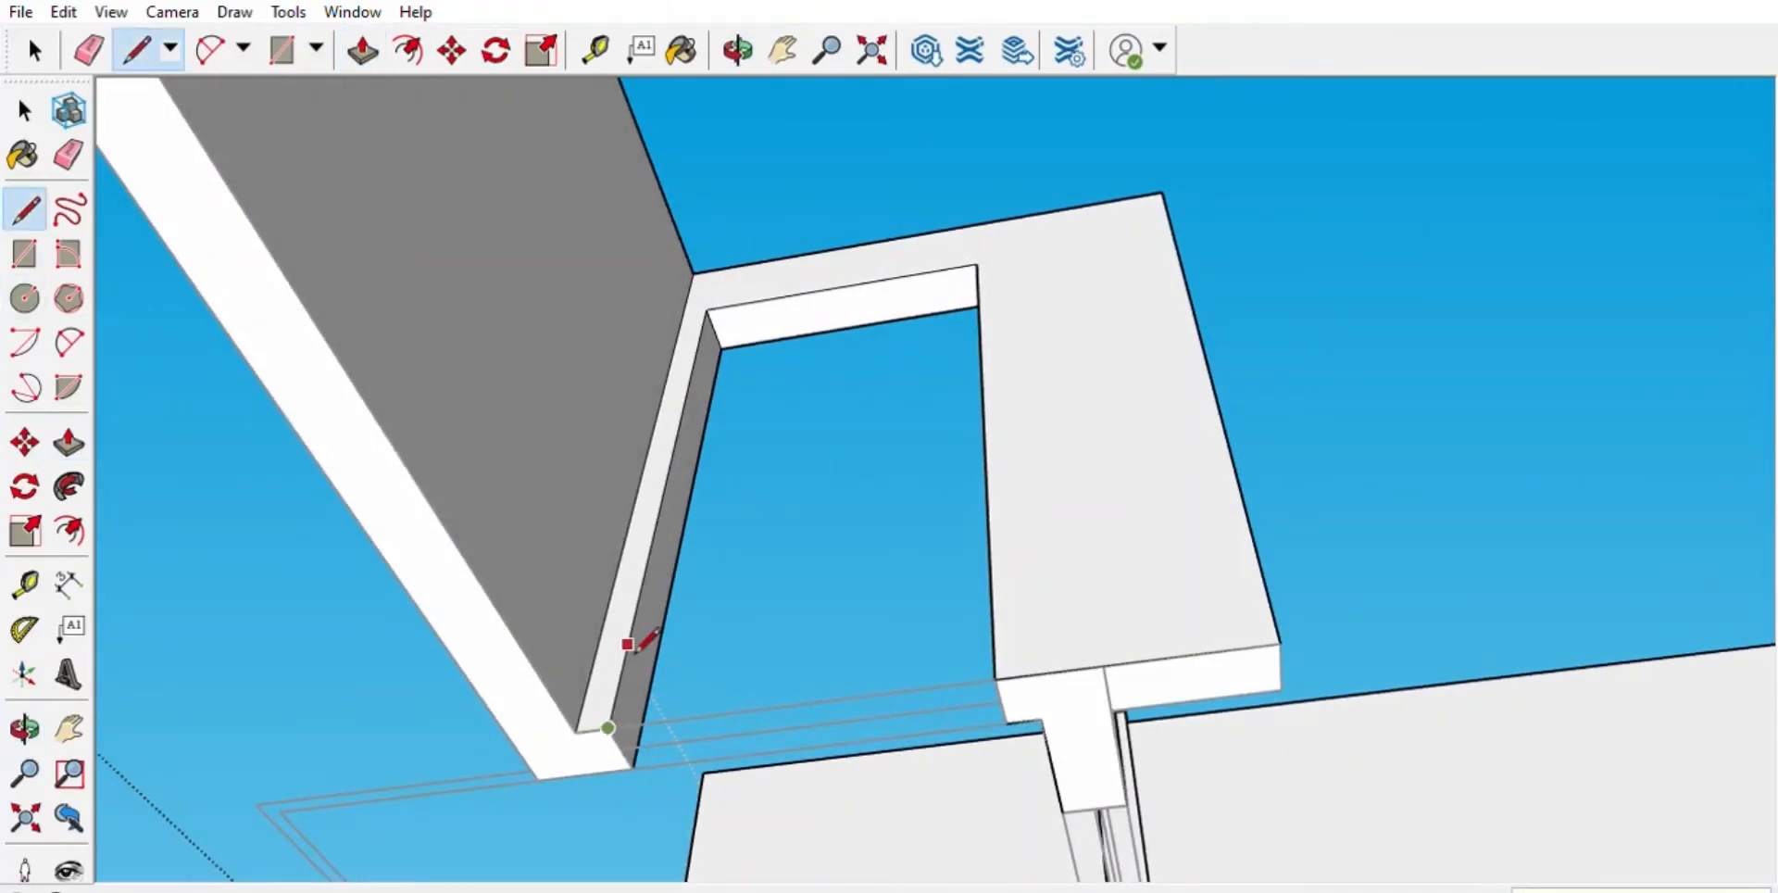
- Split the side opening's jamb with a line near its base and push the lower face across to form a sill
mouse_move(661, 629)
middle_mouse_down()
mouse_move(675, 707)
mouse_move(704, 590)
middle_mouse_up()
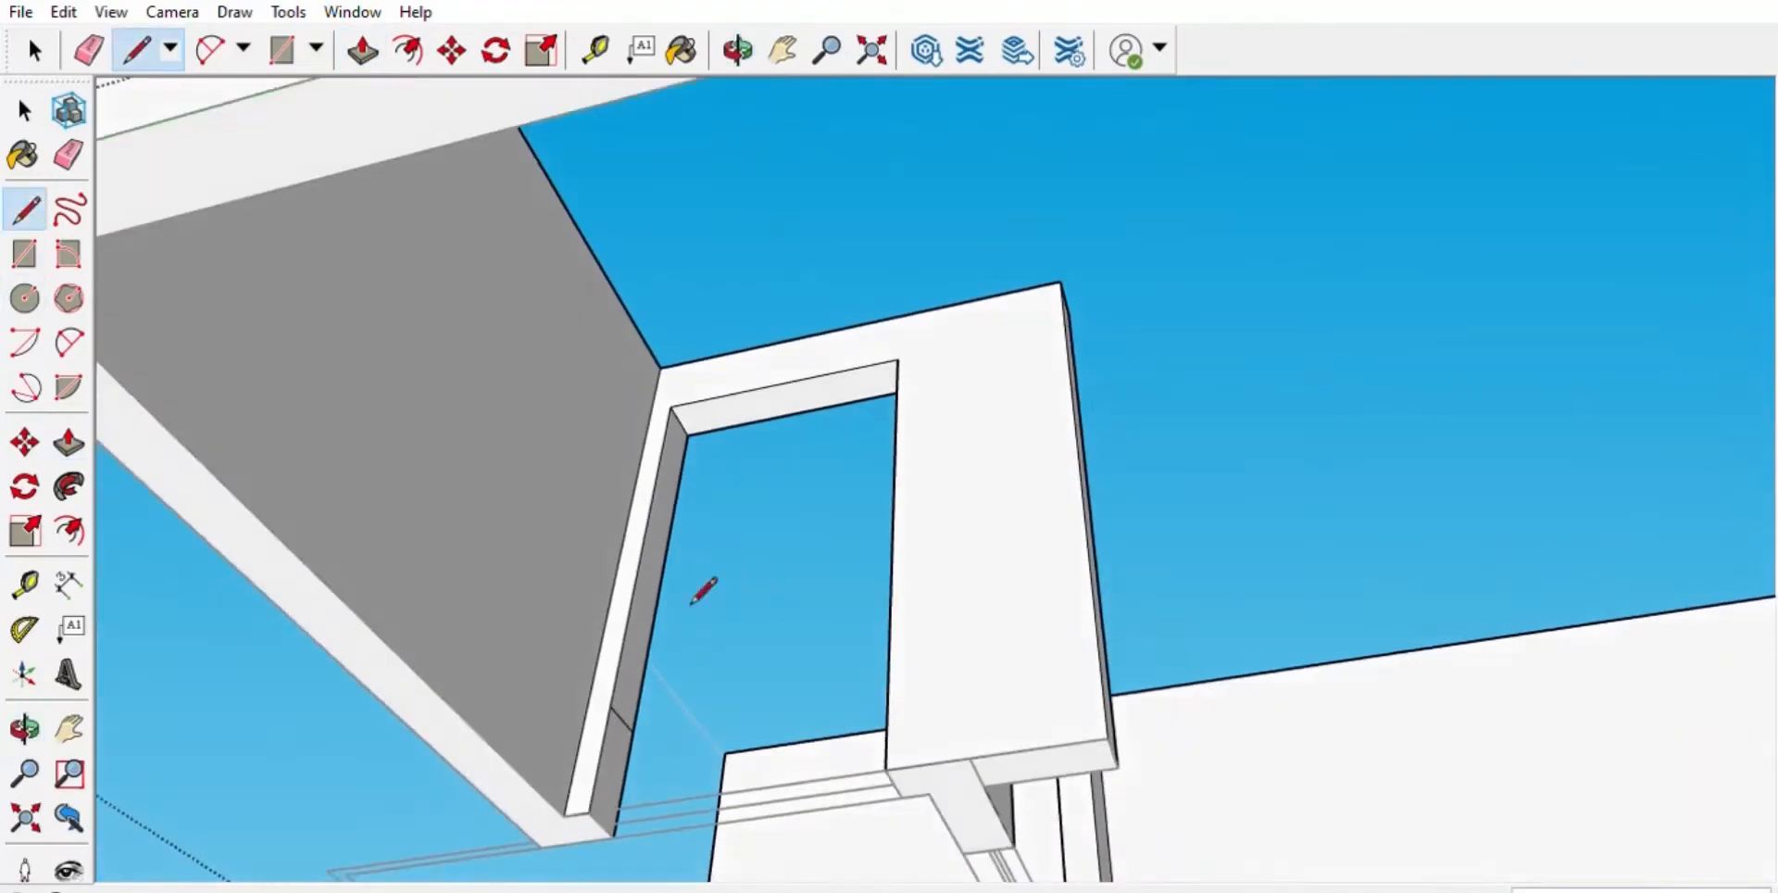
left_click(620, 751)
left_click(901, 714)
middle_click_drag(921, 711, 1749, 820)
scroll(667, 563, "down", 8)
key("space")
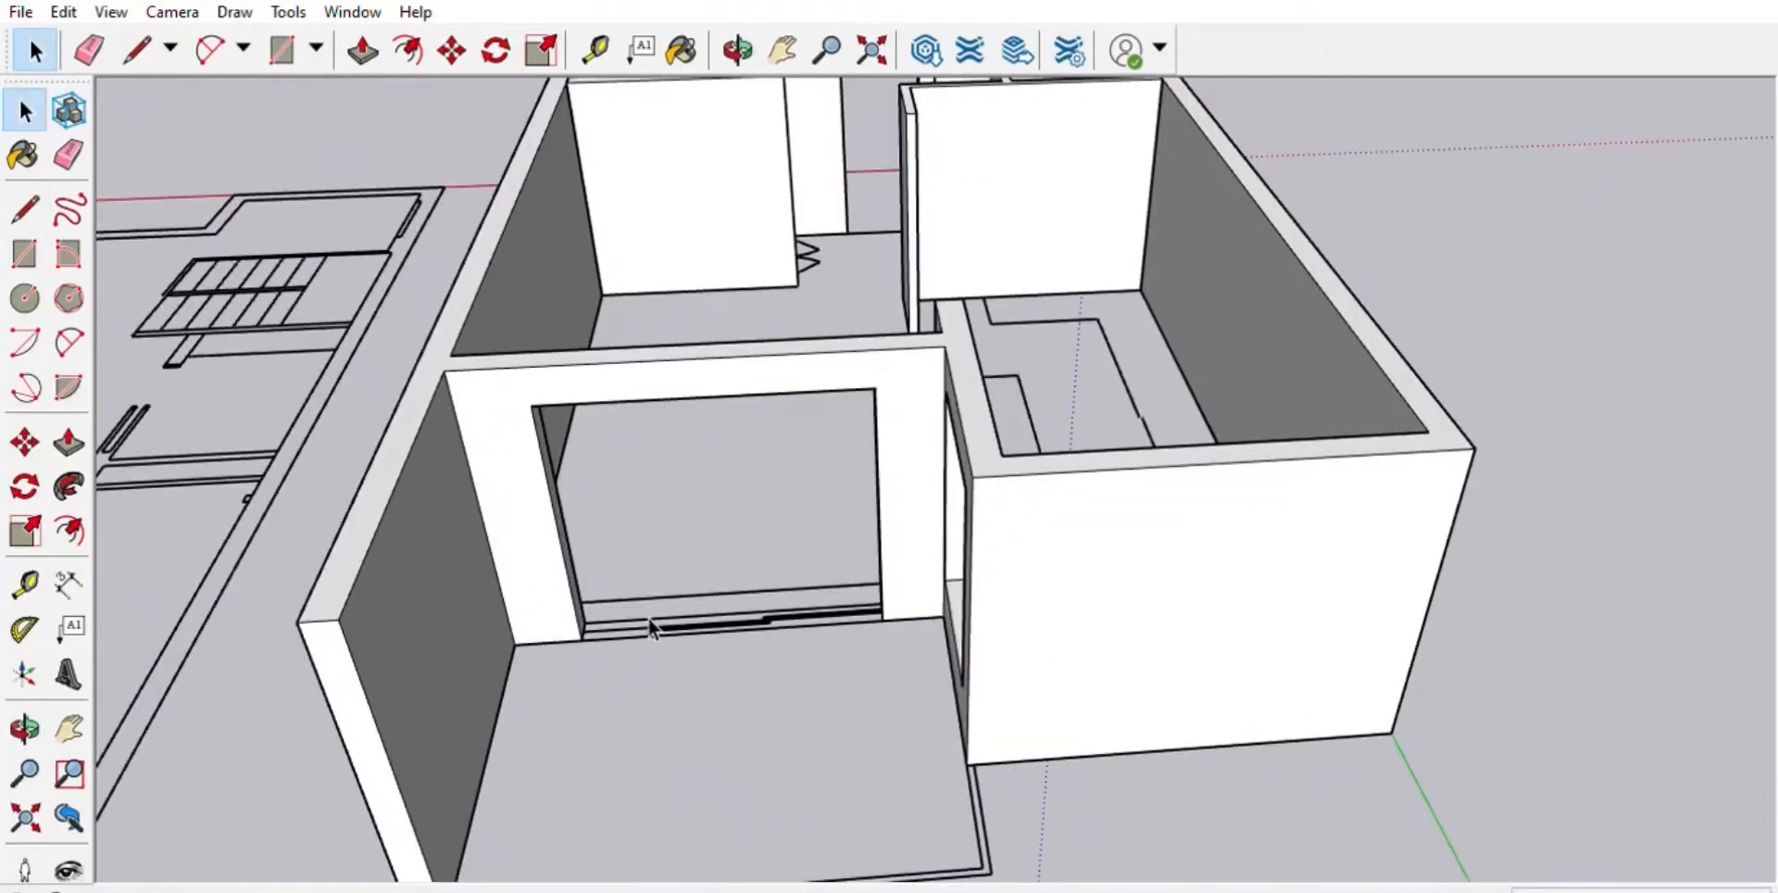
- Hide the selected floor plan linework and display it as dashed hidden geometry
scroll(650, 628, "down", 6)
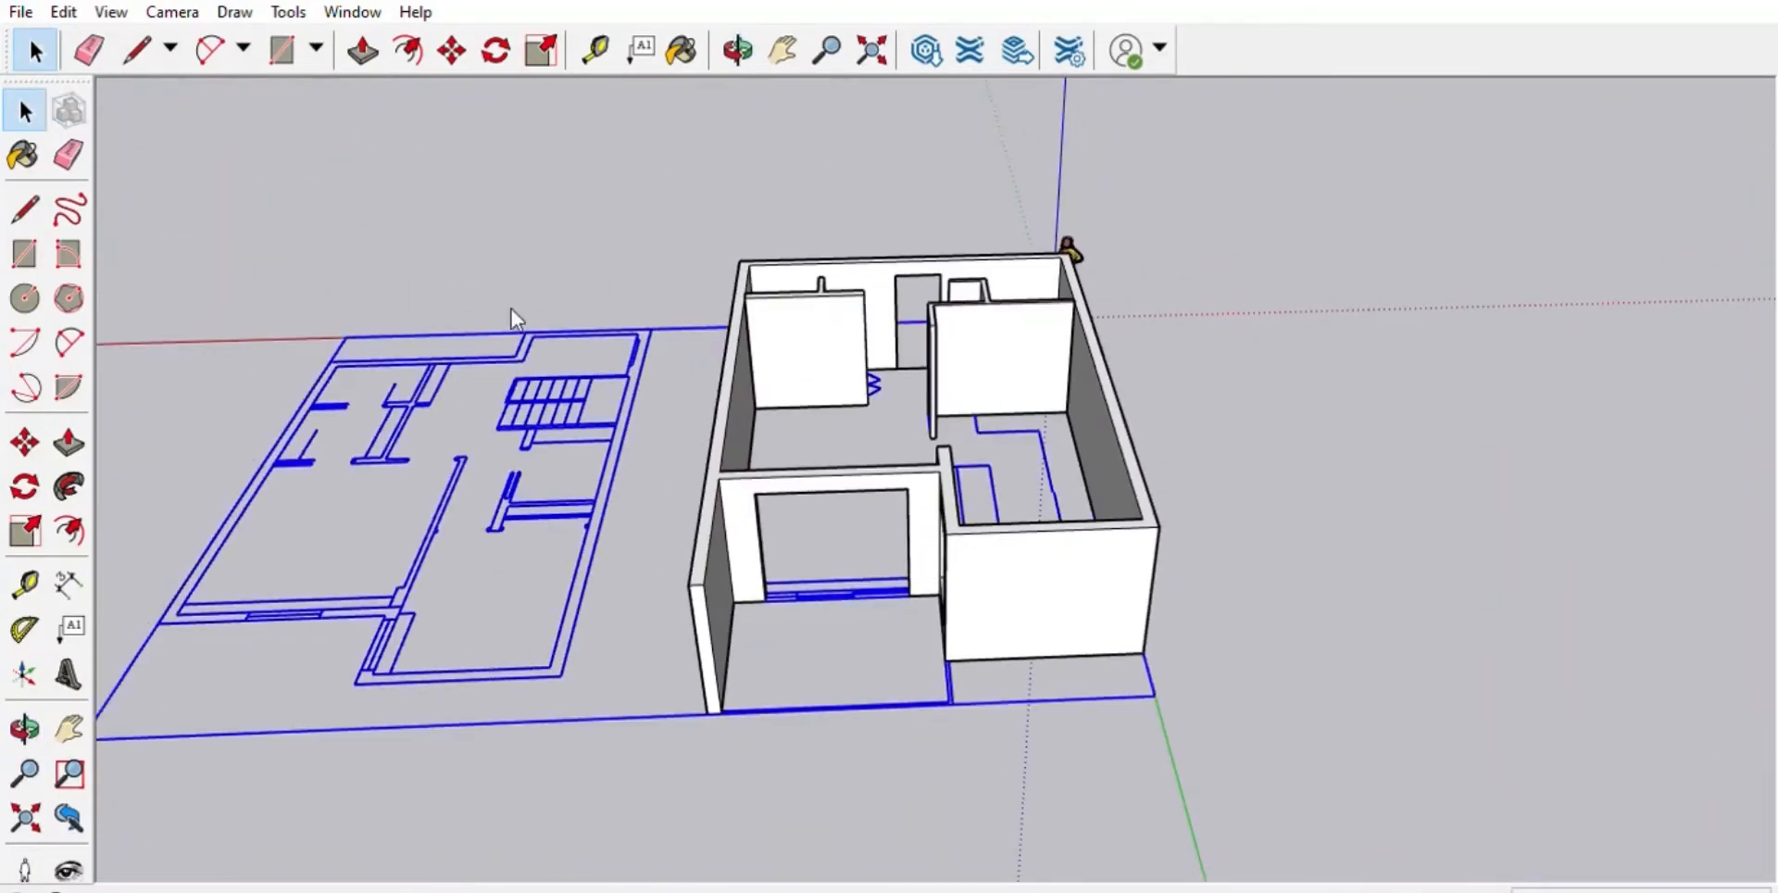
key("Delete")
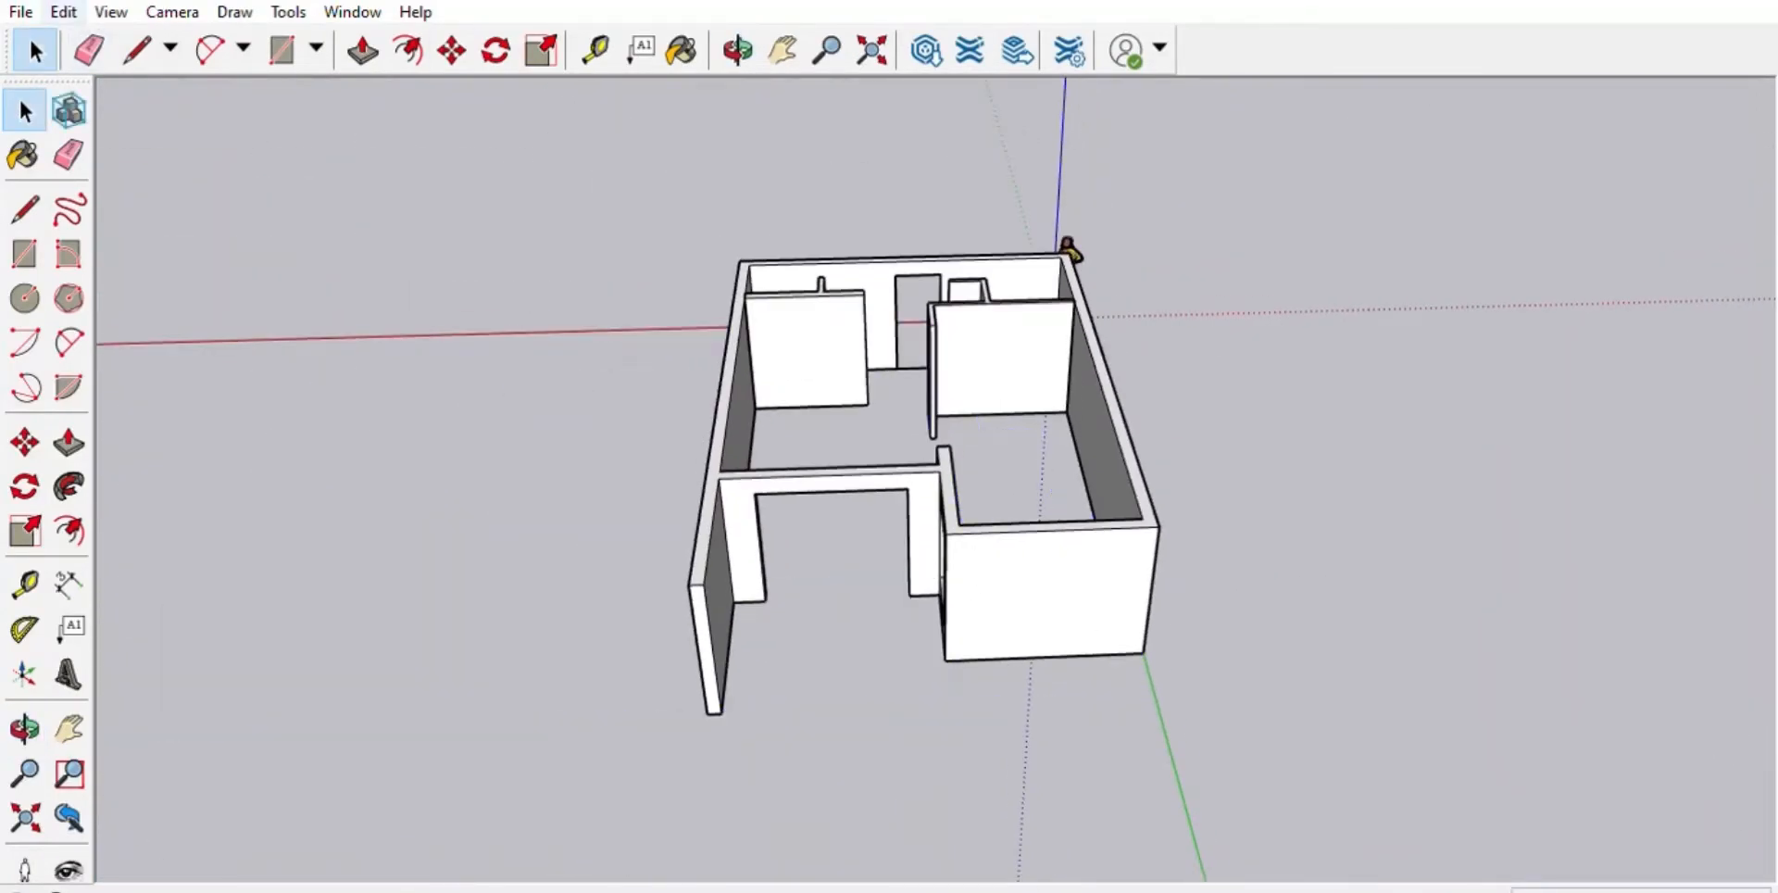
key("ctrl+z")
- Draw a line low on the sliding opening's jamb and push the face below it across to form a sill
scroll(681, 597, "up", 10)
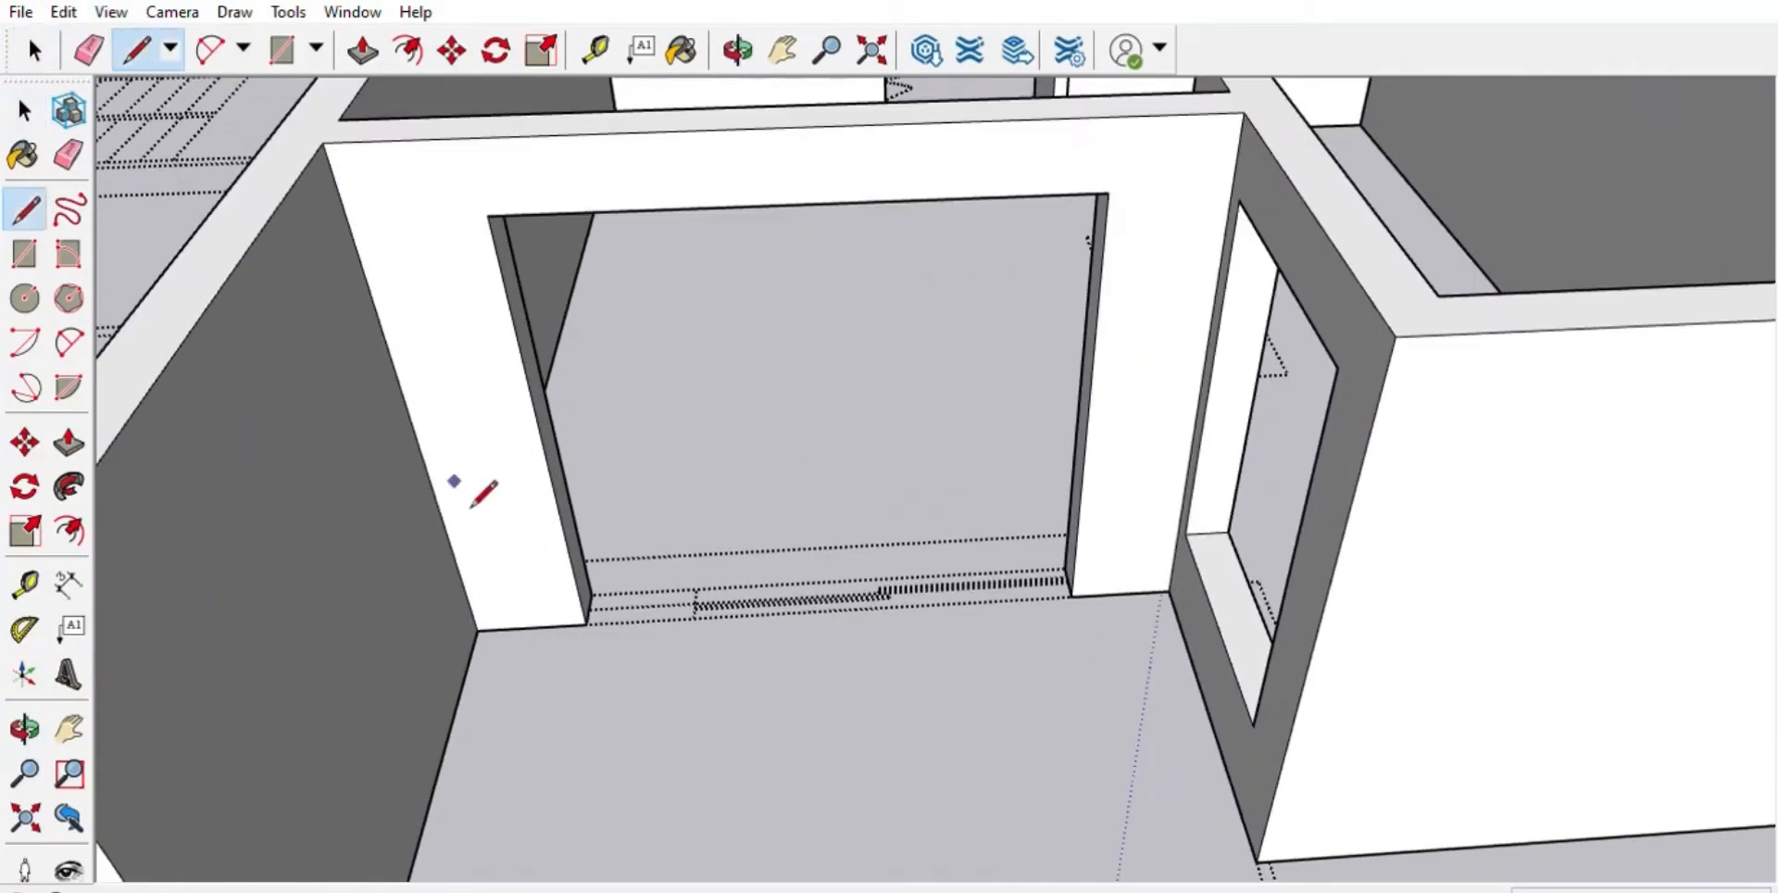
scroll(574, 523, "up", 3)
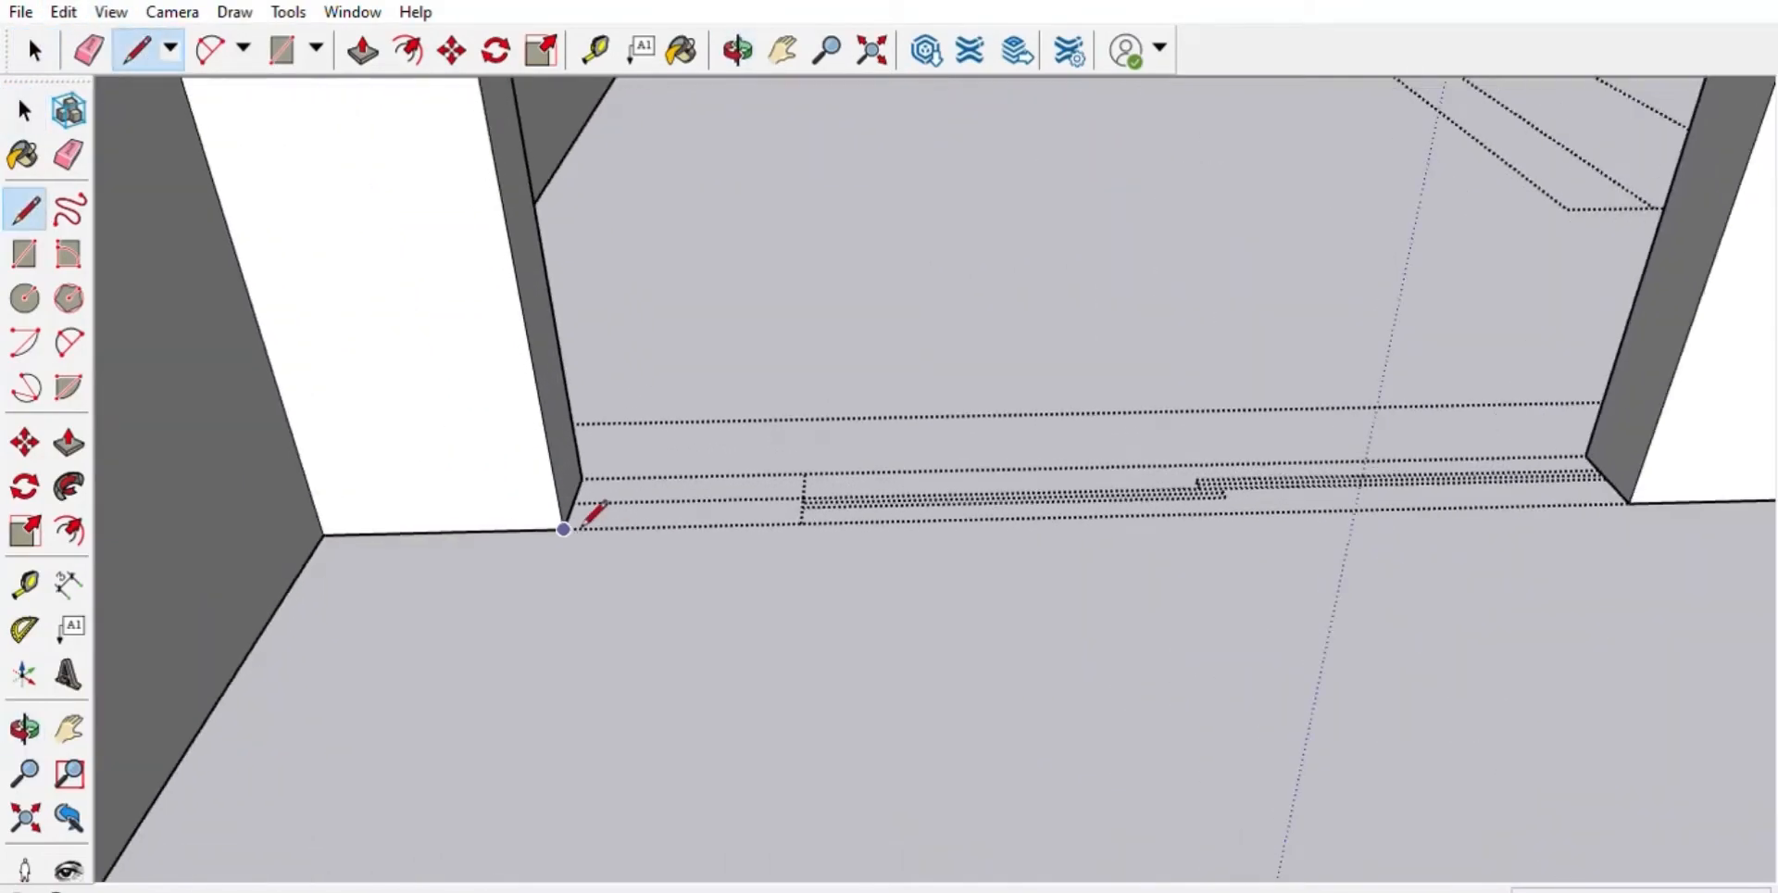
scroll(276, 263, "up", 5)
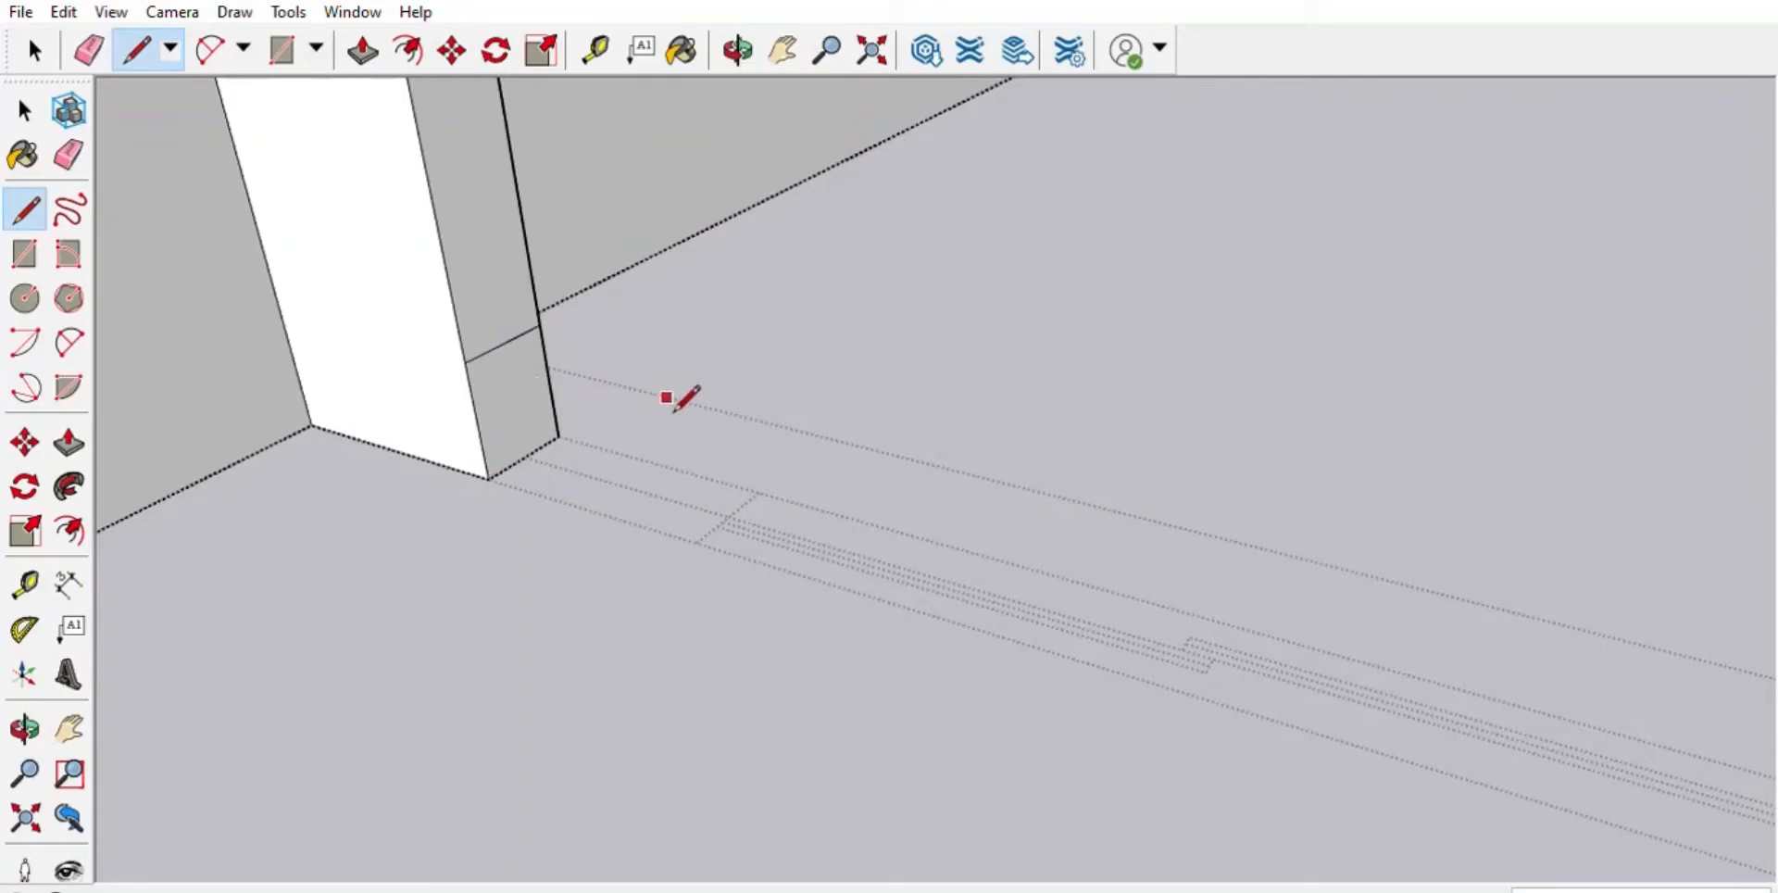
left_click(363, 50)
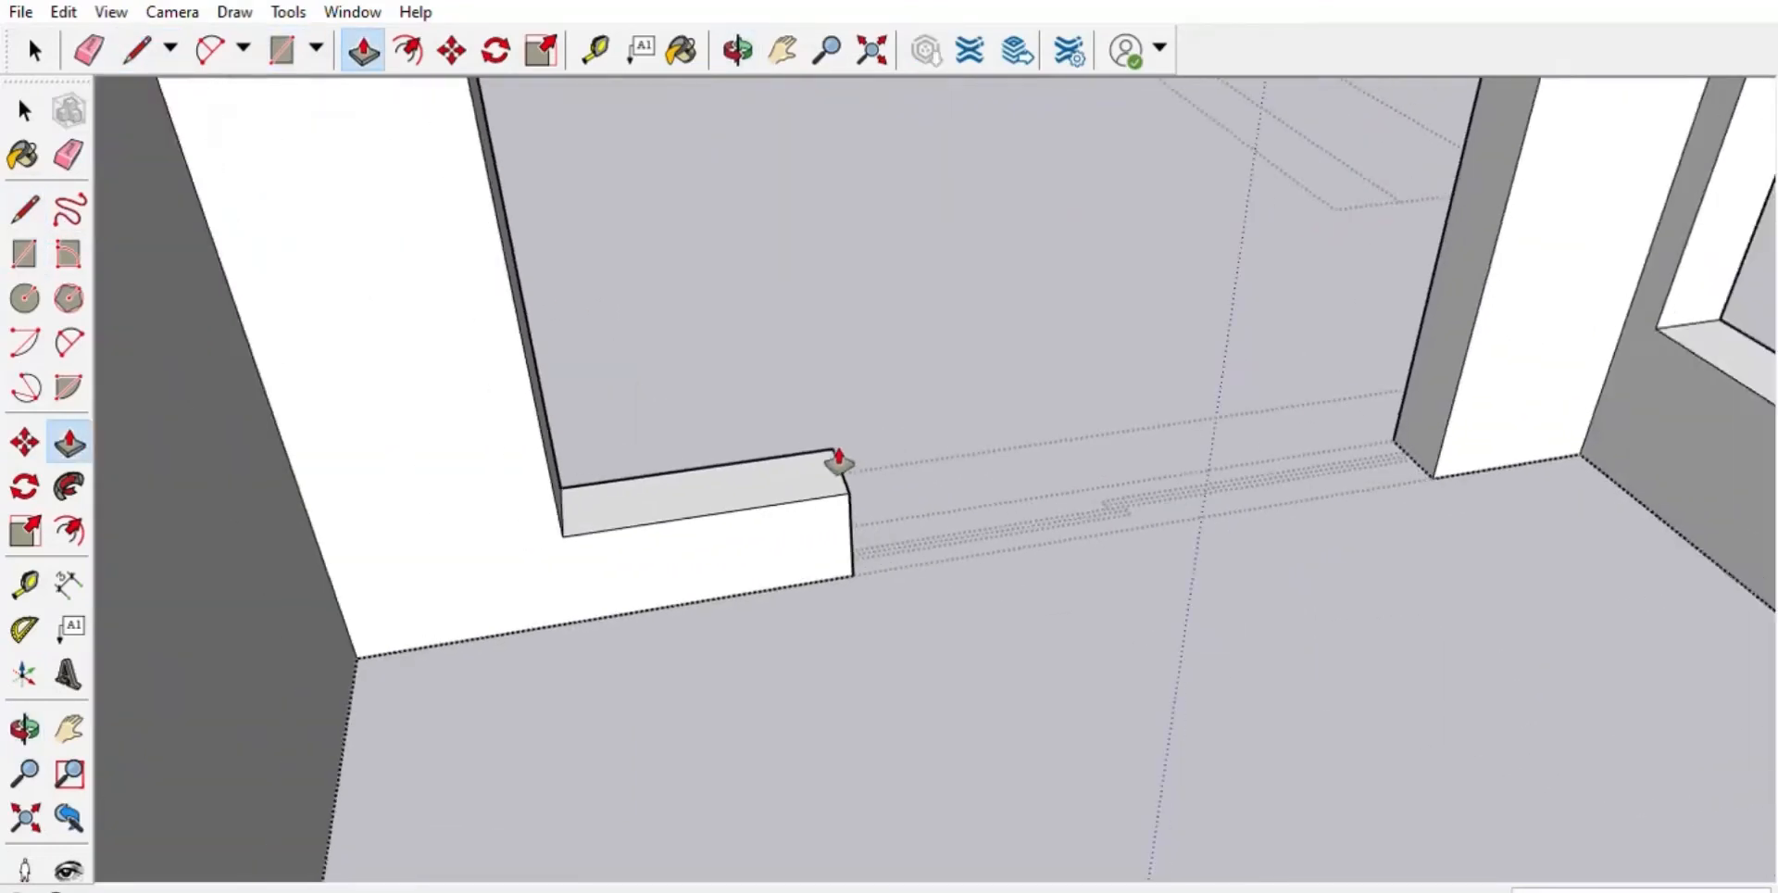
scroll(837, 464, "up", 3)
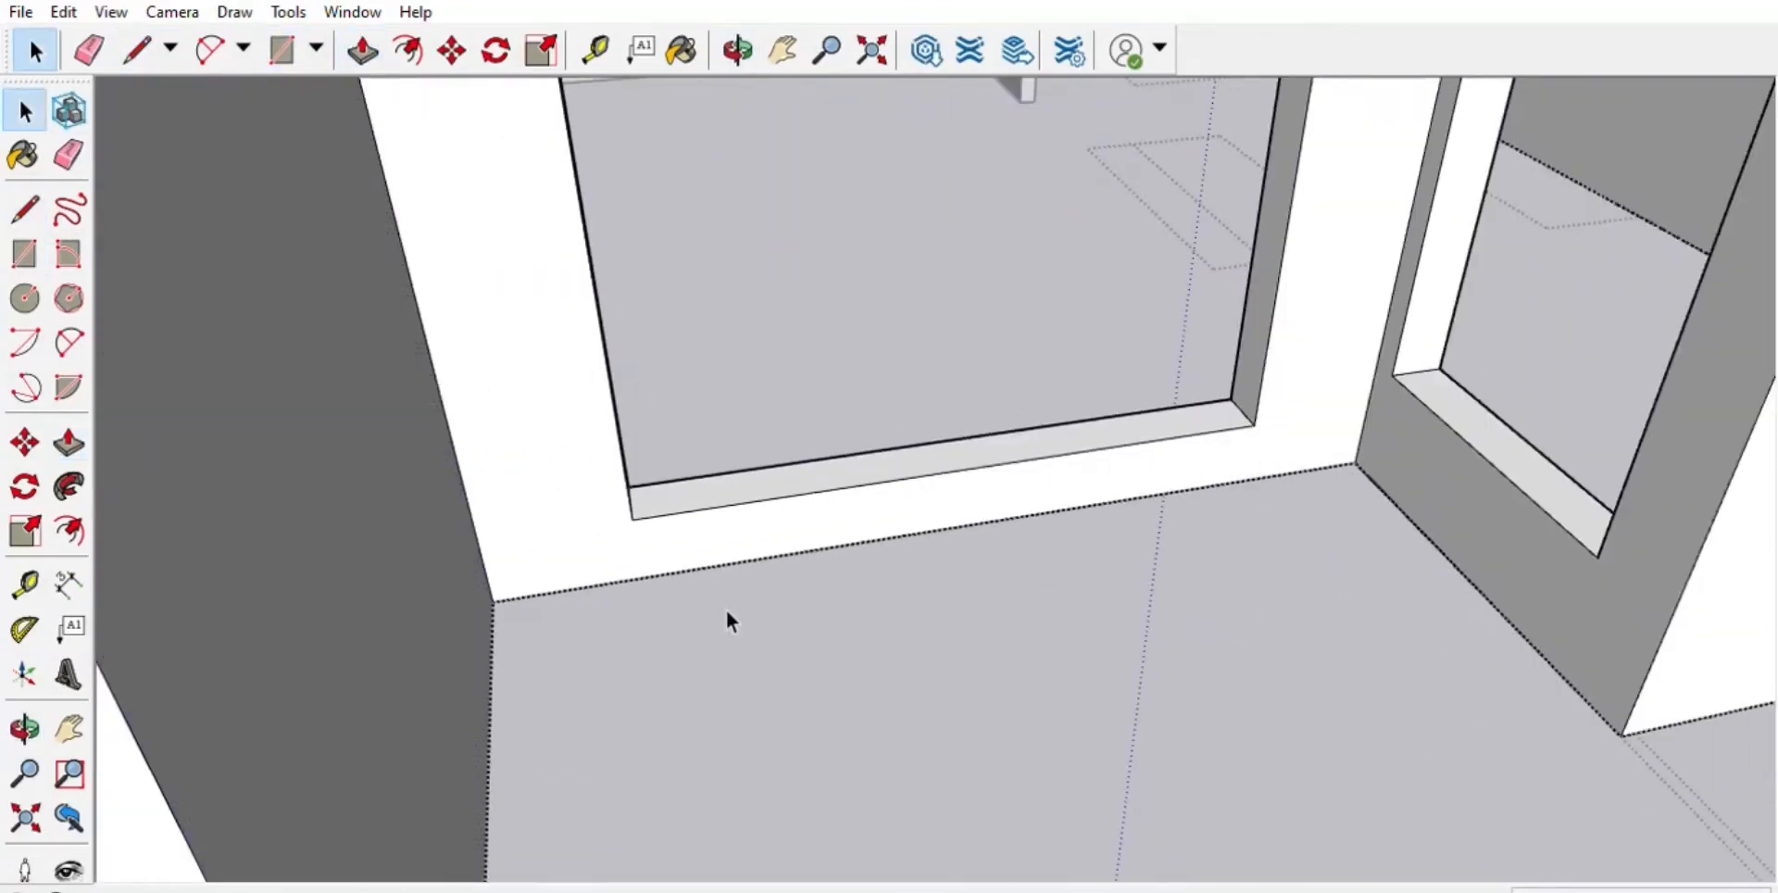
- Draw rectangles over the landing and both stair flights in the adjacent floor plan
scroll(752, 476, "down", 6)
scroll(1171, 773, "down", 3)
middle_click_drag(1170, 772, 1102, 613)
scroll(1103, 613, "down", 2)
middle_click_drag(519, 648, 865, 754)
scroll(881, 678, "up", 6)
scroll(881, 678, "down", 2)
middle_click_drag(746, 556, 837, 550)
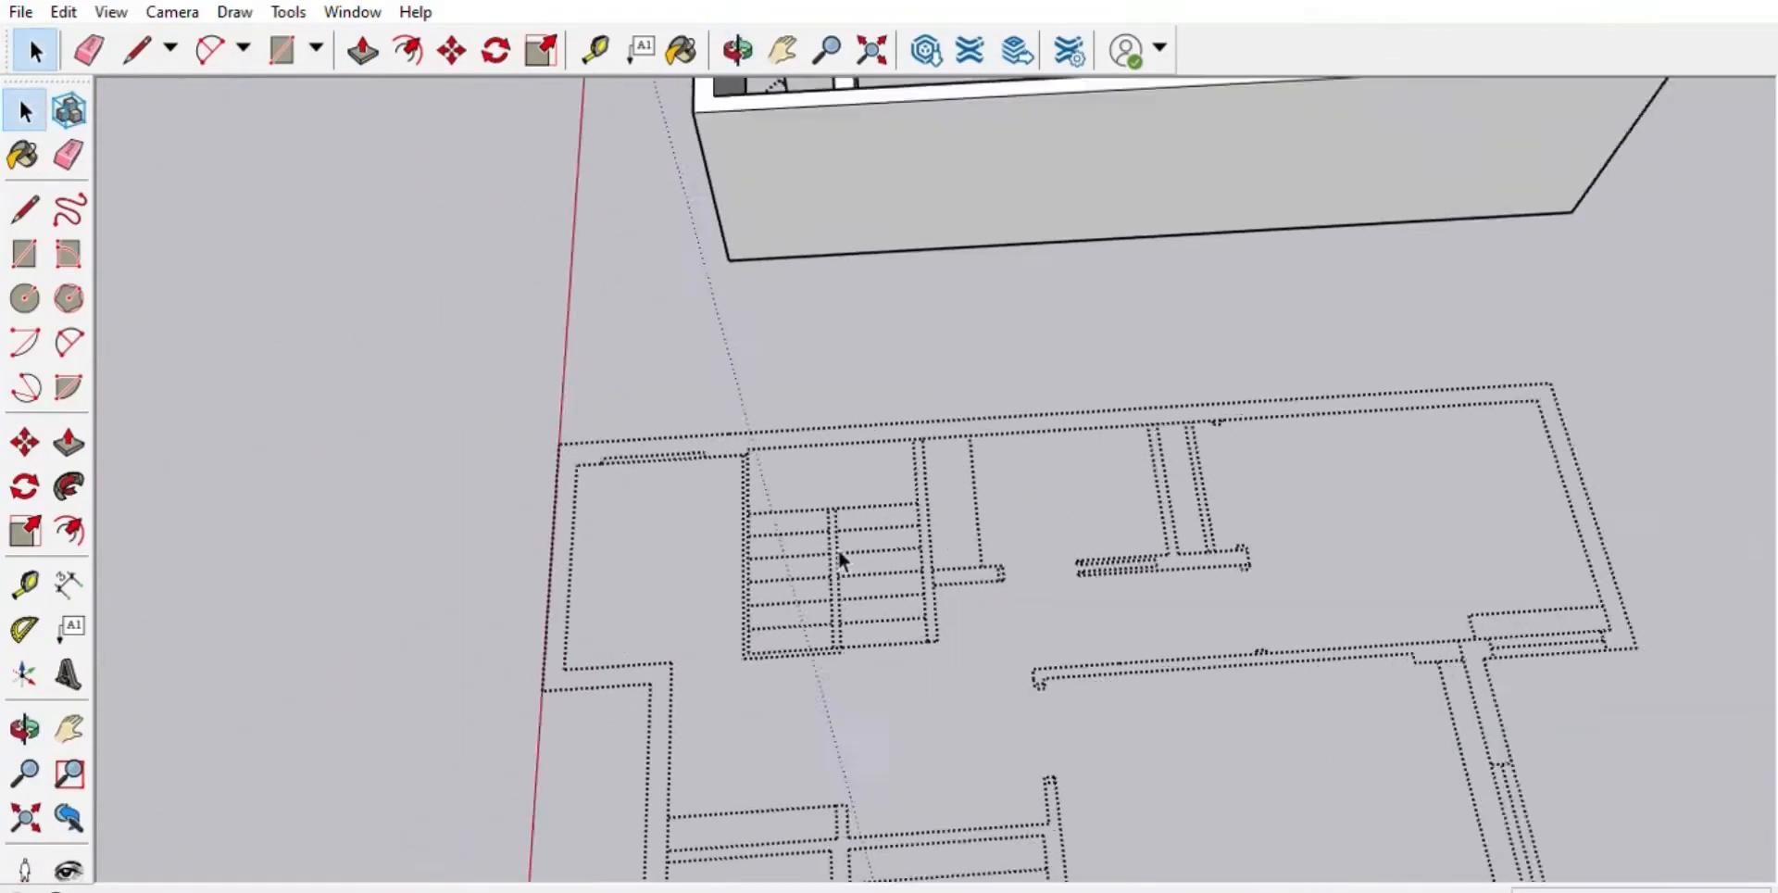
scroll(837, 551, "up", 4)
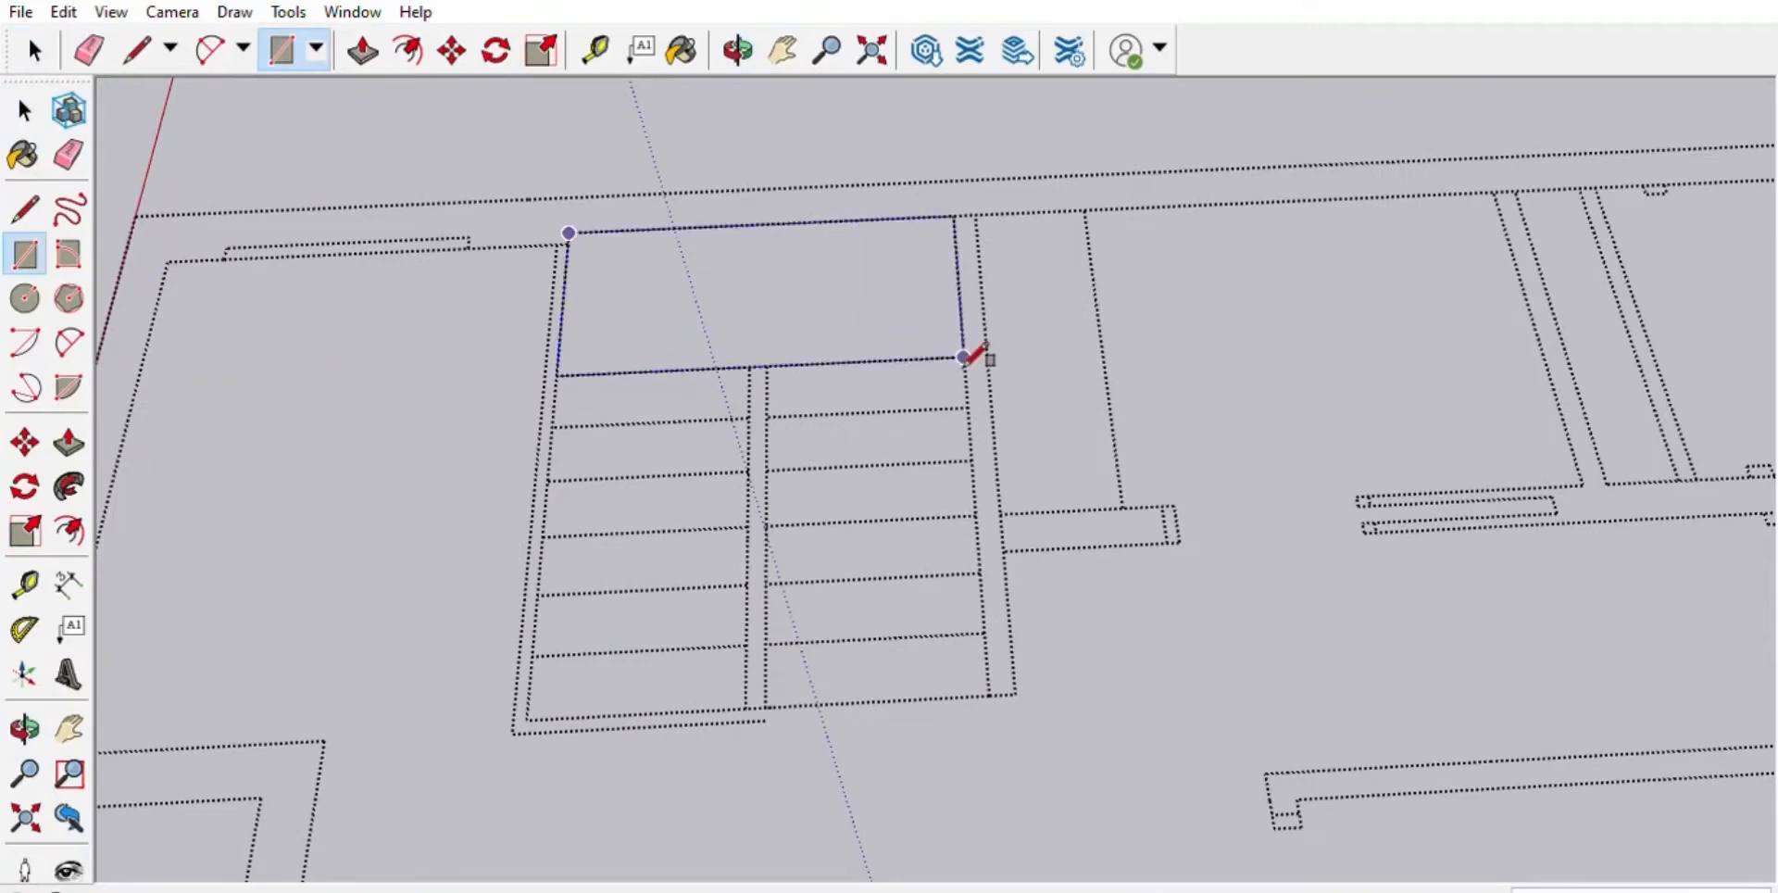
left_click(964, 356)
left_click(760, 695)
left_click(767, 368)
left_click(989, 696)
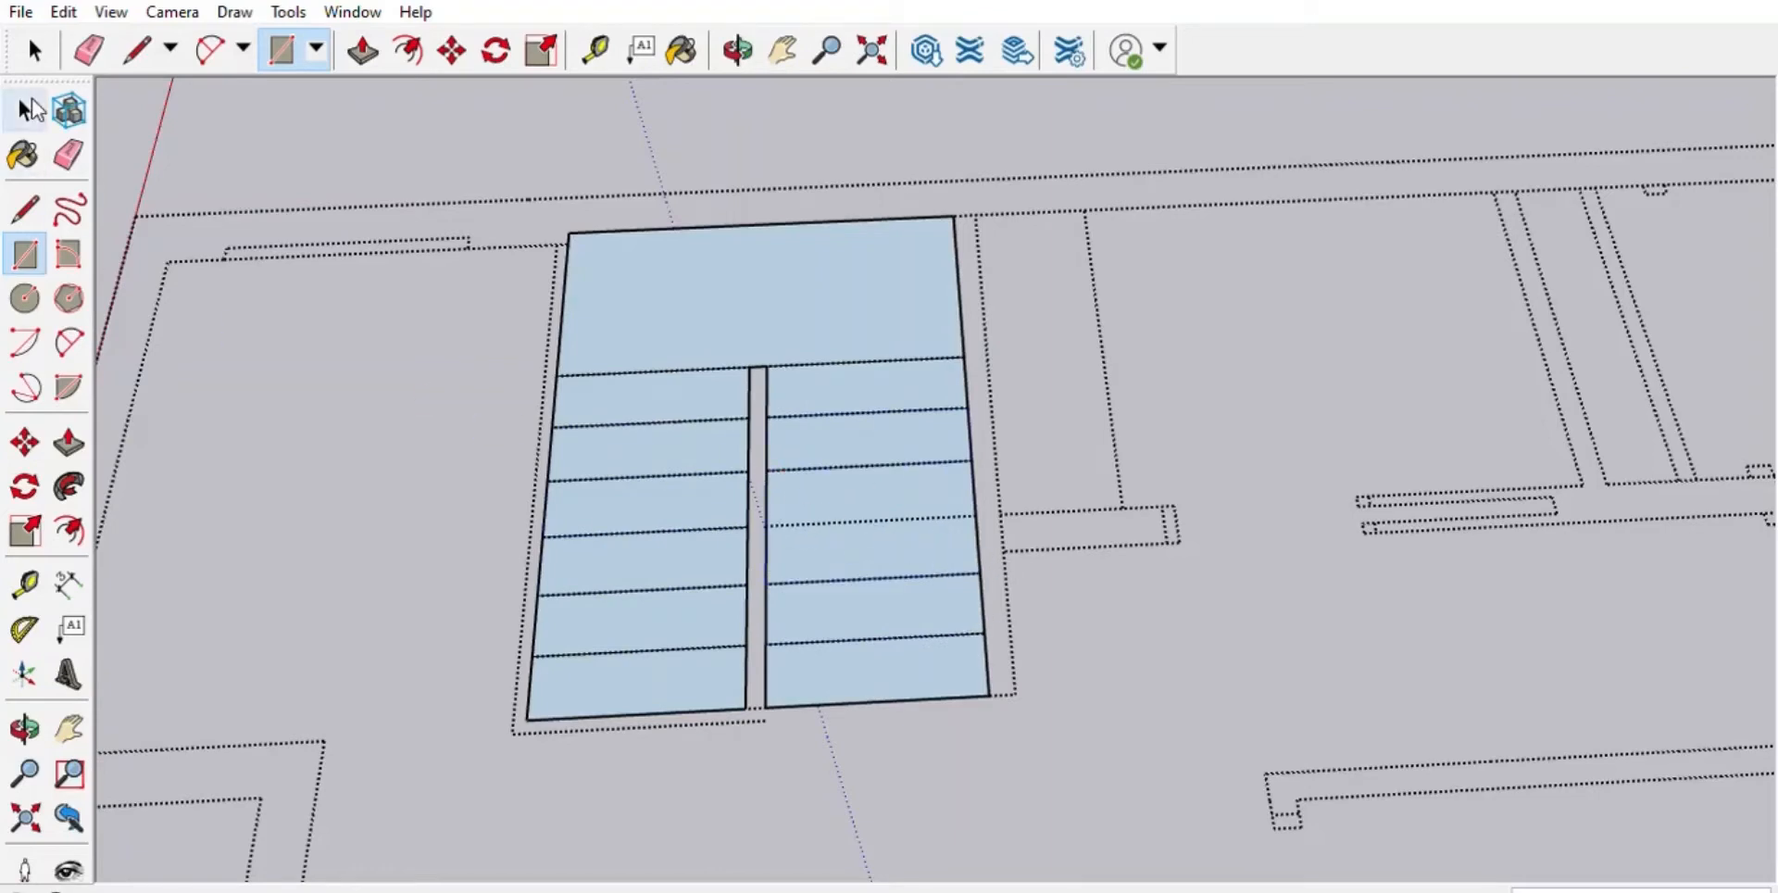
- Push/Pull the lowest tread of the first flight up by one riser and raise the second tread equally
mouse_move(1040, 648)
middle_mouse_down()
mouse_move(655, 491)
mouse_move(760, 440)
middle_mouse_up()
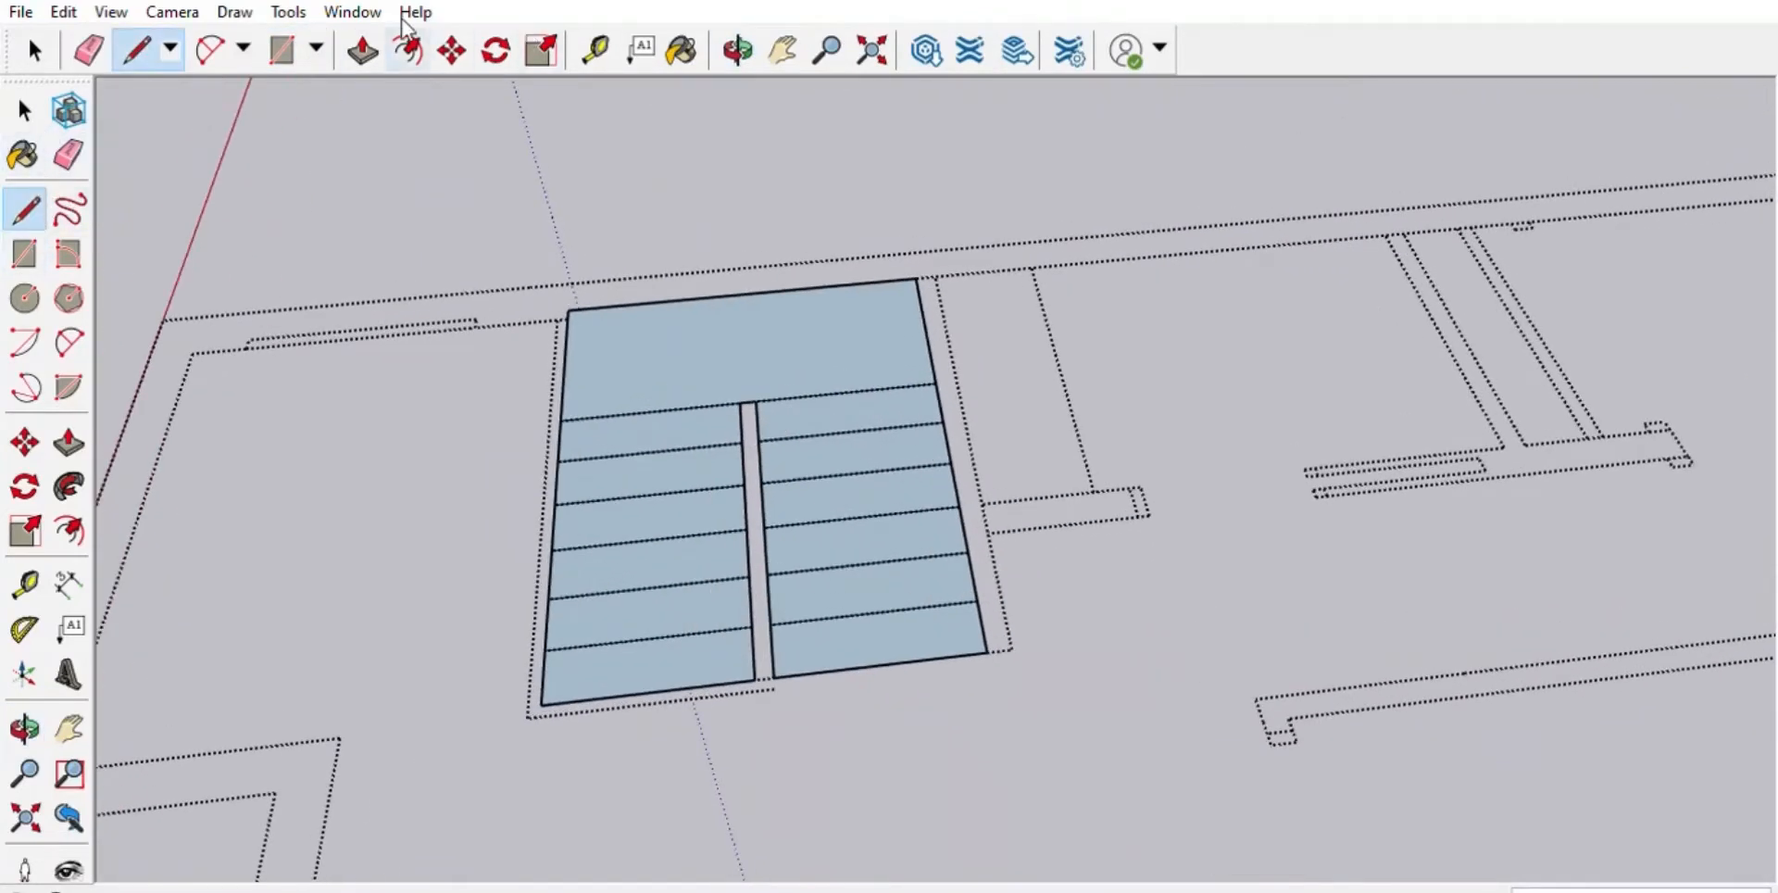
left_click(362, 50)
mouse_move(704, 241)
middle_mouse_down()
mouse_move(973, 397)
mouse_move(881, 615)
mouse_move(803, 597)
middle_mouse_up()
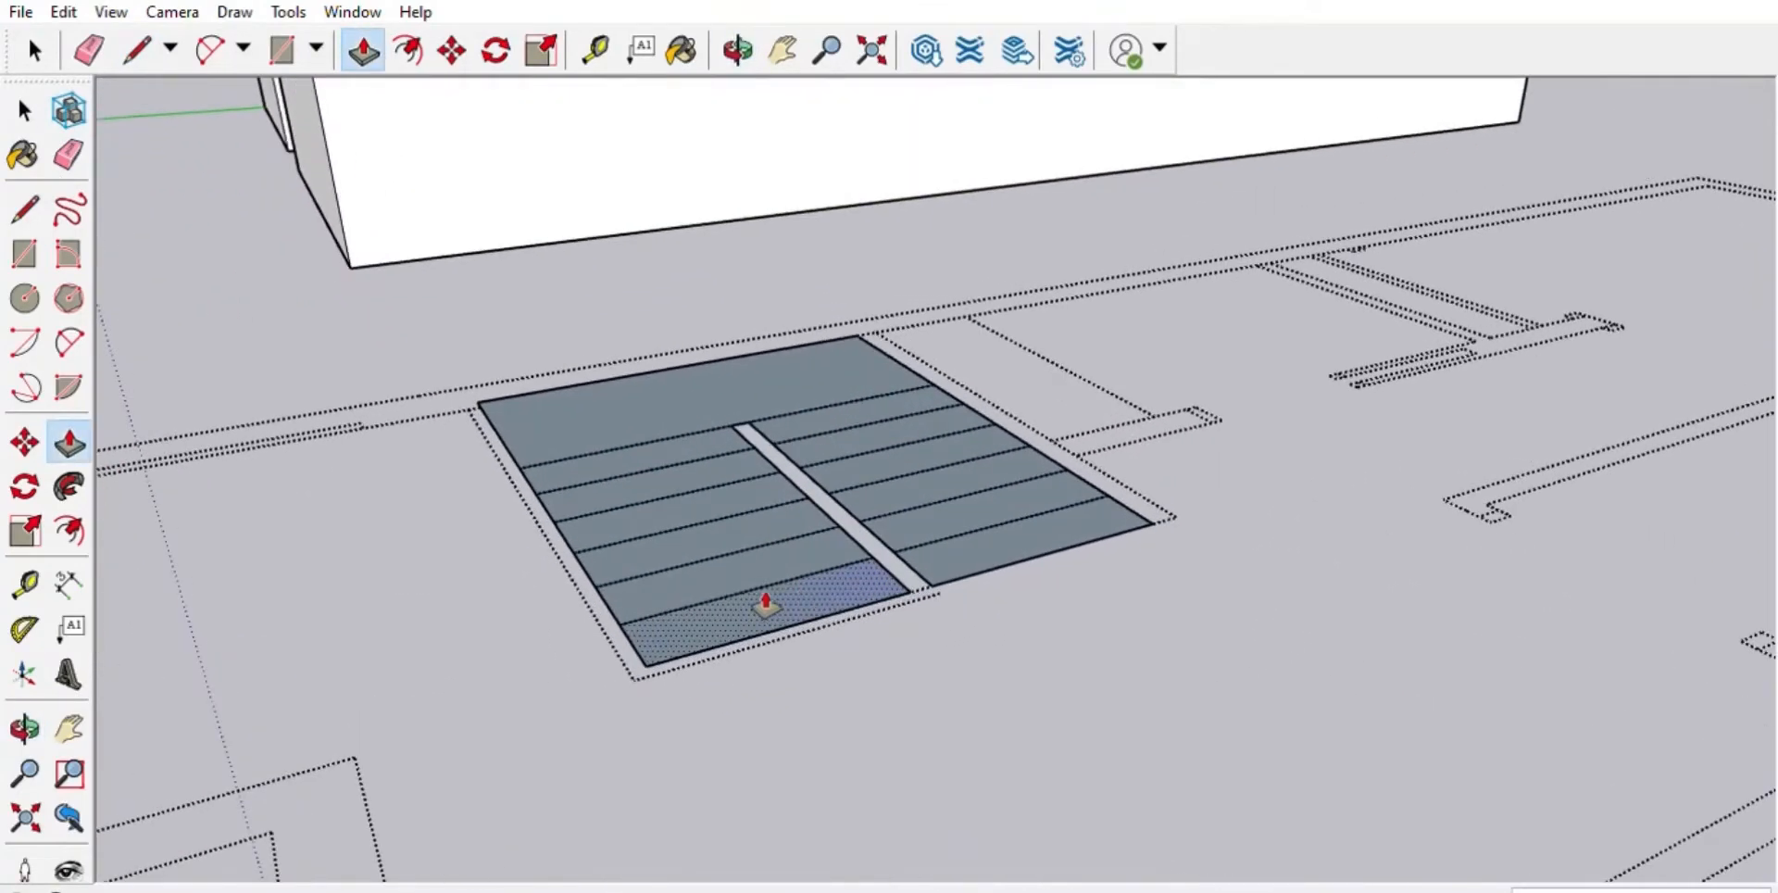
left_click_drag(765, 604, 624, 552)
middle_click_drag(624, 552, 803, 651)
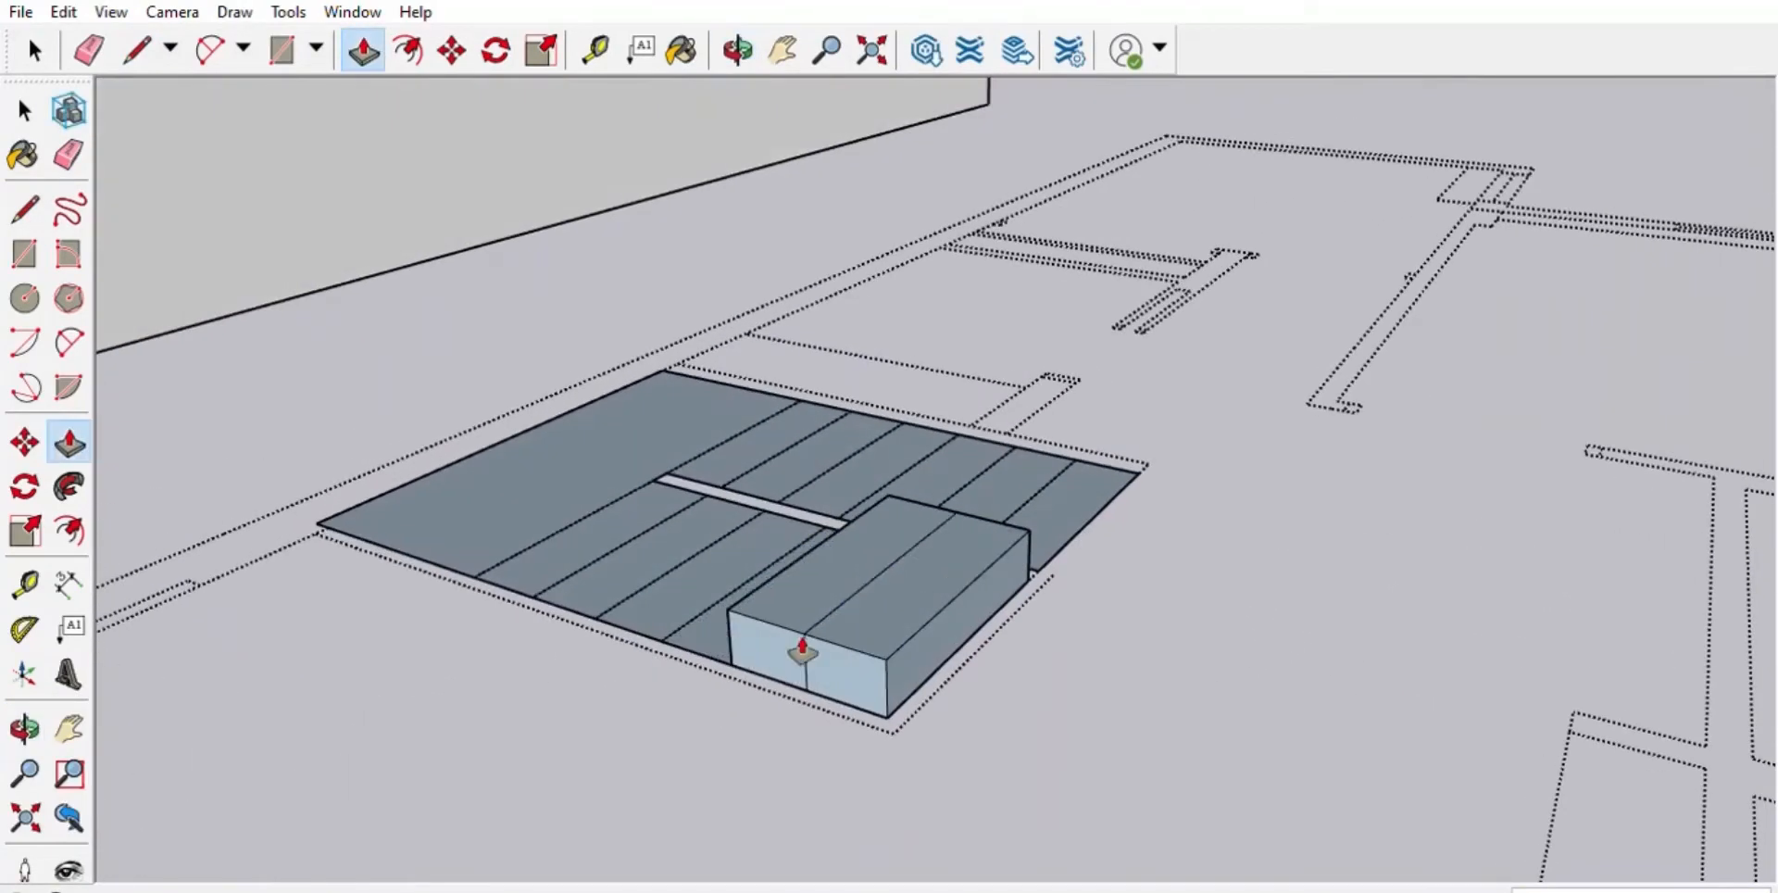
- Repeat the riser height on the other first-flight treads and landing, adding a second riser from the second tread onward
double_click(535, 569)
double_click(552, 448)
double_click(830, 585)
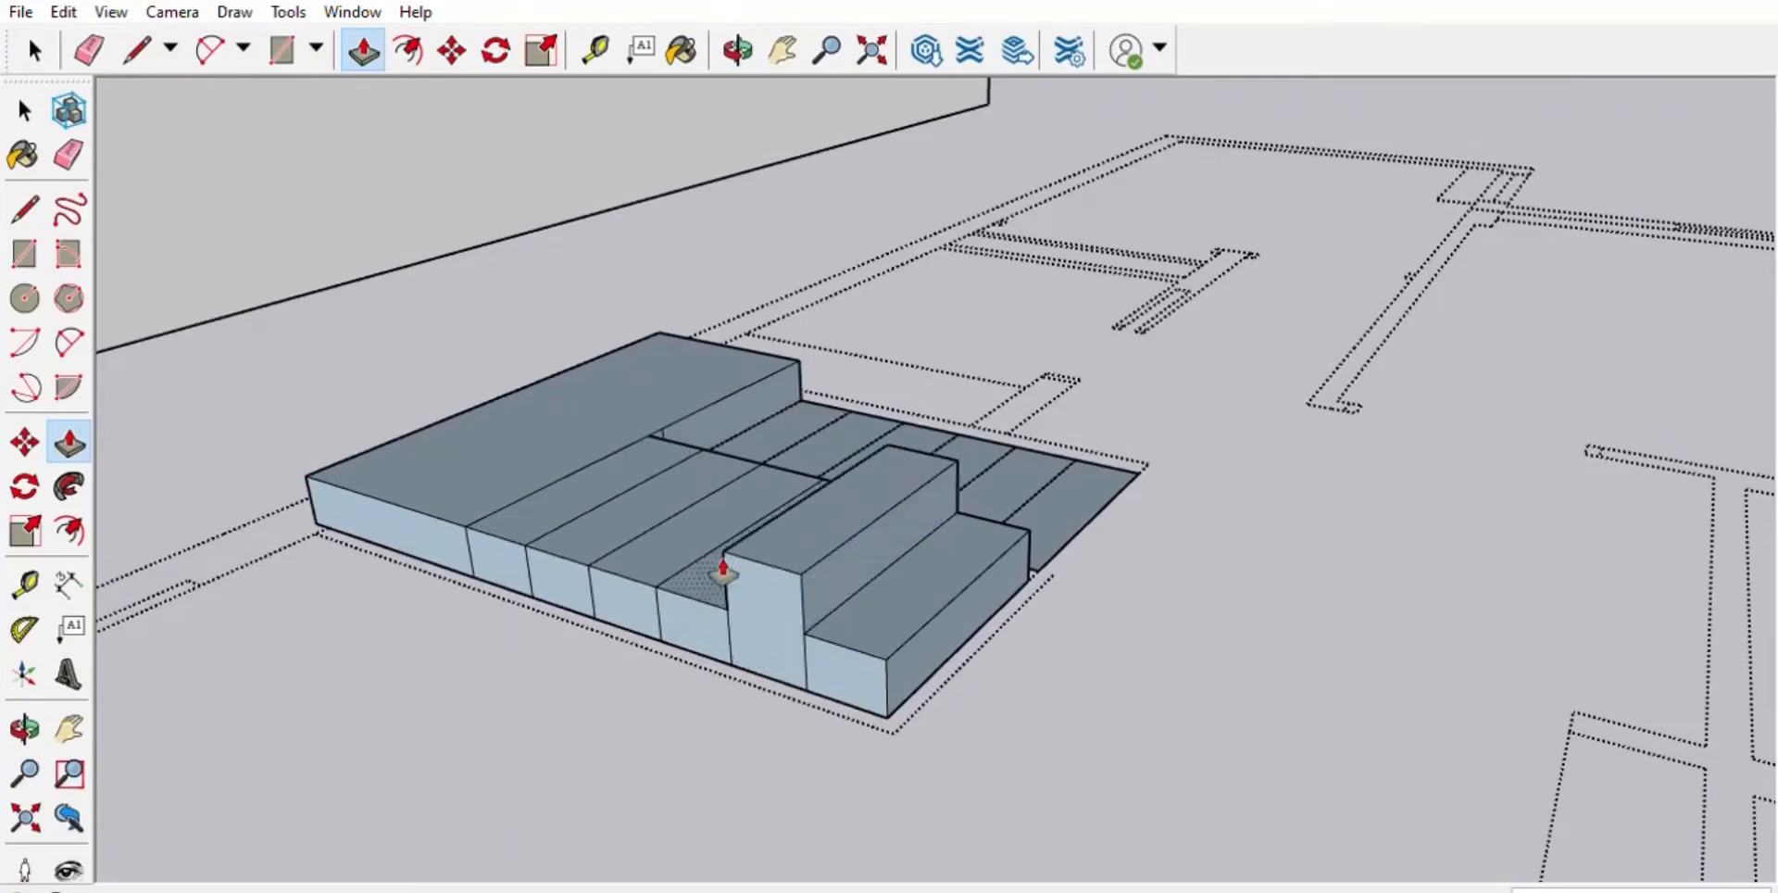
double_click(456, 489)
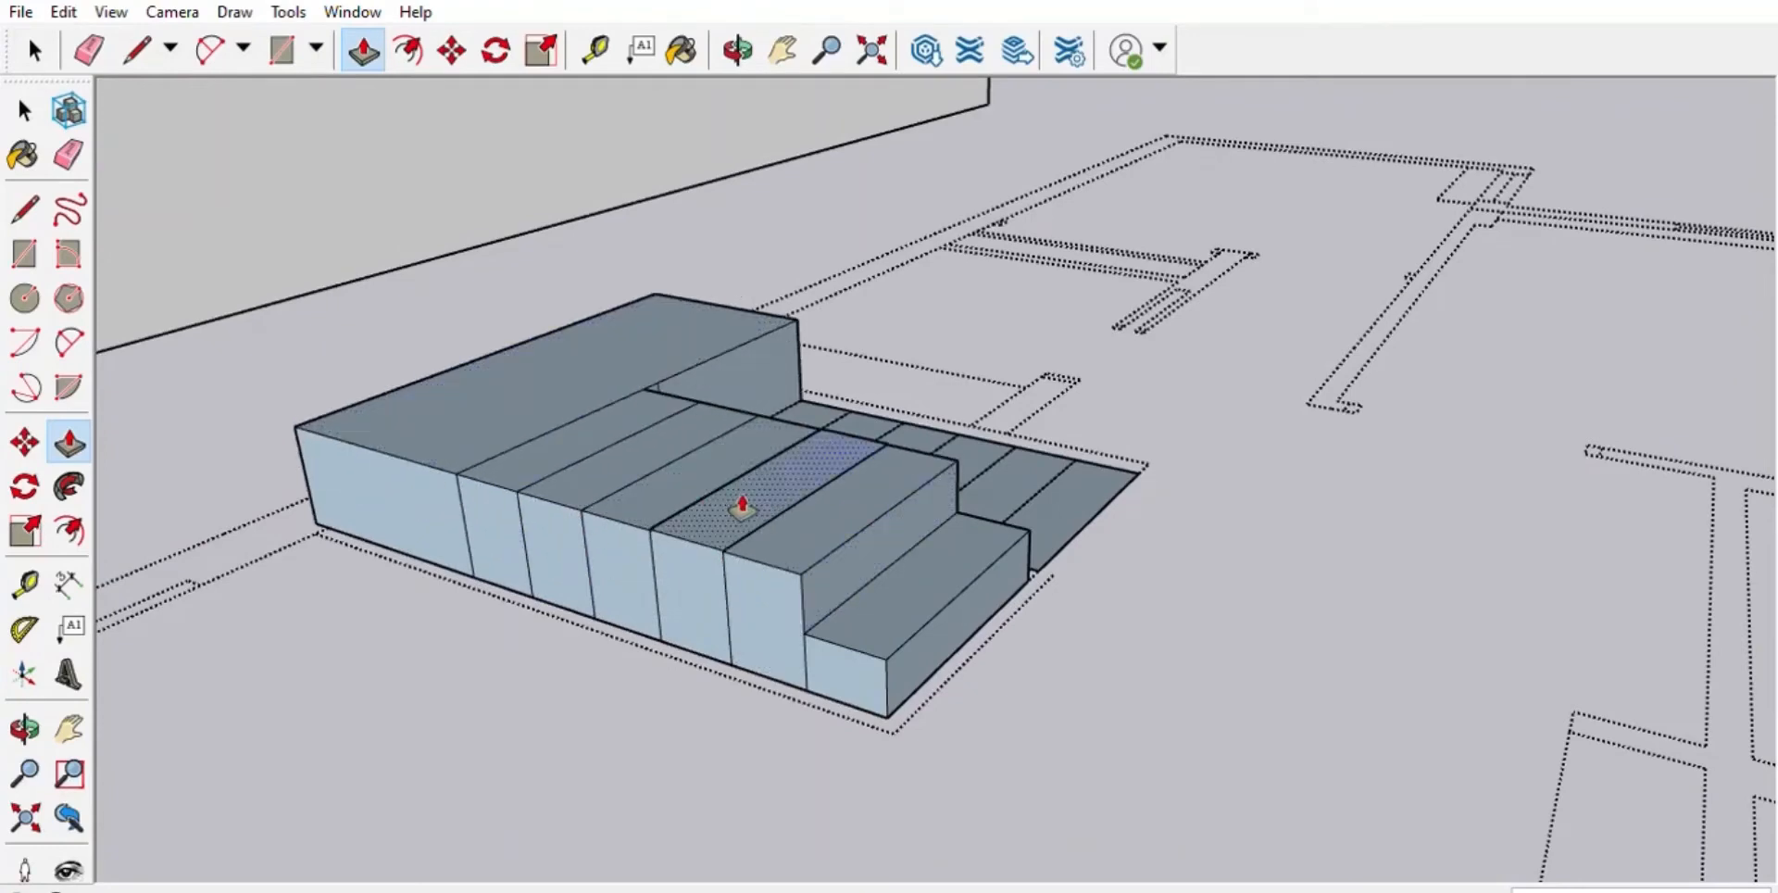
- Raise the third through sixth treads of the first flight and the landing by a third riser
left_click_drag(742, 508, 755, 458)
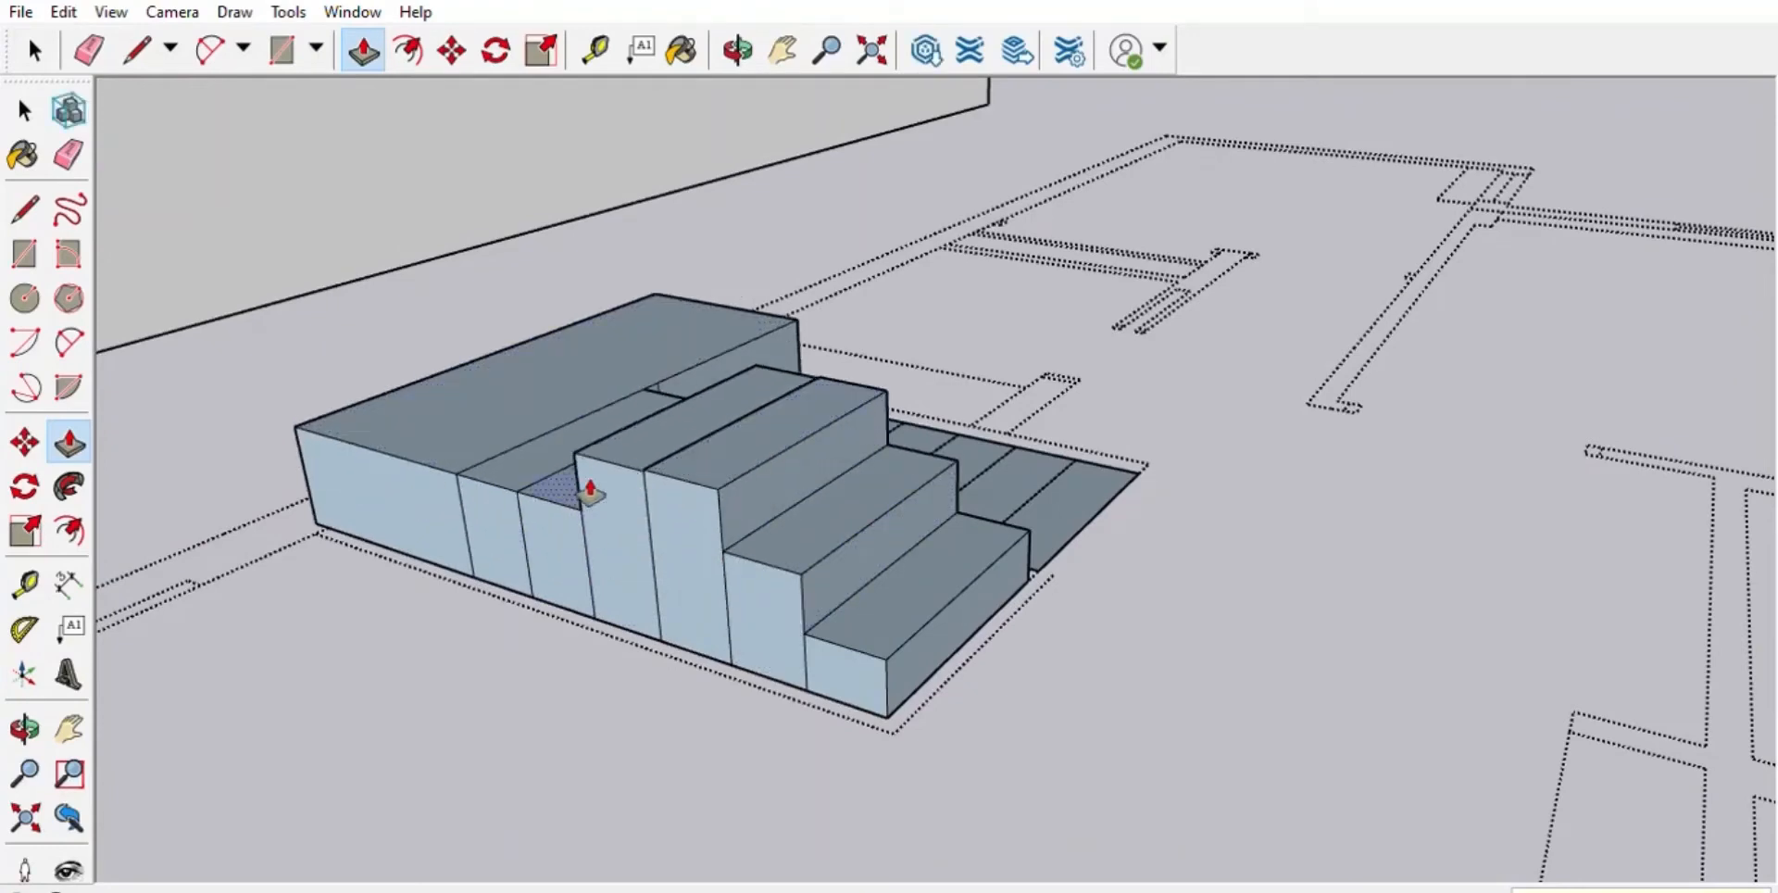
double_click(521, 472)
middle_click_drag(820, 501, 857, 571)
scroll(741, 574, "up", 2)
middle_click_drag(741, 574, 893, 377)
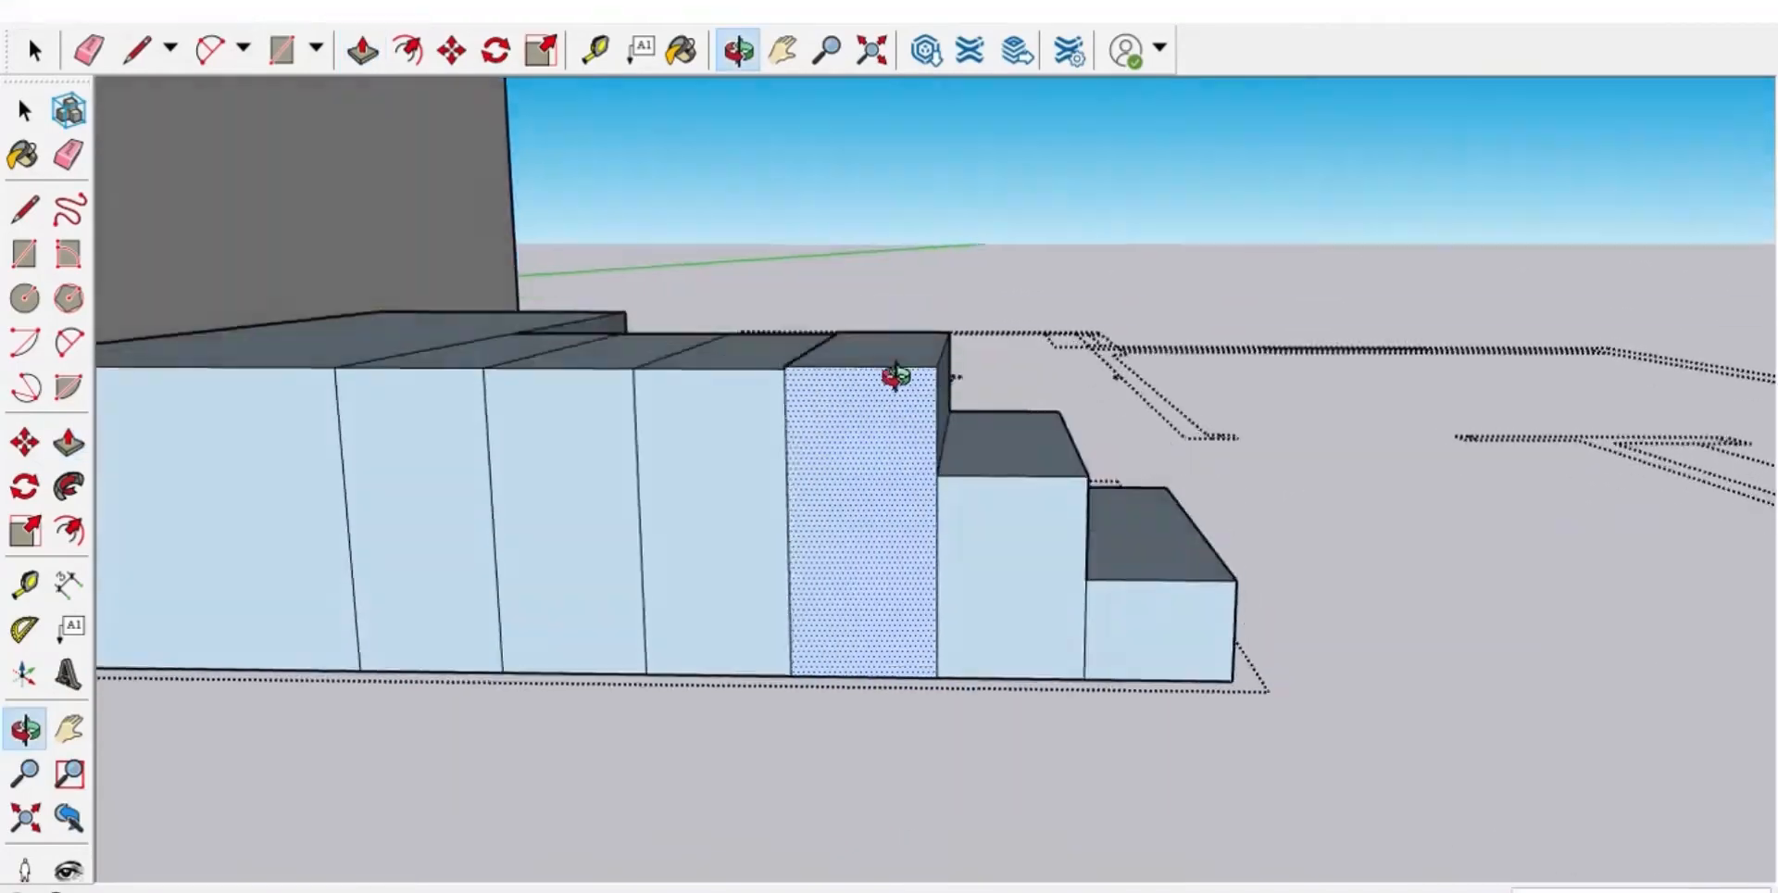
scroll(814, 359, "up", 8)
left_click_drag(814, 359, 837, 335)
scroll(853, 448, "down", 10)
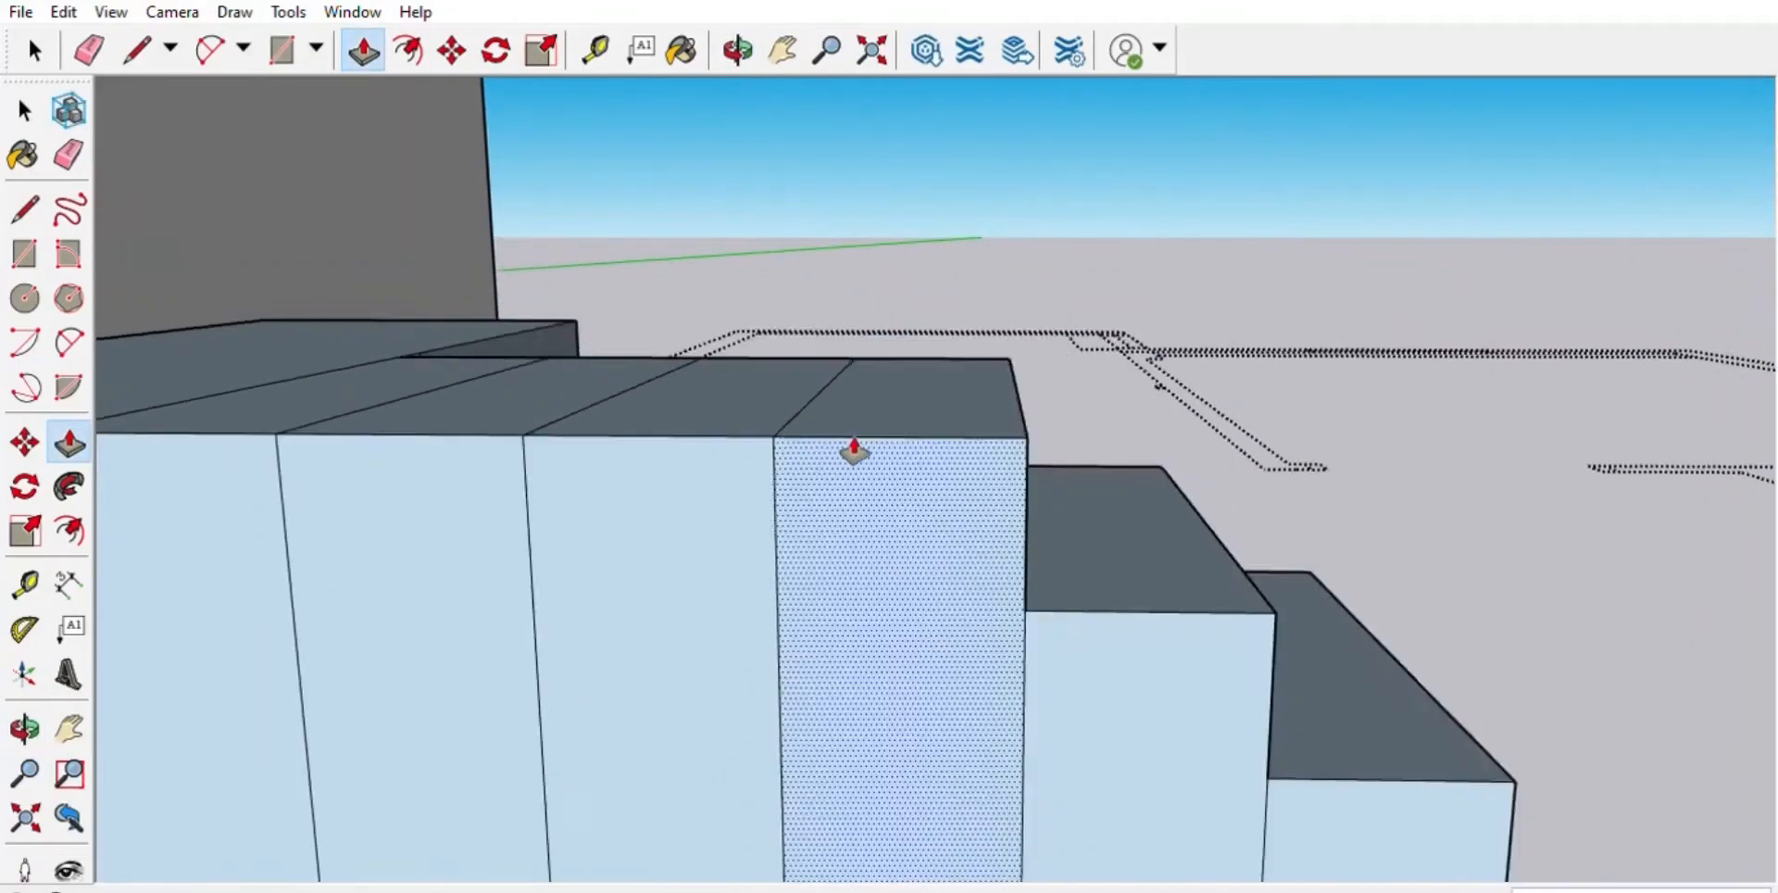
- Raise the fourth through sixth treads of the first flight and the landing by another riser
left_click_drag(646, 431, 724, 411)
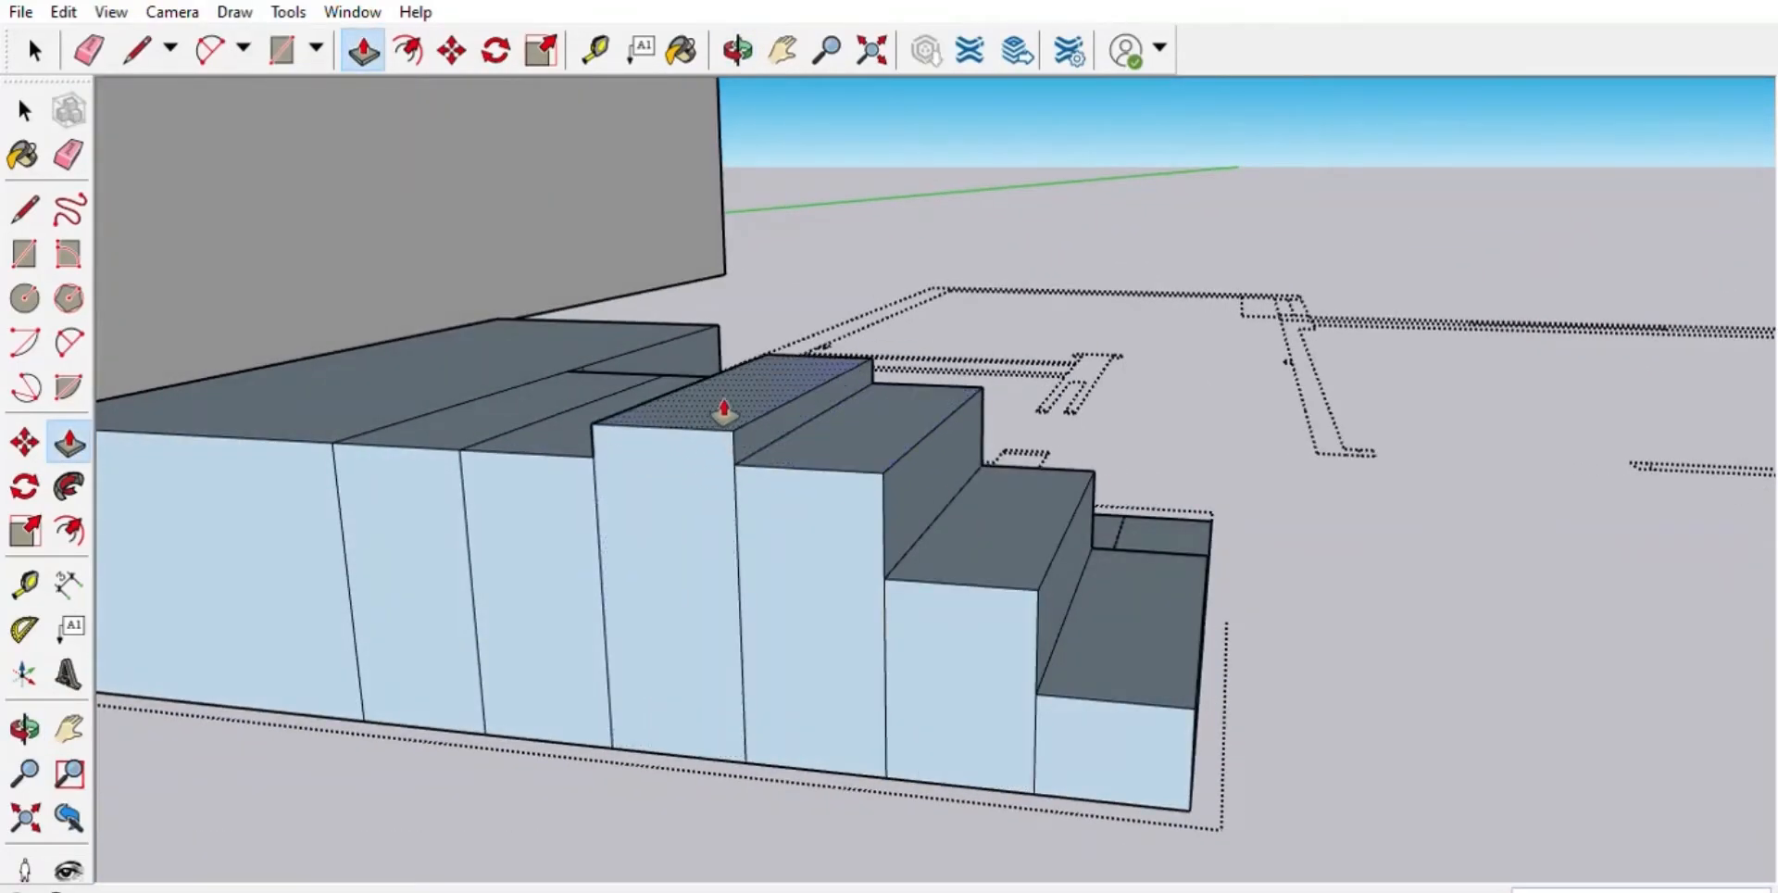
double_click(718, 411)
double_click(567, 422)
double_click(423, 422)
double_click(308, 405)
- Stack the remaining risers on the fifth and sixth treads and the landing to complete the first flight
middle_click_drag(778, 380, 435, 436)
double_click(598, 393)
double_click(413, 393)
double_click(222, 368)
double_click(444, 281)
double_click(205, 275)
double_click(275, 171)
scroll(875, 440, "down", 4)
middle_click_drag(875, 440, 685, 431)
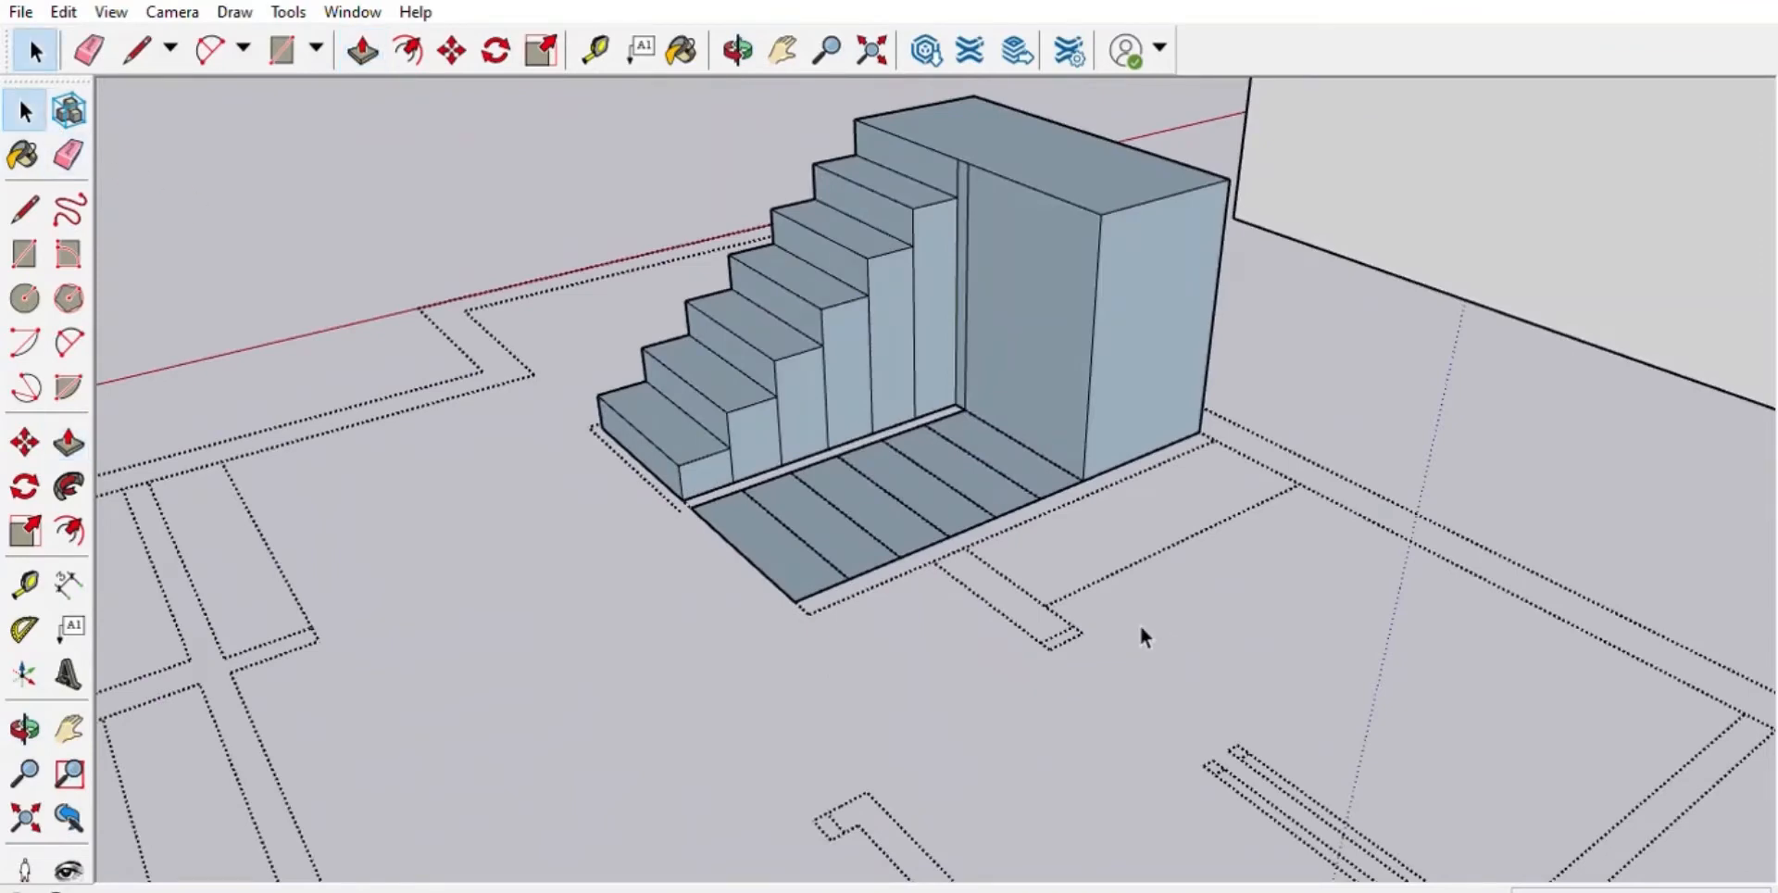
- Select the six flat tread faces of the second stair flight
middle_click_drag(1145, 637, 647, 429)
triple_click(798, 446)
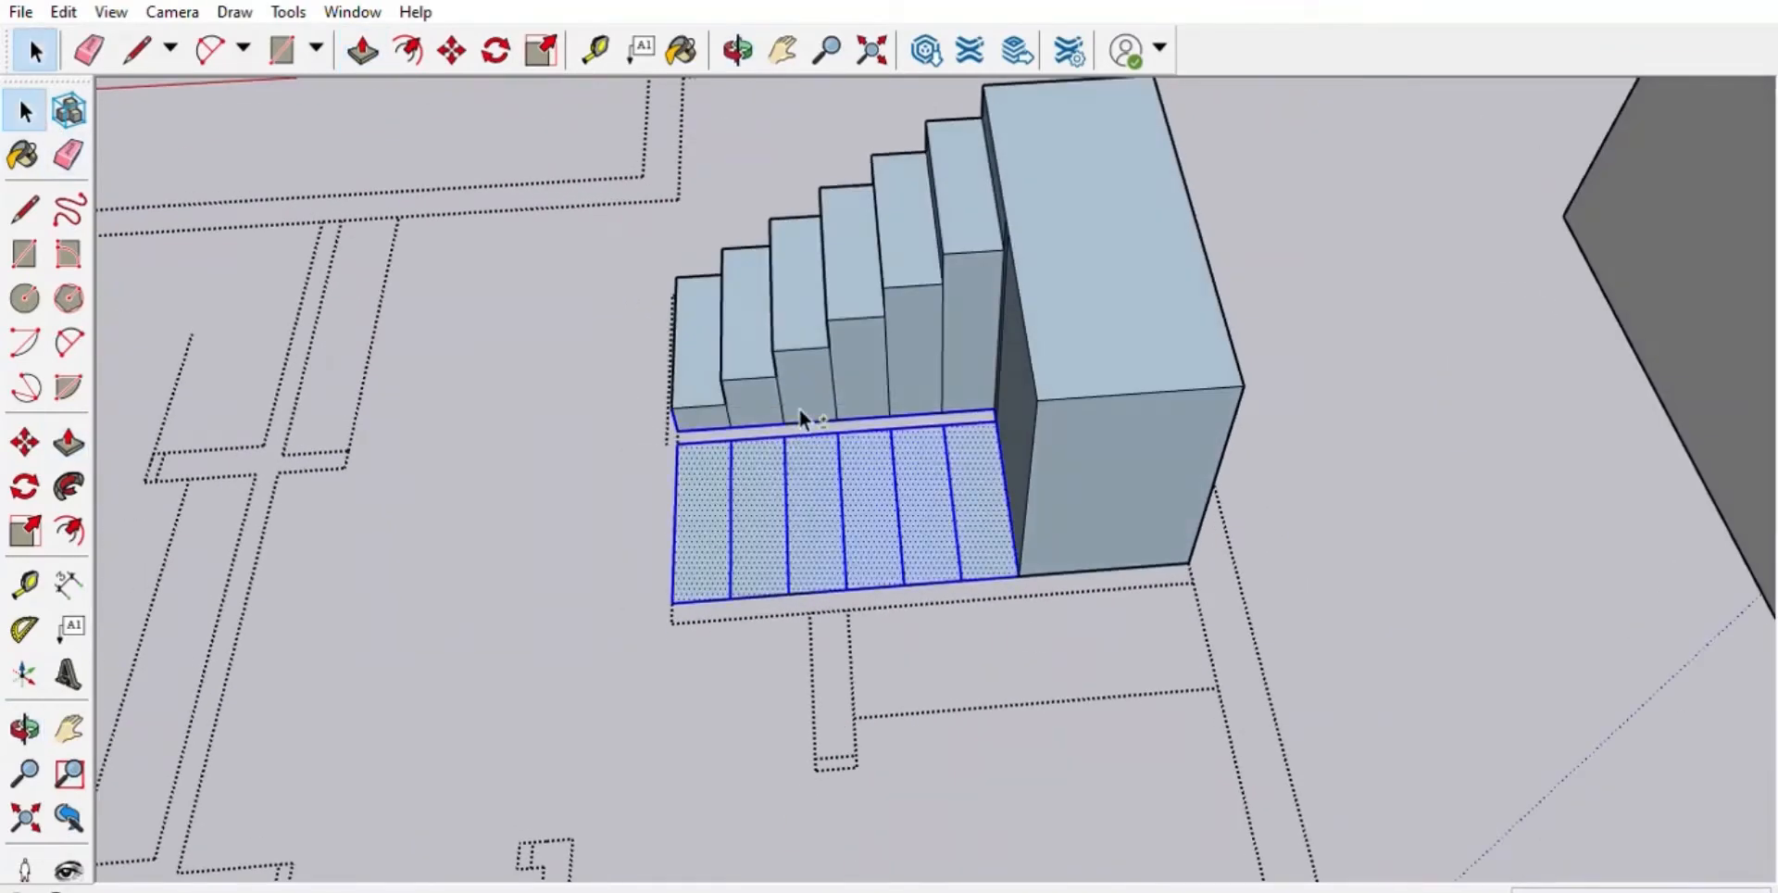
key("space")
middle_click_drag(898, 529, 736, 620, "shift")
left_click(555, 448)
scroll(741, 509, "up", 3)
left_click_drag(453, 397, 625, 488)
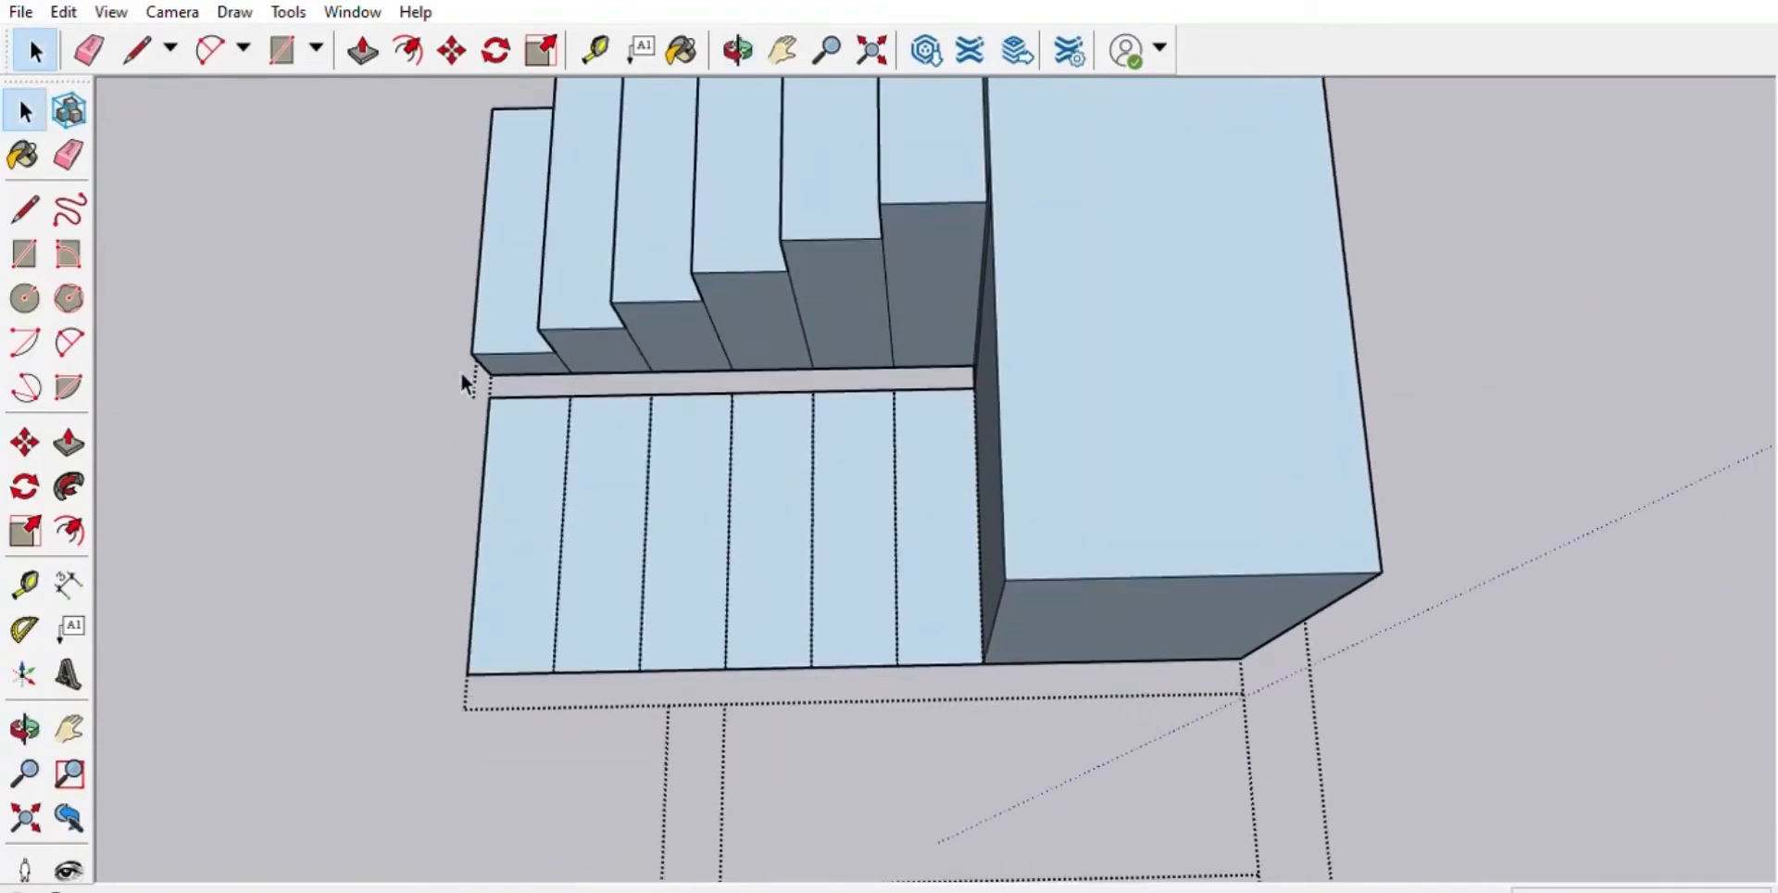
left_click_drag(460, 369, 1004, 731)
middle_click_drag(1004, 731, 1065, 558)
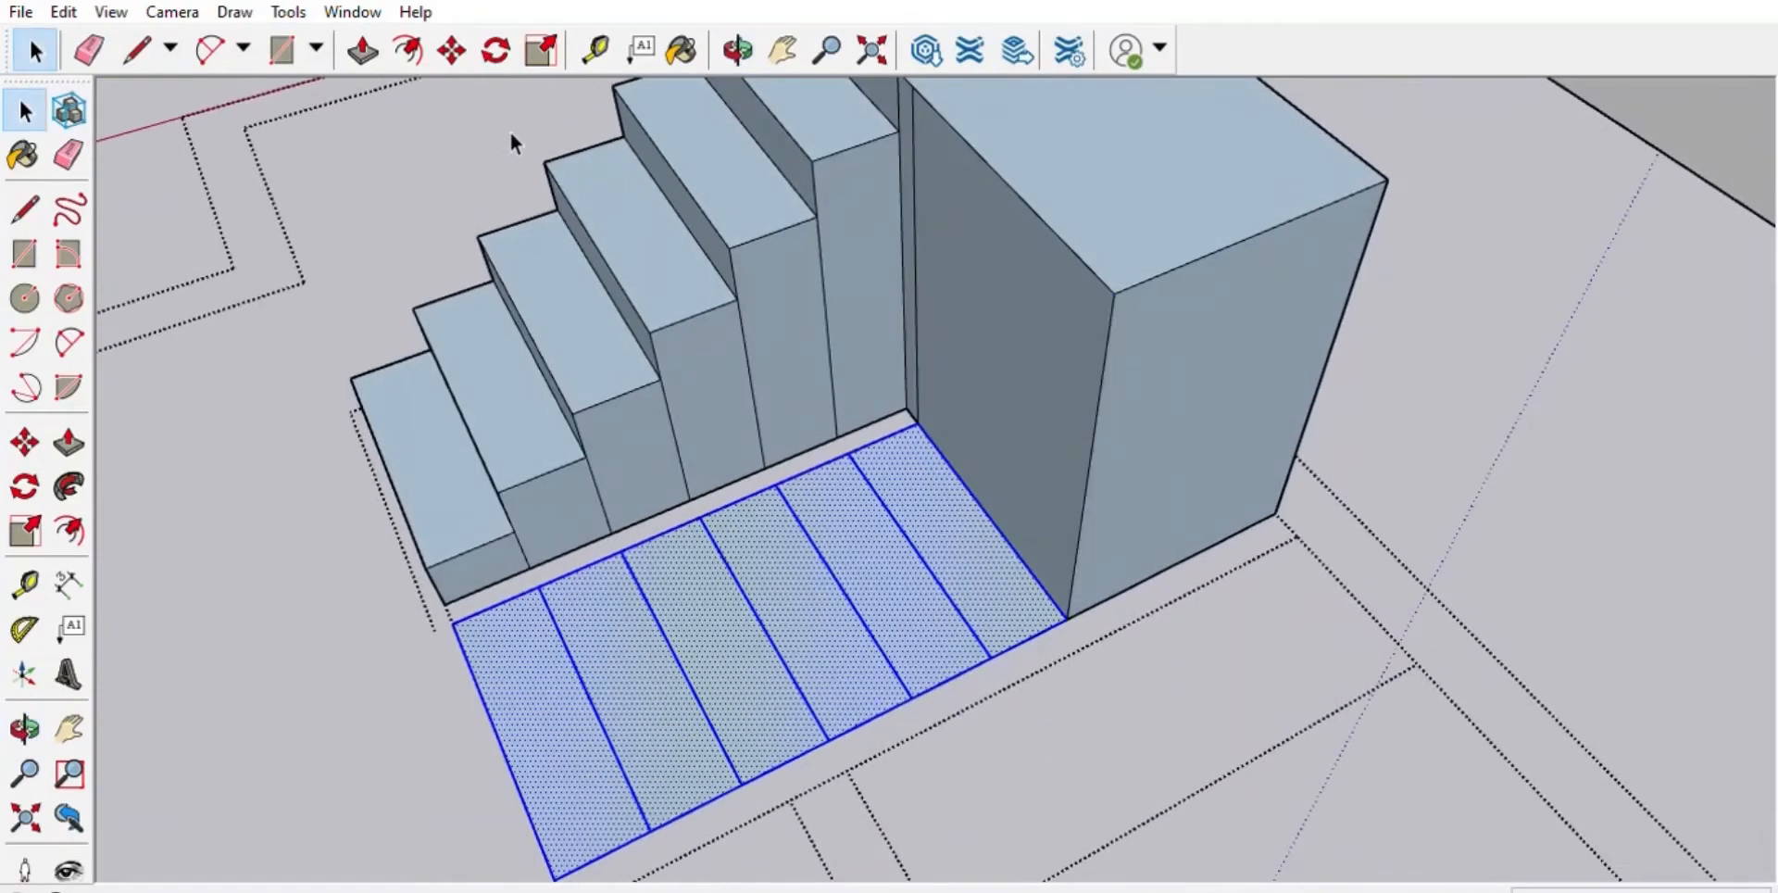
- Push/Pull the three second-flight treads nearest the landing up to the landing's height
key("p")
left_click(1024, 603)
left_click(1026, 330)
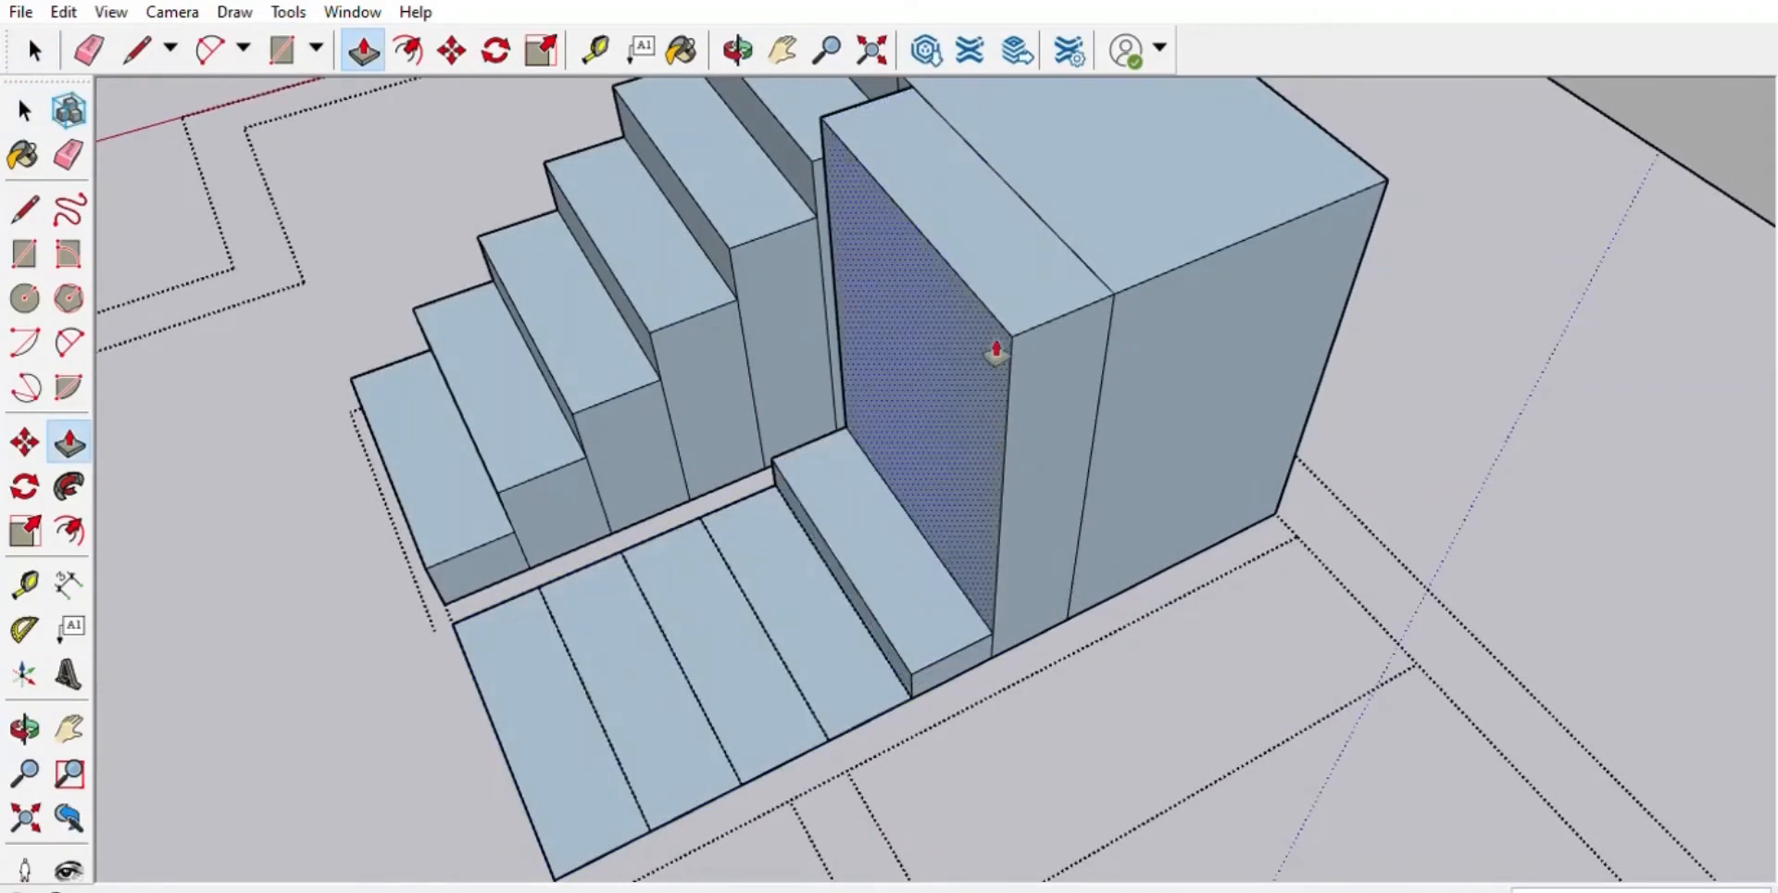
left_click(899, 548)
middle_click_drag(1113, 678, 964, 611)
left_click(798, 615)
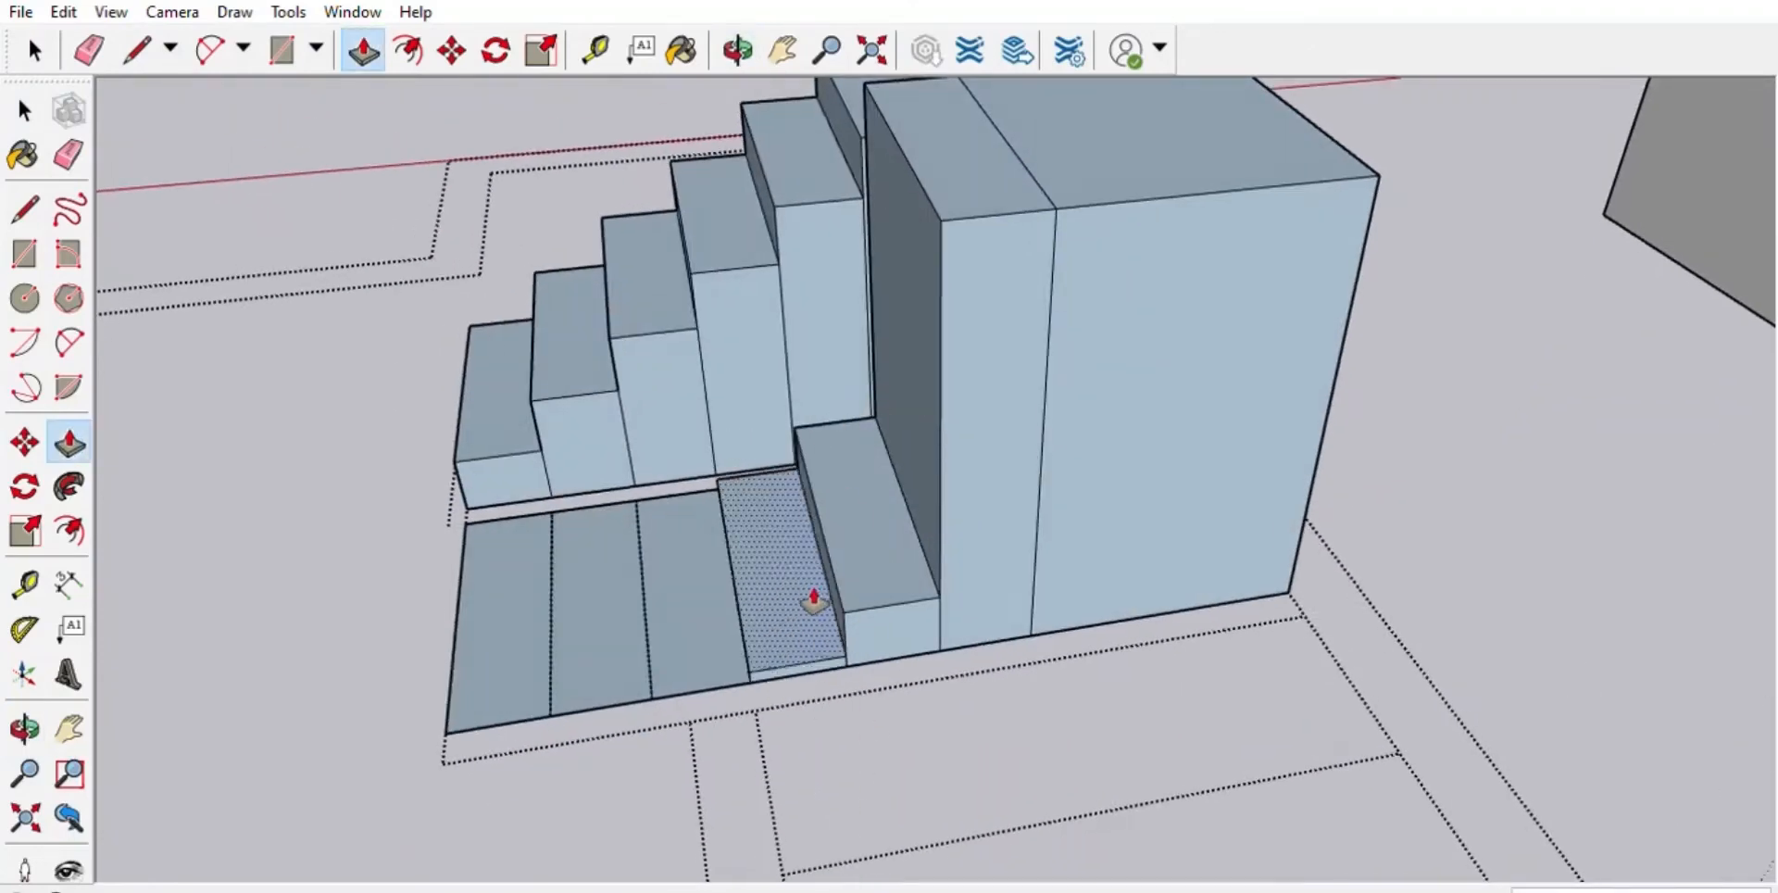
left_click(859, 552)
left_click(950, 222)
left_click(797, 592)
left_click(828, 236)
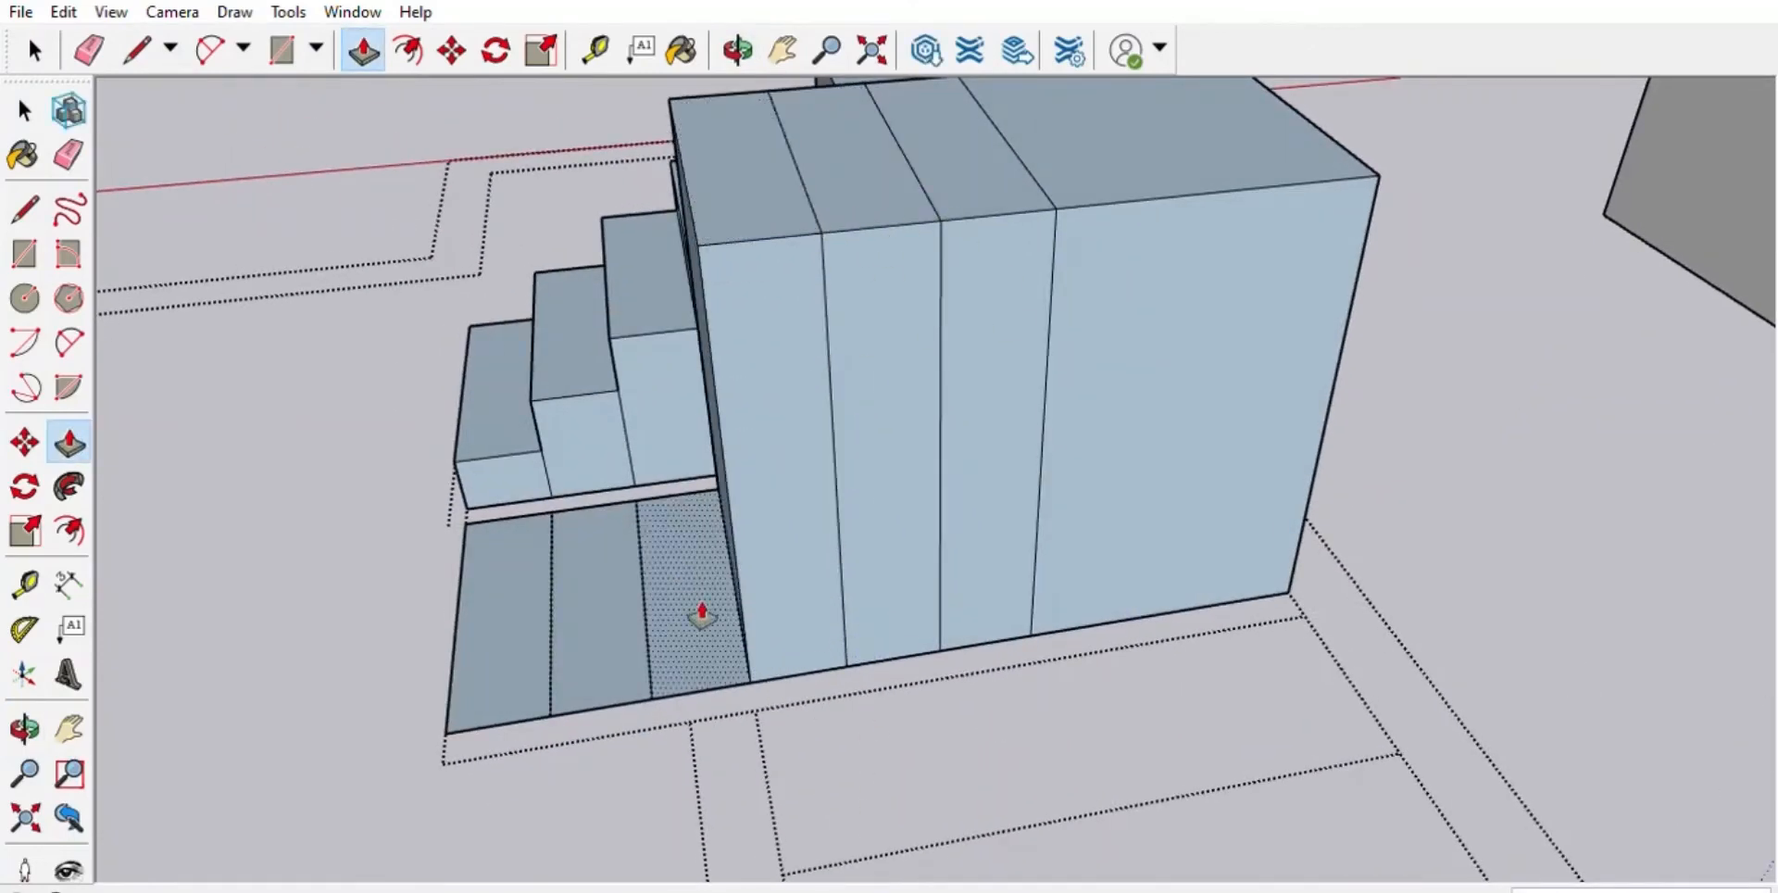
- Push/Pull the remaining second-flight treads up to the landing's height
left_click(703, 614)
left_click(710, 272)
left_click(602, 630)
left_click(598, 250)
- Raise the second flight's first tread one riser above the landing and repeat that height on its other five treads
middle_click_drag(464, 262, 1041, 572)
middle_click_drag(1232, 278, 1444, 481)
left_click(663, 194)
left_click(668, 162)
middle_click_drag(839, 299, 802, 198)
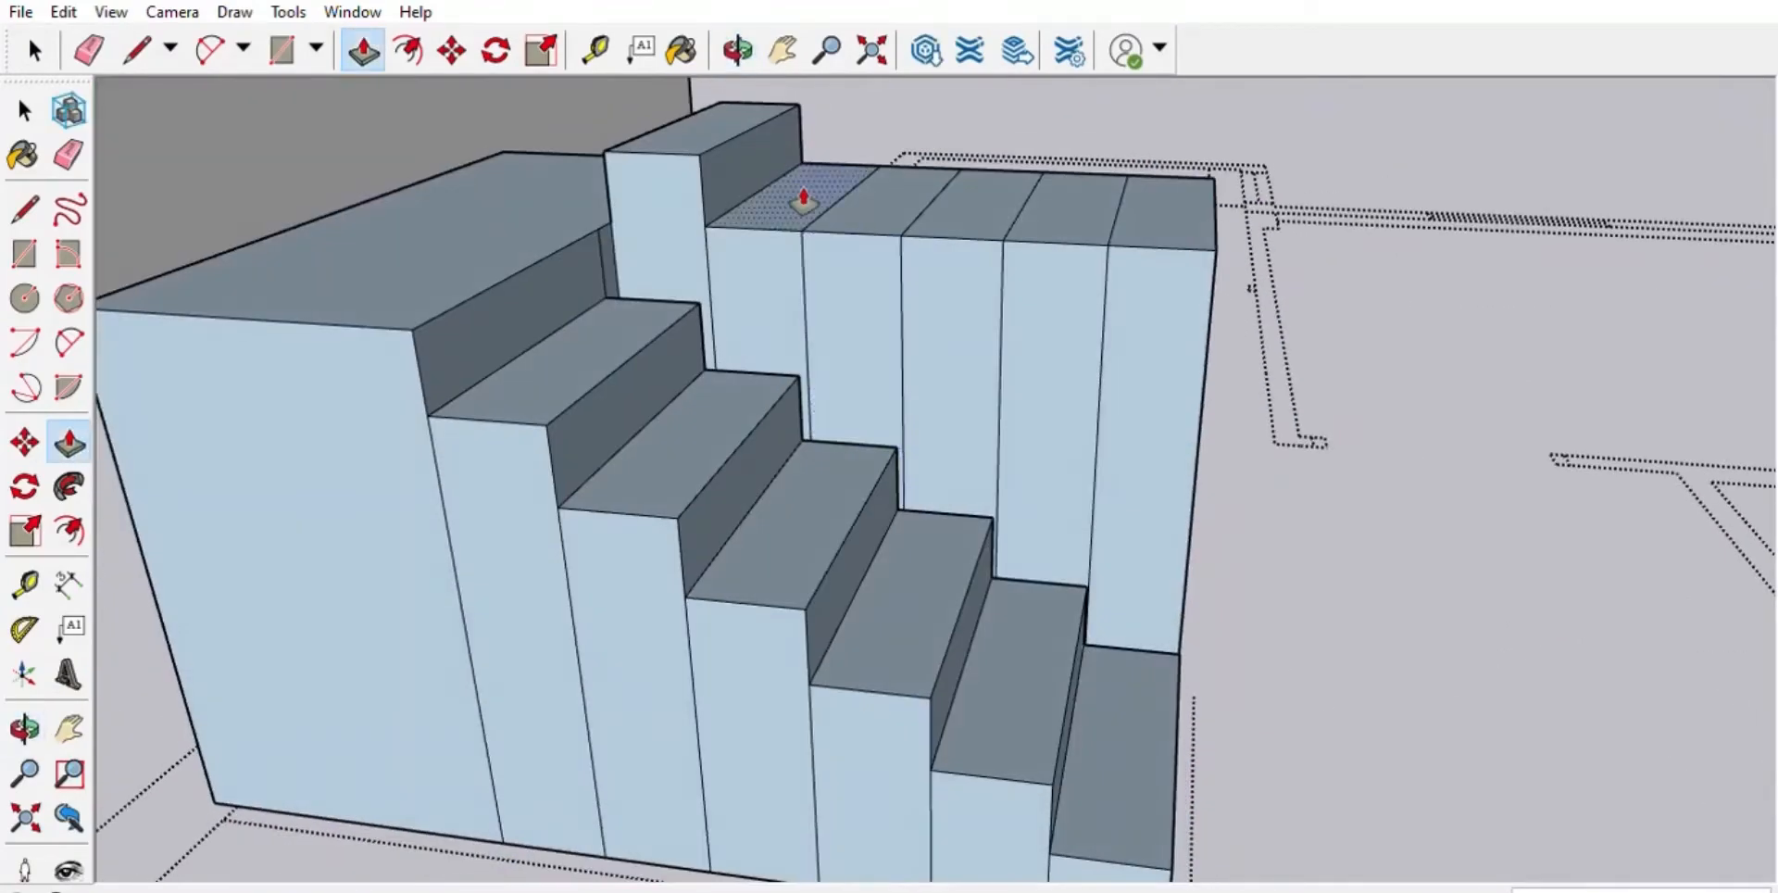
double_click(802, 199)
double_click(881, 211)
double_click(966, 203)
double_click(1082, 215)
double_click(1177, 228)
- Raise the second through sixth treads of the second flight by a second riser
middle_click_drag(1177, 229, 919, 266)
double_click(919, 266)
double_click(1005, 282)
double_click(1114, 299)
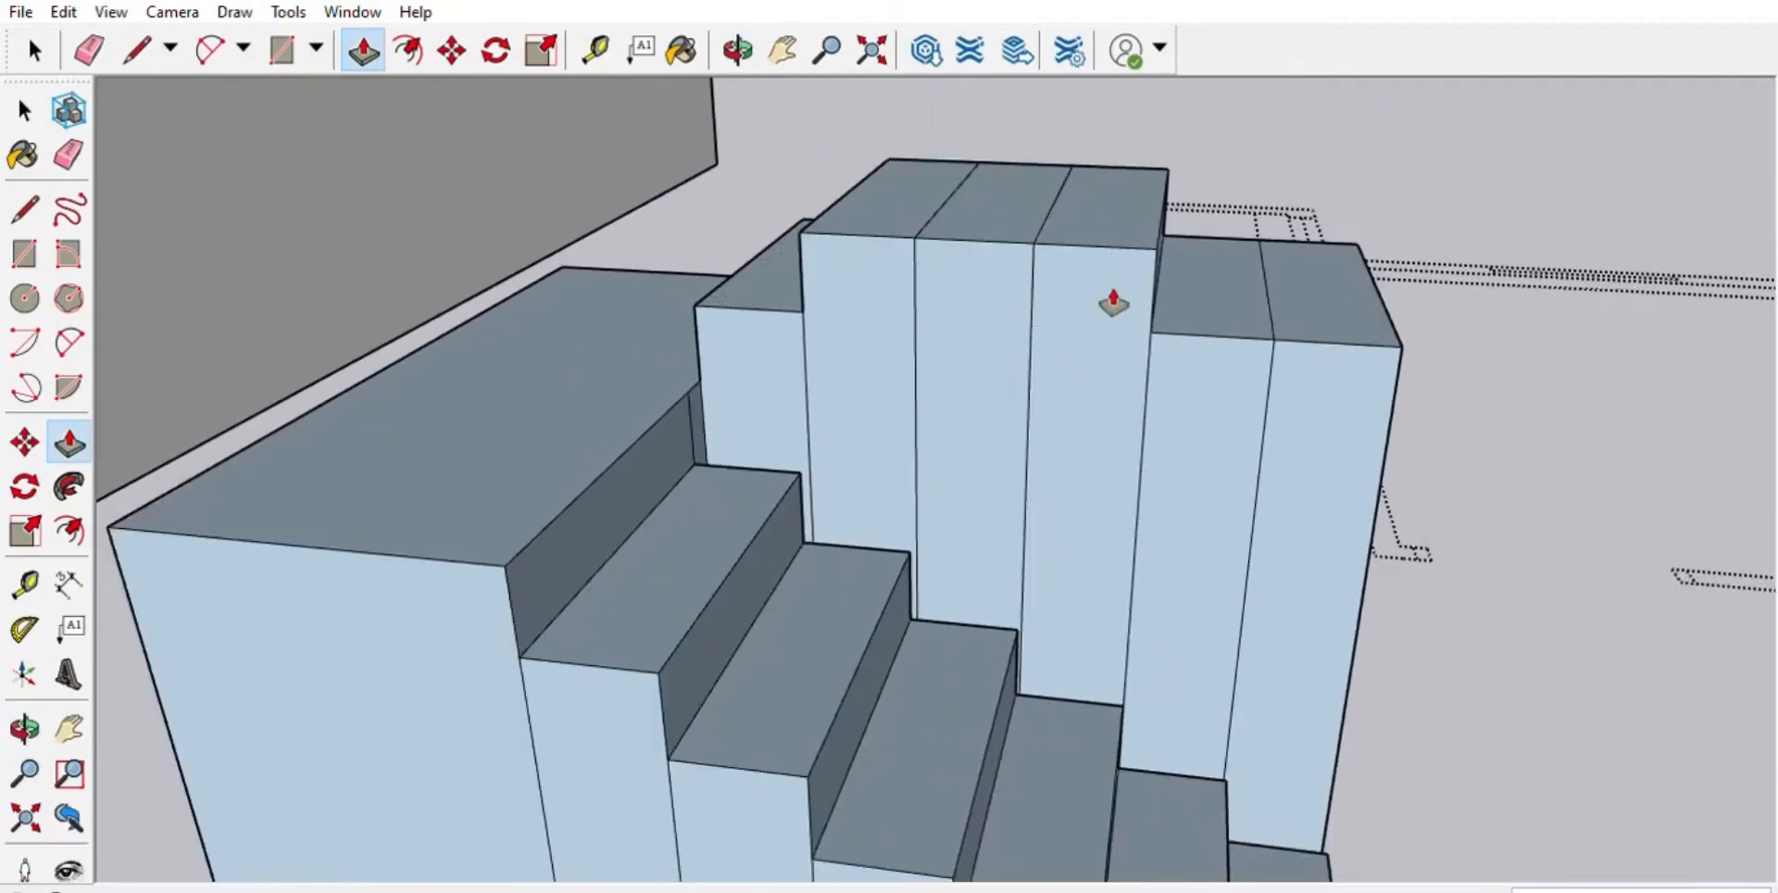
double_click(1212, 300)
double_click(1314, 302)
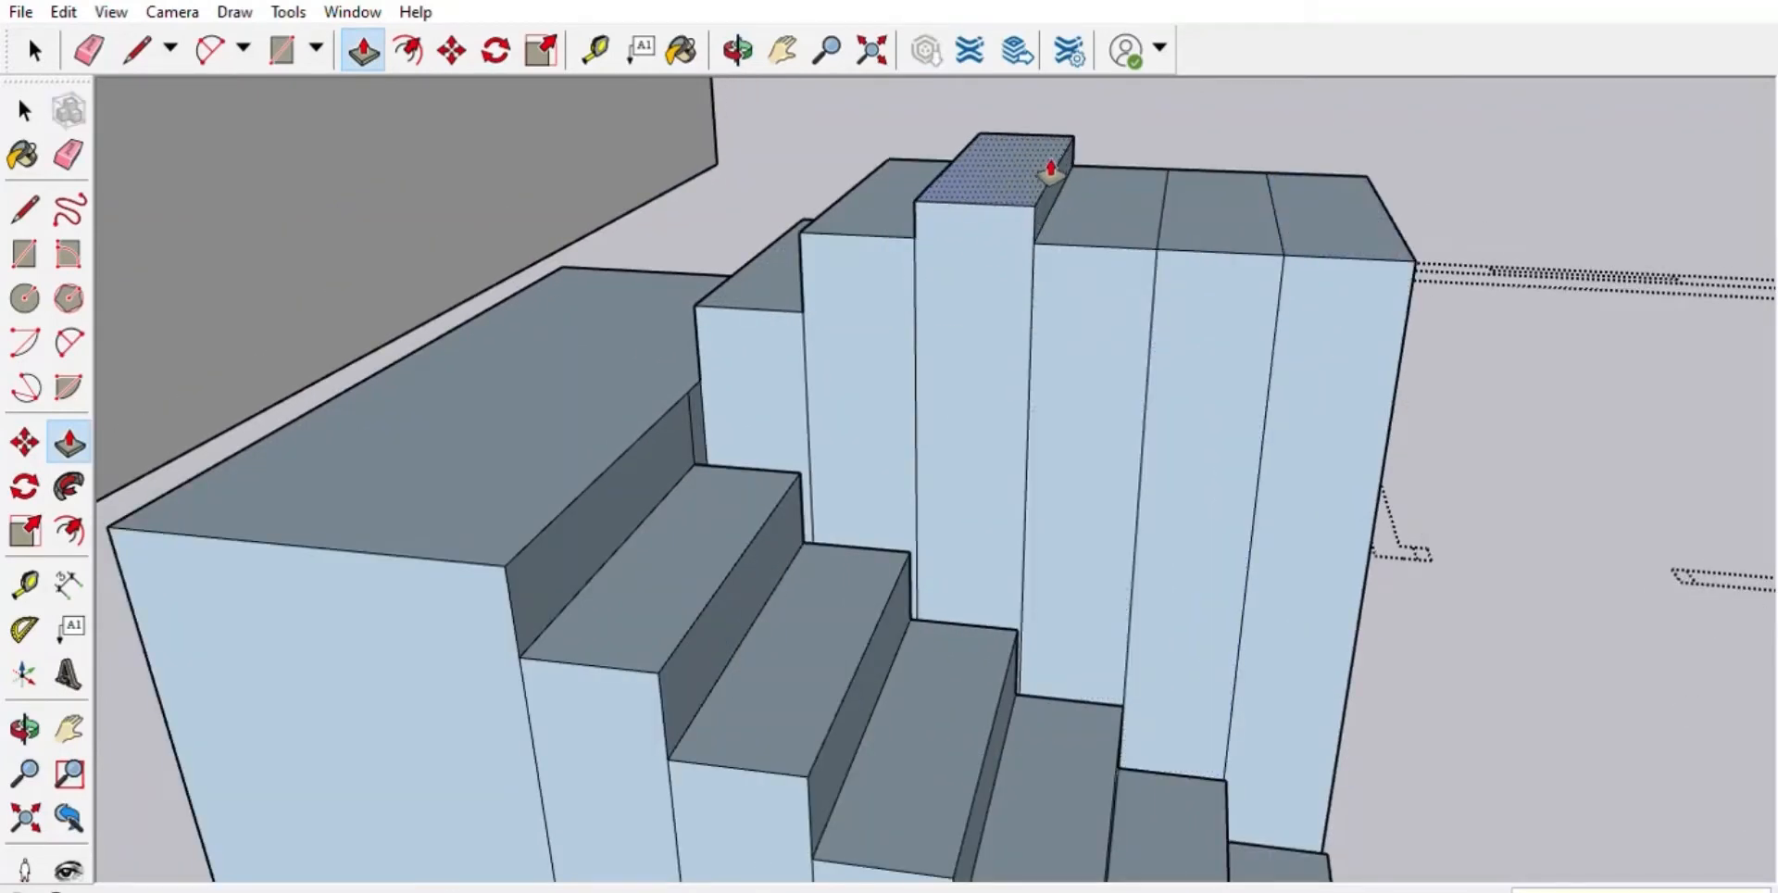
- Stack the remaining risers on the third through sixth treads to complete the second flight
double_click(1050, 174)
double_click(1119, 193)
double_click(1195, 202)
double_click(1294, 232)
scroll(1287, 233, "down", 5)
scroll(941, 251, "up", 2)
left_click(924, 252)
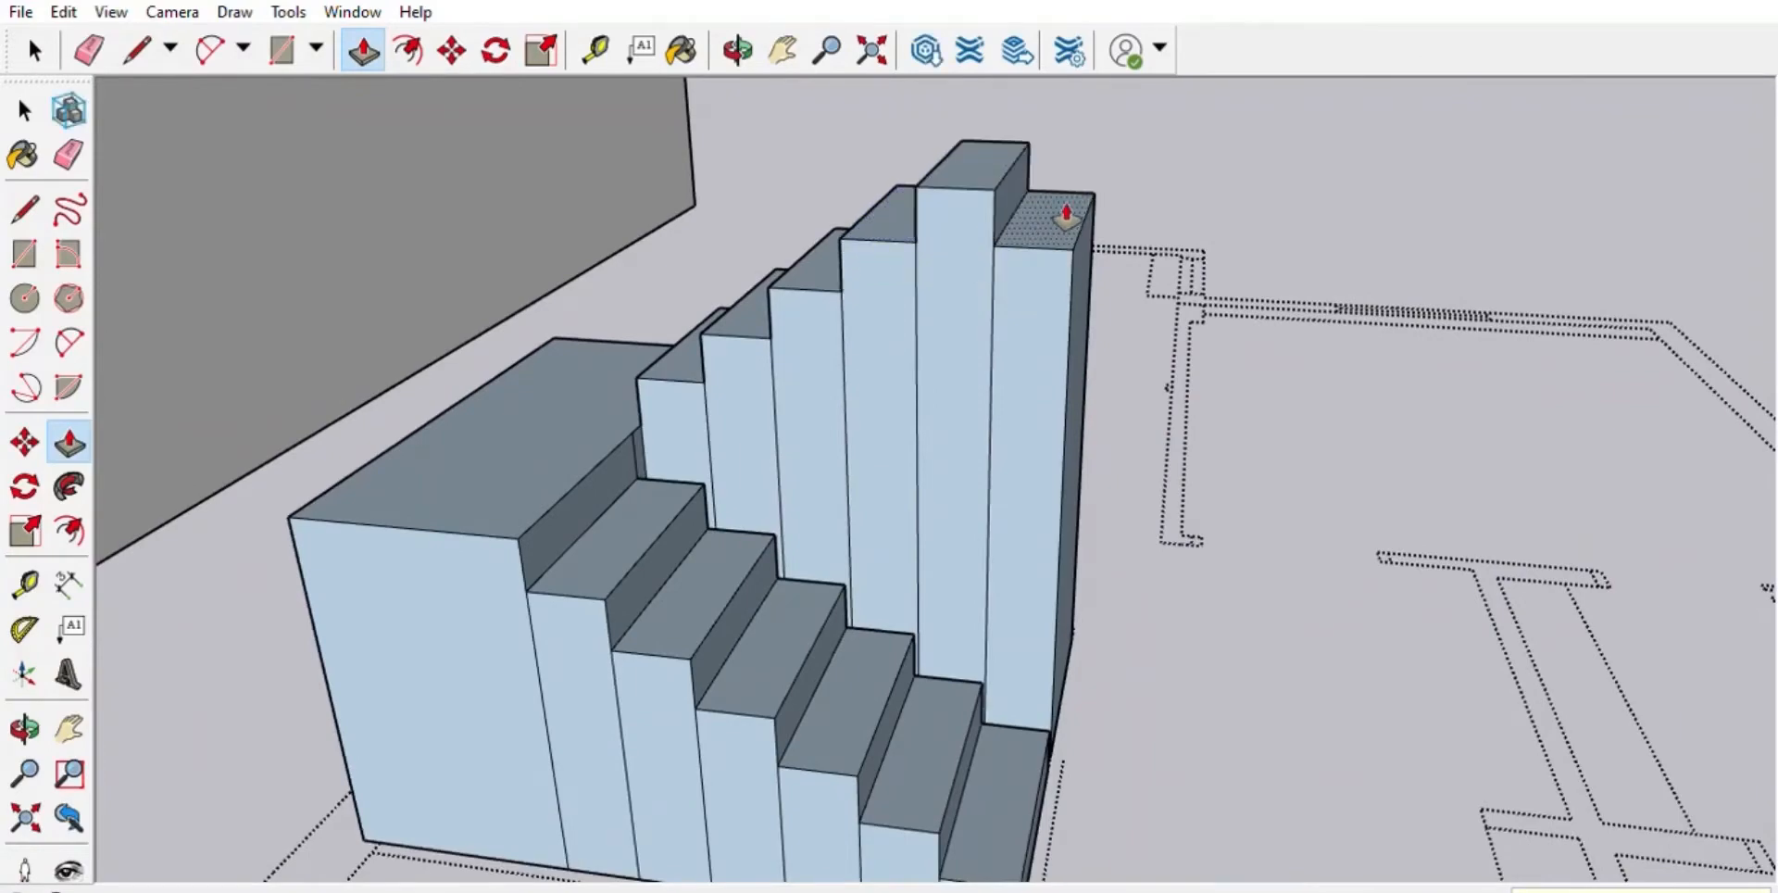
double_click(1066, 215)
middle_click_drag(1191, 337, 113, 42)
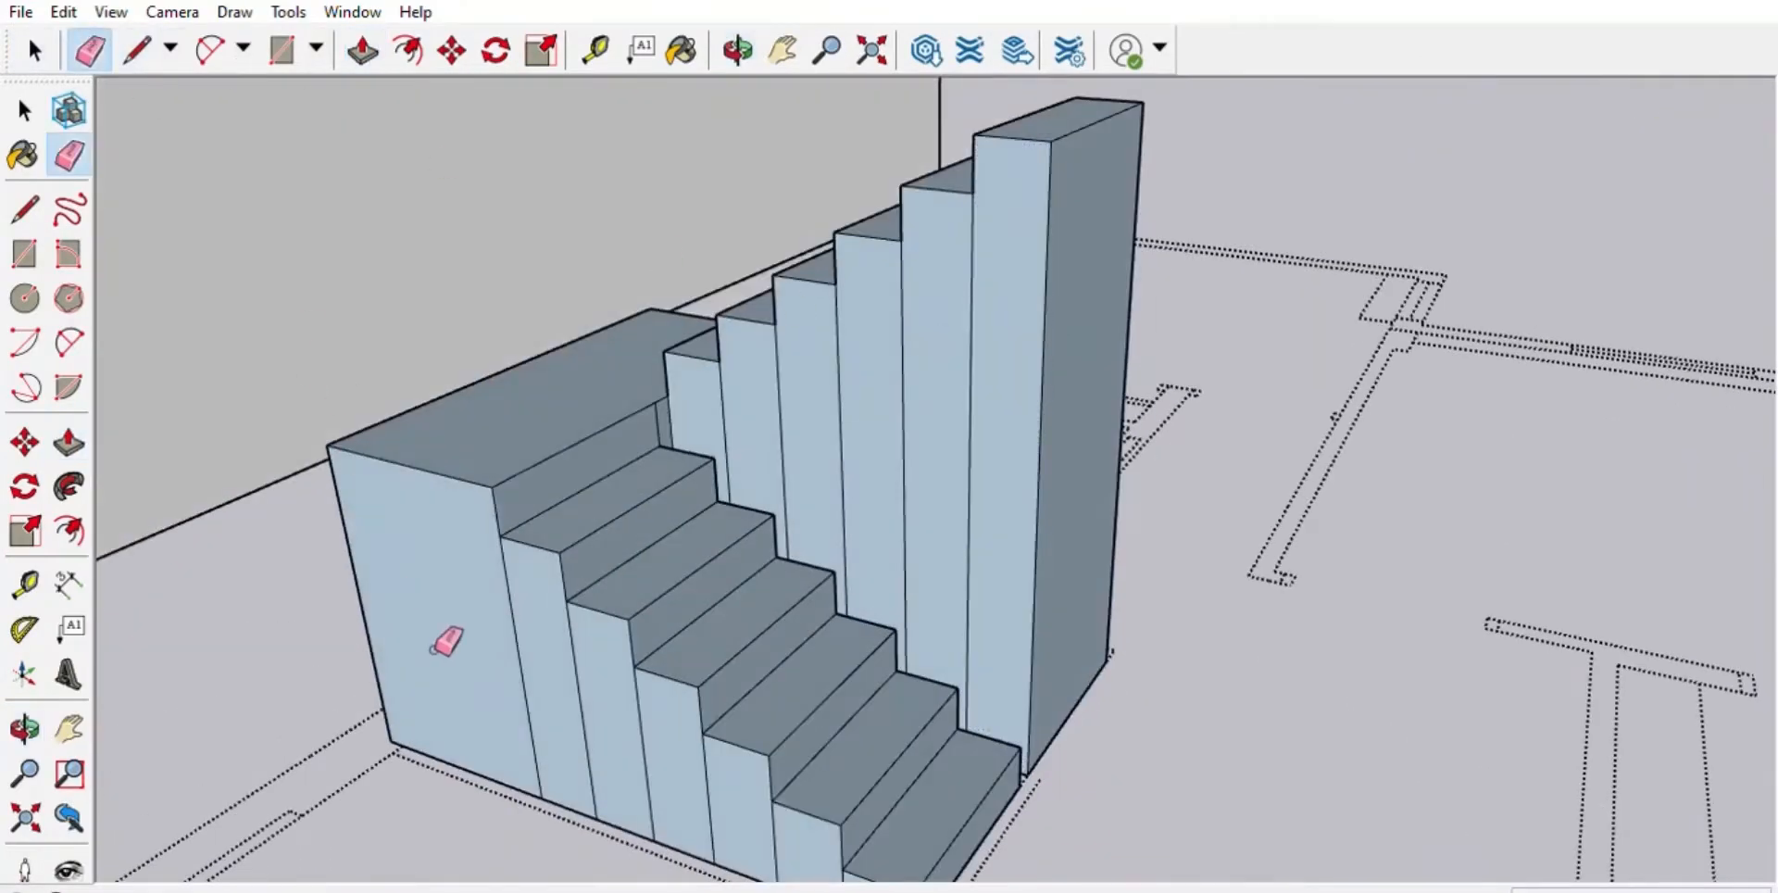
- Erase the vertical seam lines between the treads on the side faces of both stair flights
scroll(667, 505, "down", 2)
mouse_move(434, 650)
left_mouse_down()
mouse_move(799, 833)
mouse_move(838, 826)
left_mouse_up()
scroll(796, 783, "up", 4)
scroll(898, 685, "down", 2)
left_click_drag(715, 281, 968, 408)
mouse_move(972, 463)
middle_mouse_down()
mouse_move(656, 544)
mouse_move(734, 370)
middle_mouse_up()
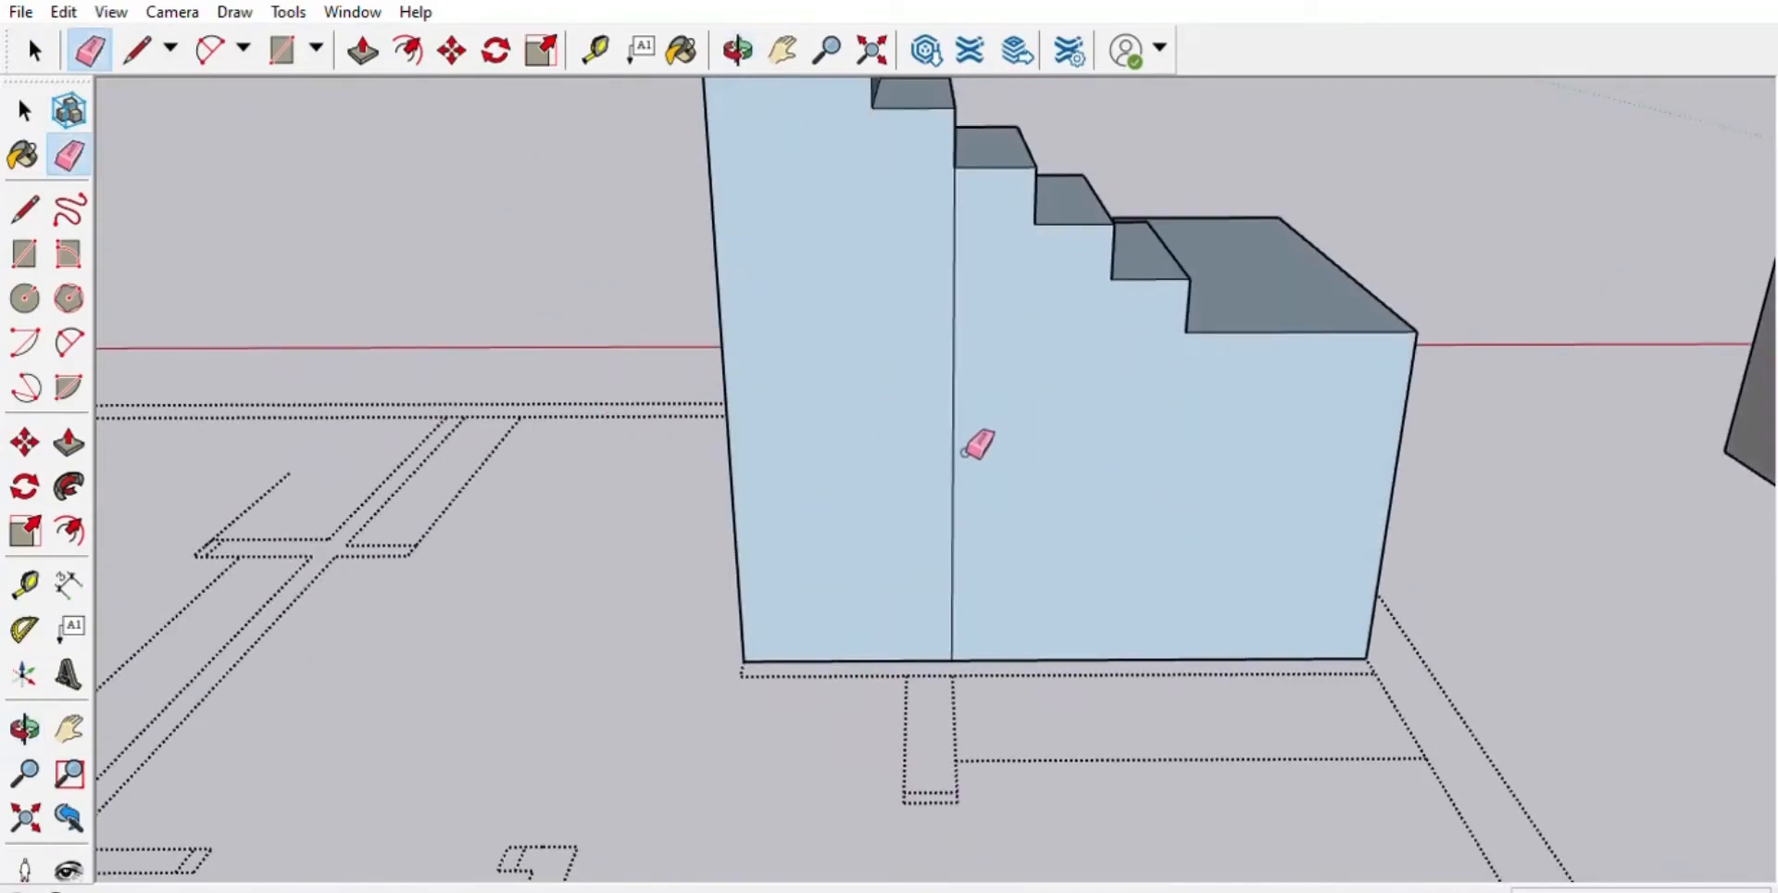
left_click_drag(964, 452, 933, 450)
scroll(935, 448, "down", 5)
mouse_move(741, 407)
middle_mouse_down()
mouse_move(984, 650)
mouse_move(1297, 481)
middle_mouse_up()
scroll(1075, 741, "up", 5)
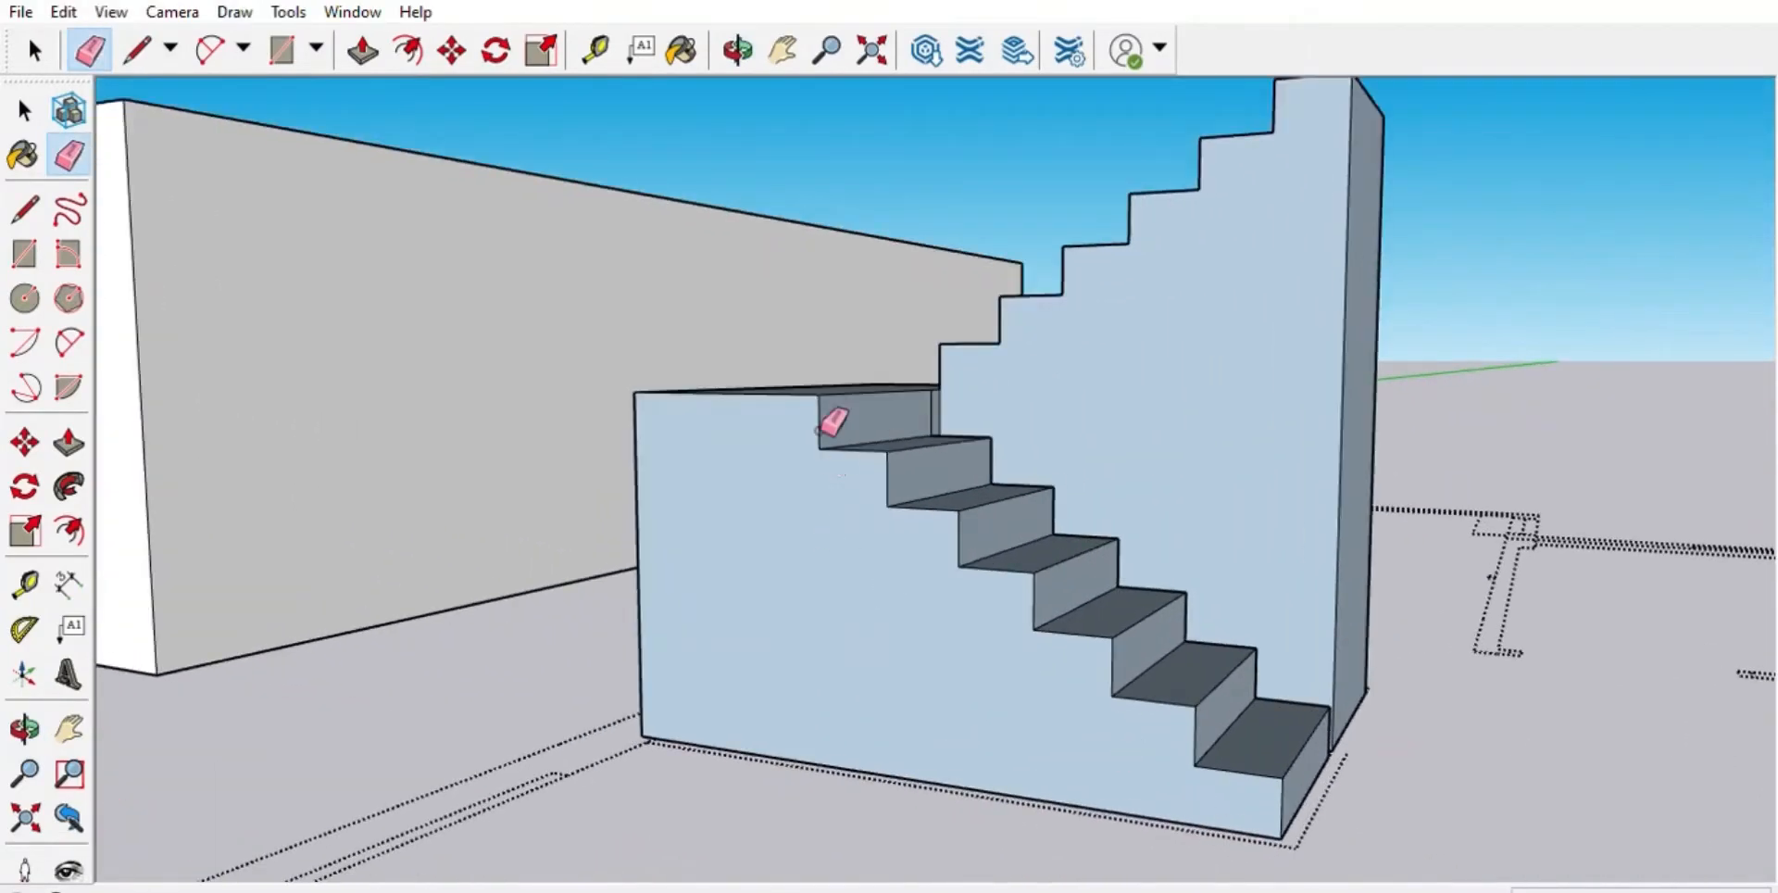
scroll(819, 430, "up", 3)
mouse_move(914, 628)
middle_mouse_down()
mouse_move(393, 679)
mouse_move(1343, 299)
middle_mouse_up()
scroll(468, 675, "down", 3)
scroll(773, 611, "up", 3)
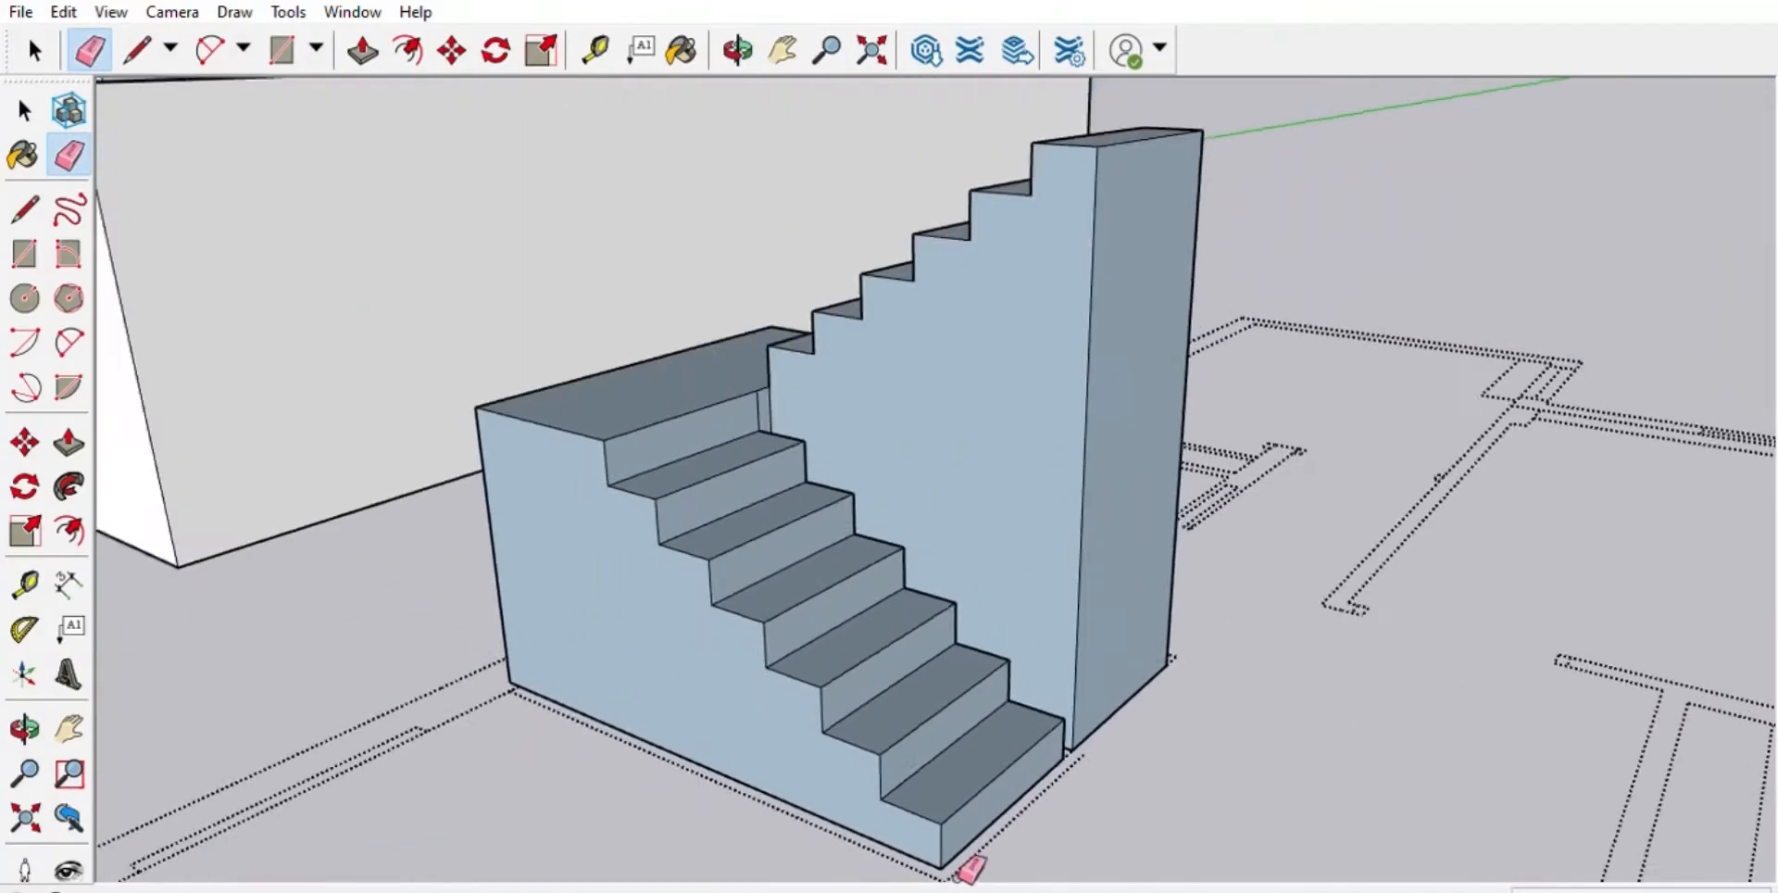
key("l")
mouse_move(706, 516)
middle_mouse_down()
mouse_move(1039, 311)
mouse_move(1202, 266)
middle_mouse_up()
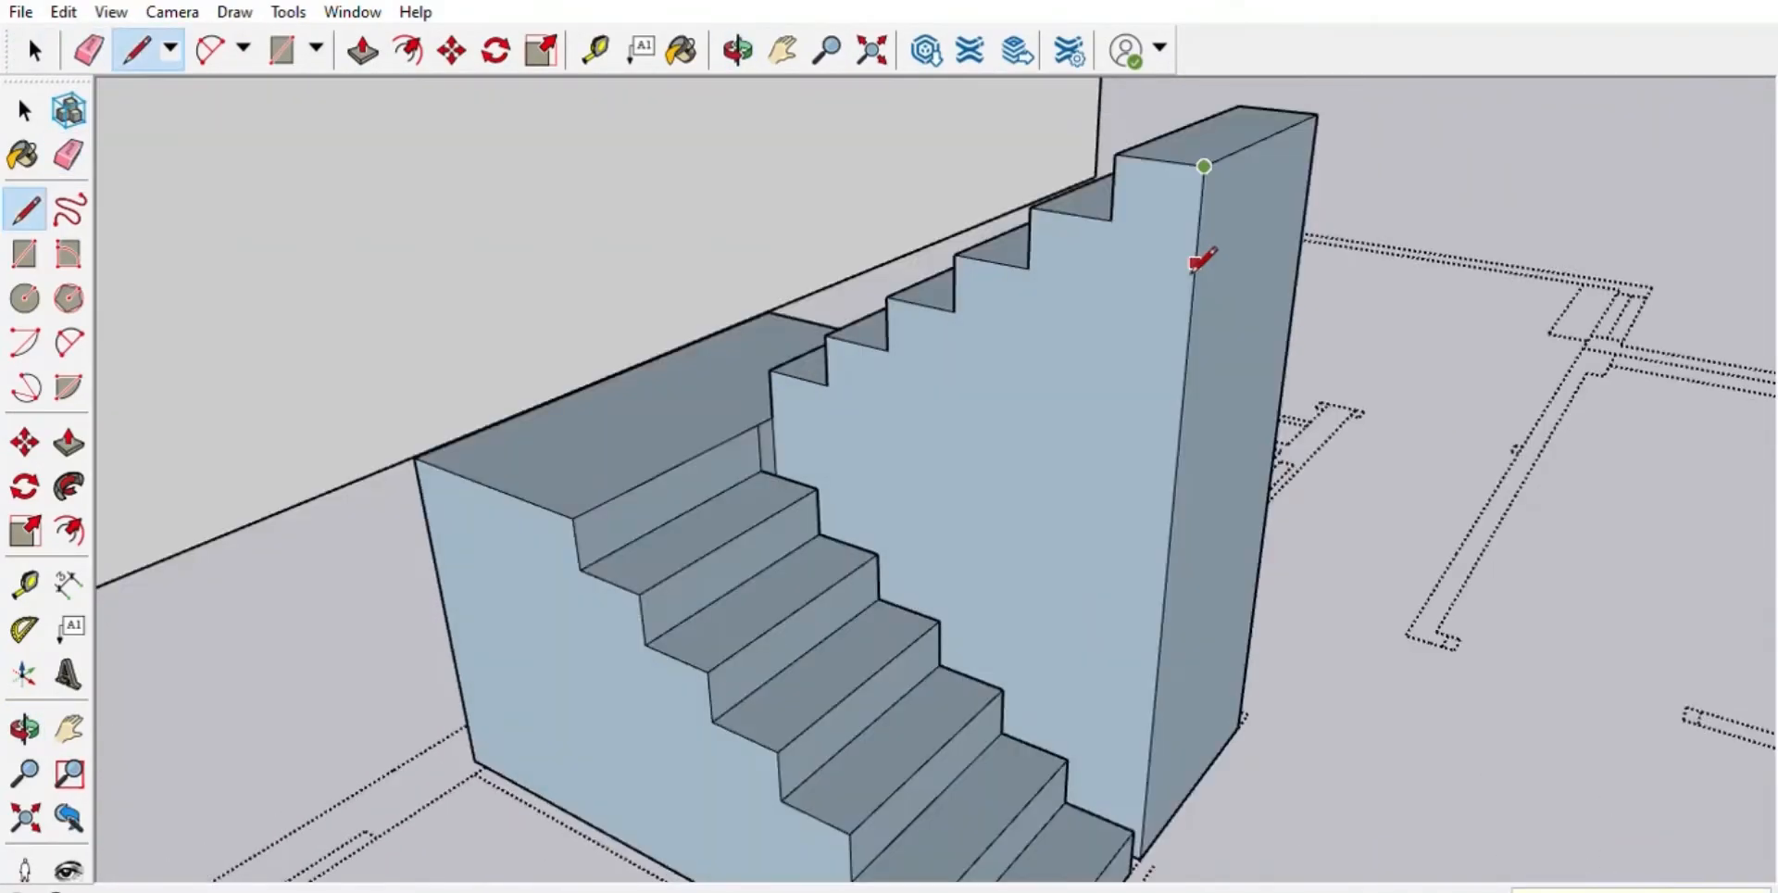
scroll(774, 365, "up", 4)
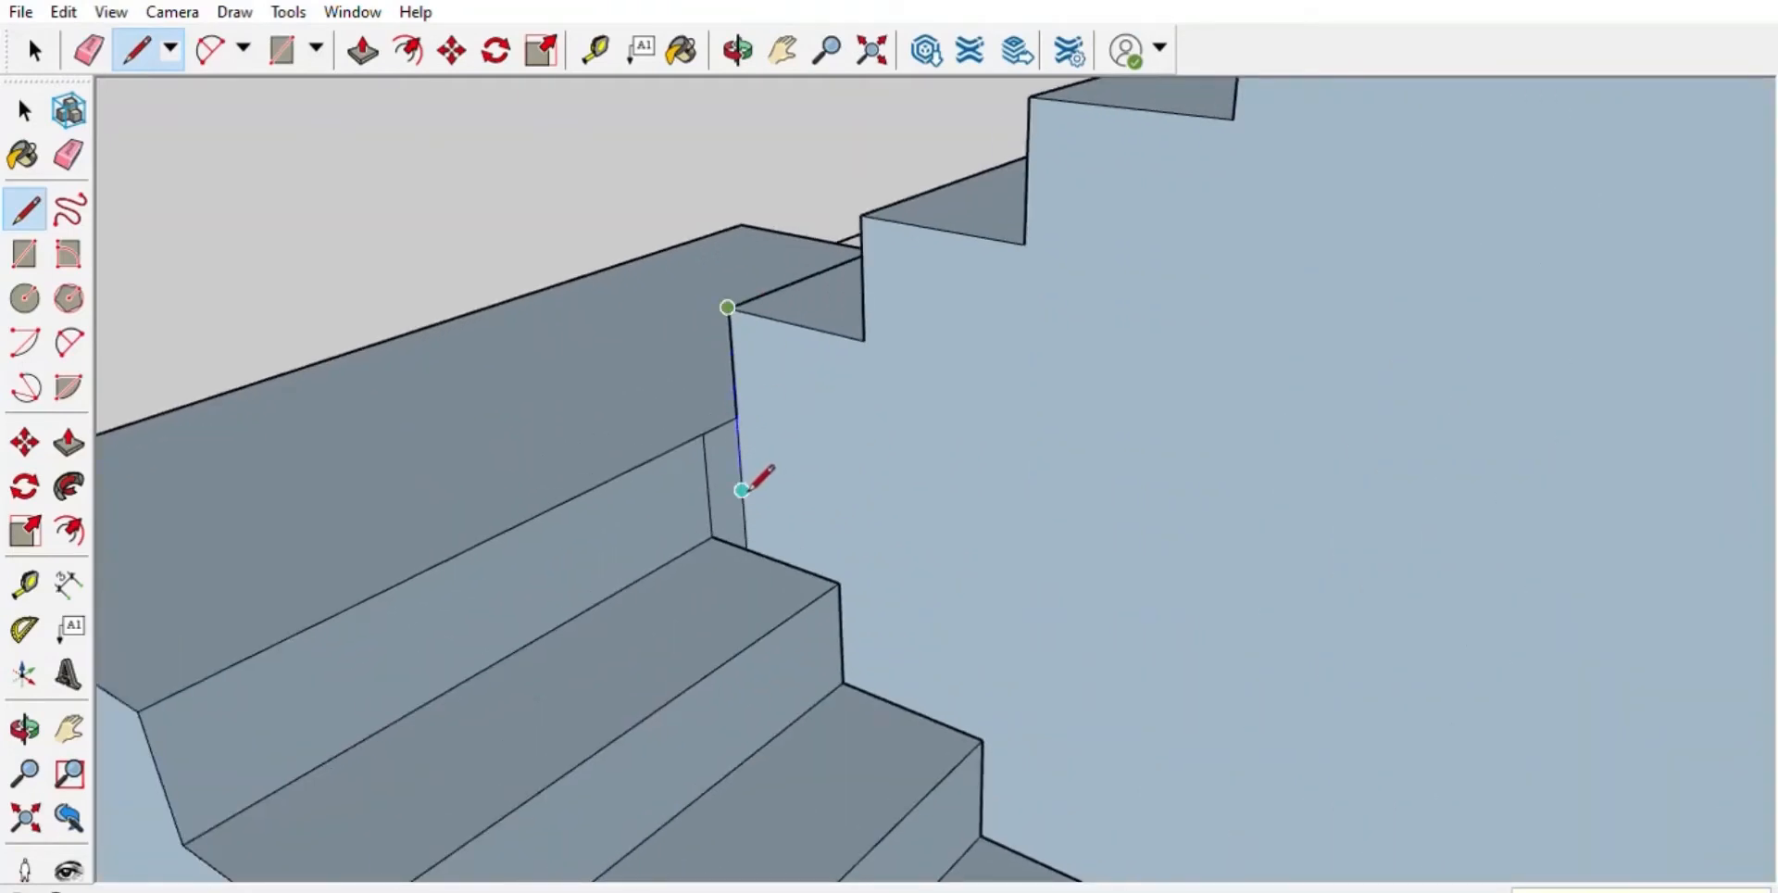
left_click(739, 460)
scroll(834, 454, "down", 5)
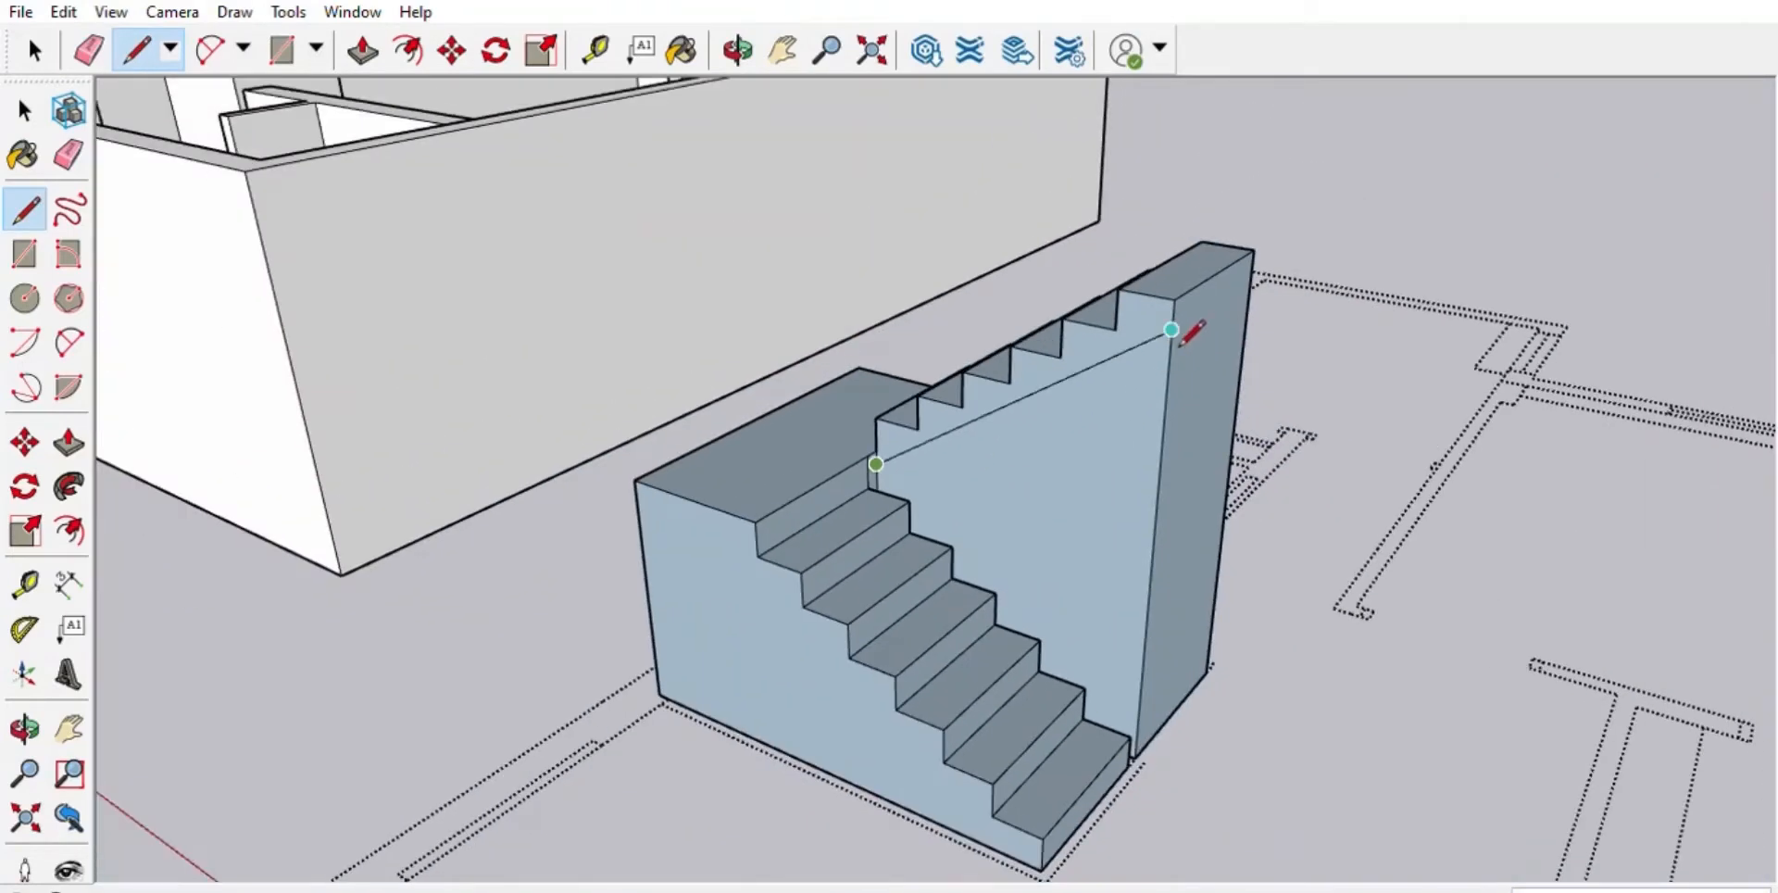
scroll(1193, 283, "up", 4)
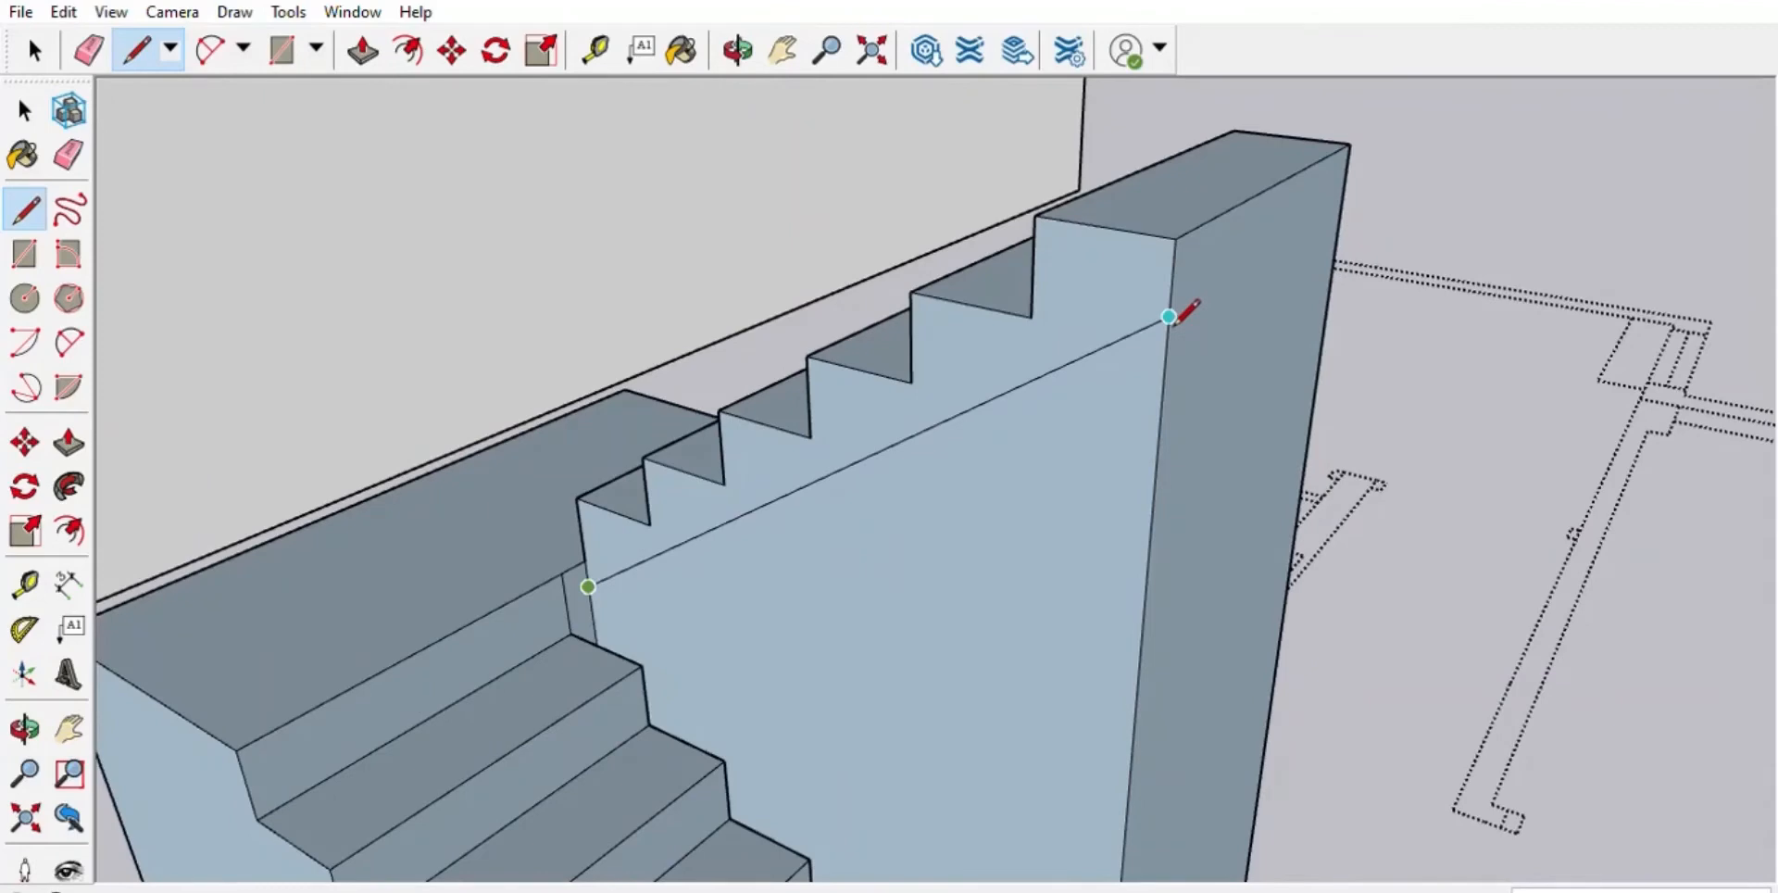
left_click(1168, 316)
middle_click_drag(1130, 457, 1191, 325)
key("space")
left_click(657, 597)
key("Delete")
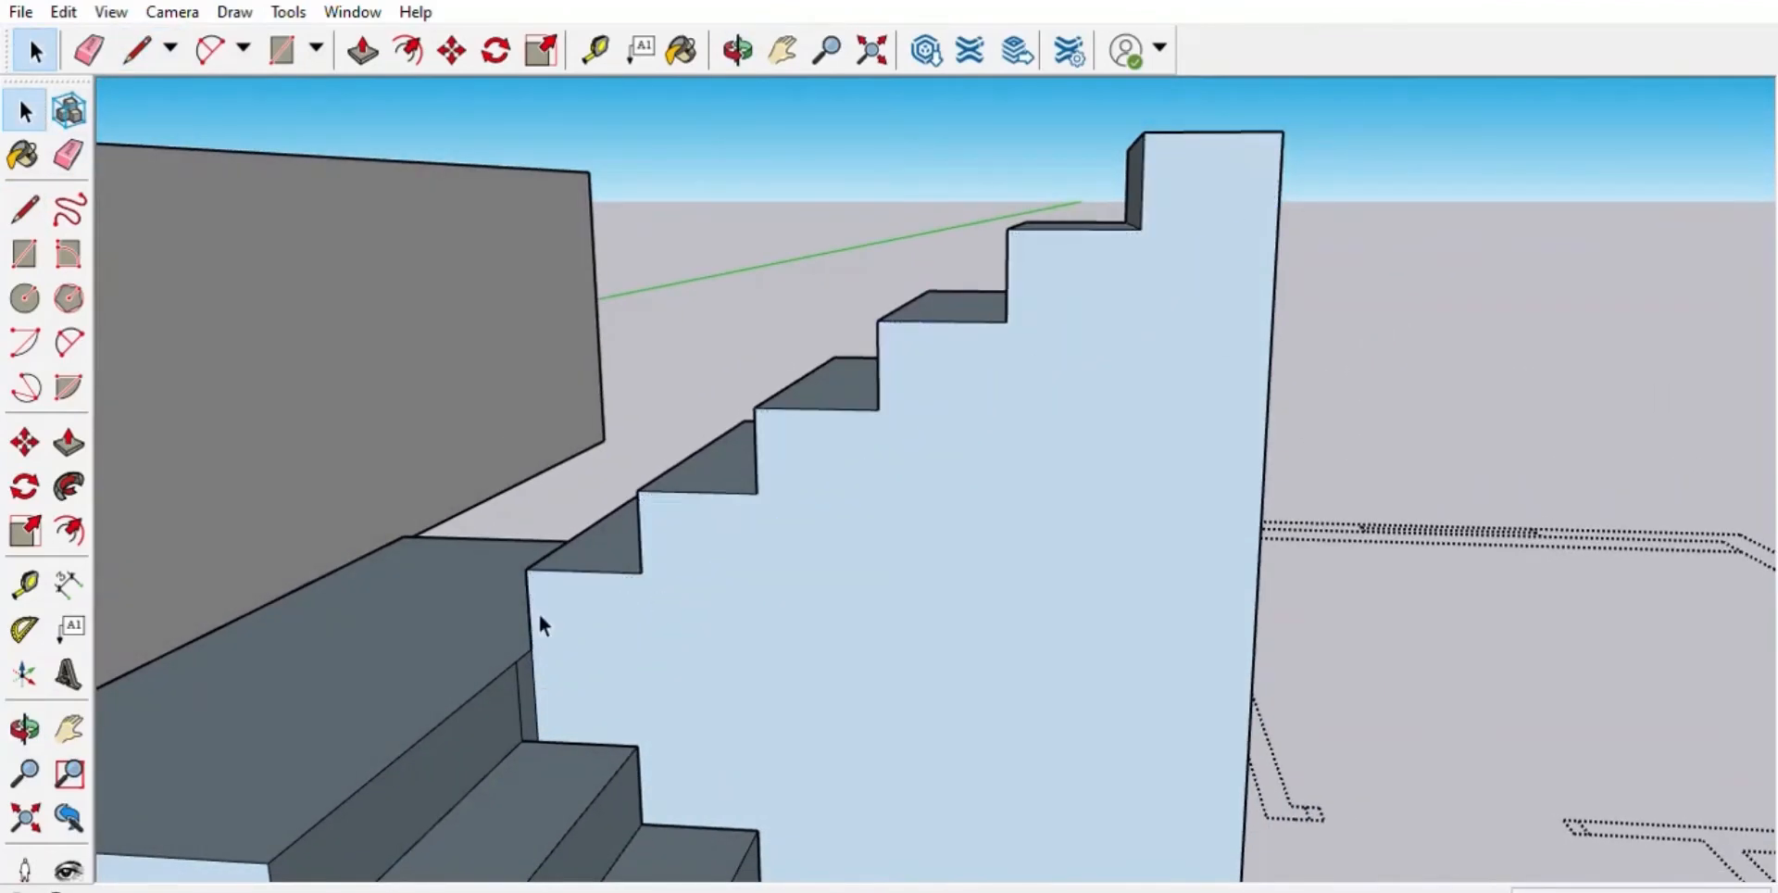
- Mark the two ends of the second flight's sloped underside with short vertical lines on its inner side face
scroll(535, 445, "down", 2)
key("l")
scroll(567, 674, "up", 4)
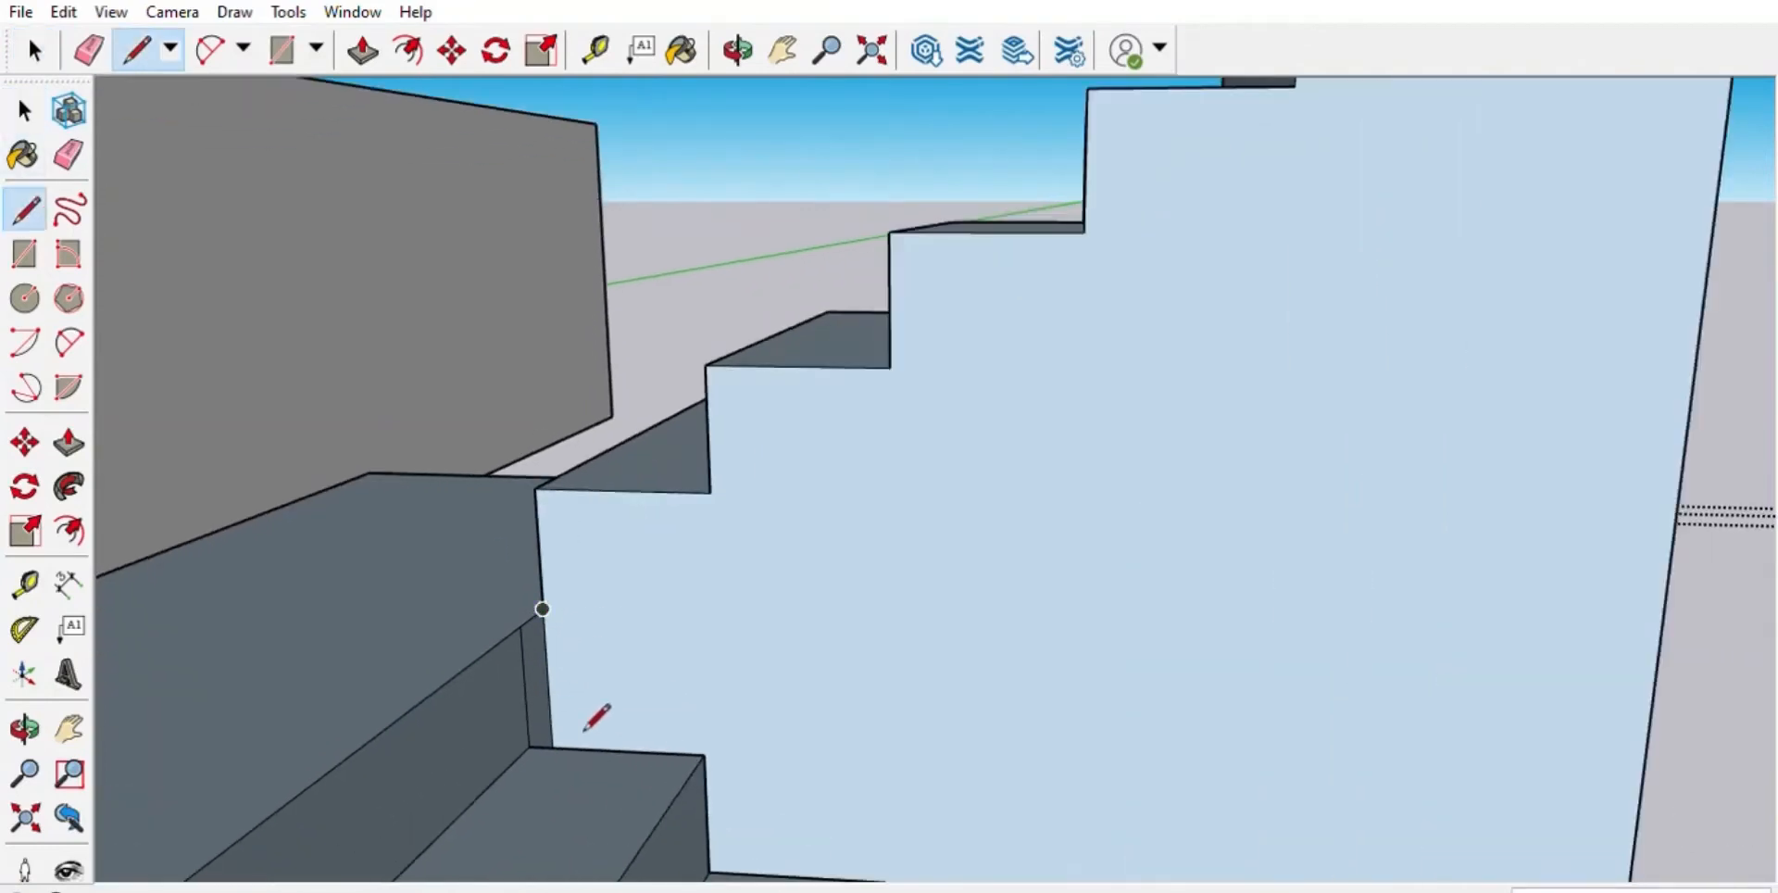
middle_click_drag(584, 730, 581, 647)
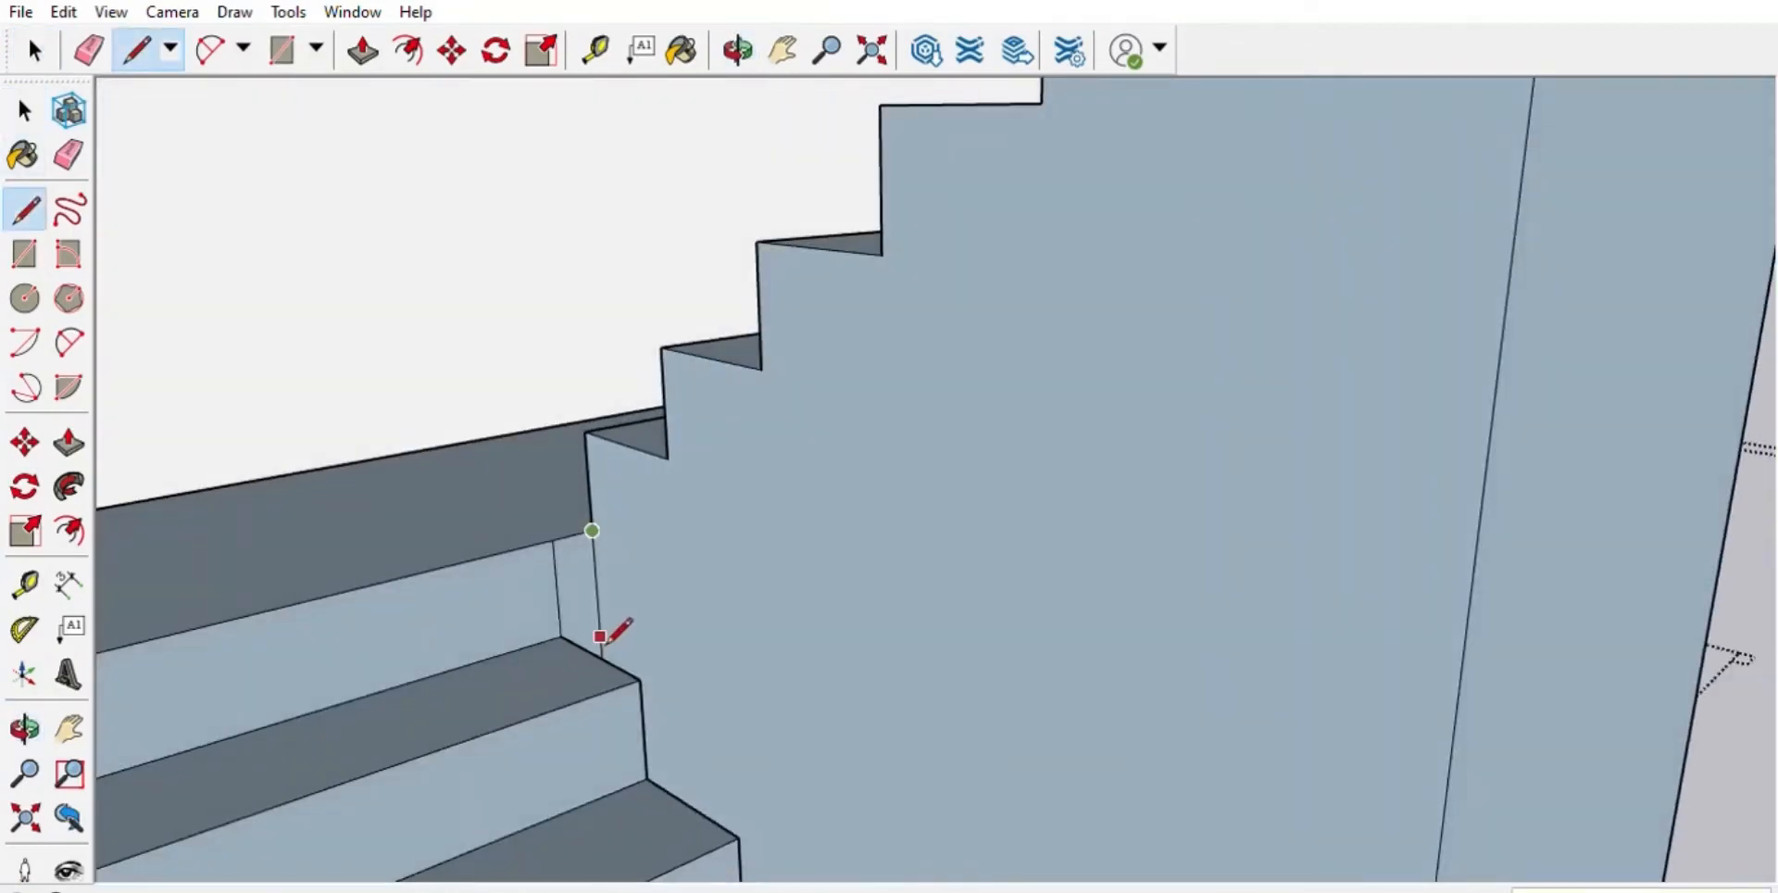
left_click(601, 637)
scroll(821, 597, "down", 3)
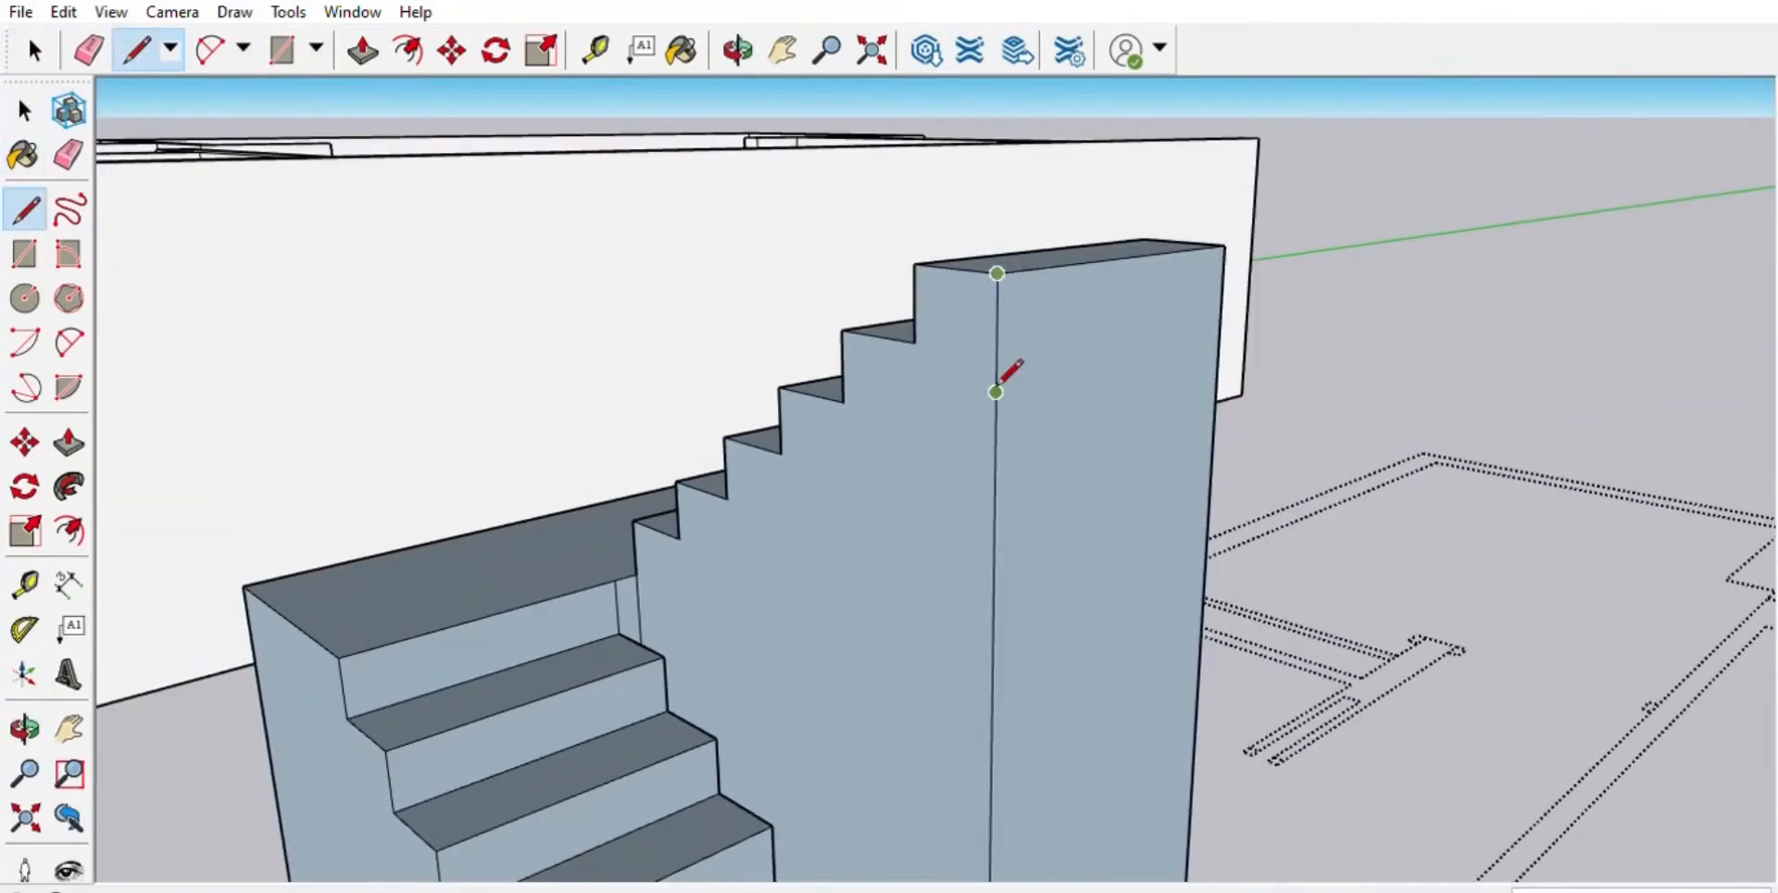
left_click(997, 394)
- Connect the end marks with a diagonal underside line below the second flight's steps
scroll(575, 648, "down", 2)
scroll(683, 587, "up", 4)
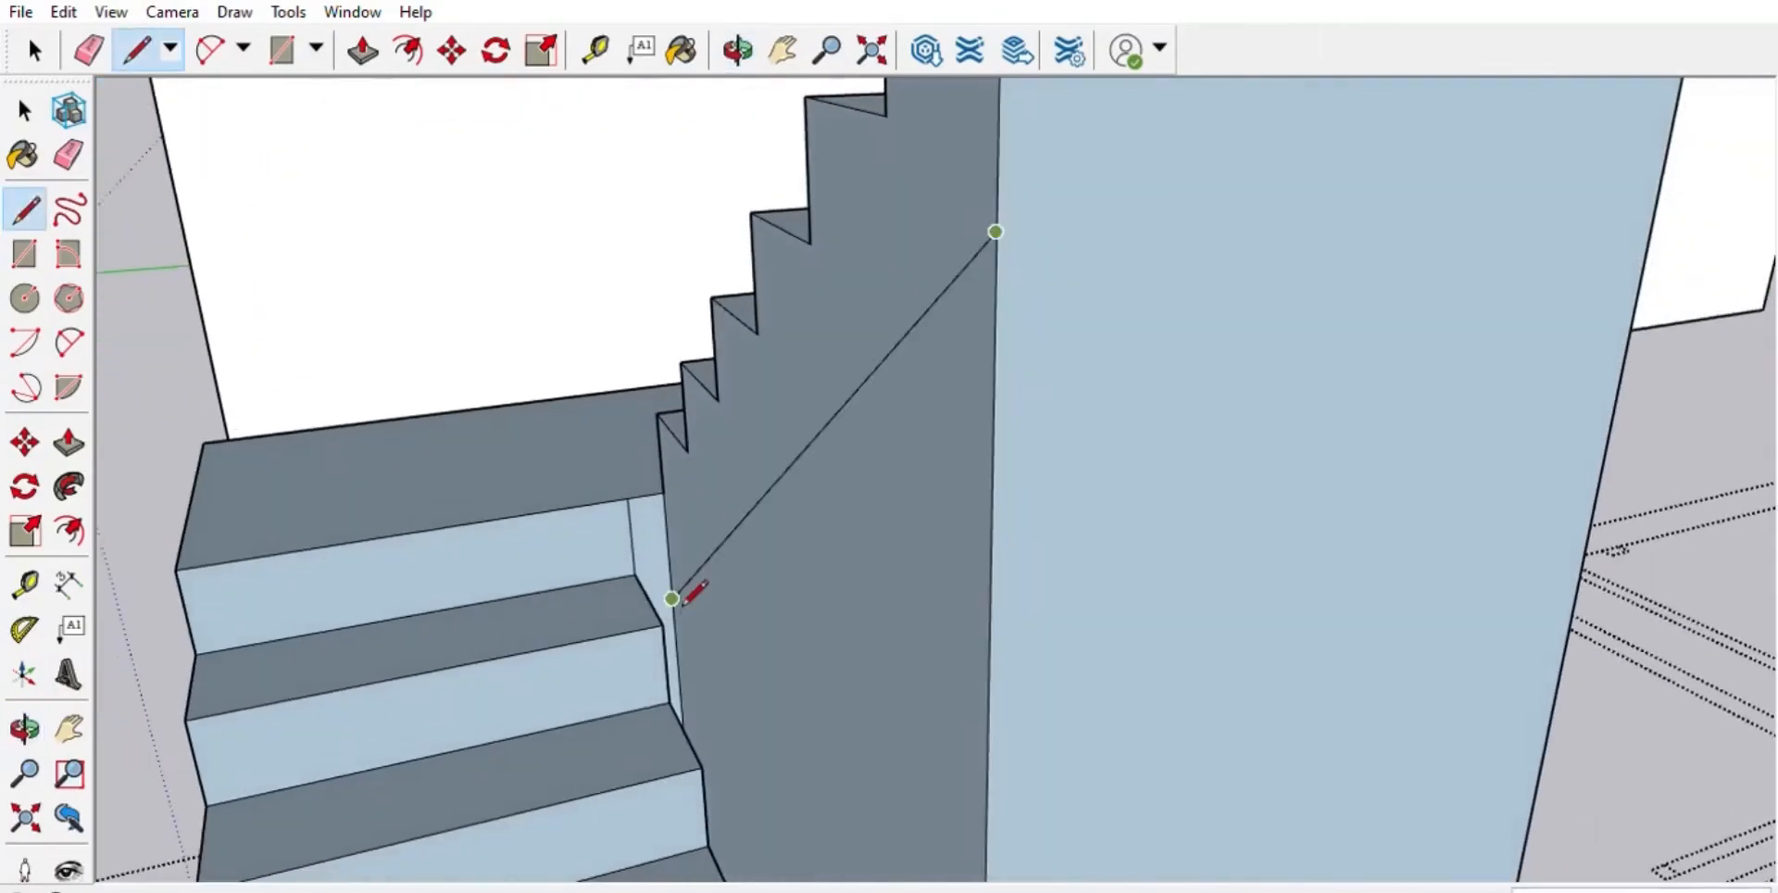
mouse_move(683, 587)
middle_mouse_down()
mouse_move(676, 623)
mouse_move(682, 587)
middle_mouse_up()
left_click(671, 561)
mouse_move(835, 548)
middle_mouse_down()
mouse_move(1244, 477)
mouse_move(1178, 439)
mouse_move(794, 568)
middle_mouse_up()
scroll(786, 556, "up", 3)
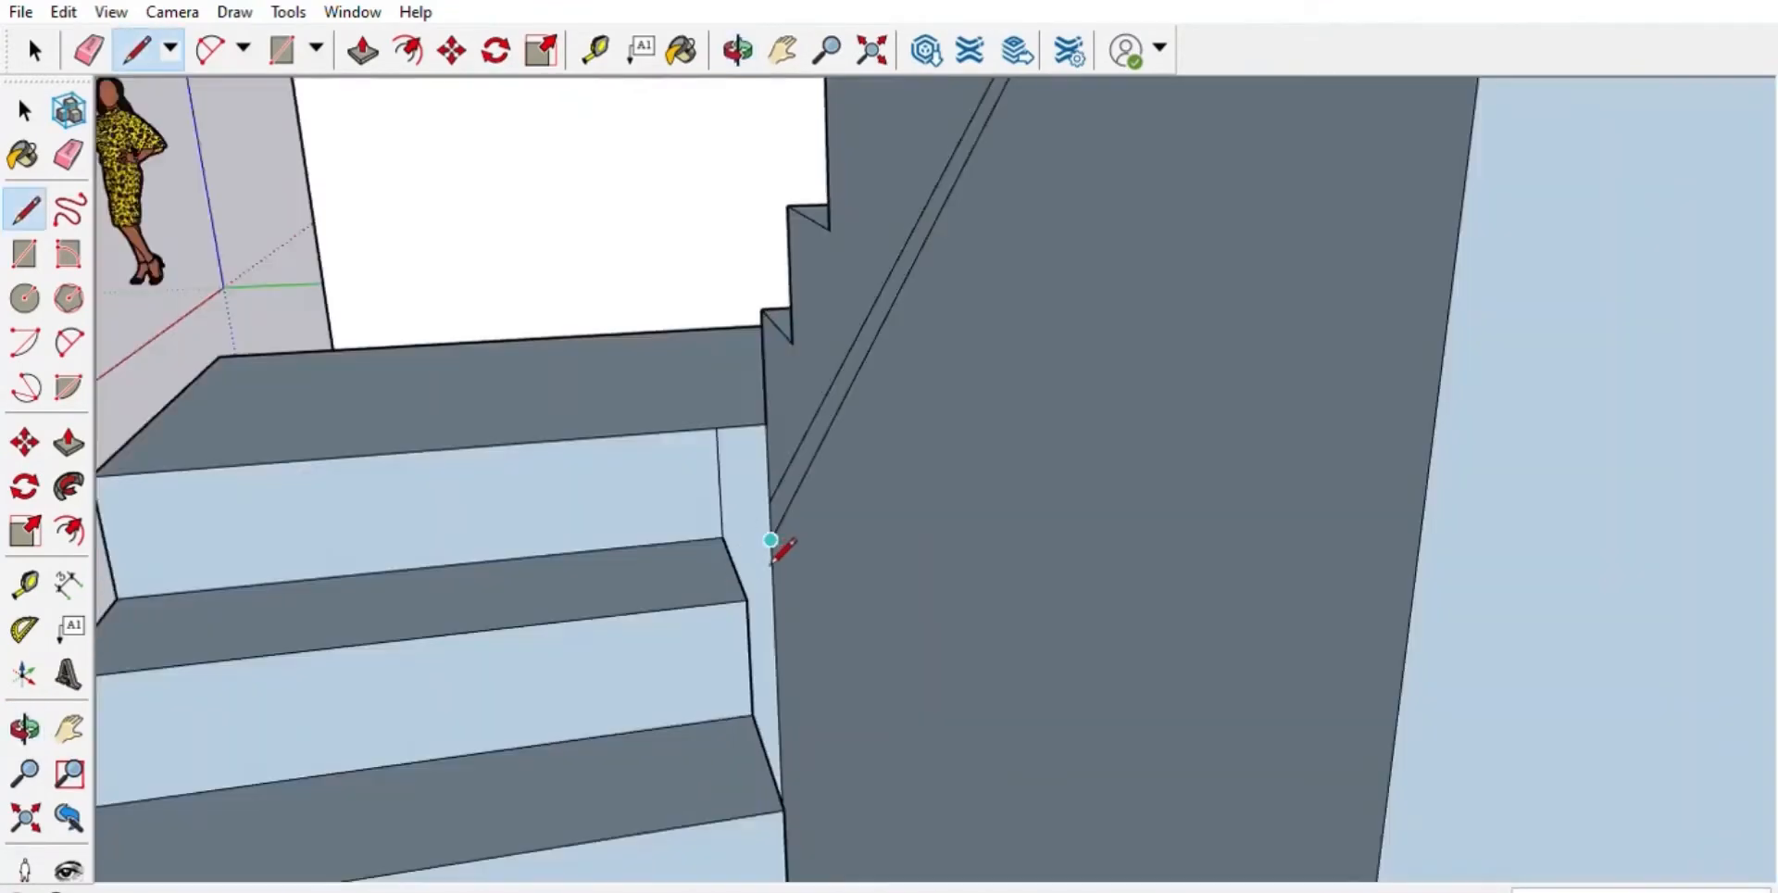
- Clear the surplus diagonal and Push/Pull the area below the underside line away to leave a sloped soffit under the second flight
scroll(815, 519, "down", 3)
middle_click_drag(827, 486, 559, 369)
key("space")
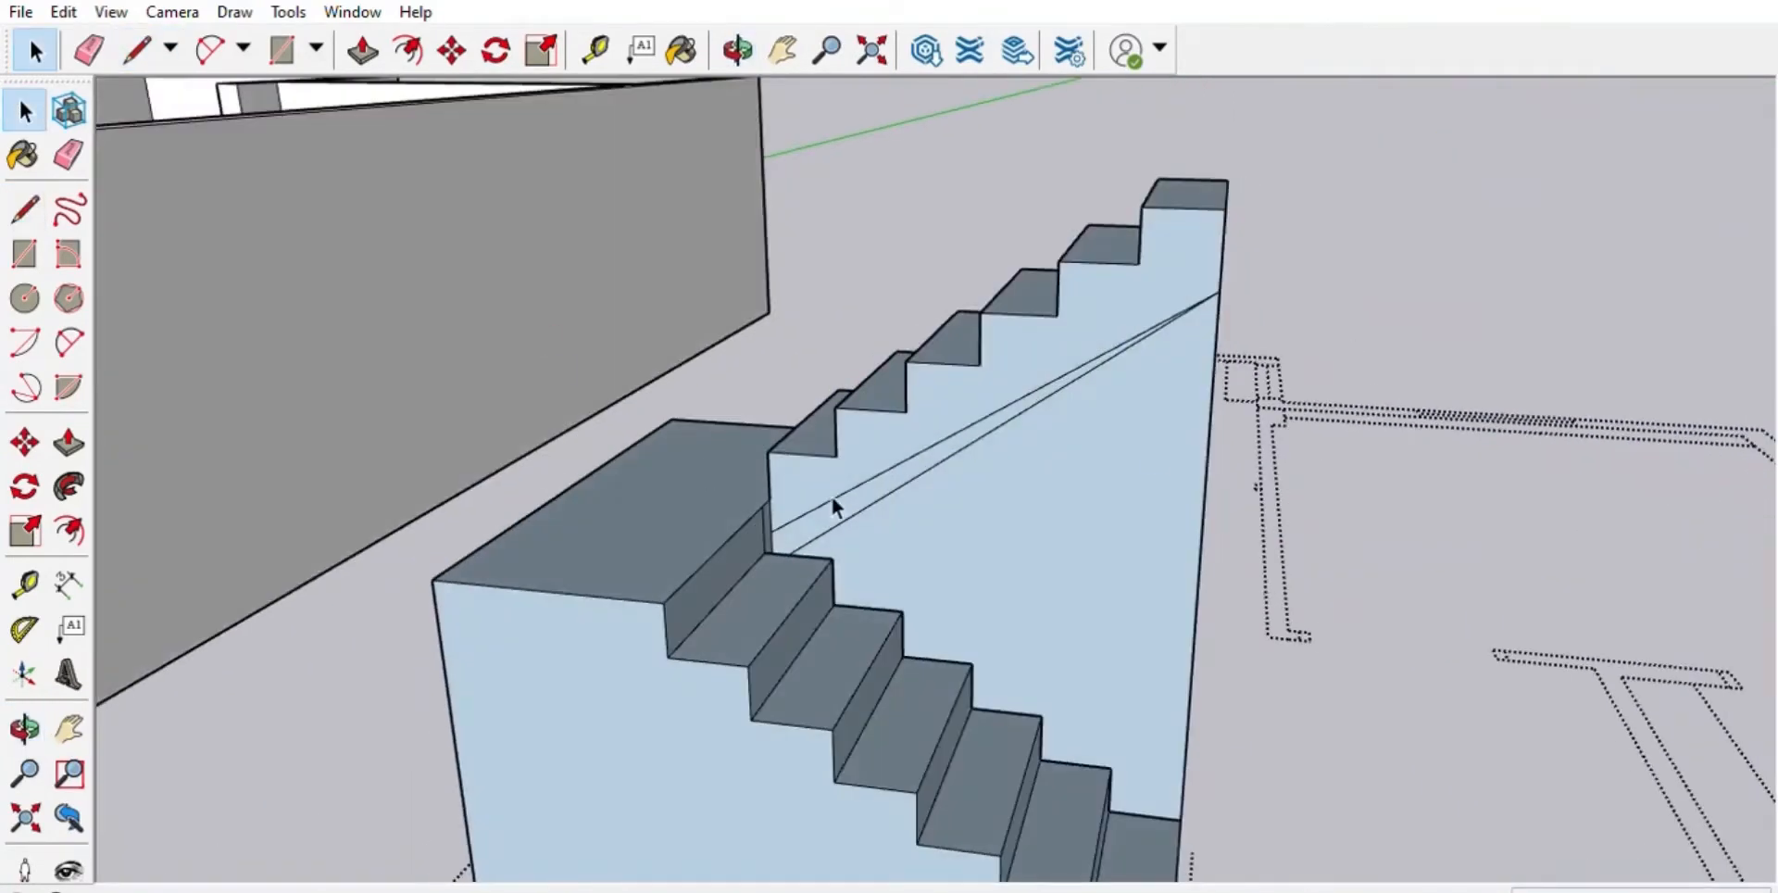
middle_click_drag(1090, 475, 1080, 587)
scroll(694, 441, "up", 3)
scroll(557, 576, "down", 3)
key("p")
scroll(1153, 731, "up", 2)
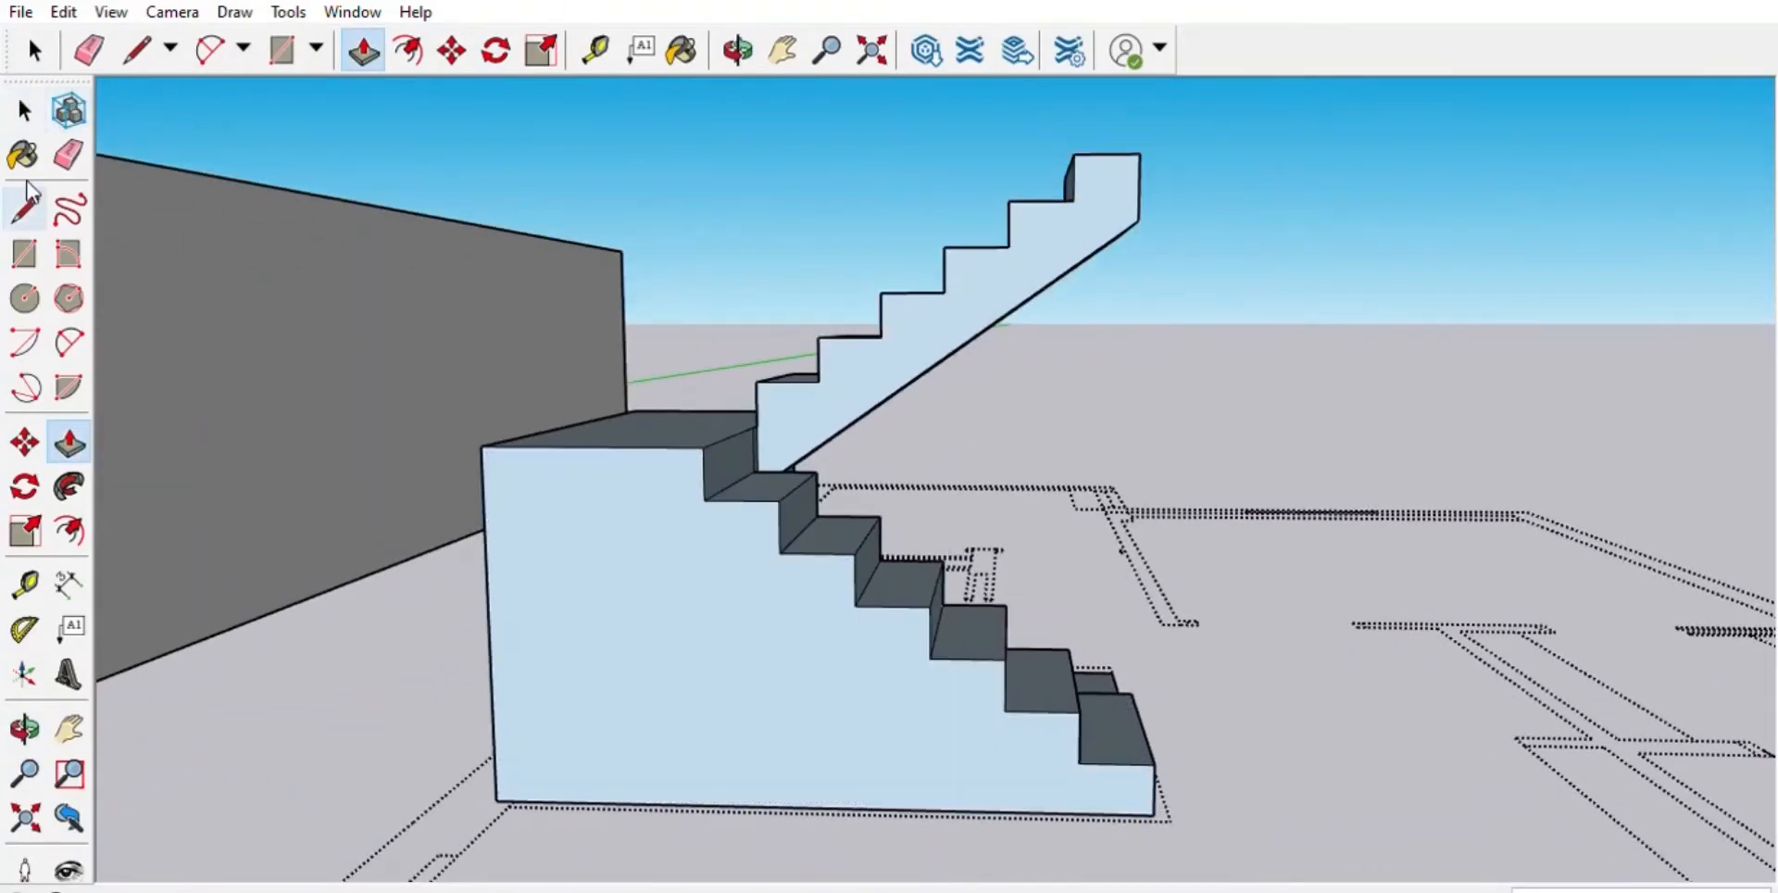
- Outline the landing's underside on the second-flight half and Push/Pull the block beneath it away
left_click(25, 209)
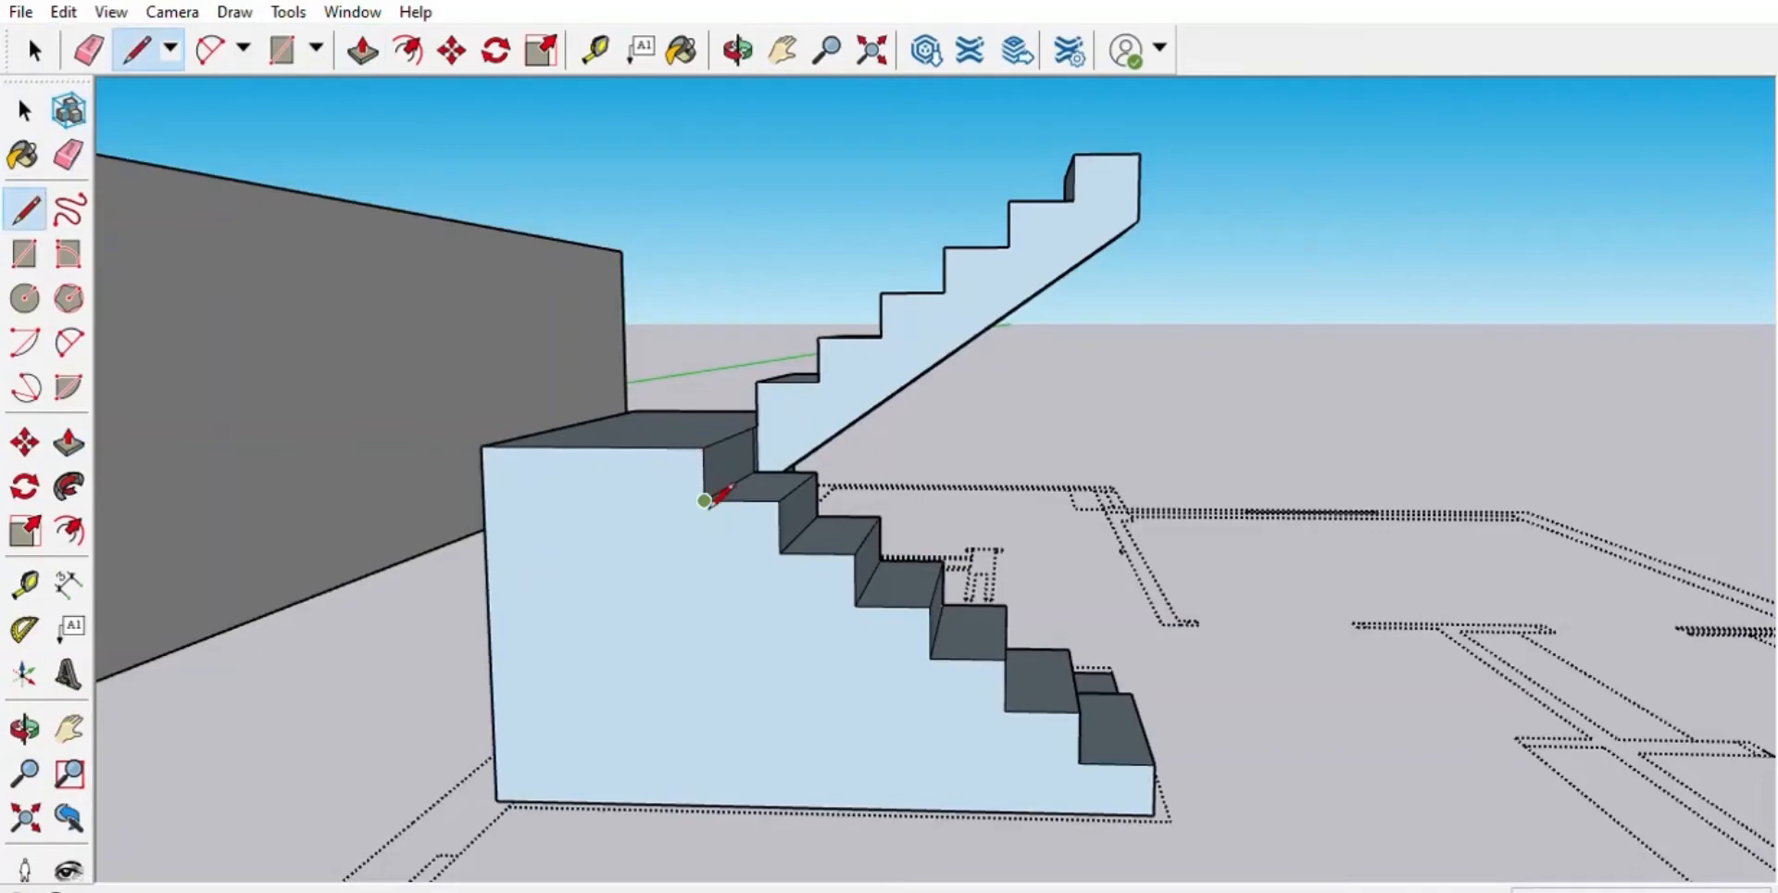
scroll(706, 500, "up", 2)
scroll(711, 436, "down", 3)
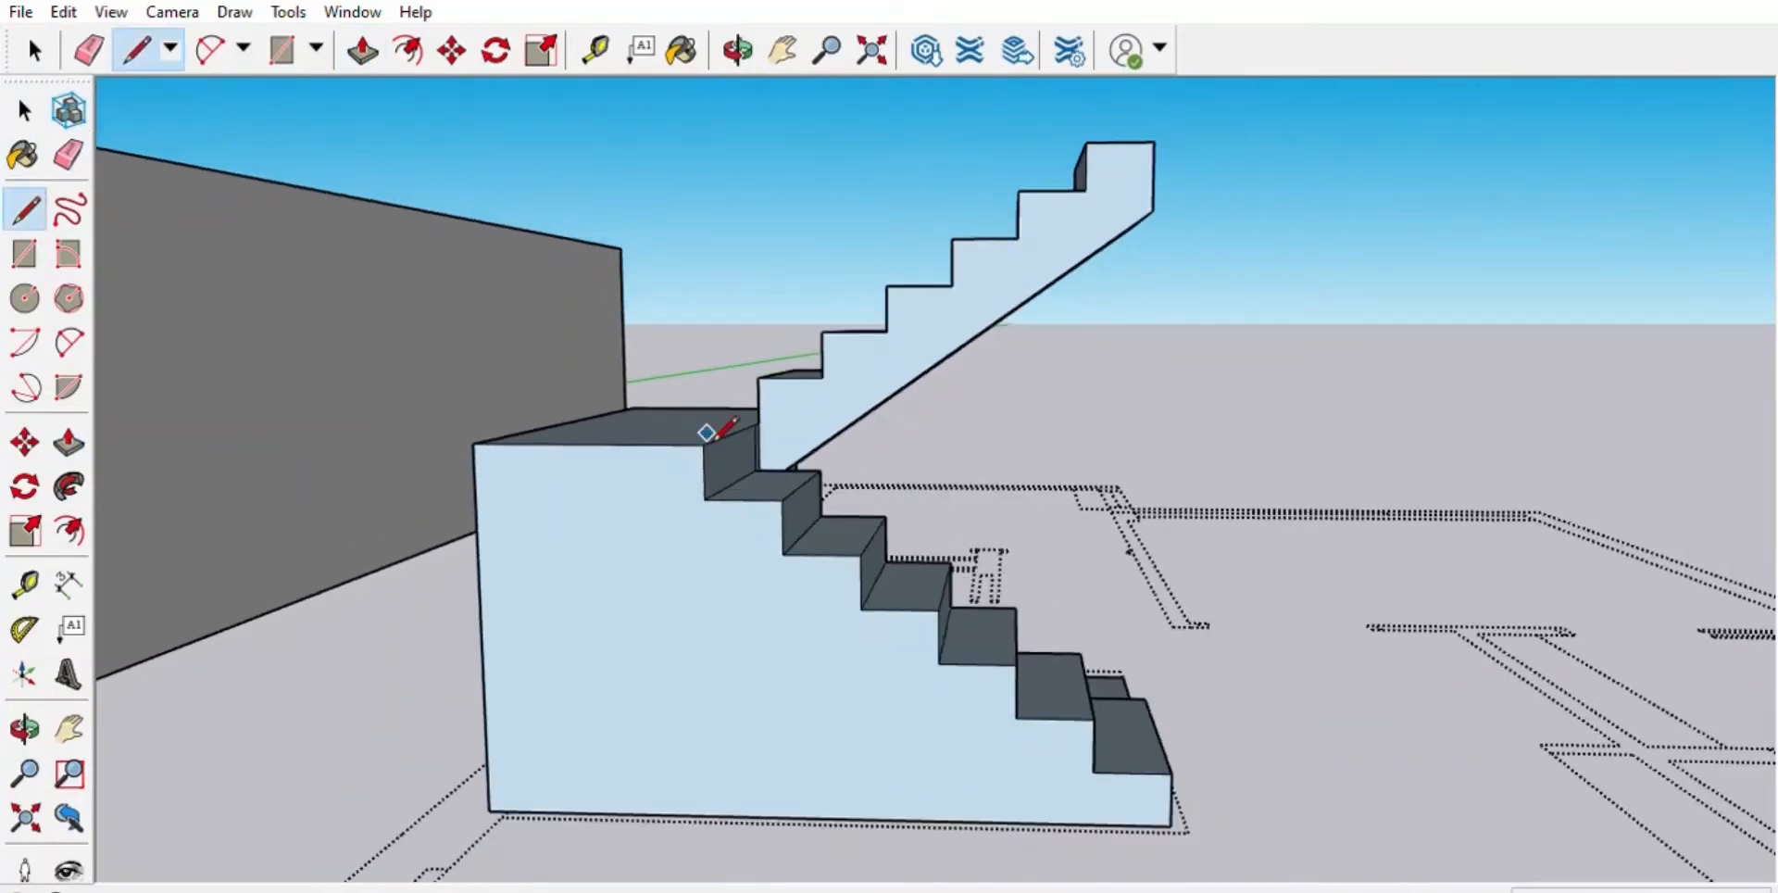
middle_click_drag(714, 425, 1004, 318)
scroll(926, 304, "up", 3)
scroll(1242, 401, "down", 3)
scroll(786, 334, "up", 3)
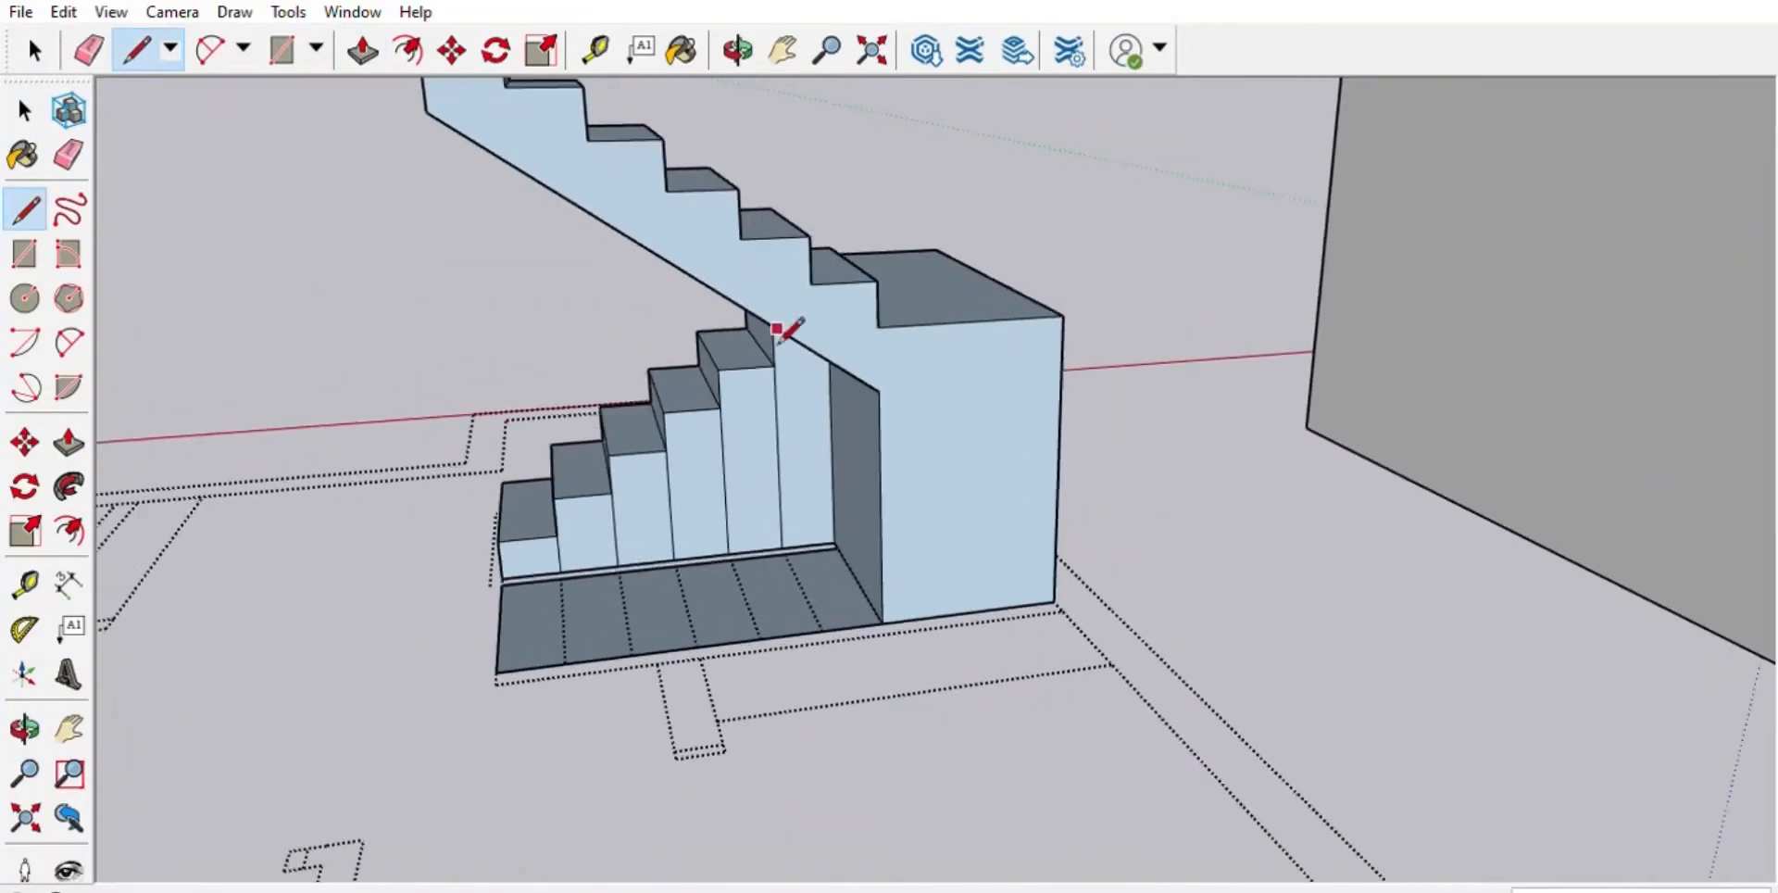
key("p")
scroll(1040, 587, "up", 1)
key("e")
middle_click_drag(1019, 442, 865, 519)
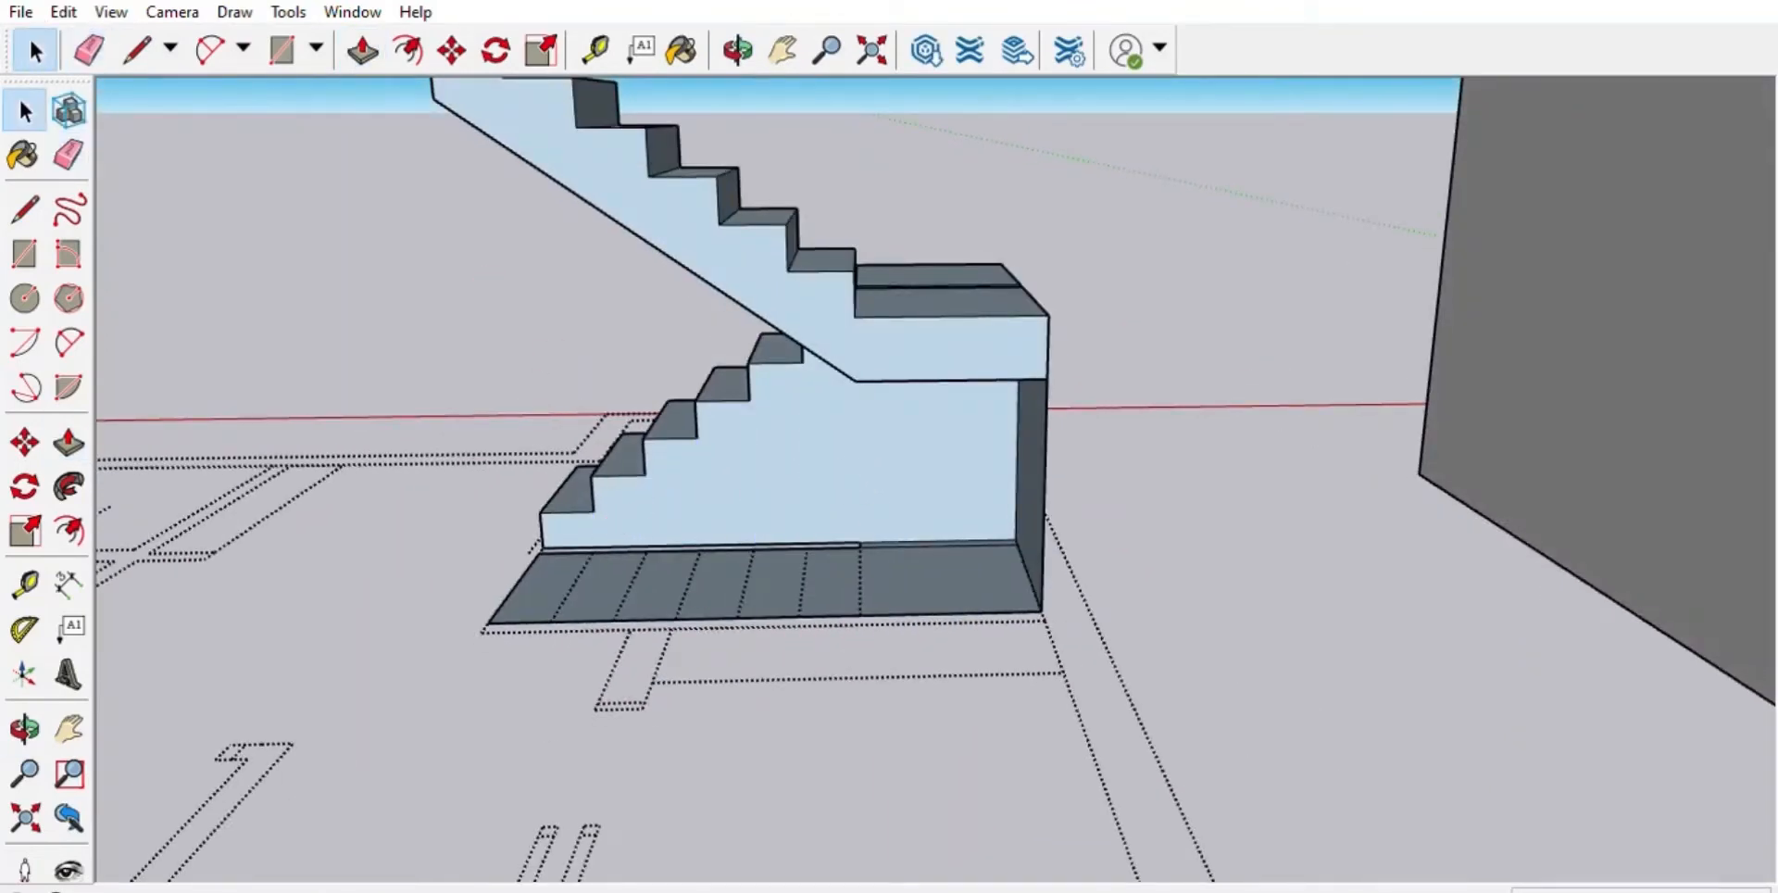
- Delete the leftover base face and its border edges on the floor below the second flight
key("space")
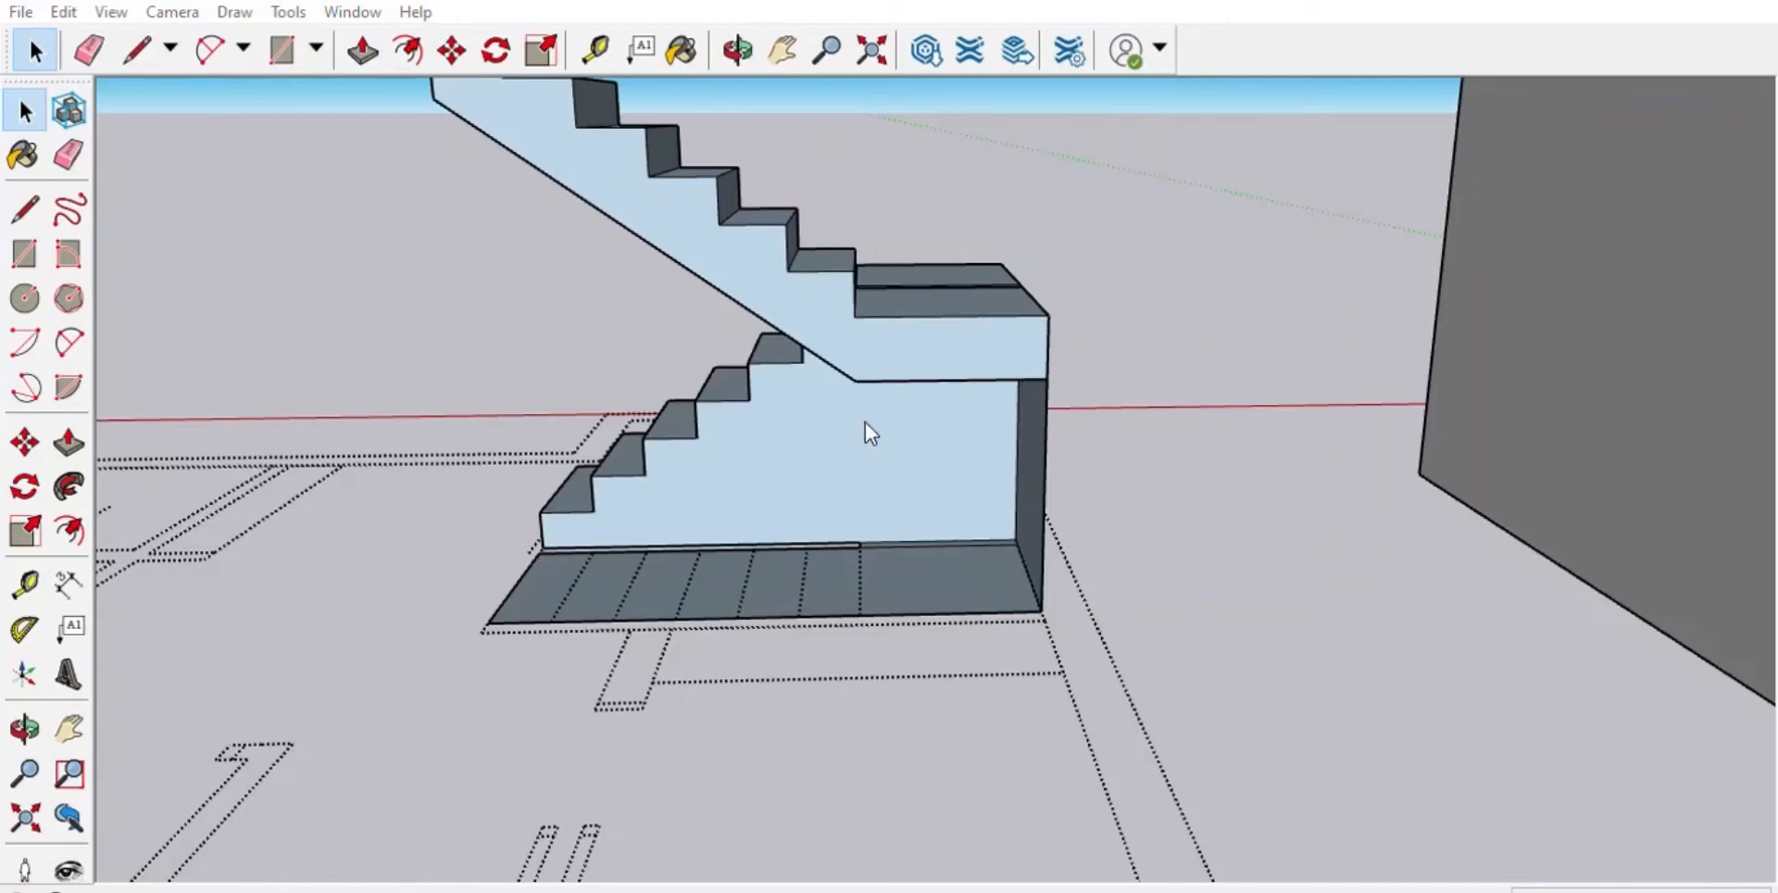
left_click(571, 620)
middle_click_drag(386, 536, 882, 649)
key("Delete")
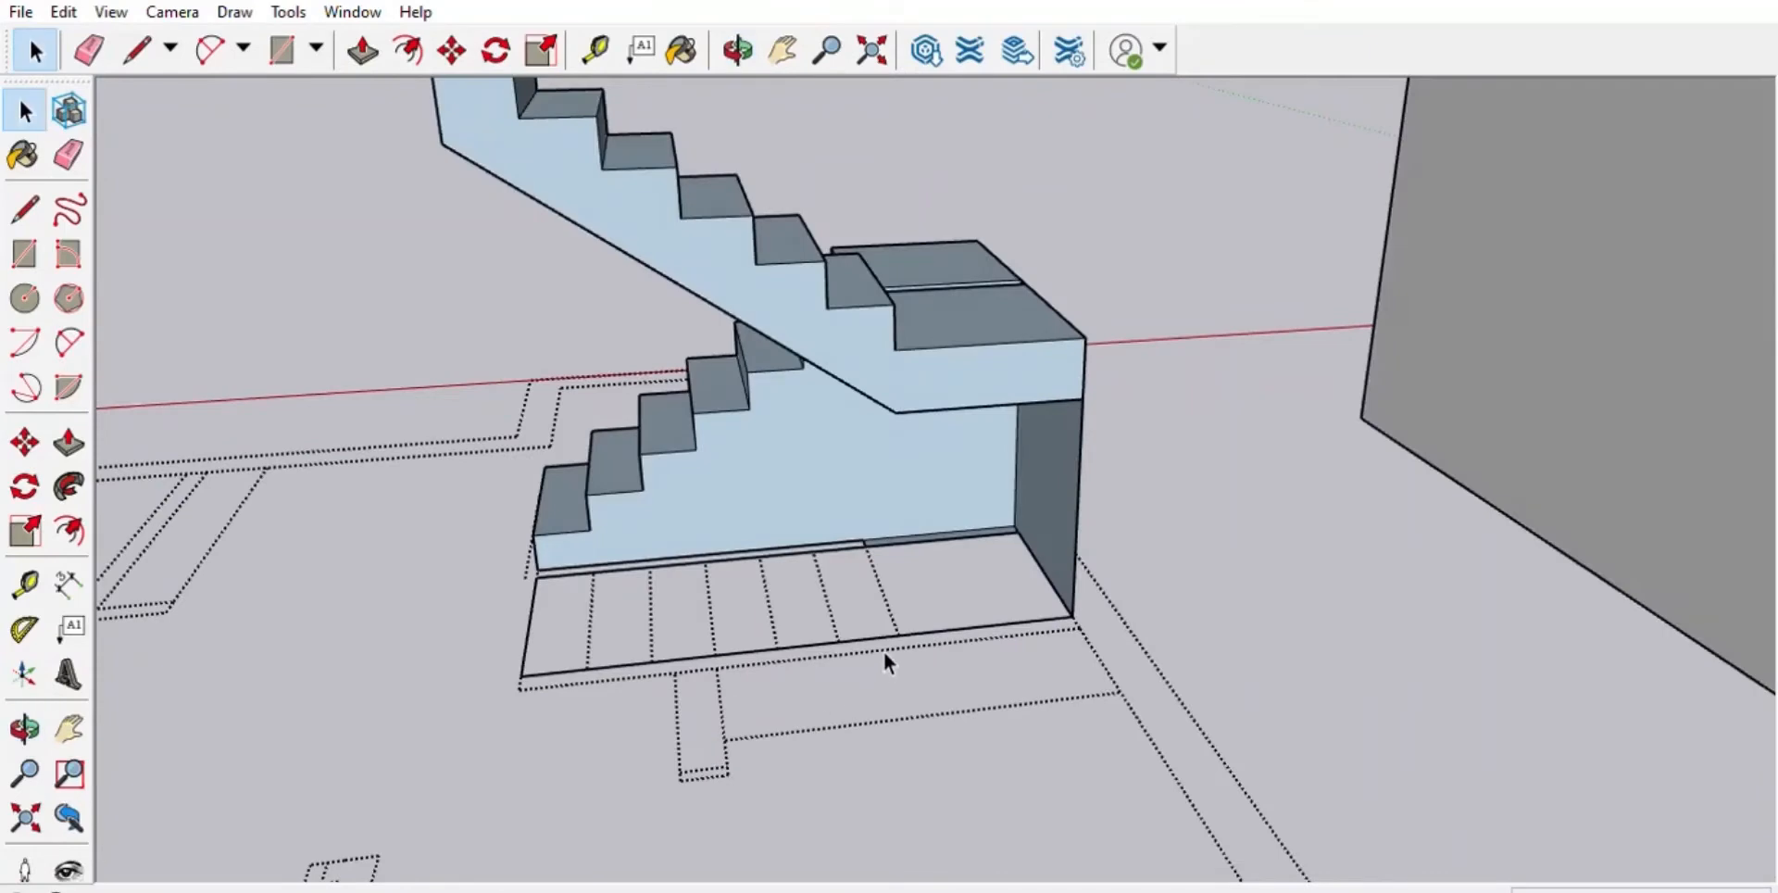
left_click(623, 650)
key("e")
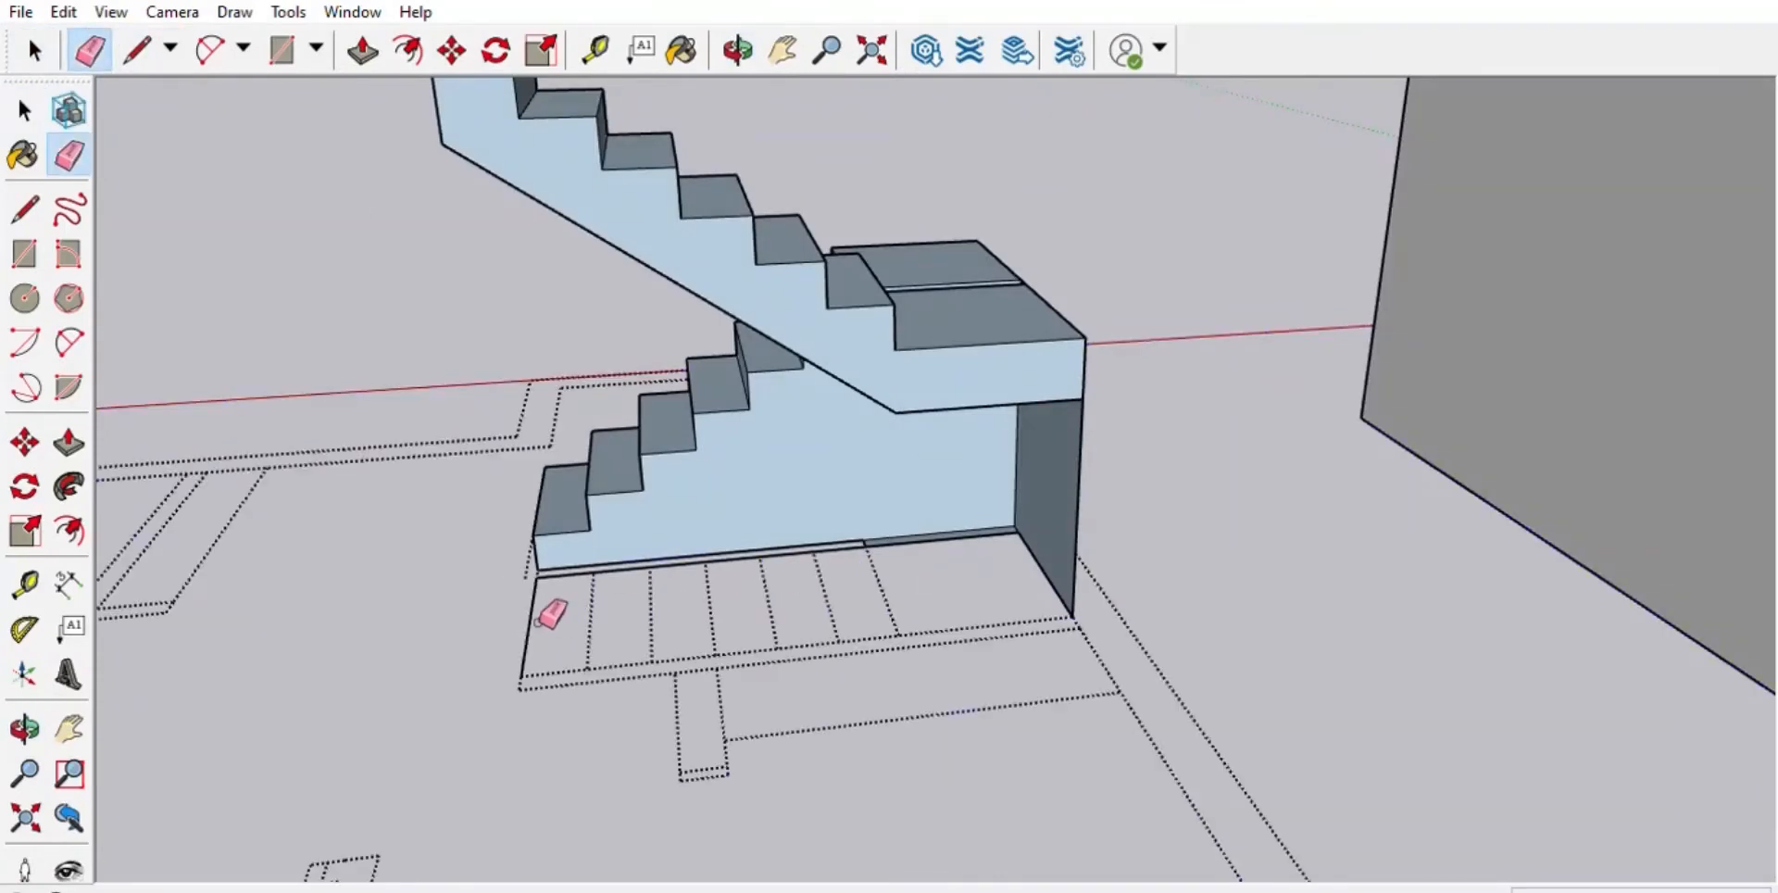
key("space")
scroll(964, 514, "up", 6)
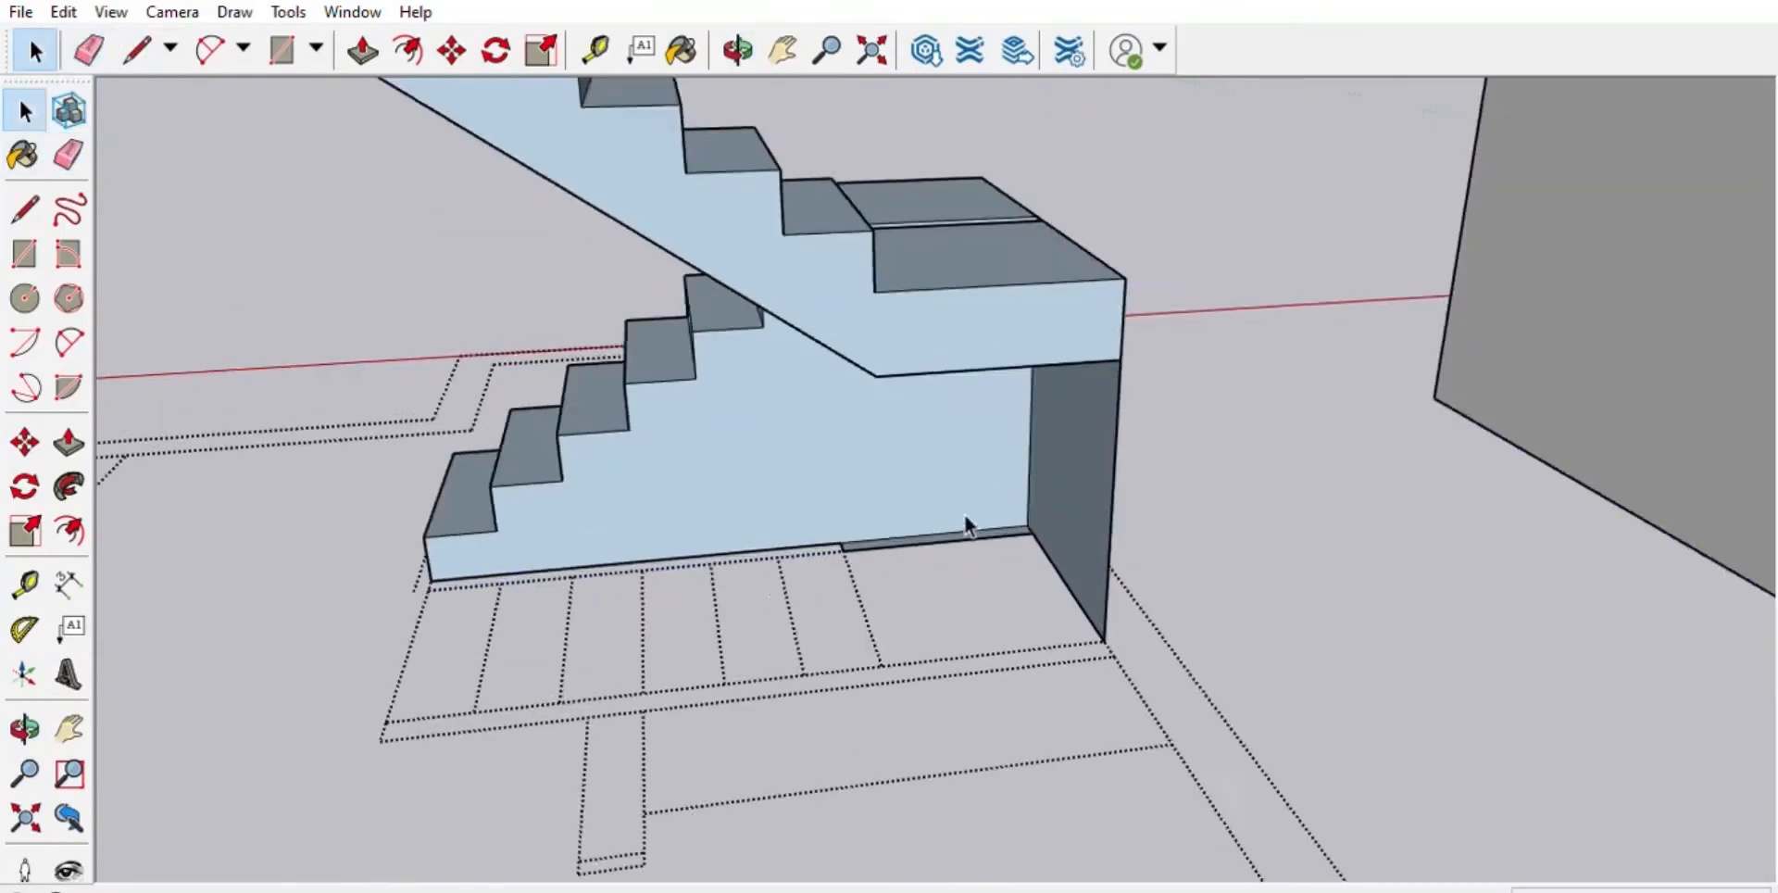
scroll(757, 554, "down", 6)
- Draw a short line across the gap between the two flights at the landing's edge
middle_click_drag(966, 556, 927, 519)
key("l")
left_click(750, 473)
left_click(764, 456)
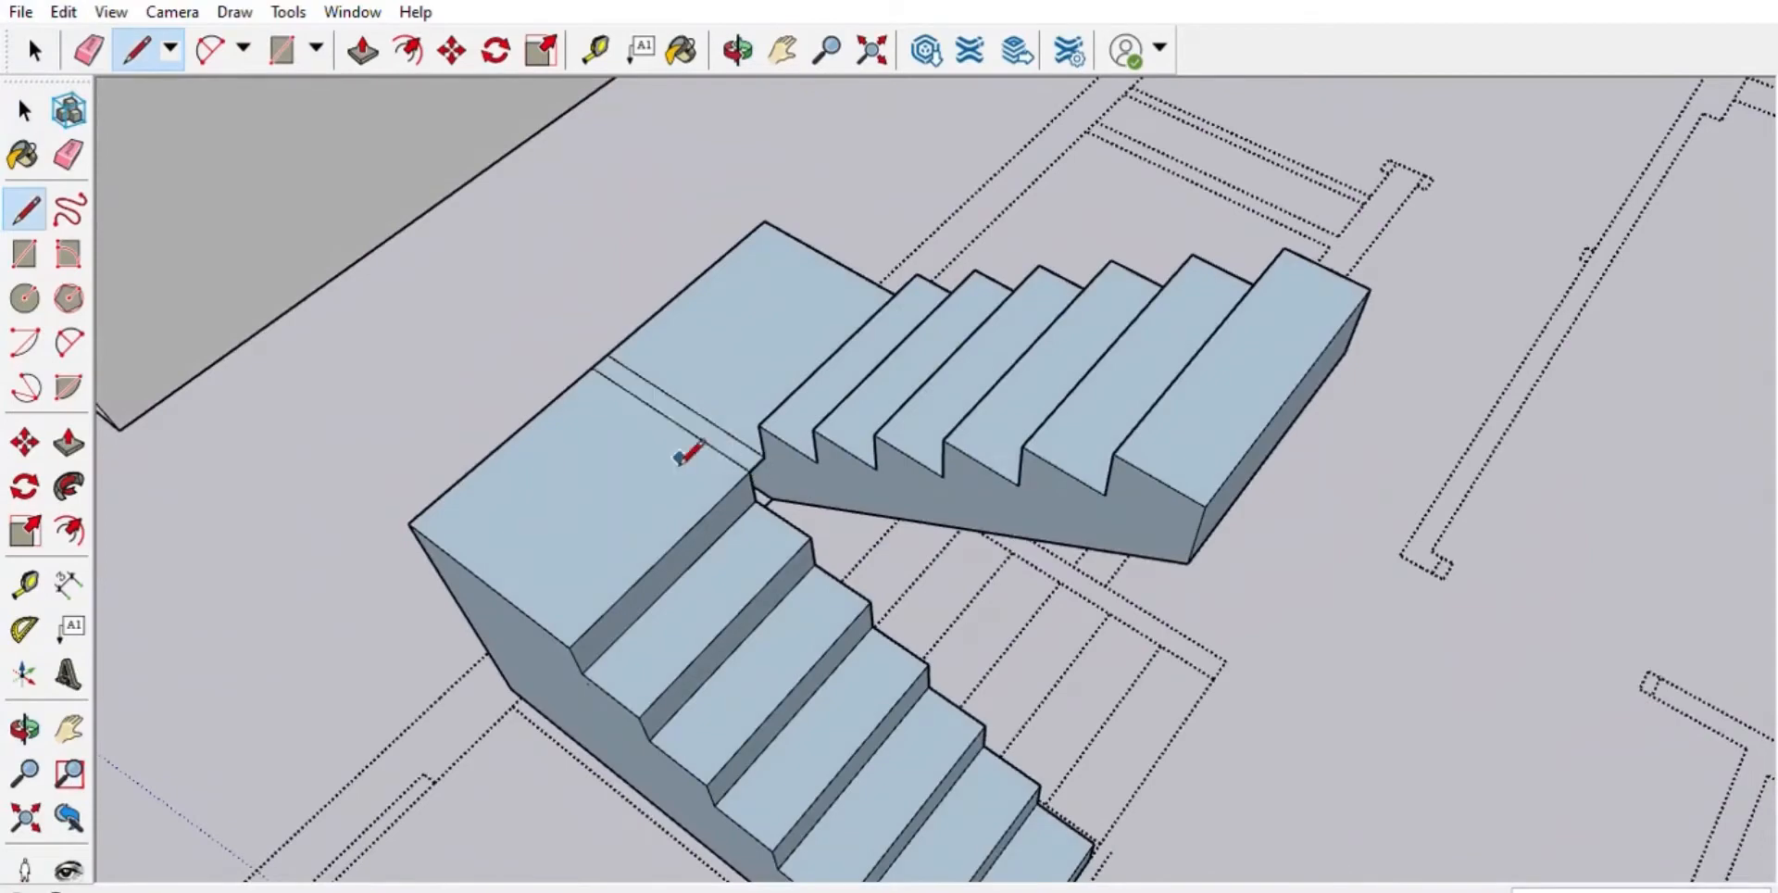
key("e")
left_click_drag(642, 477, 745, 391)
- Draw the underside profile on the first flight's side face, horizontal below the landing and diagonal down to the foot
scroll(770, 460, "up", 3)
mouse_move(769, 460)
middle_mouse_down()
mouse_move(1180, 472)
mouse_move(686, 485)
mouse_move(850, 409)
mouse_move(964, 584)
middle_mouse_up()
scroll(964, 584, "up", 3)
key("l")
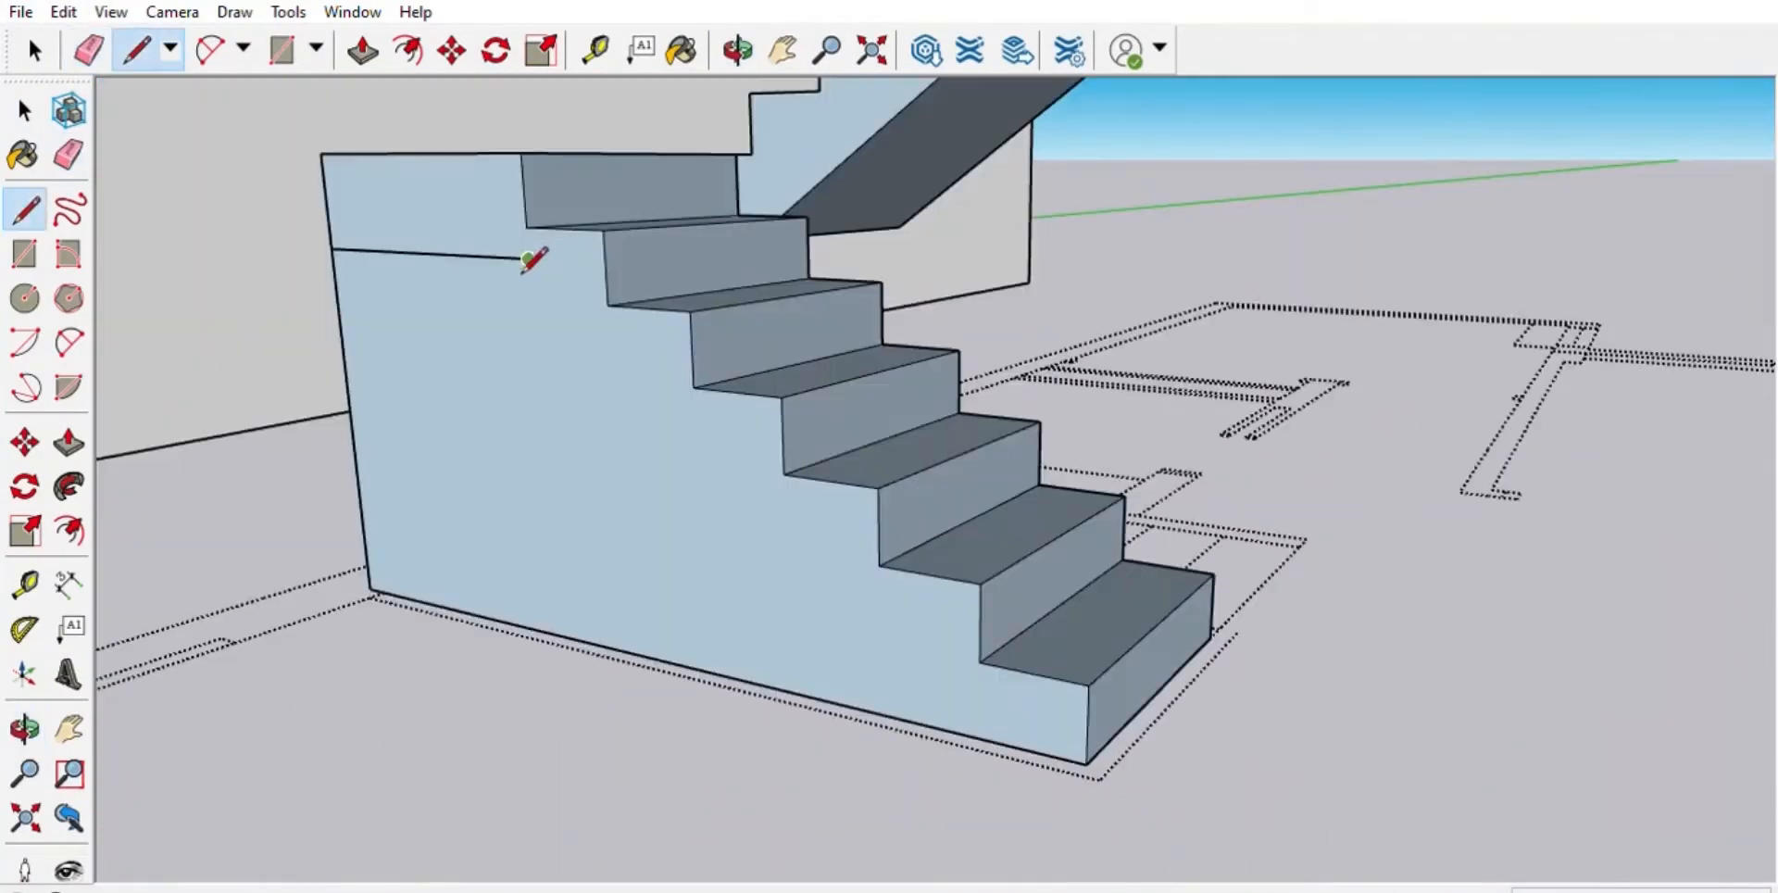
left_click(528, 260)
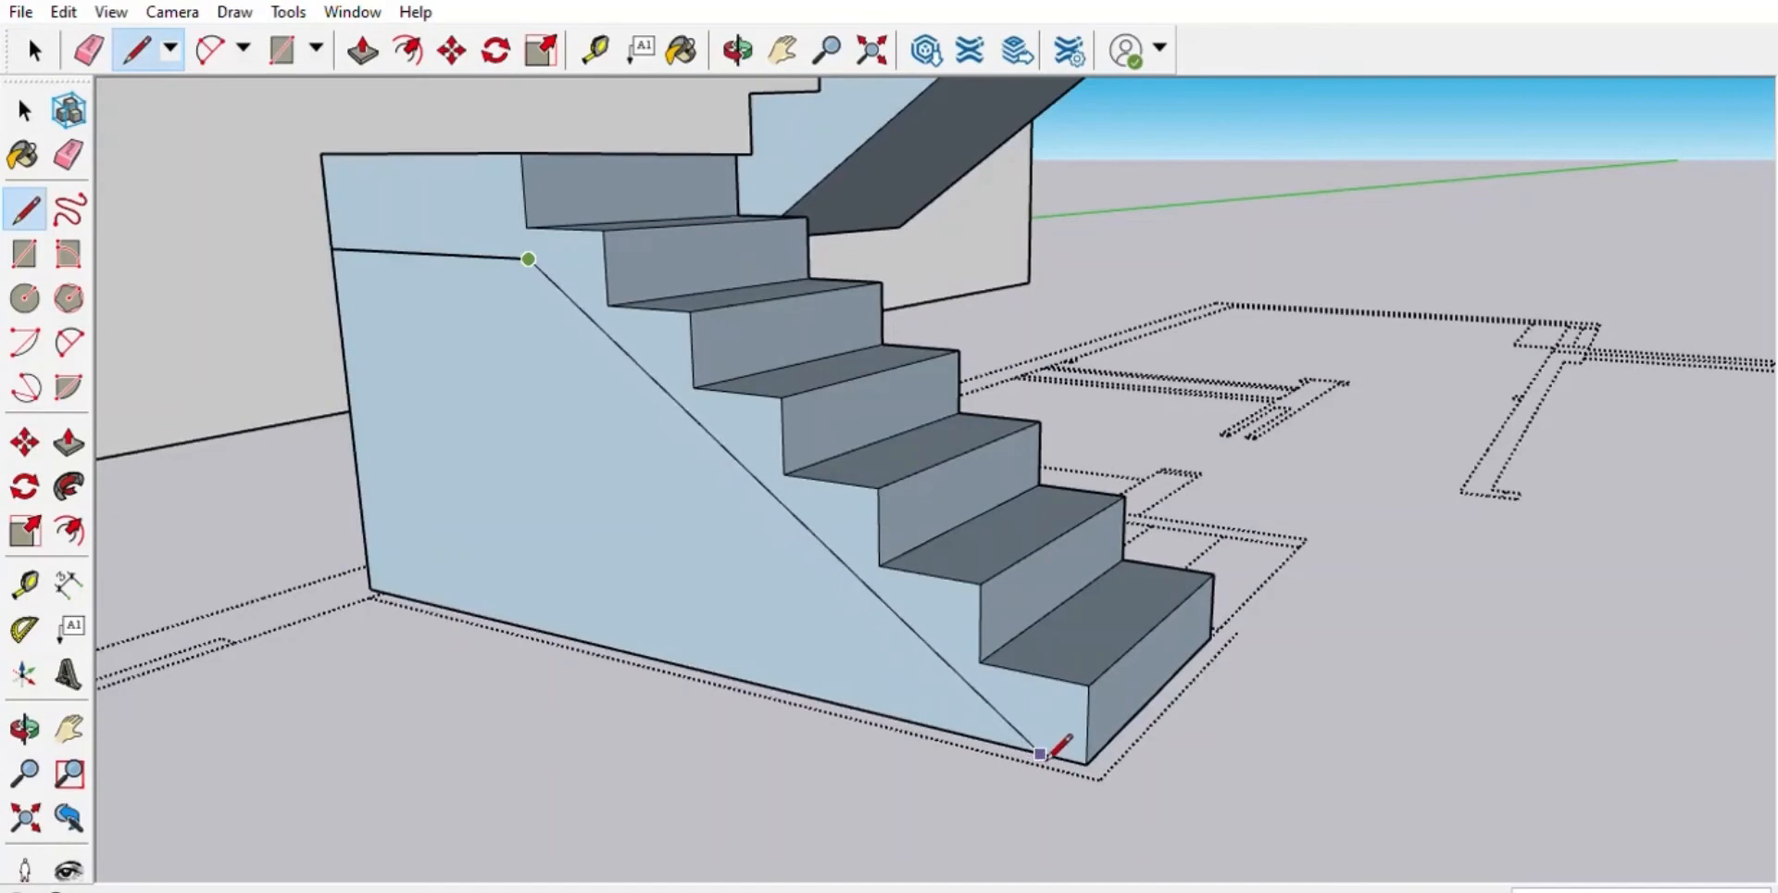
left_click(1030, 761)
- Push/Pull the area below the profile line away to leave the landing and first flight with an open underside
middle_click_drag(1030, 761, 750, 485)
scroll(980, 639, "down", 3)
key("p")
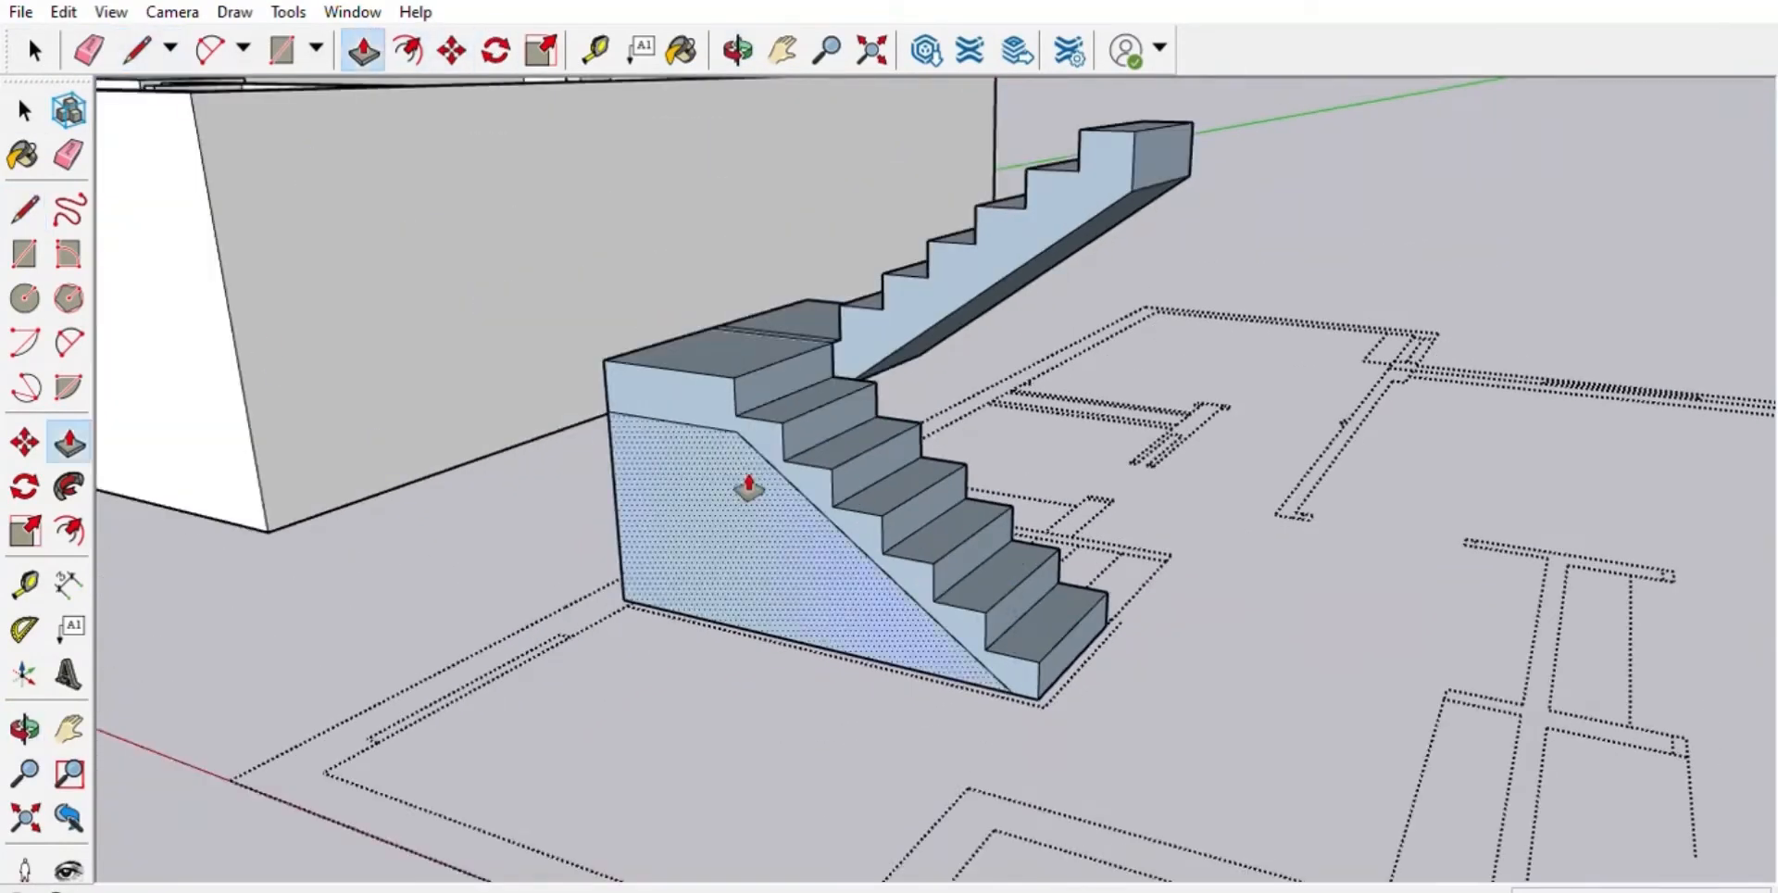
mouse_move(750, 485)
left_mouse_down()
mouse_move(815, 504)
mouse_move(797, 484)
mouse_move(921, 687)
mouse_move(583, 506)
left_mouse_up()
key("e")
key("ctrl+z")
- Delete the leftover base face and edges on the floor below the first flight
key("space")
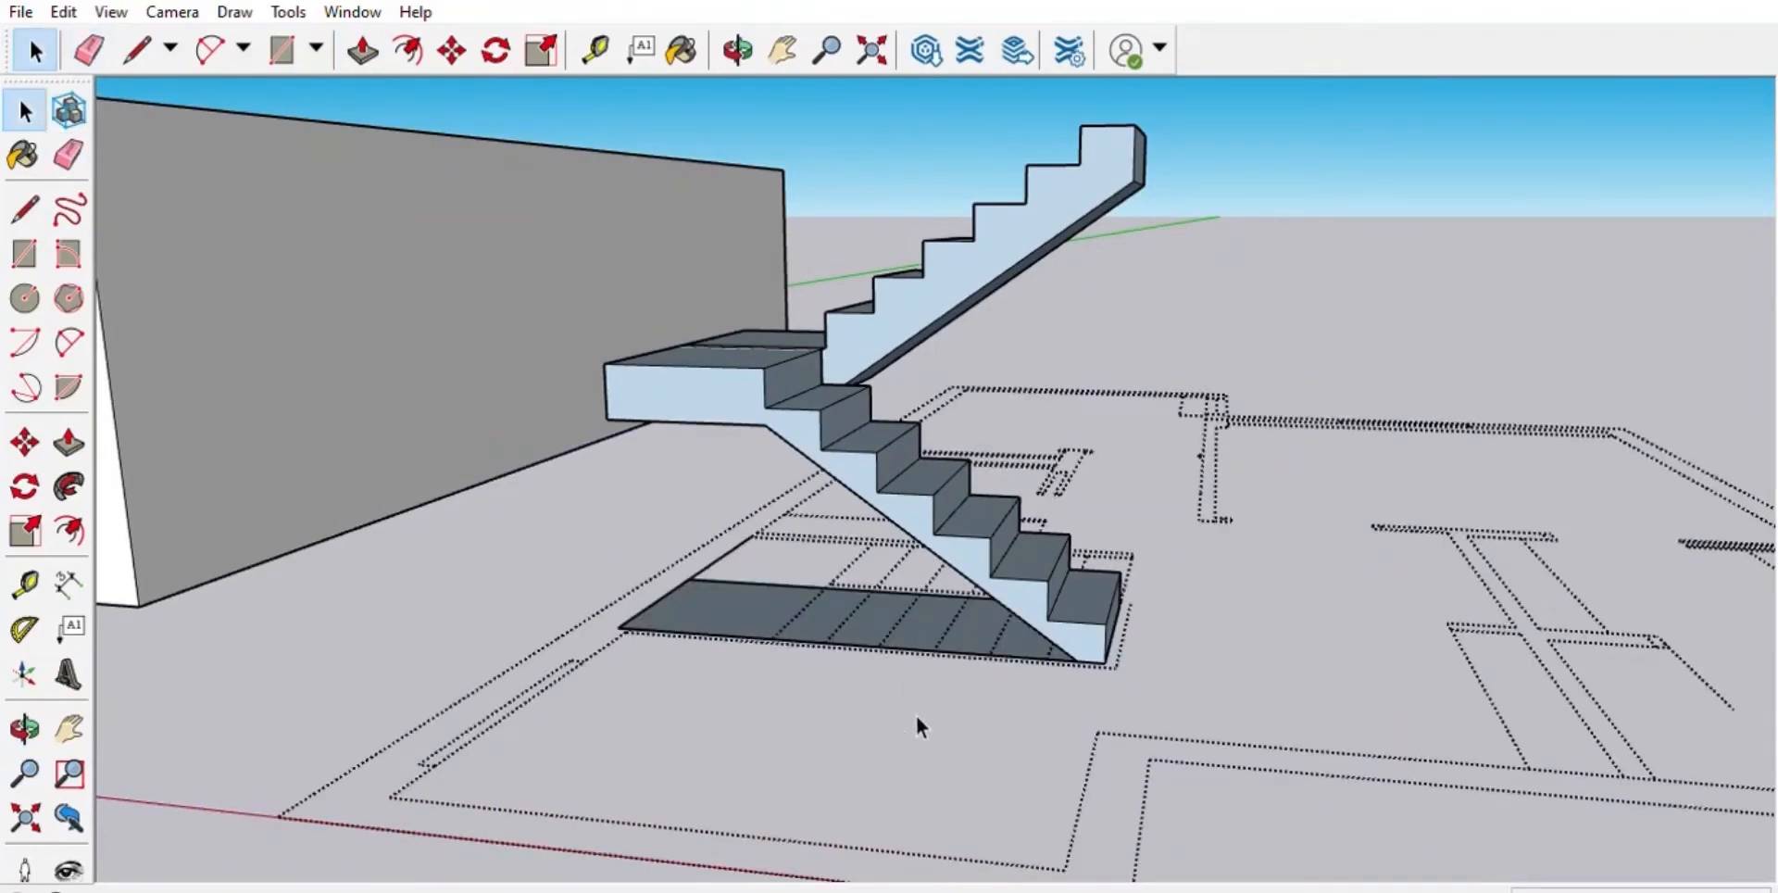
middle_click_drag(915, 713, 703, 548)
mouse_move(721, 659)
middle_mouse_down()
mouse_move(682, 583)
mouse_move(1207, 516)
mouse_move(945, 397)
mouse_move(738, 653)
mouse_move(420, 478)
mouse_move(794, 528)
mouse_move(936, 361)
middle_mouse_up()
- Close the narrow opening between the two flights at the landing's edge with a rectangle
scroll(936, 362, "up", 3)
key("l")
middle_click_drag(1056, 374, 1001, 286)
key("r")
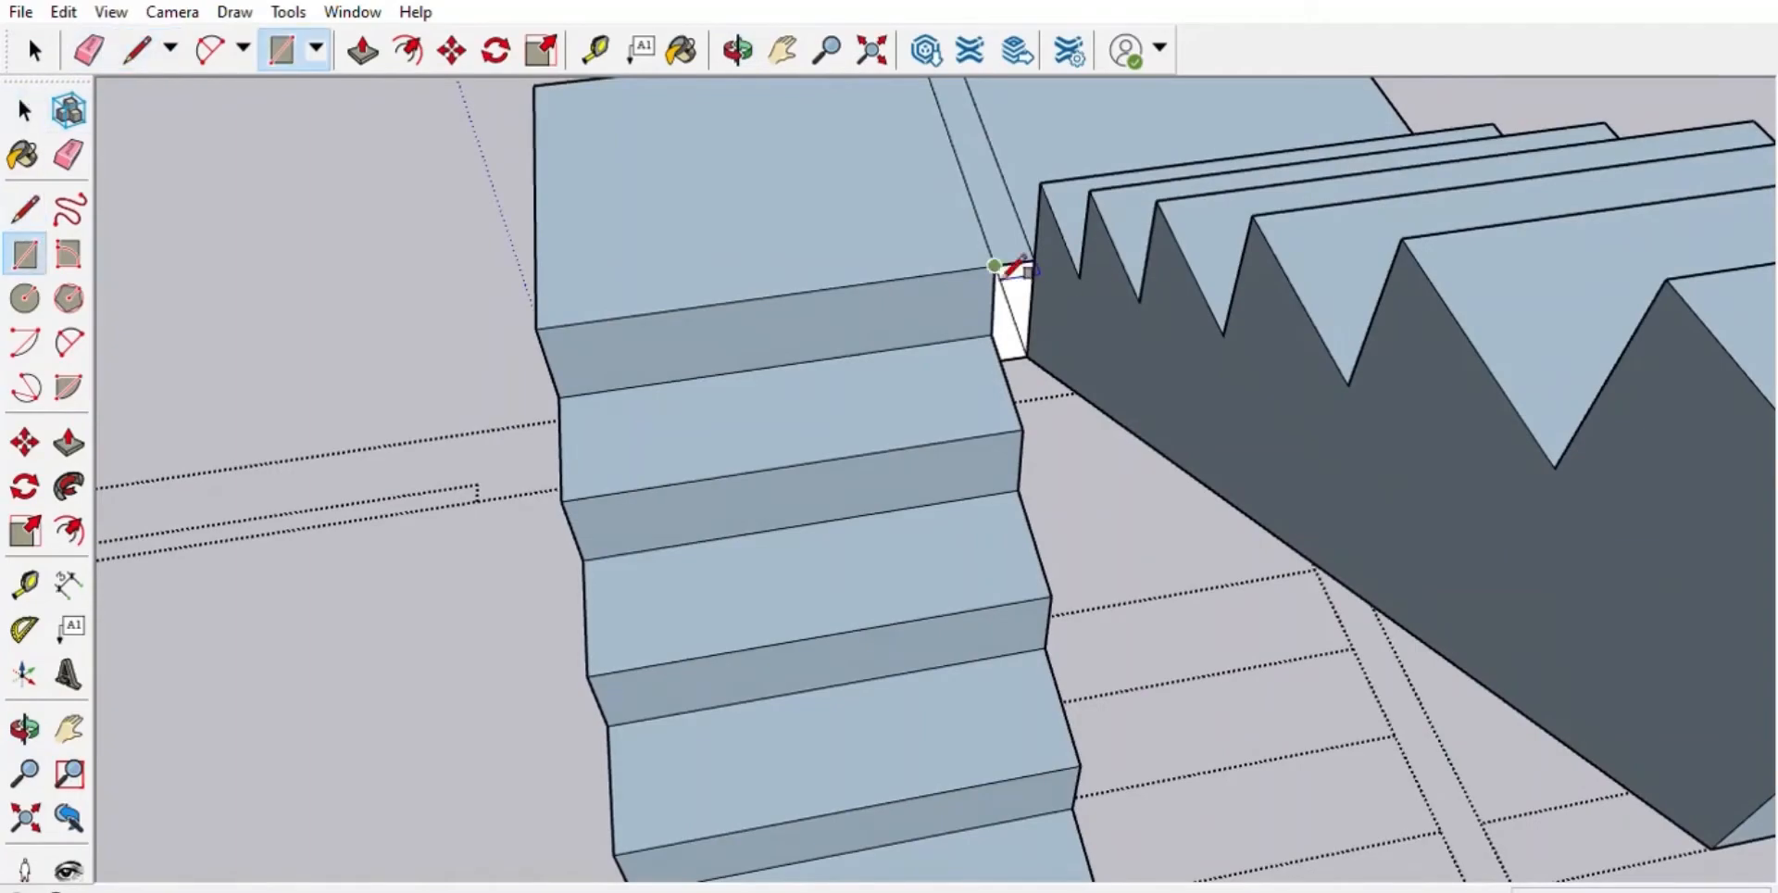
left_click(1030, 355)
key("space")
- Hide the outer walls of the house model to expose its interior
middle_click_drag(990, 218, 932, 725)
scroll(945, 484, "down", 5)
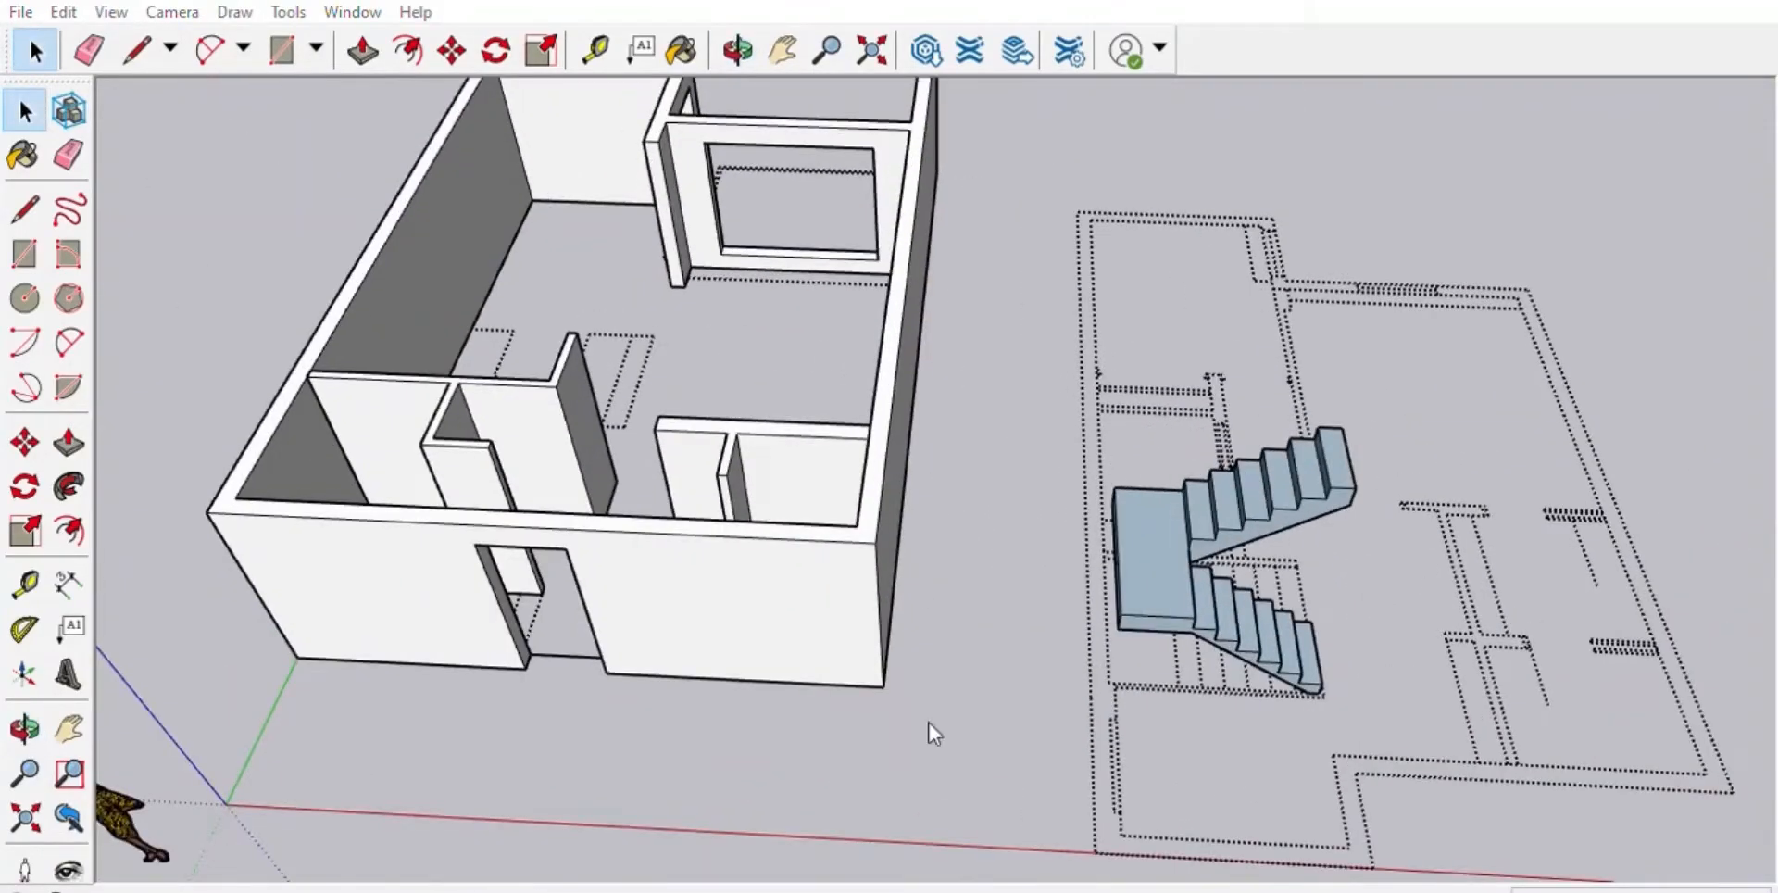
scroll(858, 596, "down", 3)
scroll(1287, 583, "up", 3)
middle_click_drag(1288, 584, 1095, 570)
scroll(1108, 532, "down", 3)
scroll(1096, 570, "down", 1)
left_click_drag(1043, 437, 1184, 600)
left_click(786, 564)
left_click(822, 152)
- Select the whole staircase and make it a group
left_click_drag(1043, 445, 1265, 676)
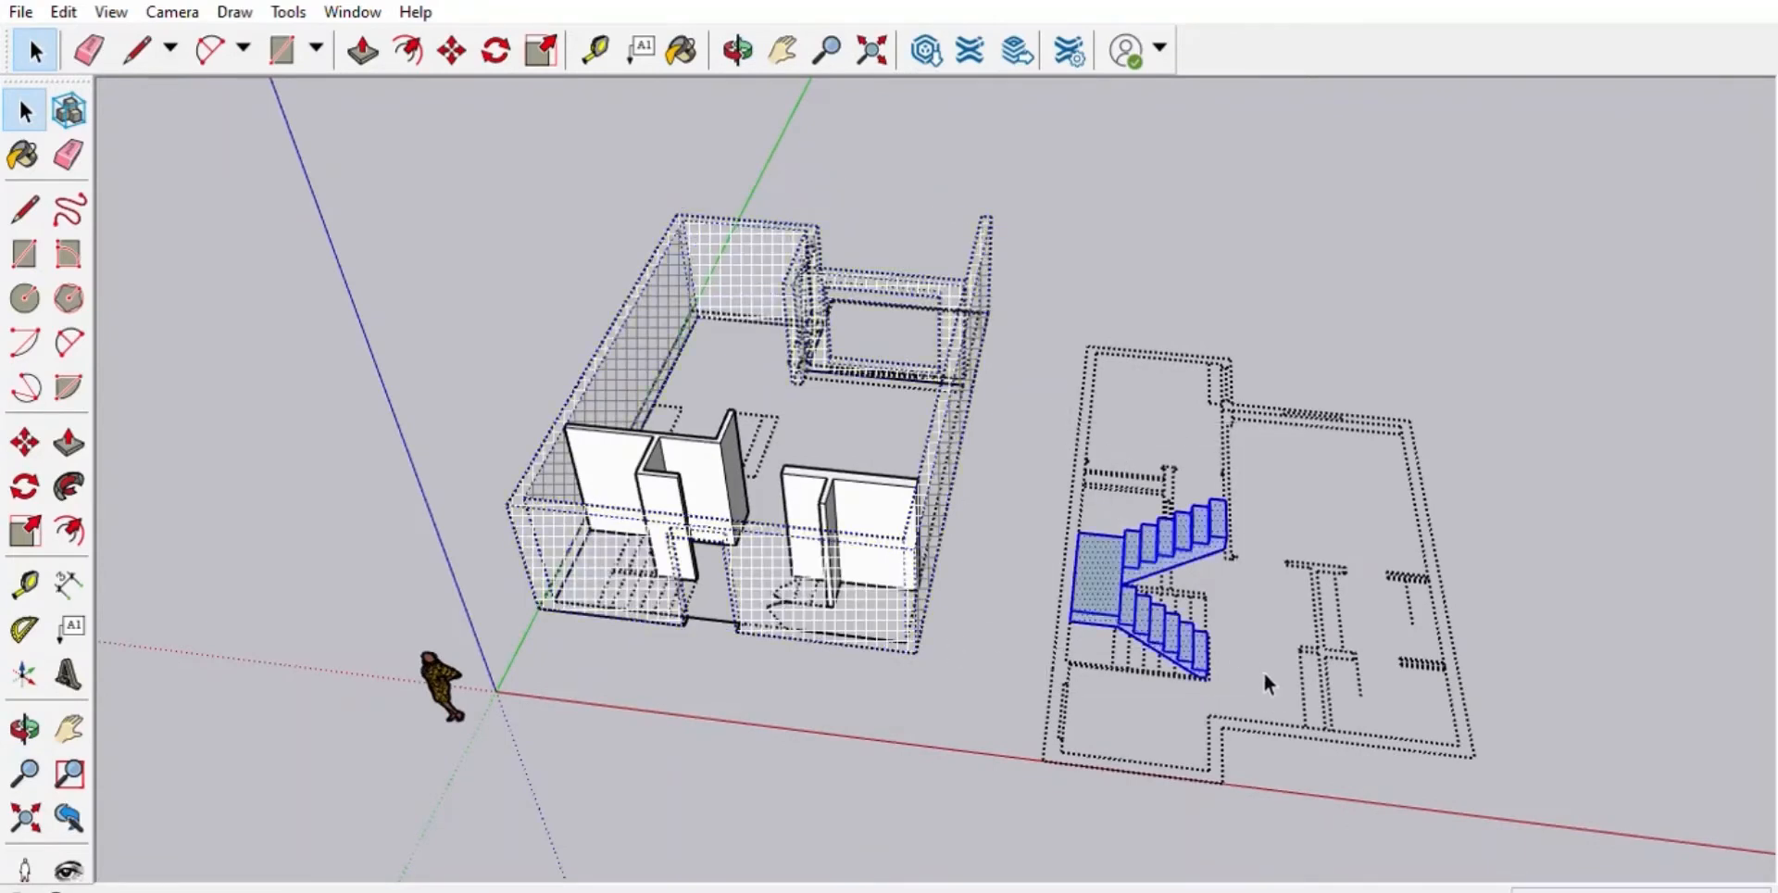
key("ctrl+g")
left_click(1286, 385)
middle_click_drag(1186, 652, 1224, 584)
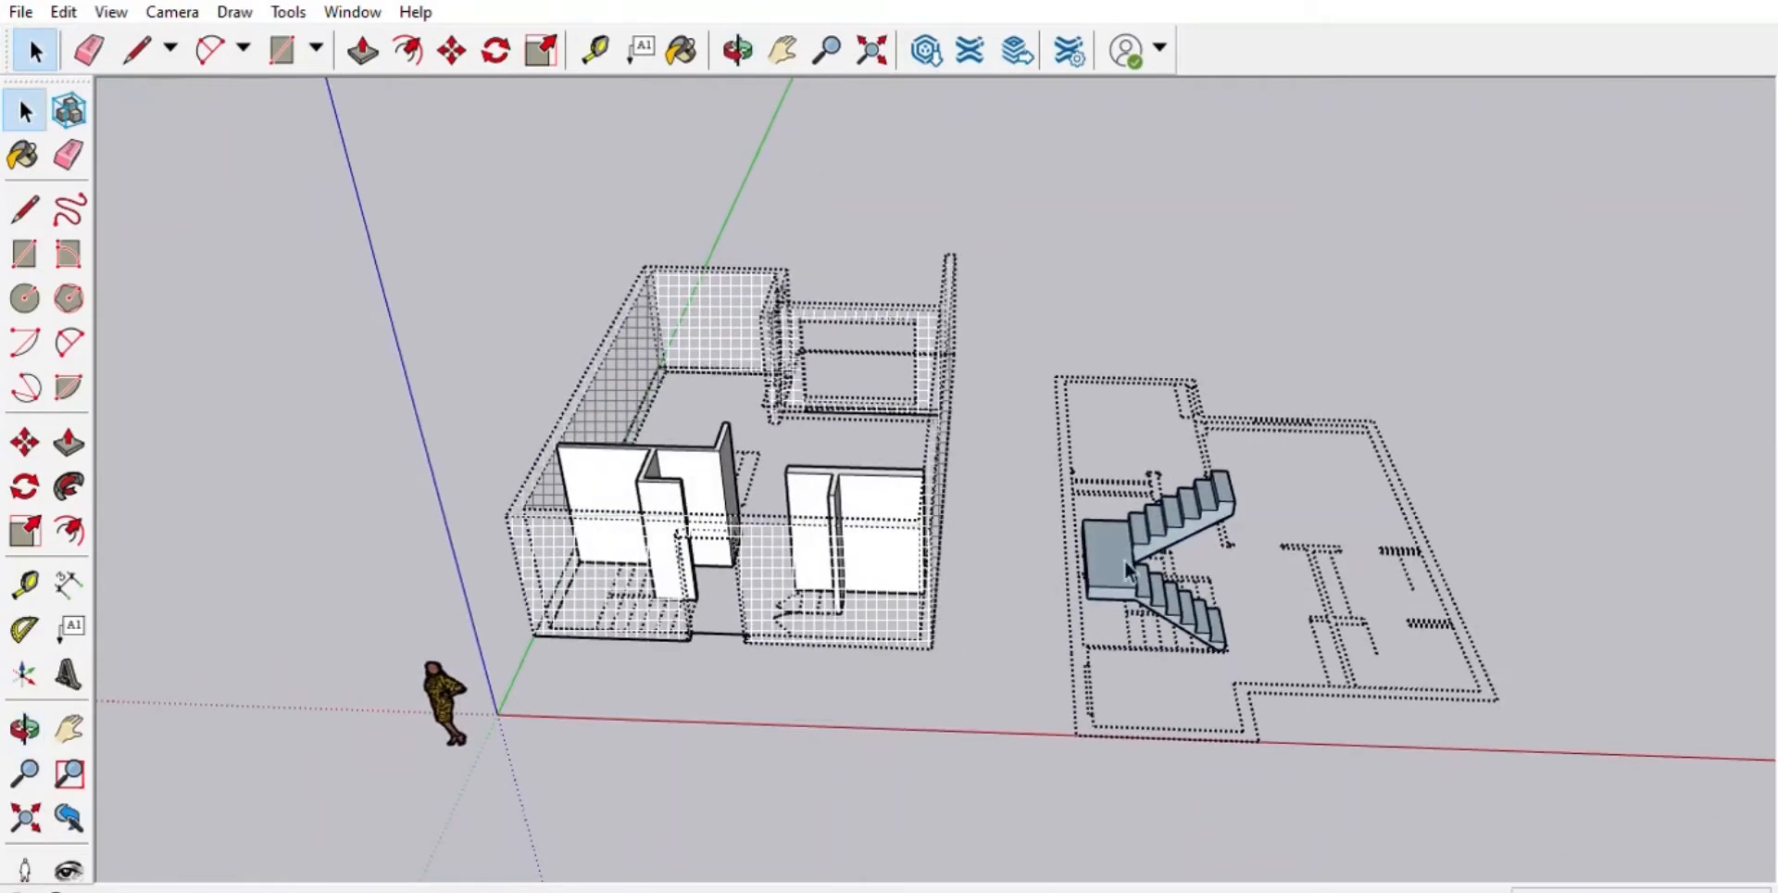
- Move the staircase group into the house, placing the foot of its first flight on the stair outline beside the entrance
left_click(1125, 559)
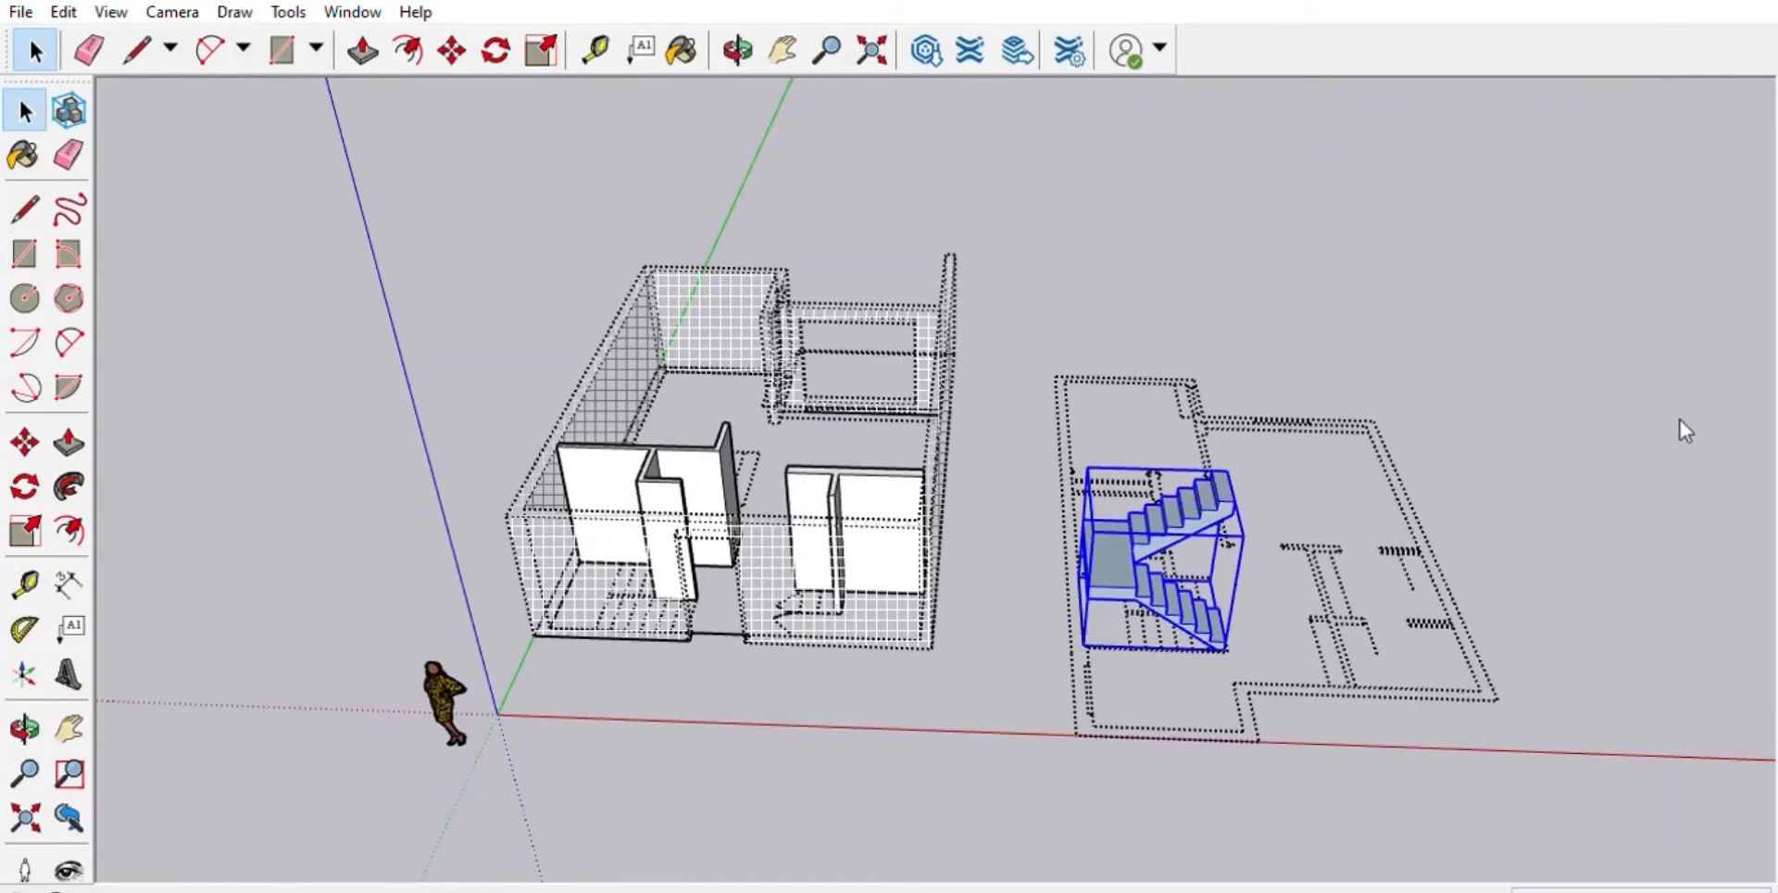
left_click(459, 43)
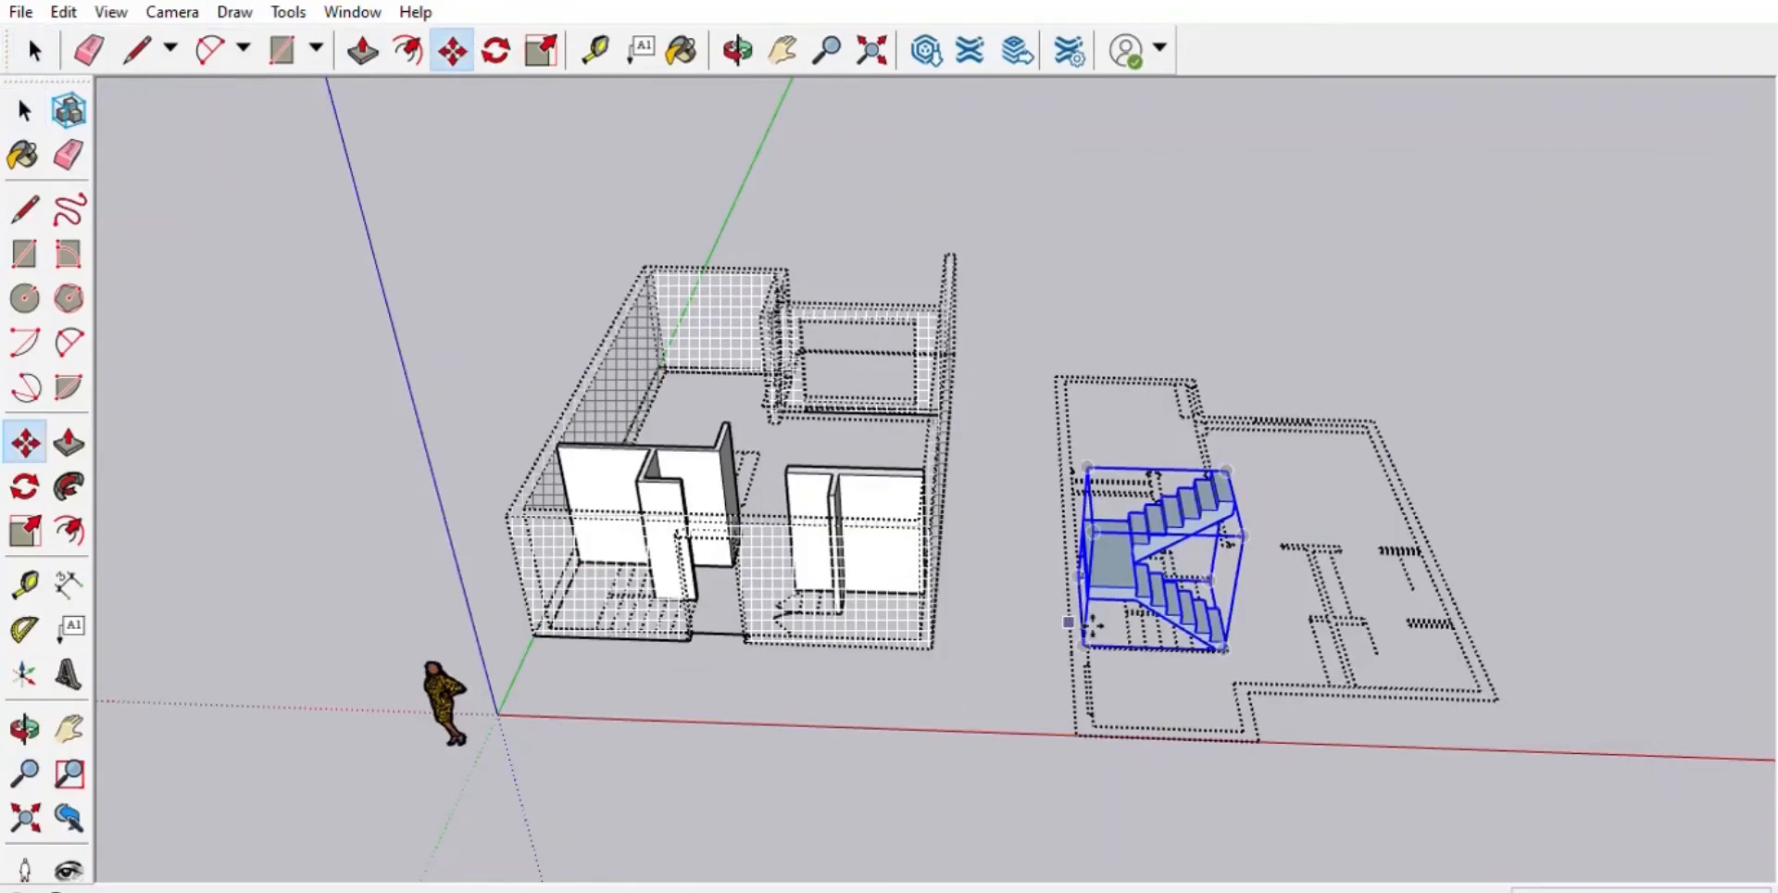
scroll(1227, 648, "up", 3)
left_click(1213, 648)
scroll(741, 625, "down", 2)
scroll(445, 619, "up", 6)
scroll(695, 626, "down", 3)
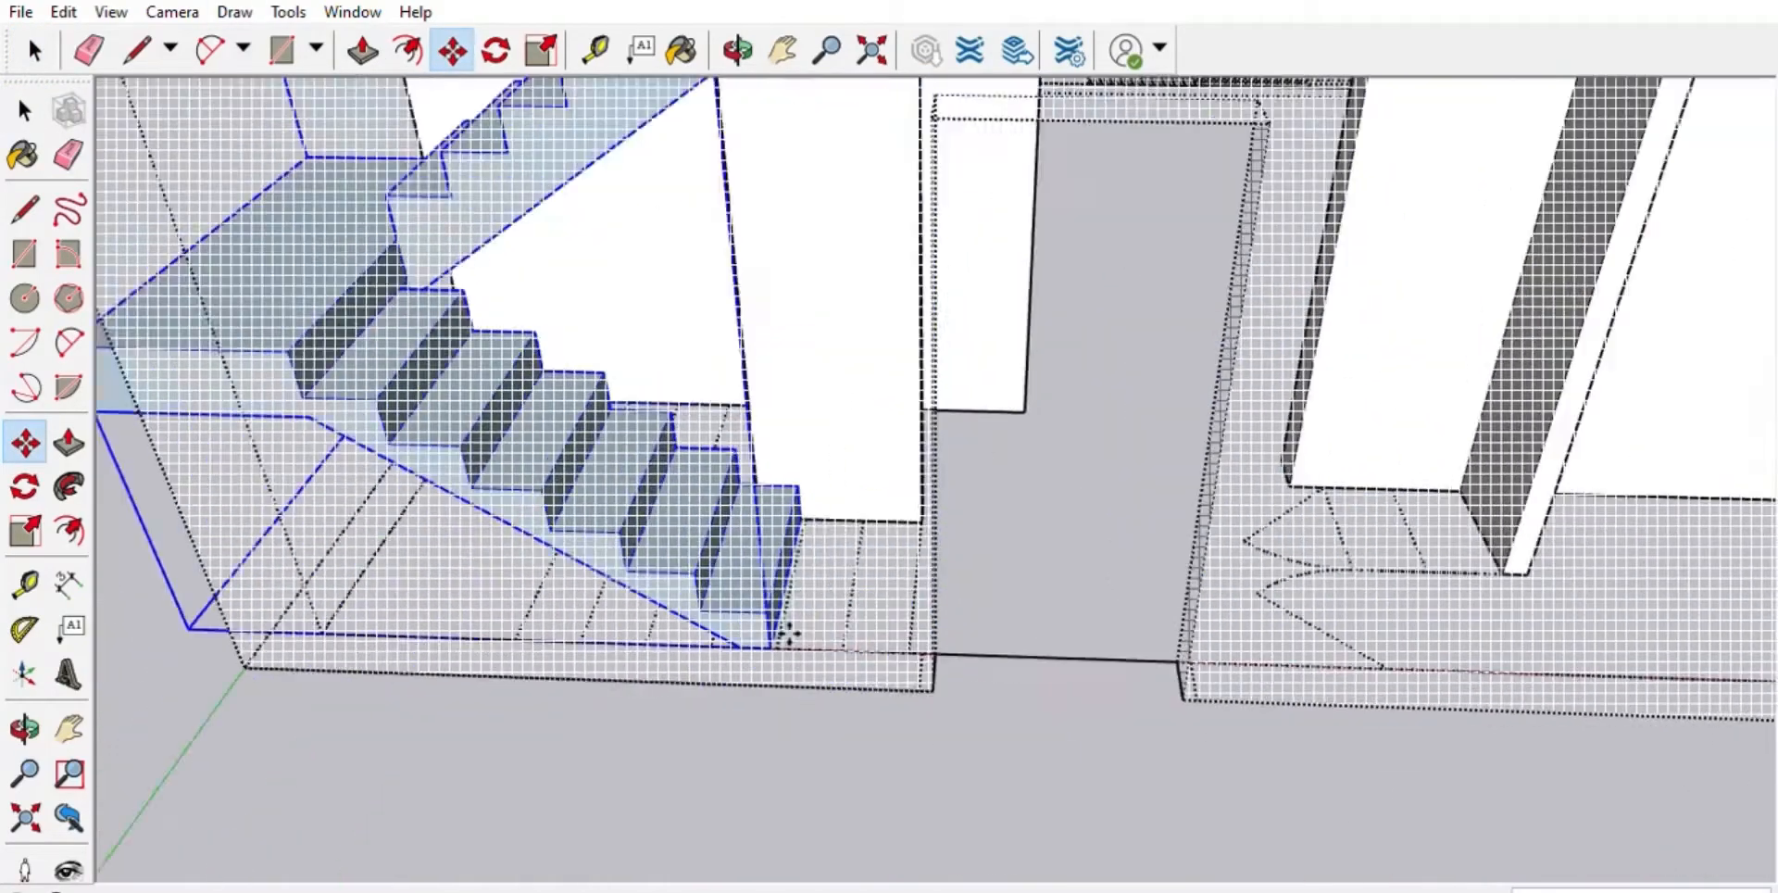
scroll(927, 639, "up", 6)
left_click(949, 667)
middle_click_drag(1026, 667, 1140, 445)
scroll(736, 696, "down", 5)
scroll(737, 696, "down", 2)
key("space")
left_click(219, 782)
- Split the top of the interior wall with a line and push the section beside the staircase down to the floor
double_click(960, 420)
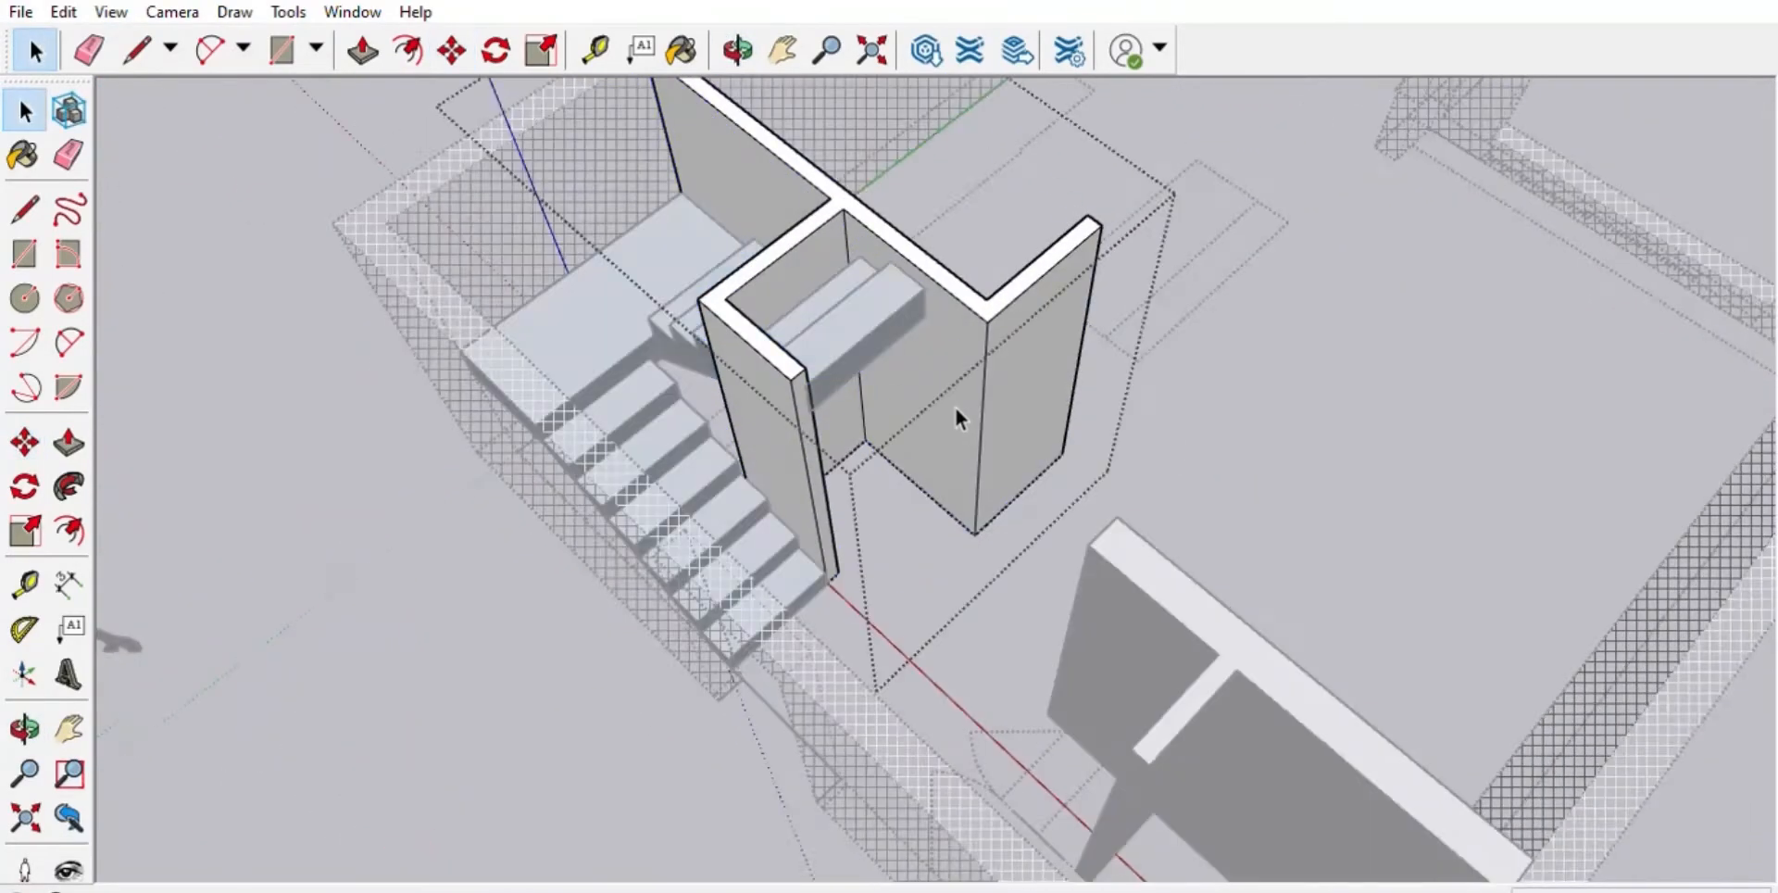
left_click(134, 45)
scroll(794, 361, "up", 3)
left_click(846, 147)
left_click(861, 158)
left_click(355, 50)
left_click(712, 279)
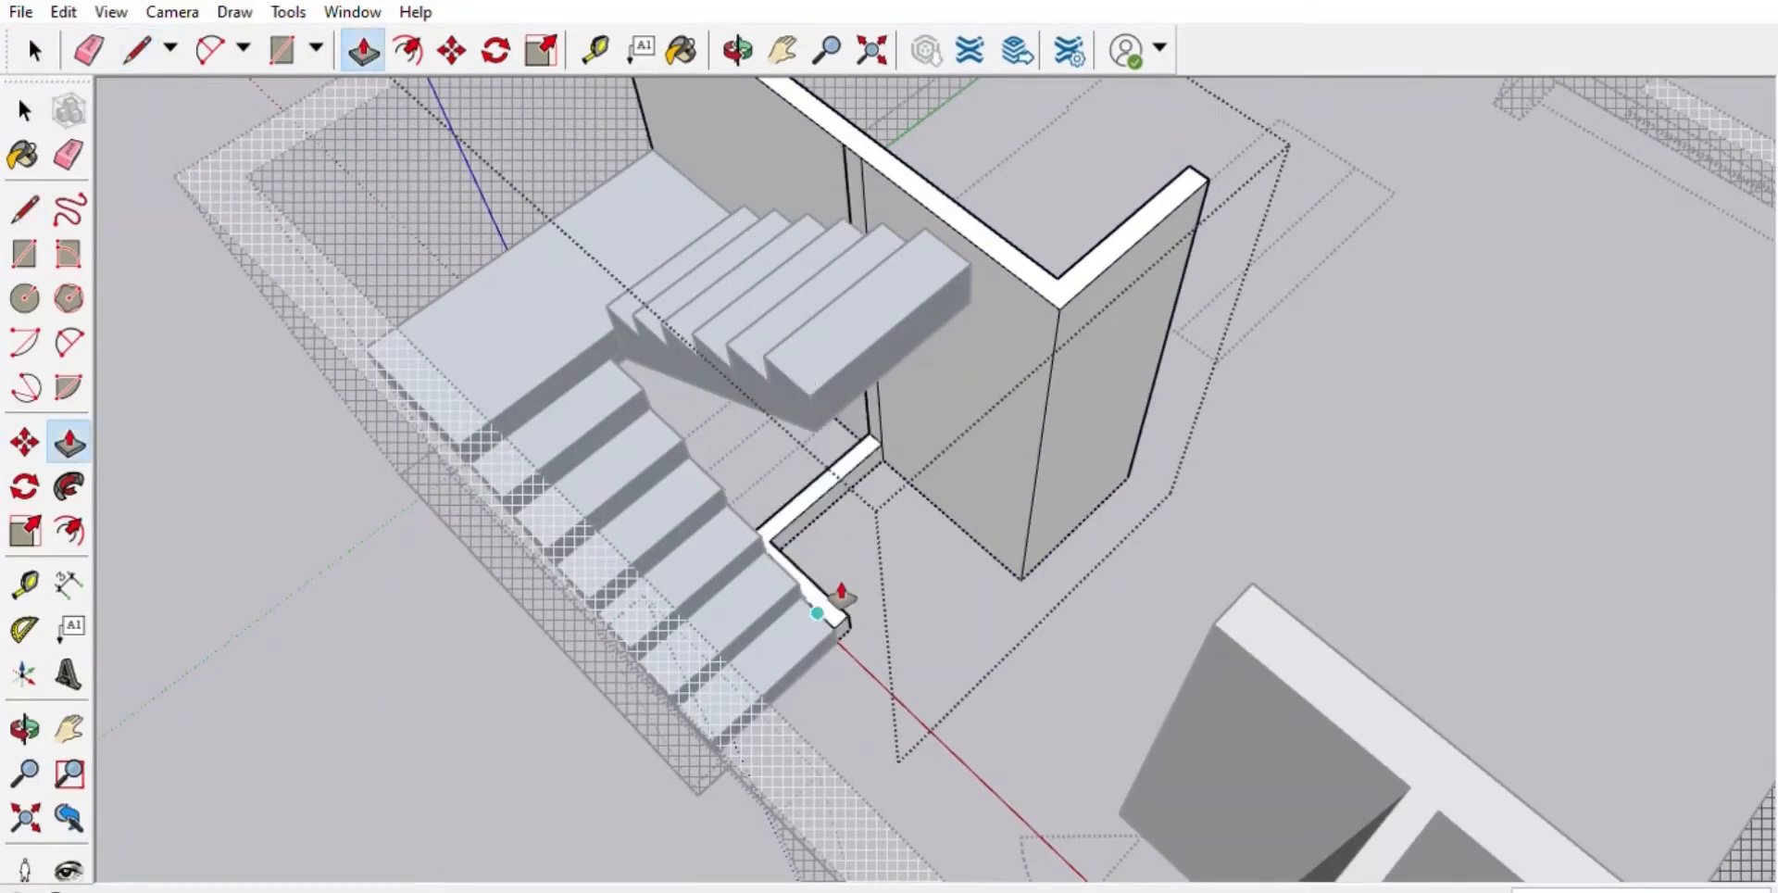
left_click(824, 602)
key("space")
left_click(305, 600)
left_click(90, 50)
left_click(865, 210)
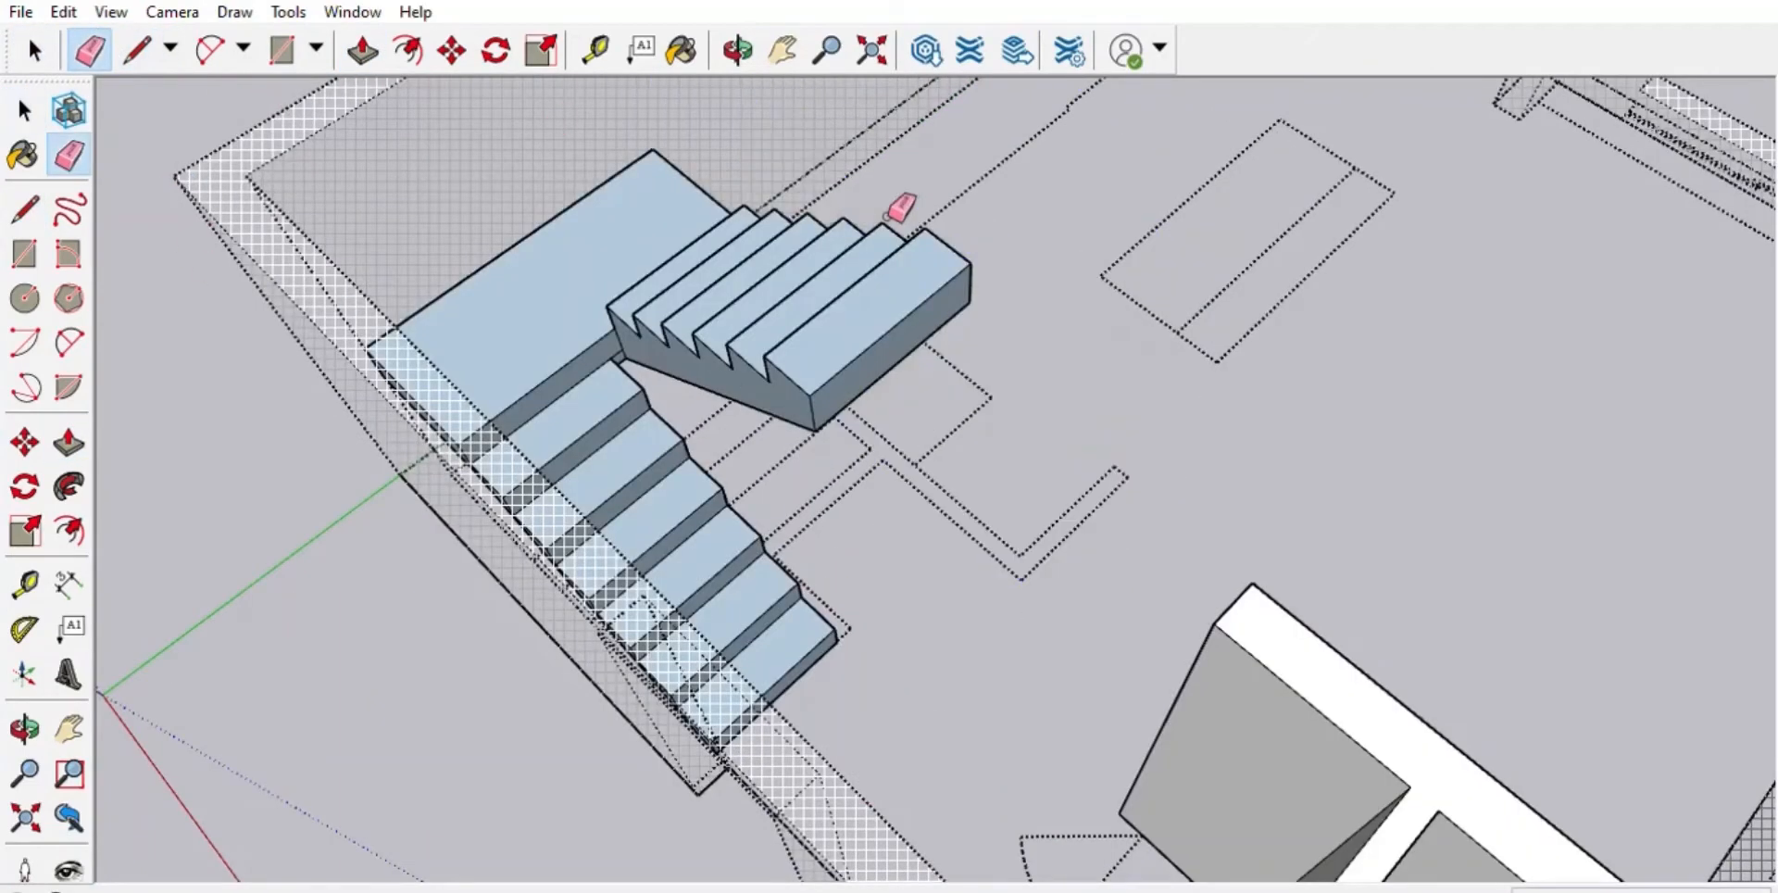
key("ctrl+z")
- Delete the leftover vertical edge on the interior wall's face behind the upper flight
key("space")
scroll(891, 182, "up", 3)
double_click(891, 183)
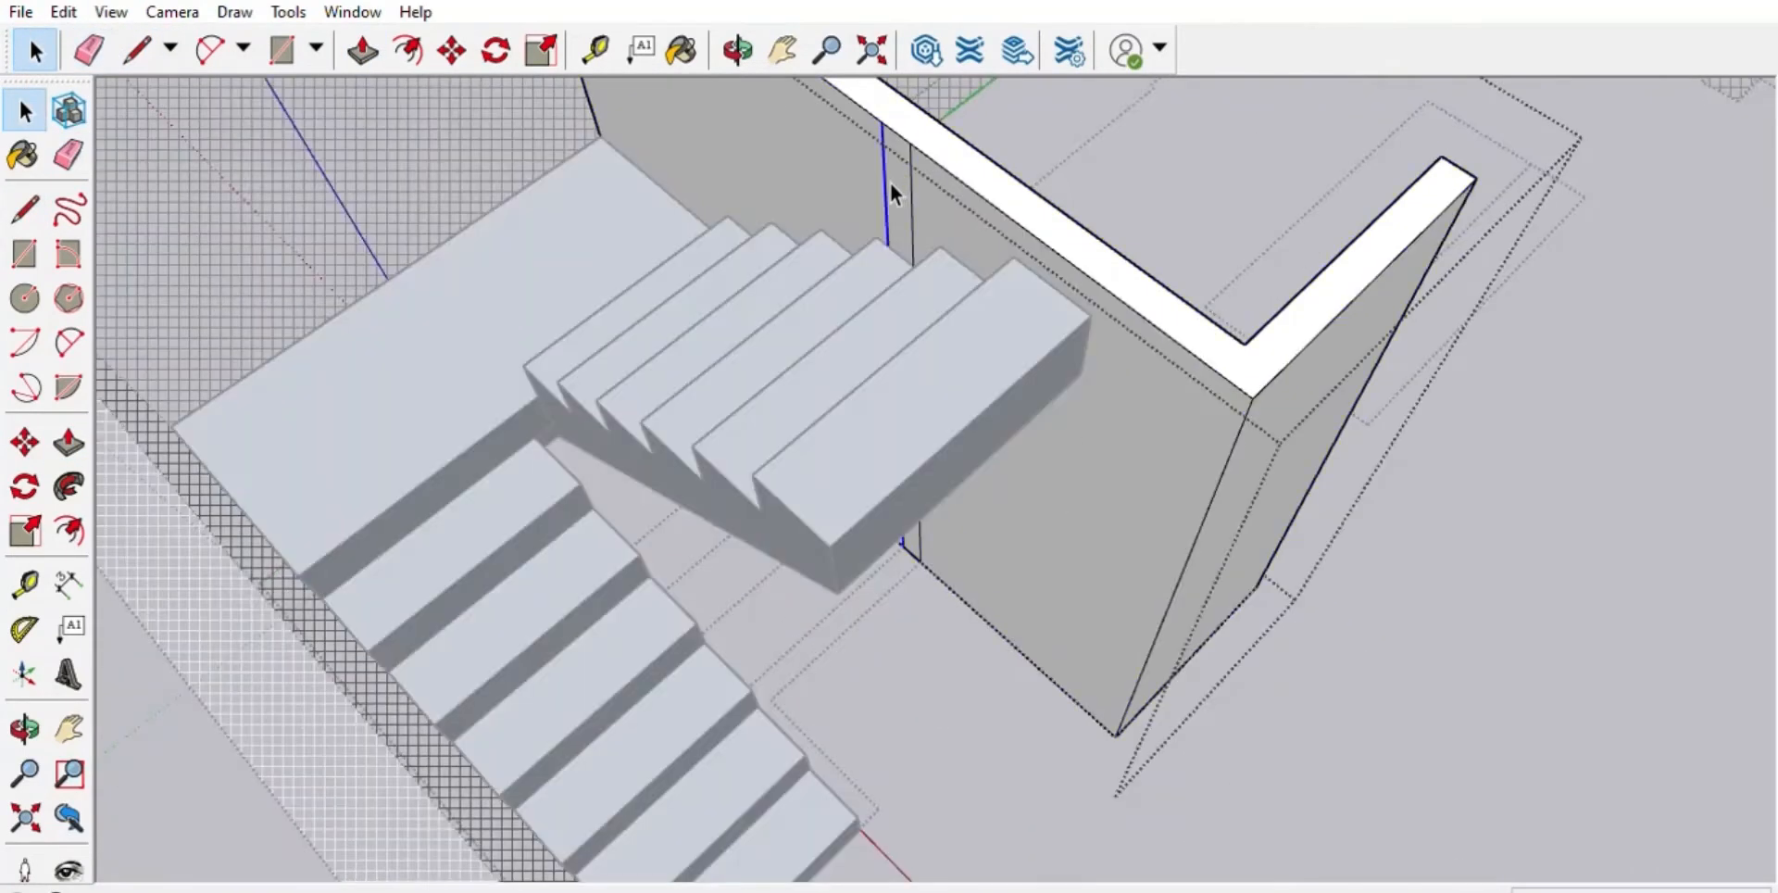
key("Delete")
scroll(906, 244, "down", 5)
left_click(639, 576)
- Scale the staircase group slightly in depth to fit it against the interior wall behind it
middle_click_drag(639, 565, 815, 518)
left_click(773, 357)
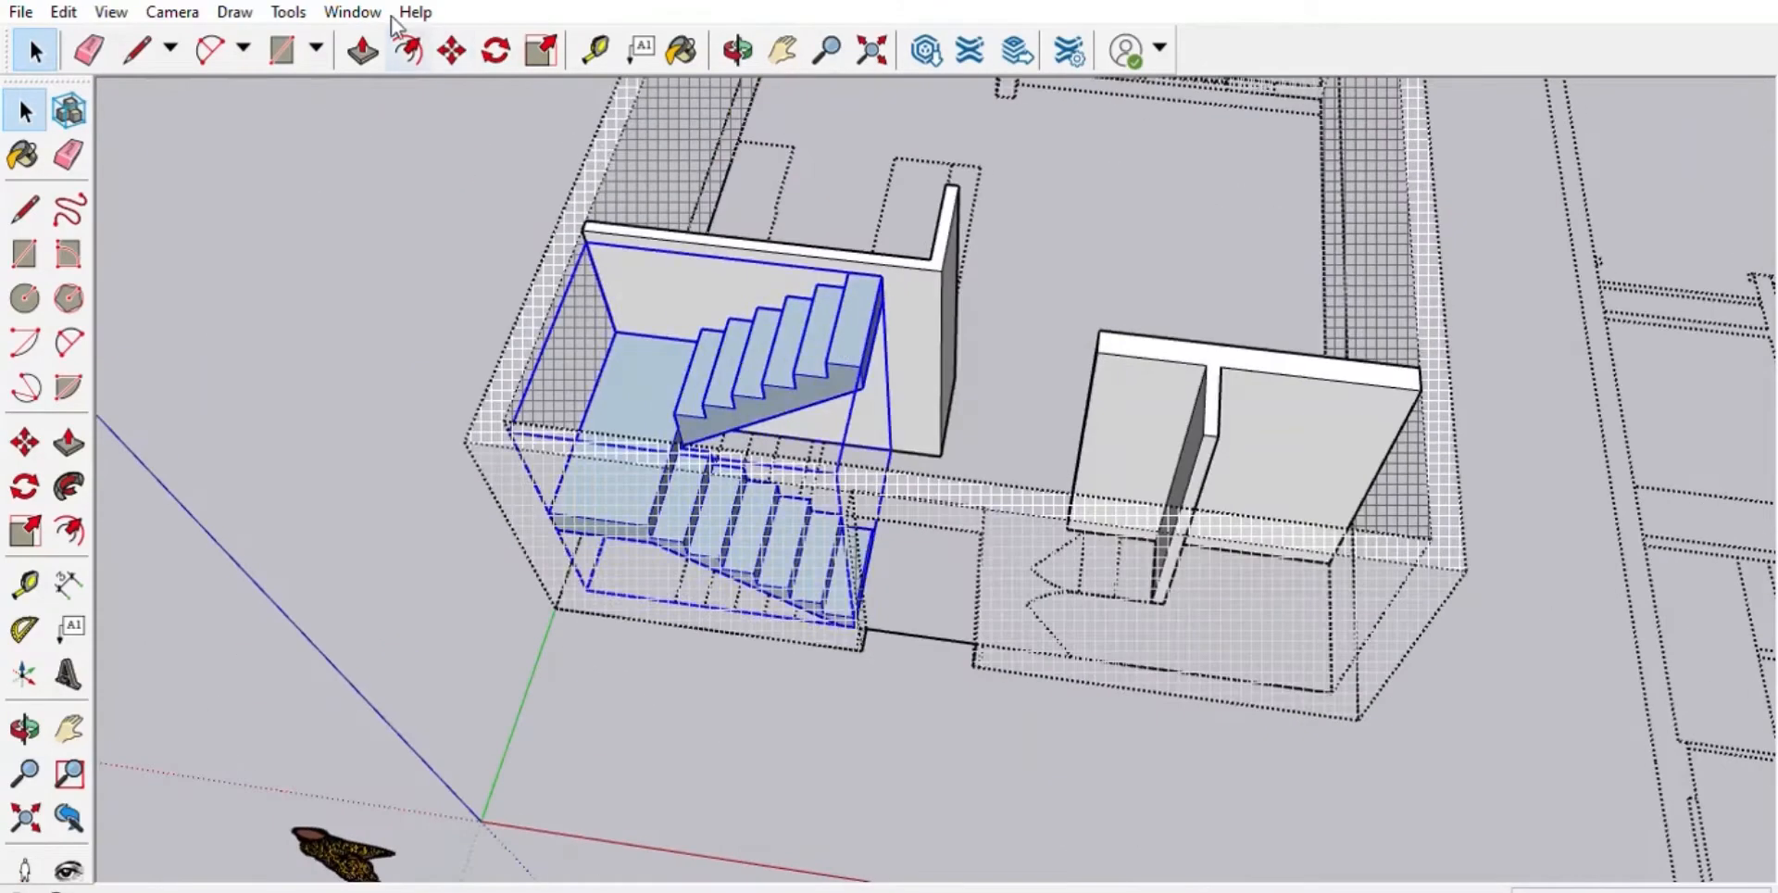
left_click(542, 50)
scroll(704, 315, "up", 3)
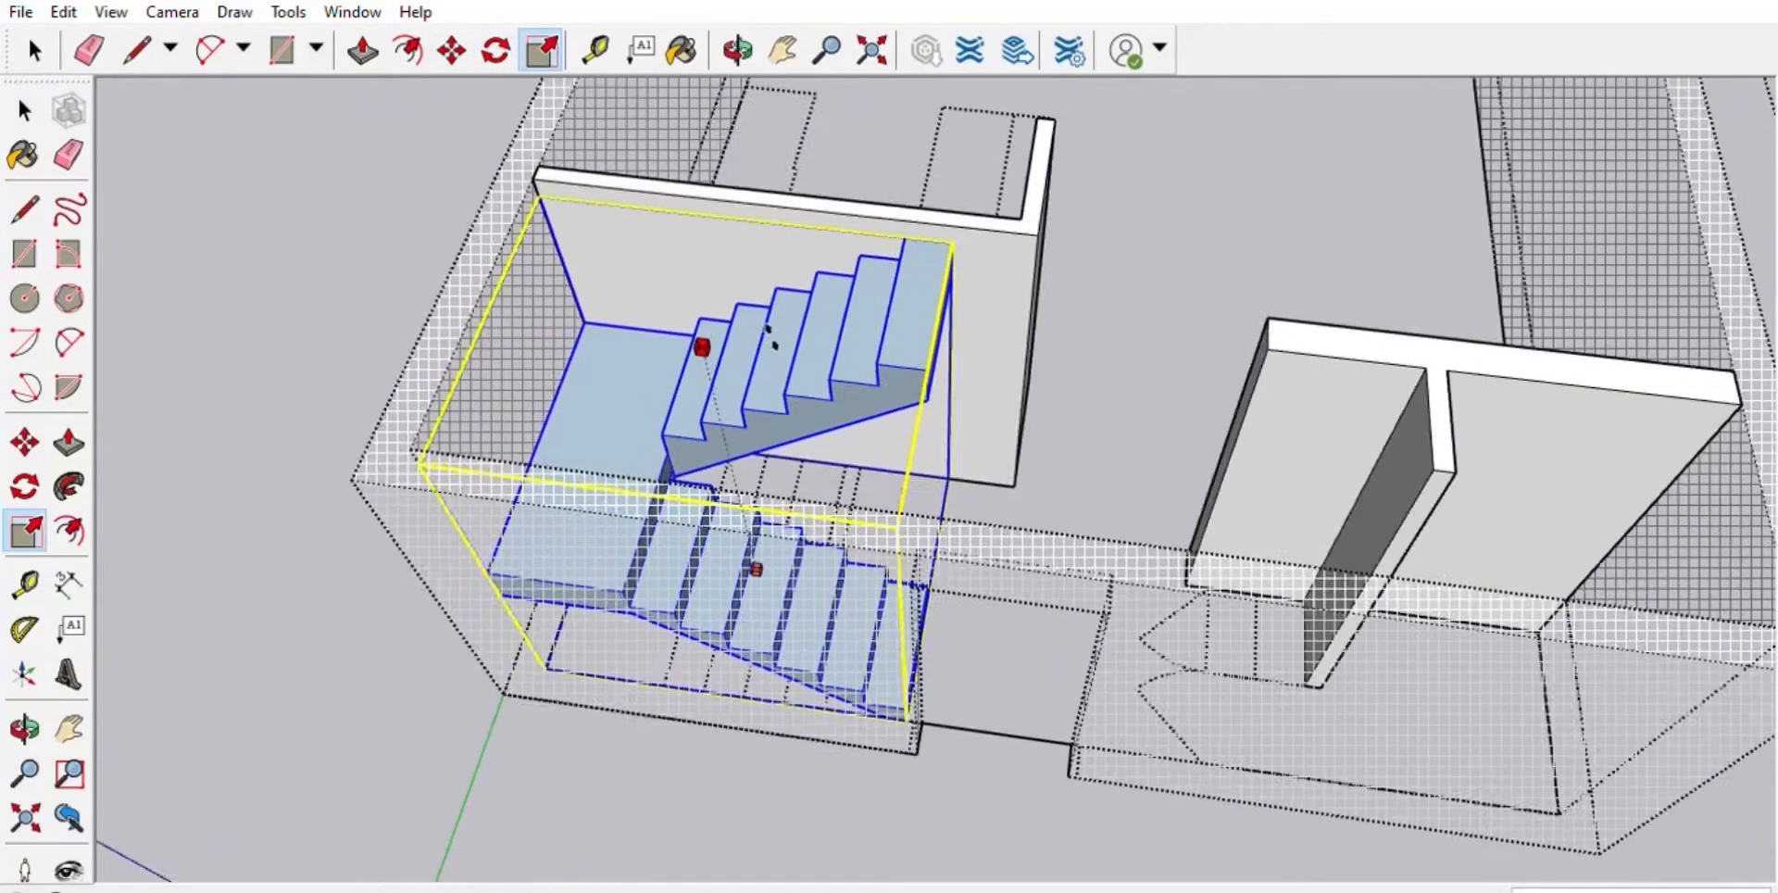
mouse_move(706, 313)
left_mouse_down()
mouse_move(711, 333)
mouse_move(732, 320)
left_mouse_up()
scroll(1071, 262, "up", 5)
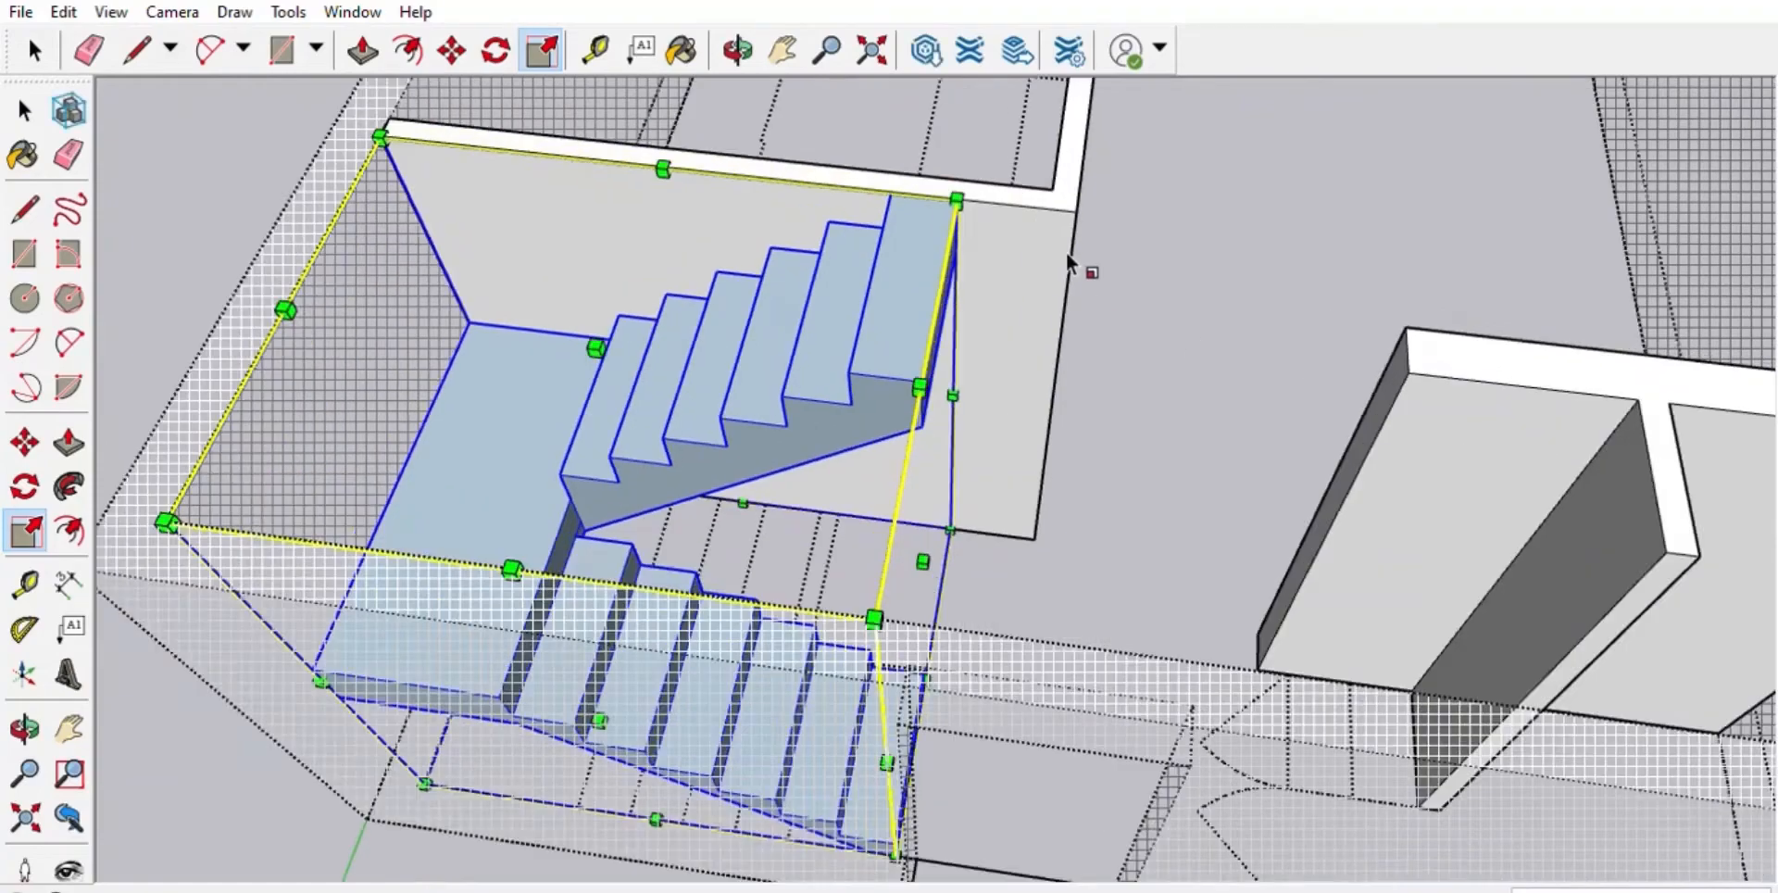
middle_click_drag(1083, 264, 1199, 231)
scroll(1199, 232, "down", 6)
- Unhide the outer walls of the house model
key("space")
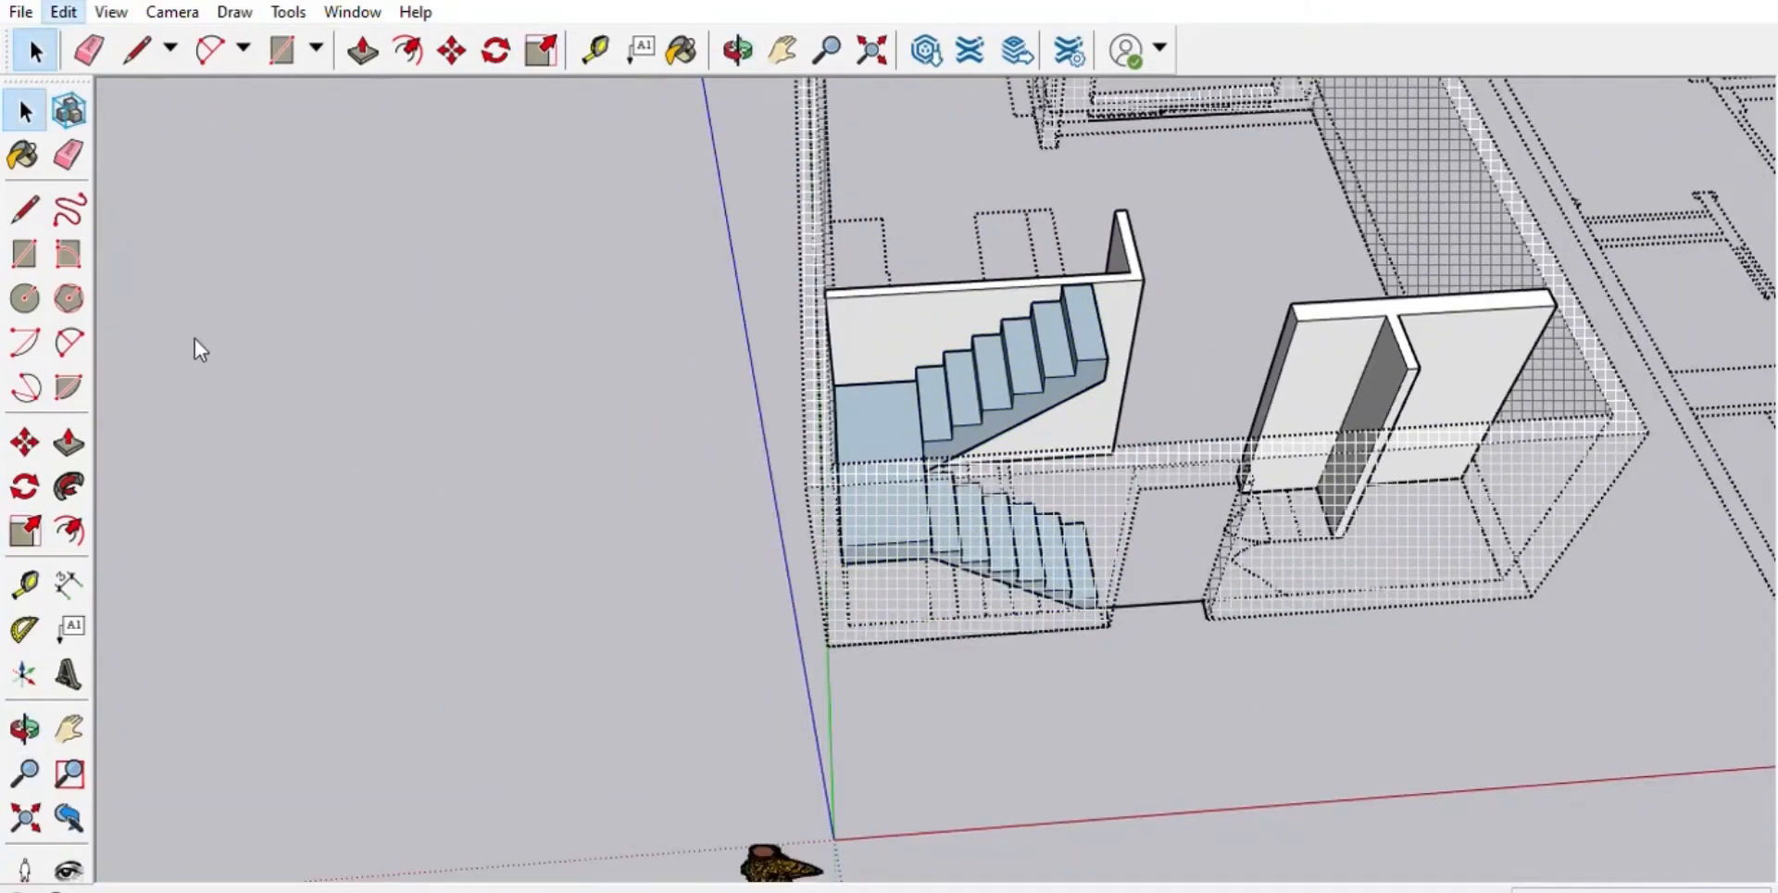
middle_click_drag(198, 345, 52, 413)
middle_click_drag(982, 528, 1250, 722)
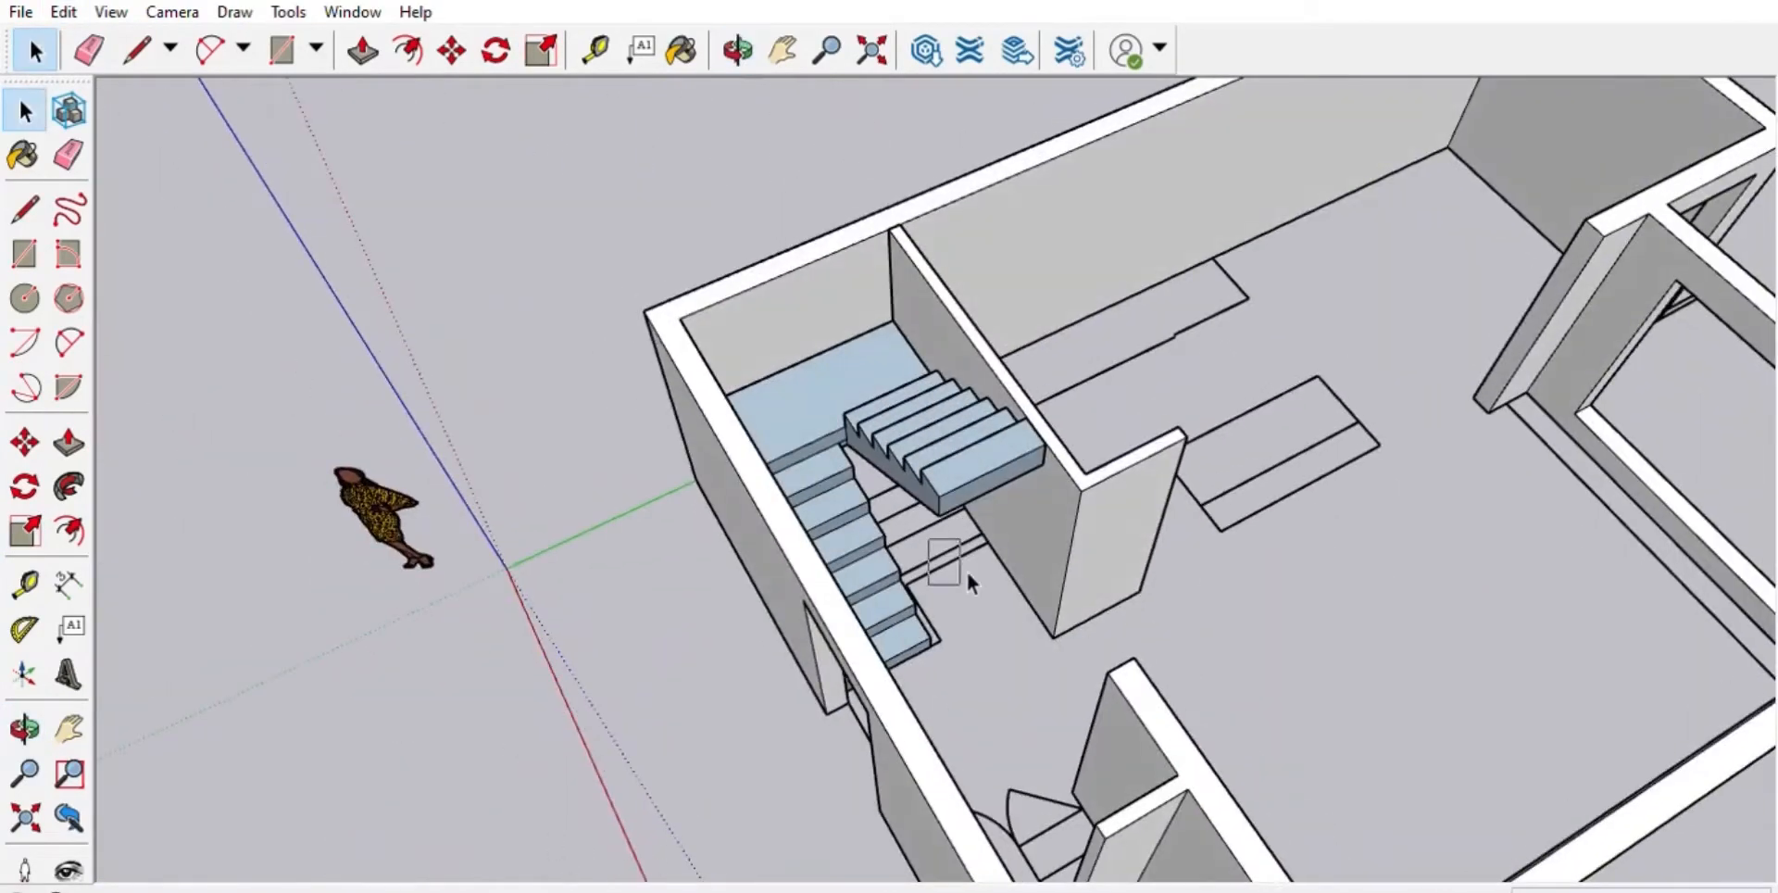
left_click(957, 547)
left_click(621, 616)
- Examine the whole house with its staircase in place and the floor plan lying beside it
scroll(621, 619, "down", 4)
middle_click_drag(278, 556, 520, 453)
scroll(520, 453, "down", 2)
middle_click_drag(889, 532, 991, 547)
scroll(1011, 609, "up", 3)
scroll(1016, 616, "up", 3)
middle_click_drag(686, 546, 438, 550)
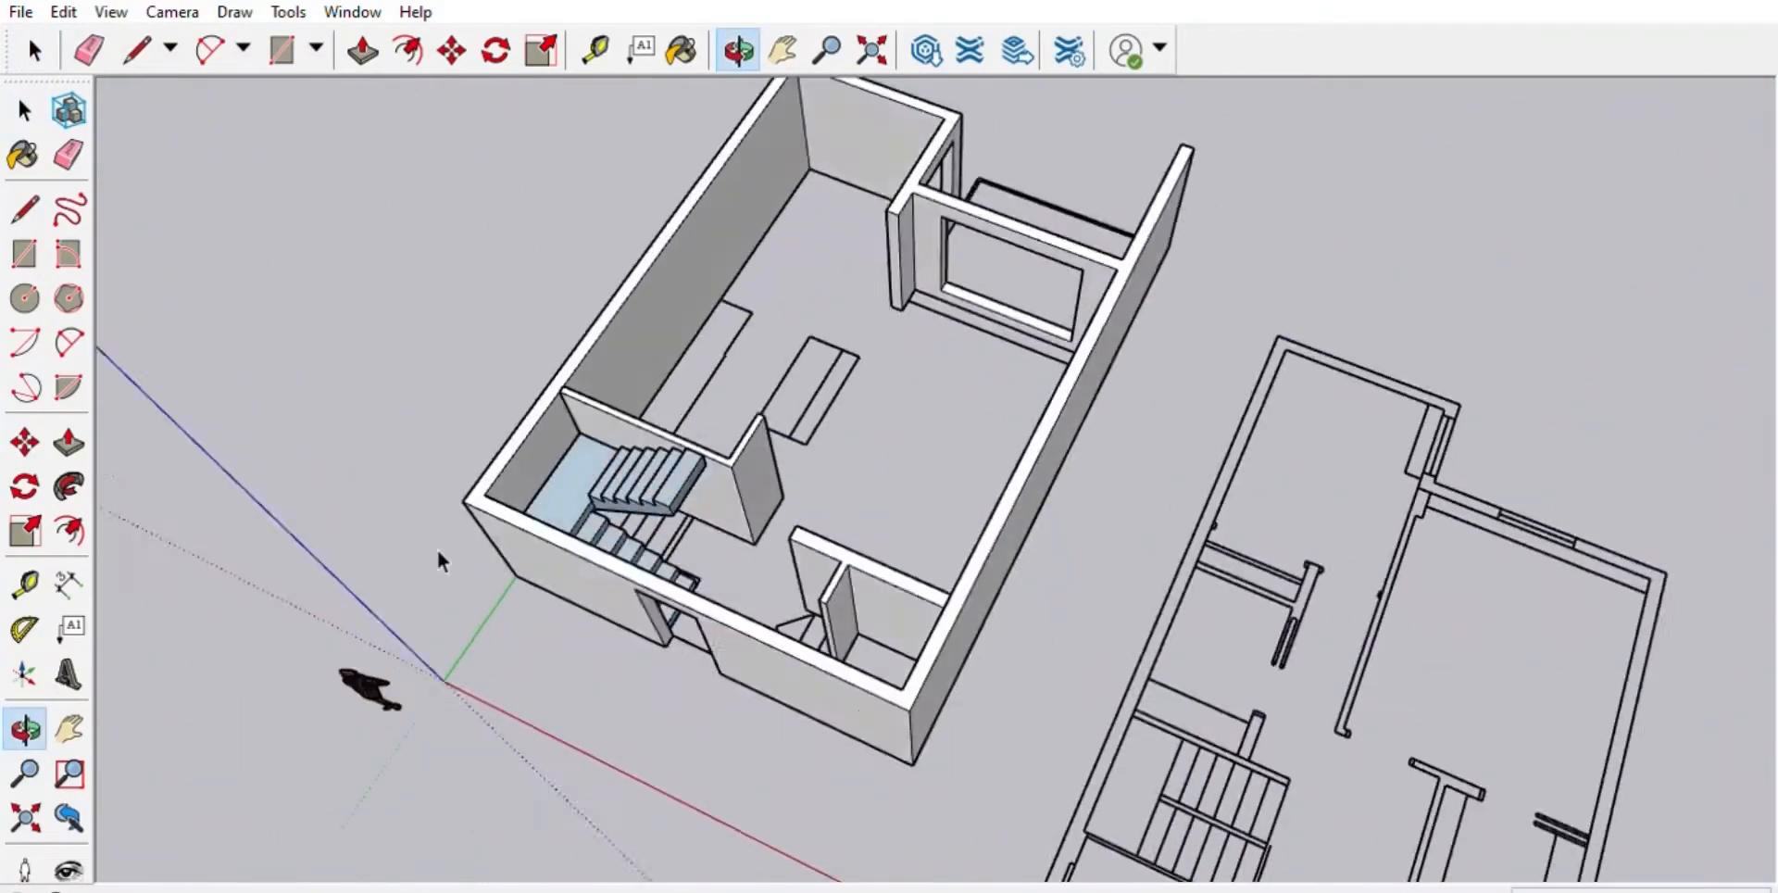
scroll(681, 398, "down", 4)
middle_click_drag(938, 609, 1065, 546)
scroll(1056, 556, "up", 3)
- Trace the outer boundary of the floor plan beside the house with lines to fill it with a face
key("l")
scroll(986, 622, "up", 2)
scroll(850, 778, "up", 2)
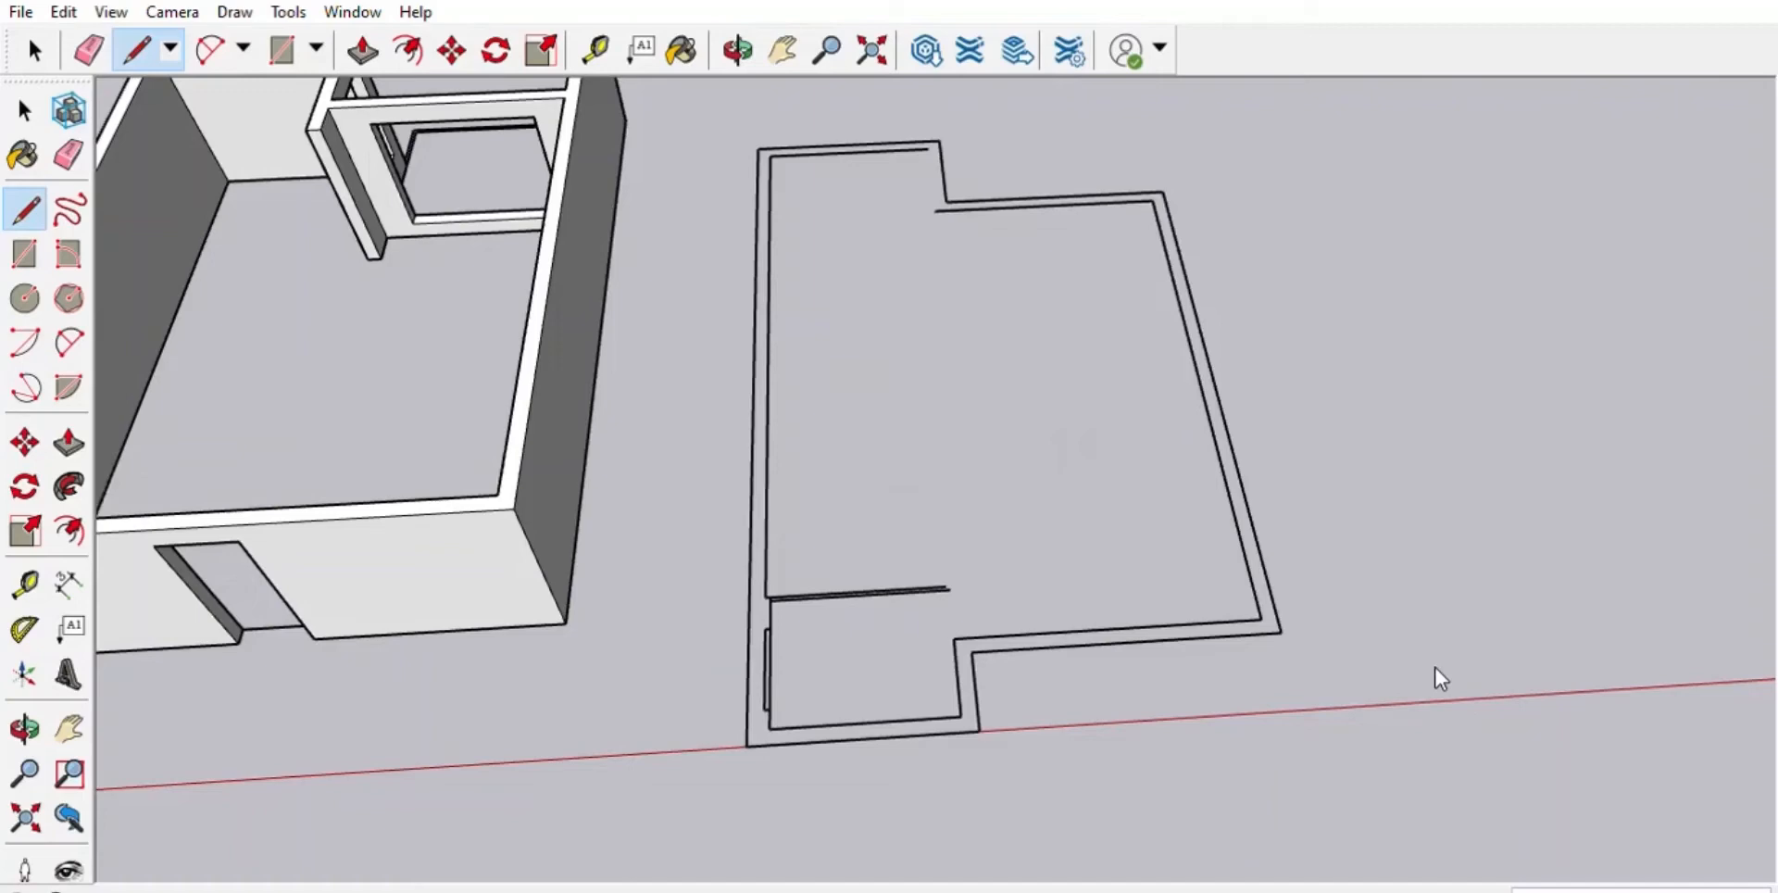
left_click(35, 51)
scroll(1111, 652, "down", 2)
scroll(1098, 662, "up", 3)
left_click(137, 50)
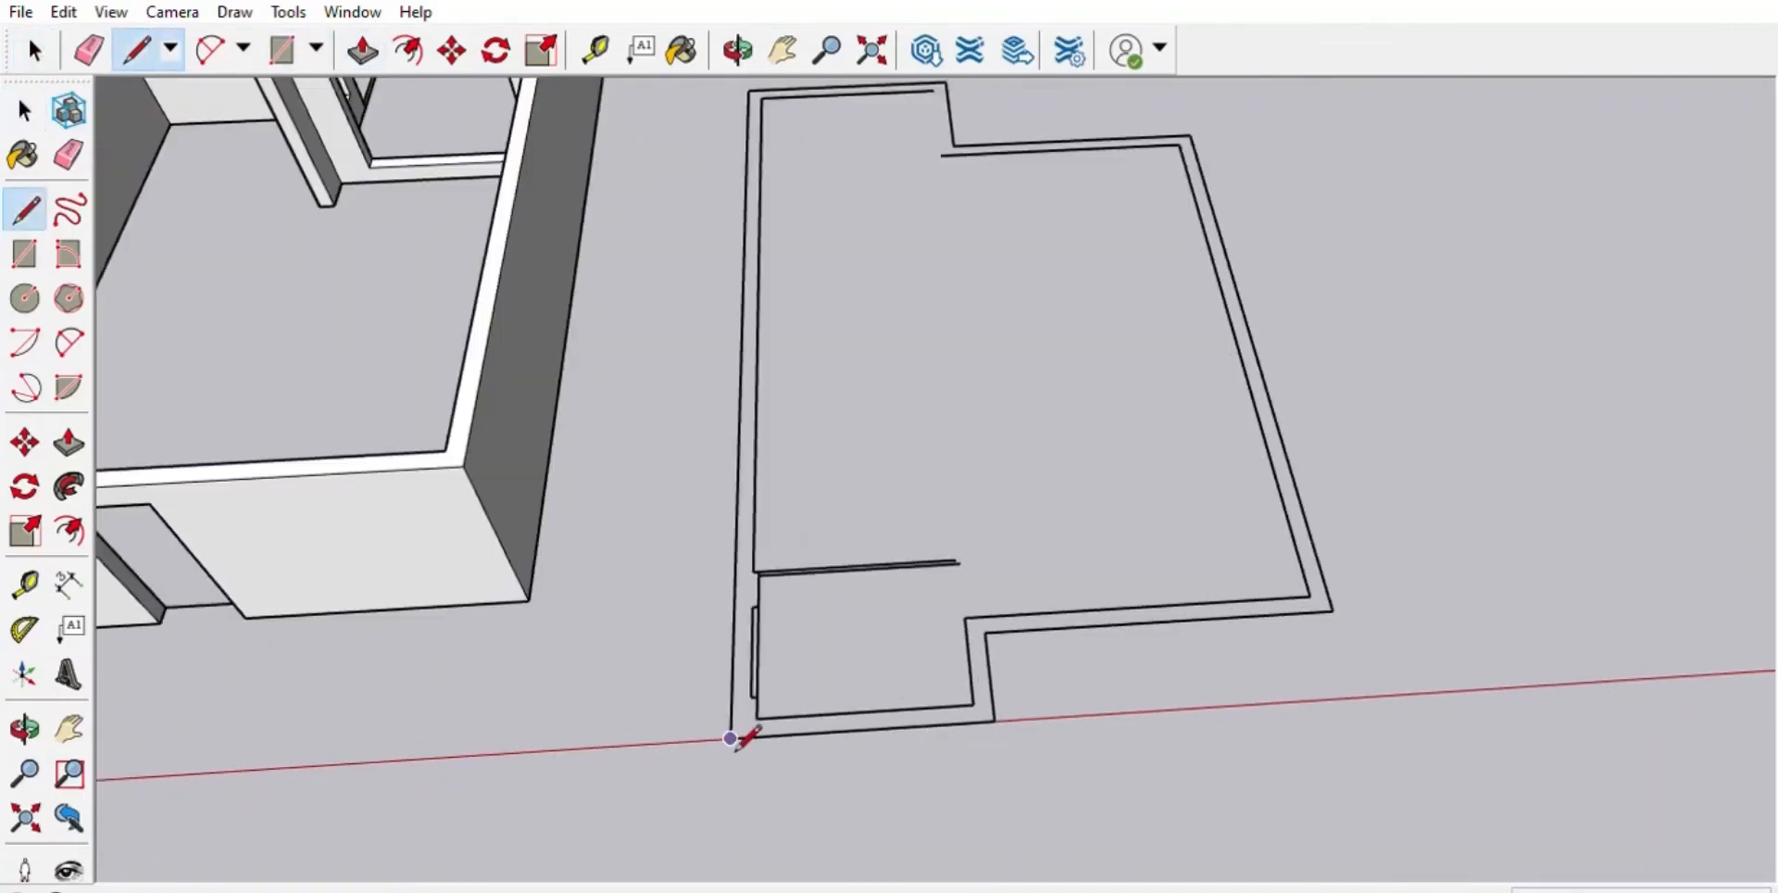
scroll(1269, 246, "up", 5)
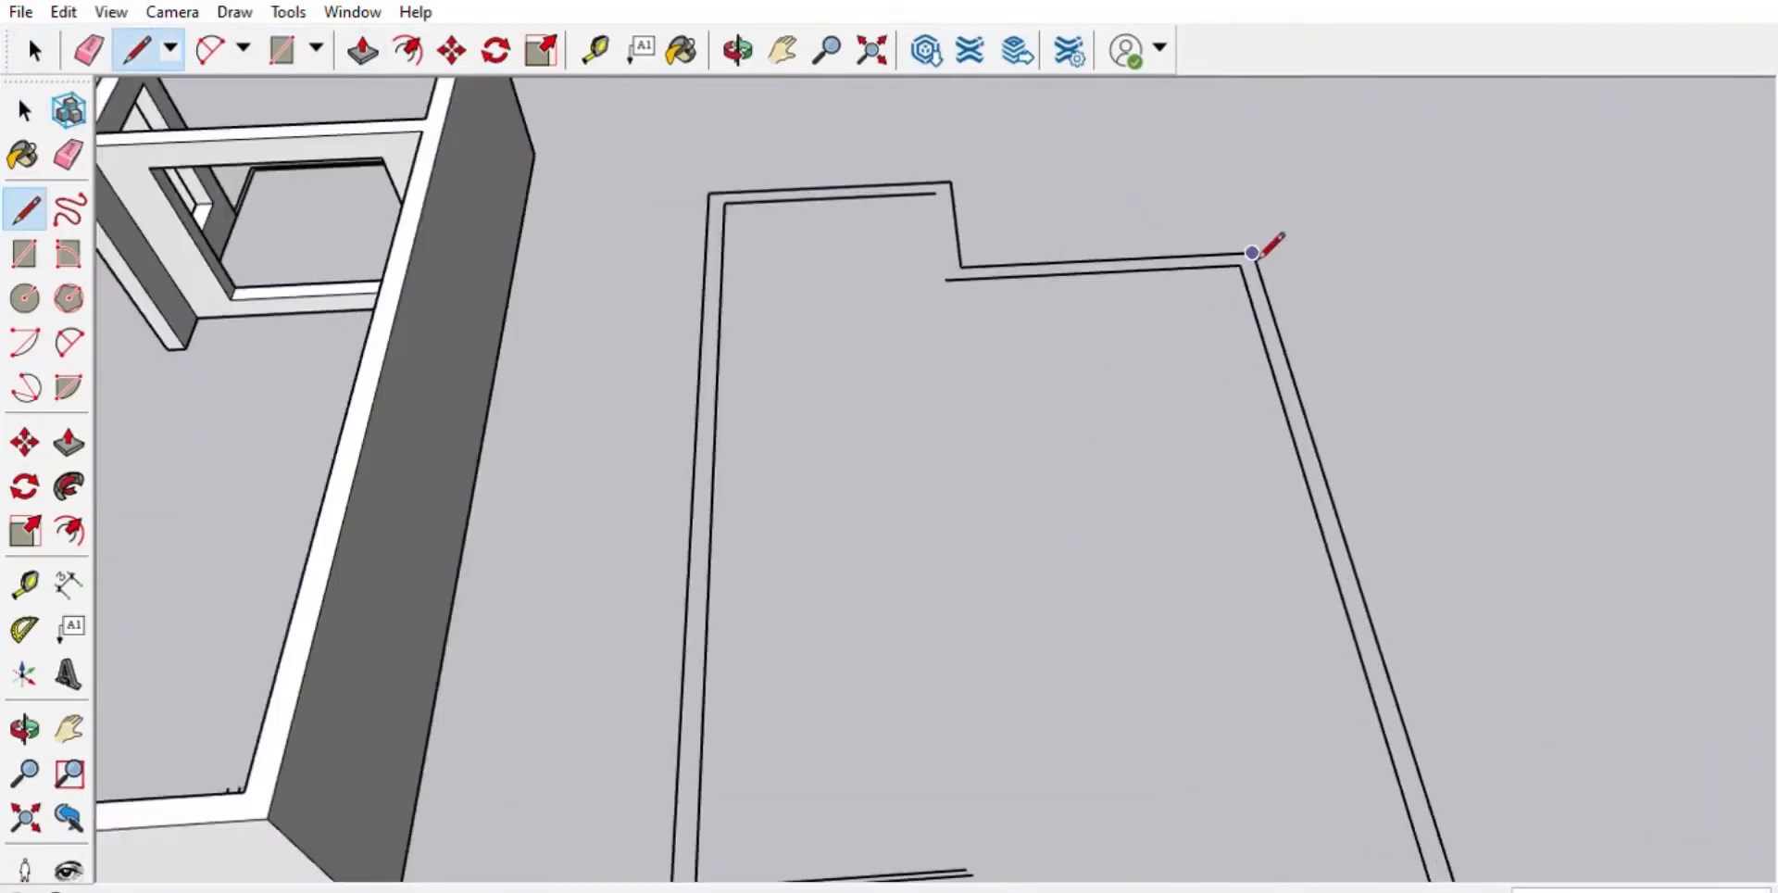
left_click(852, 160)
left_click(527, 174)
scroll(506, 289, "down", 6)
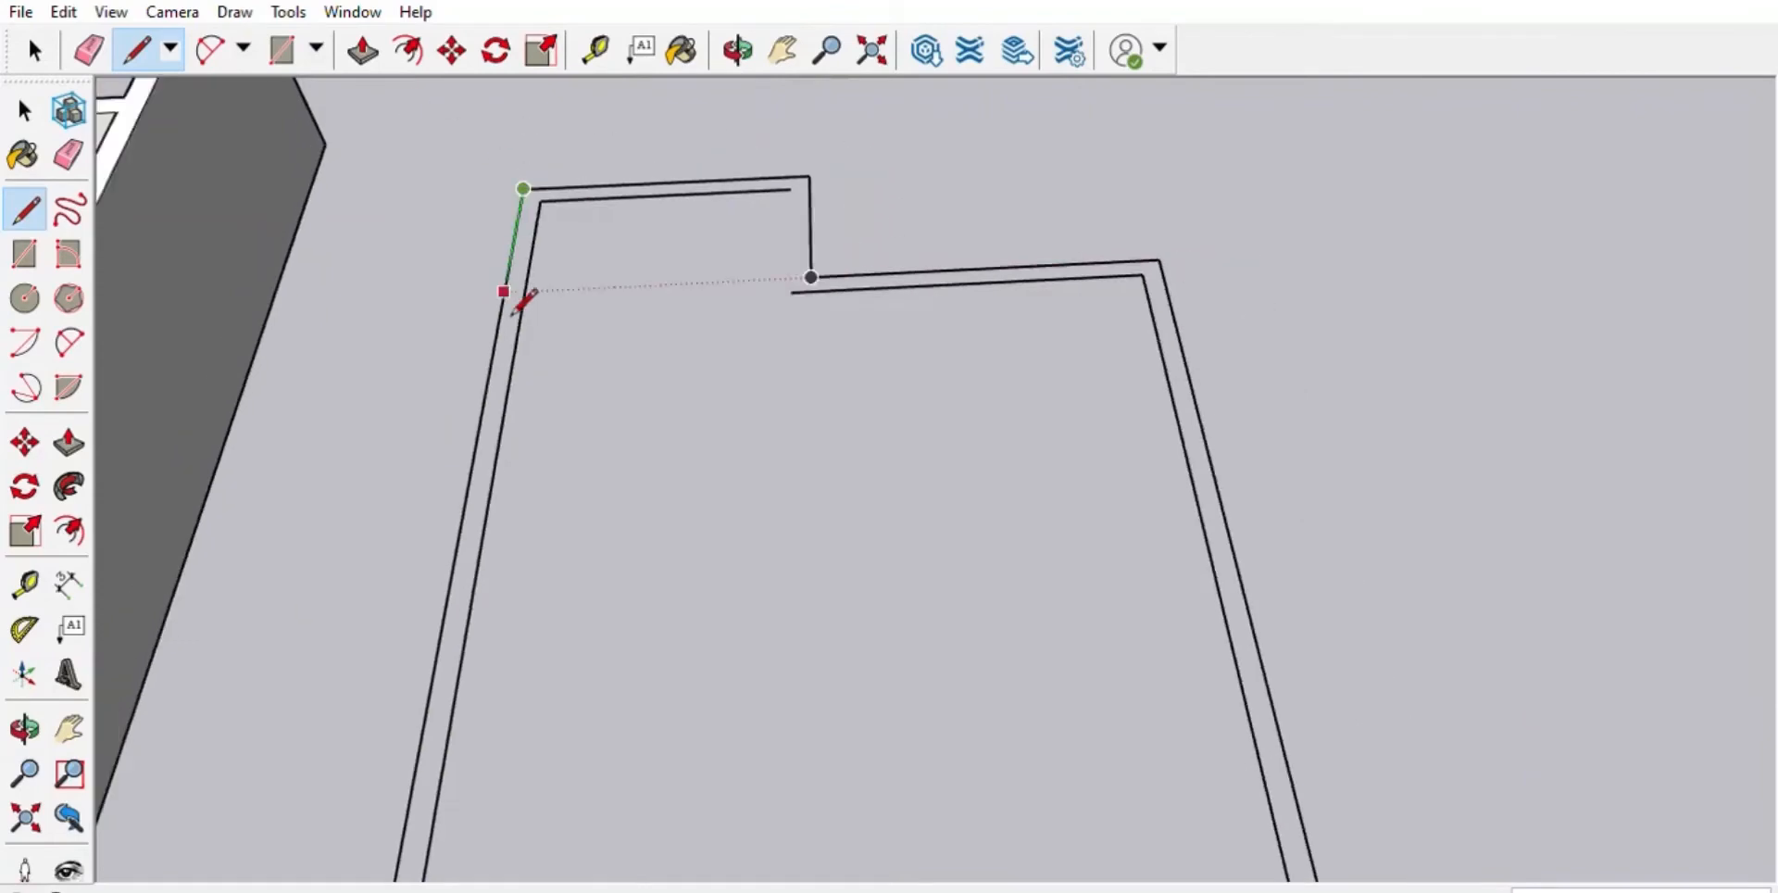
left_click(434, 738)
- Trace the inner edges of the plan's outer walls with lines, closing the corners to separate the wall band from the floor face
scroll(635, 315, "up", 3)
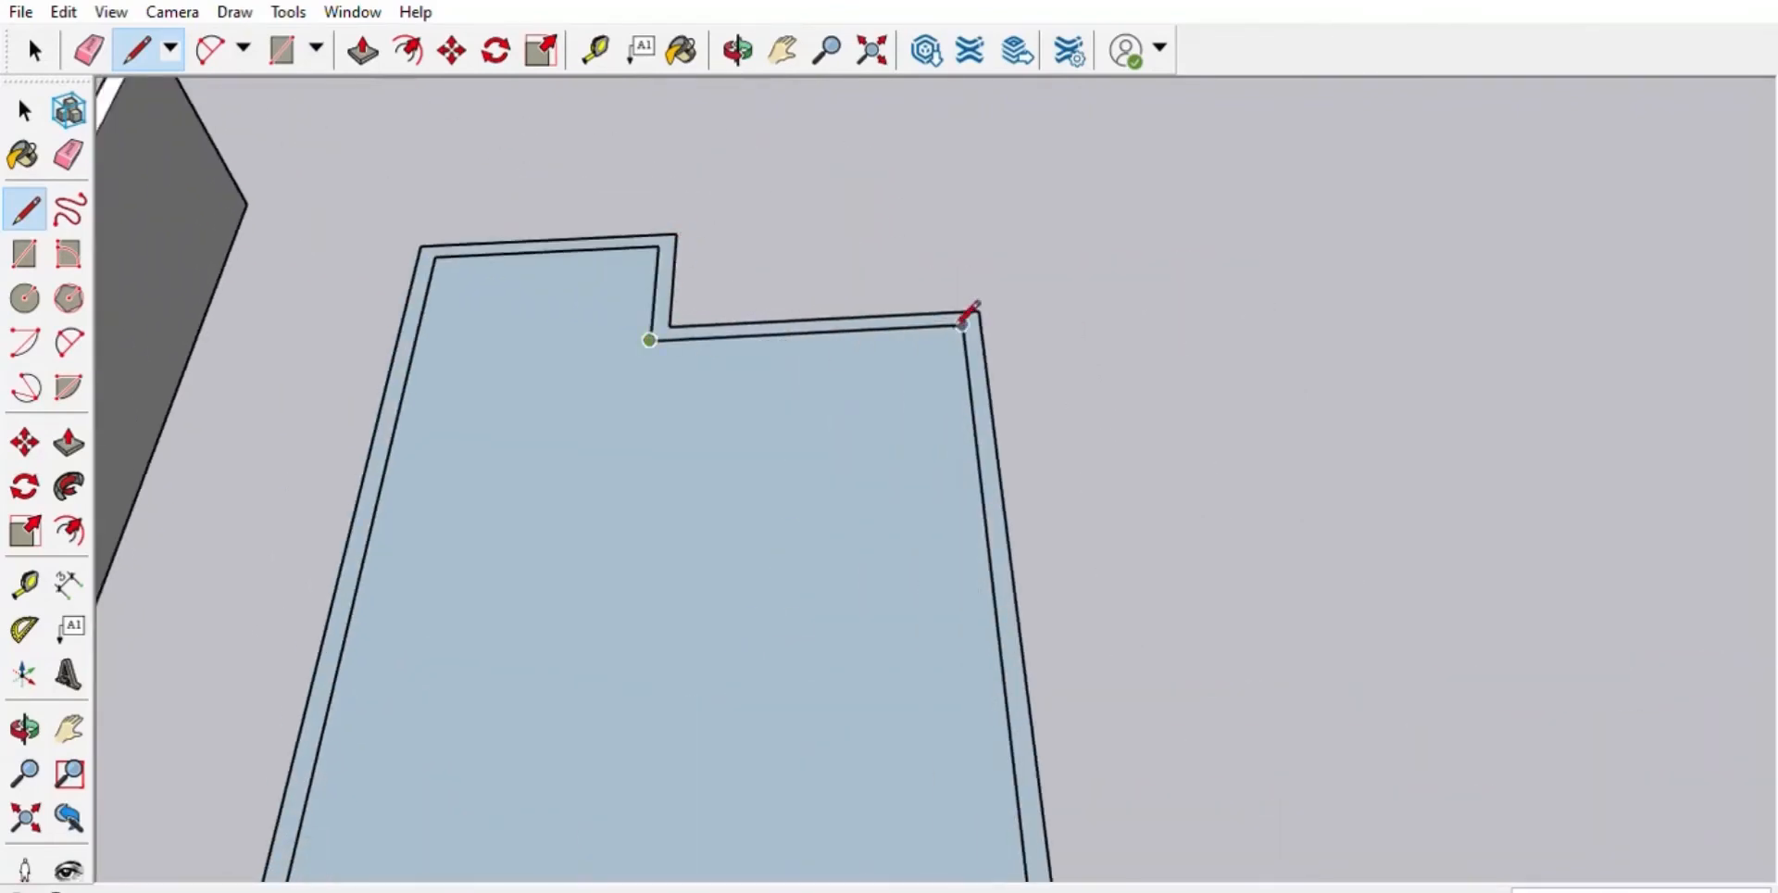
scroll(973, 328, "down", 4)
scroll(1021, 663, "up", 2)
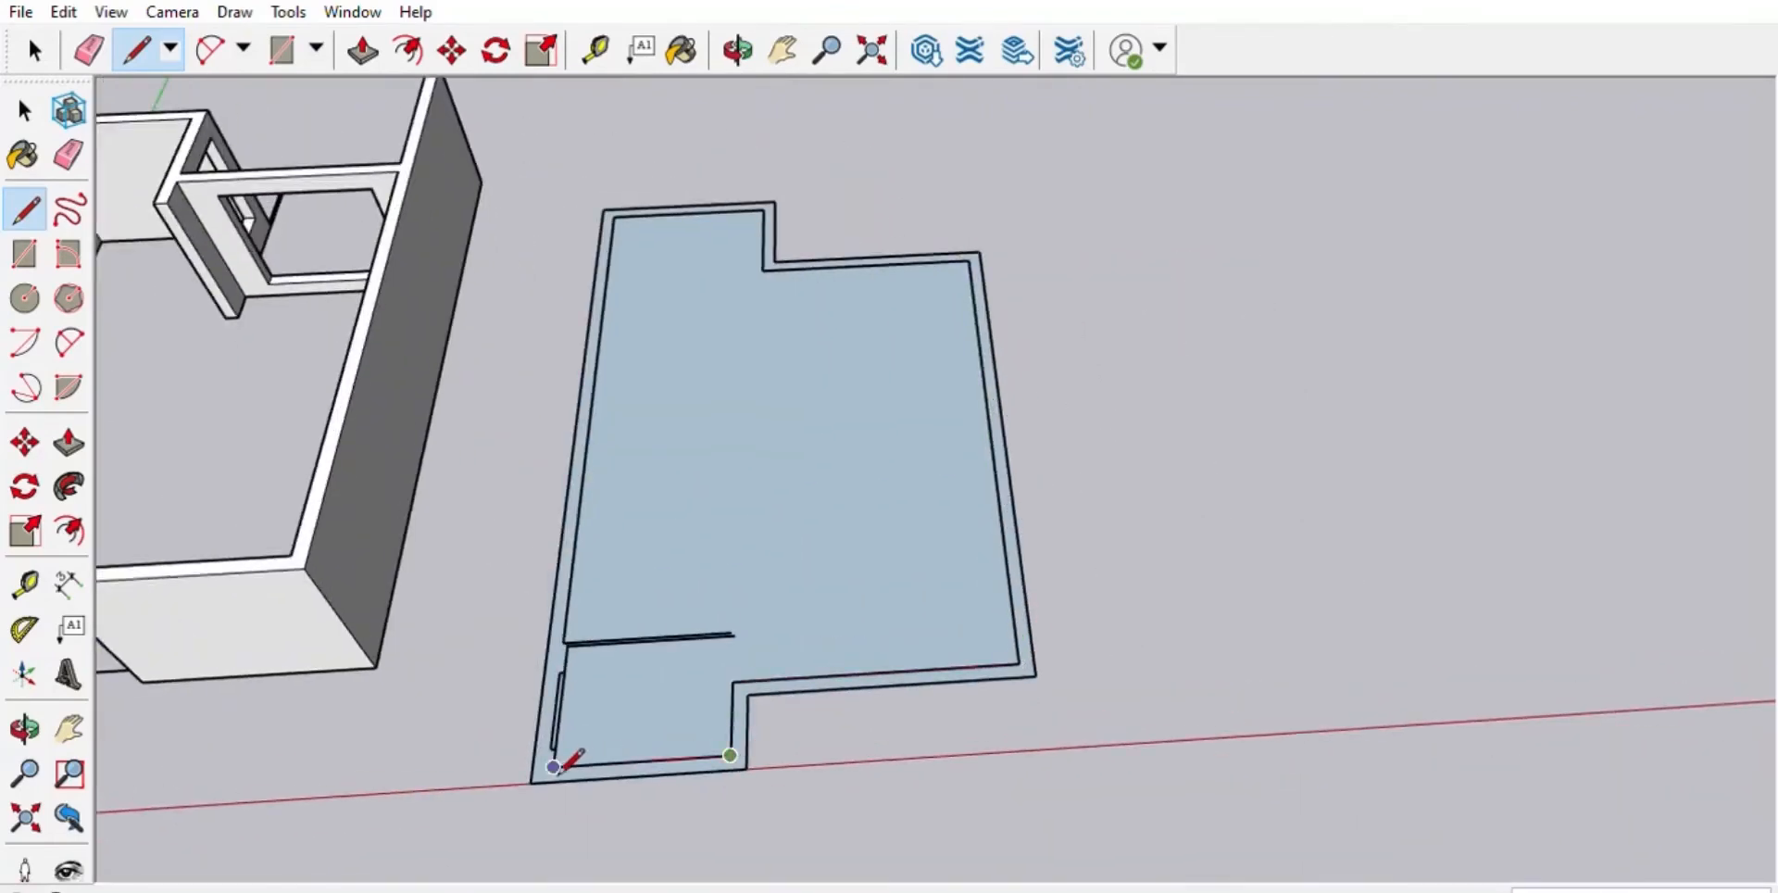
scroll(576, 628, "up", 4)
left_click(566, 649)
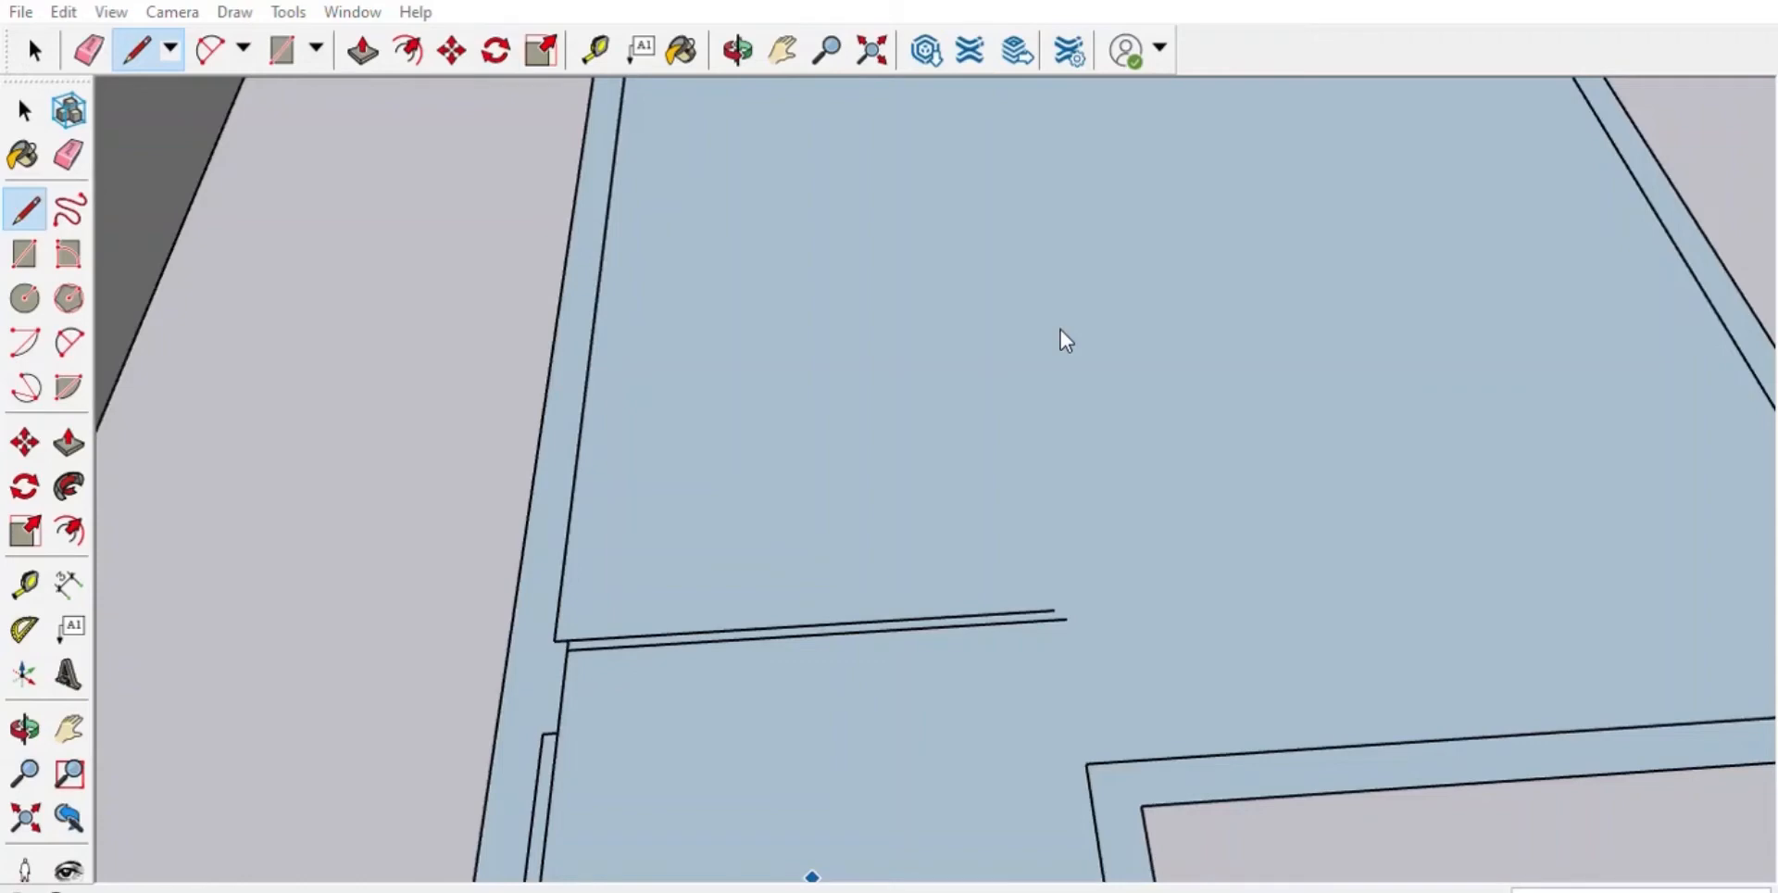
scroll(1000, 846, "down", 2)
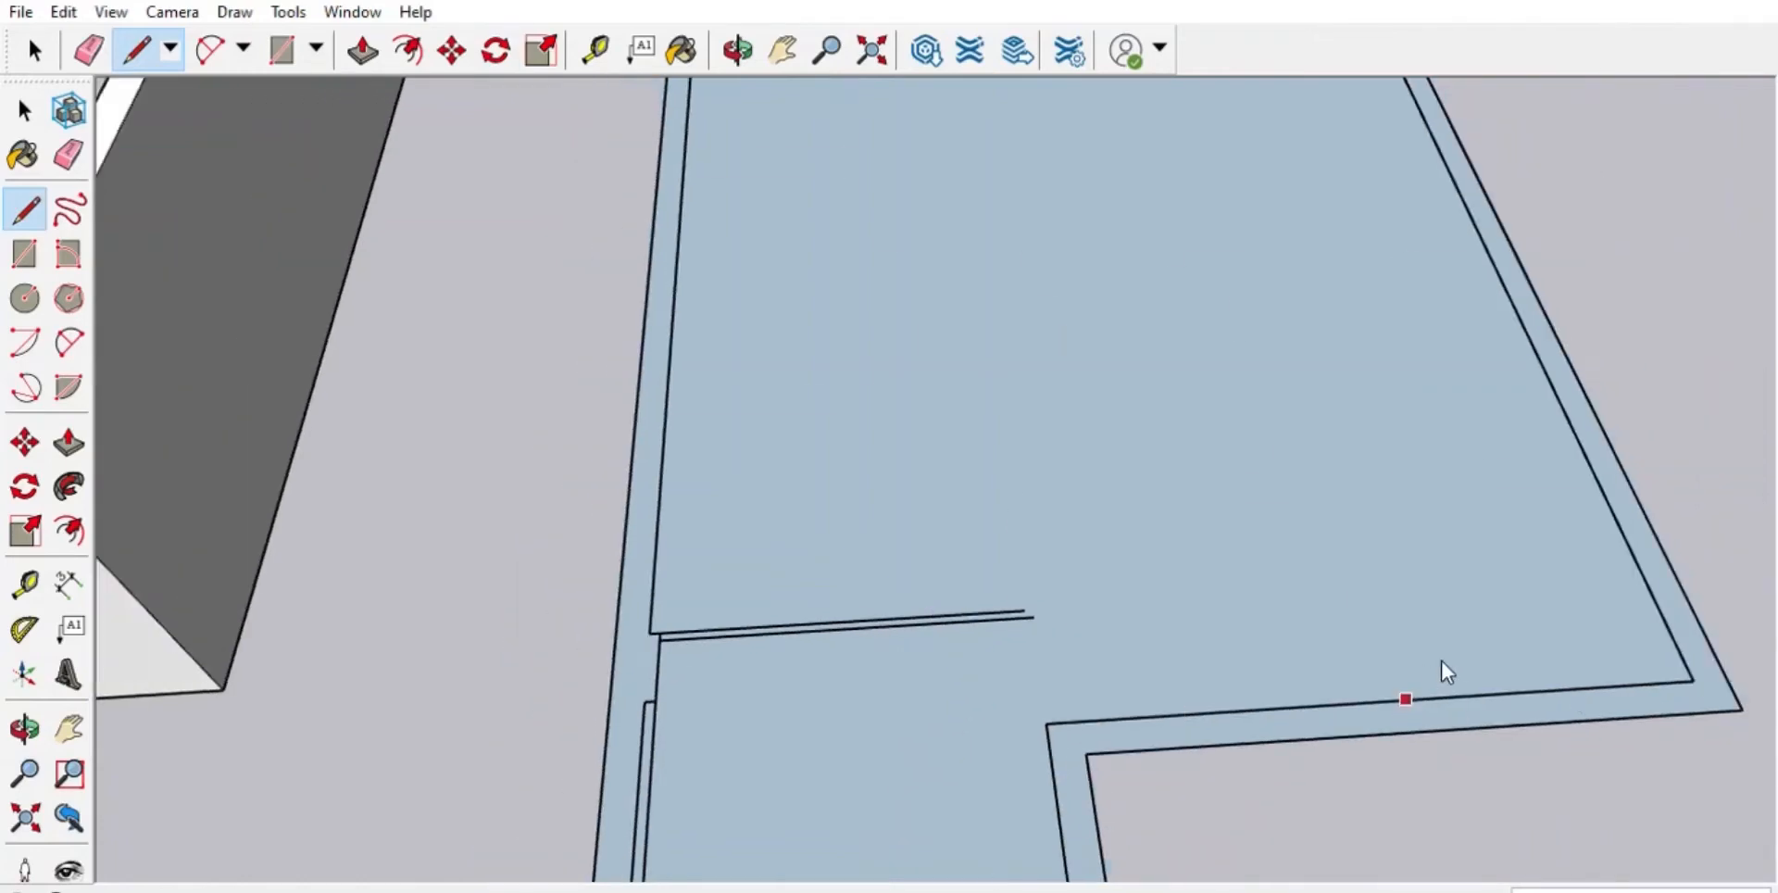
scroll(1044, 635, "down", 4)
scroll(782, 615, "up", 6)
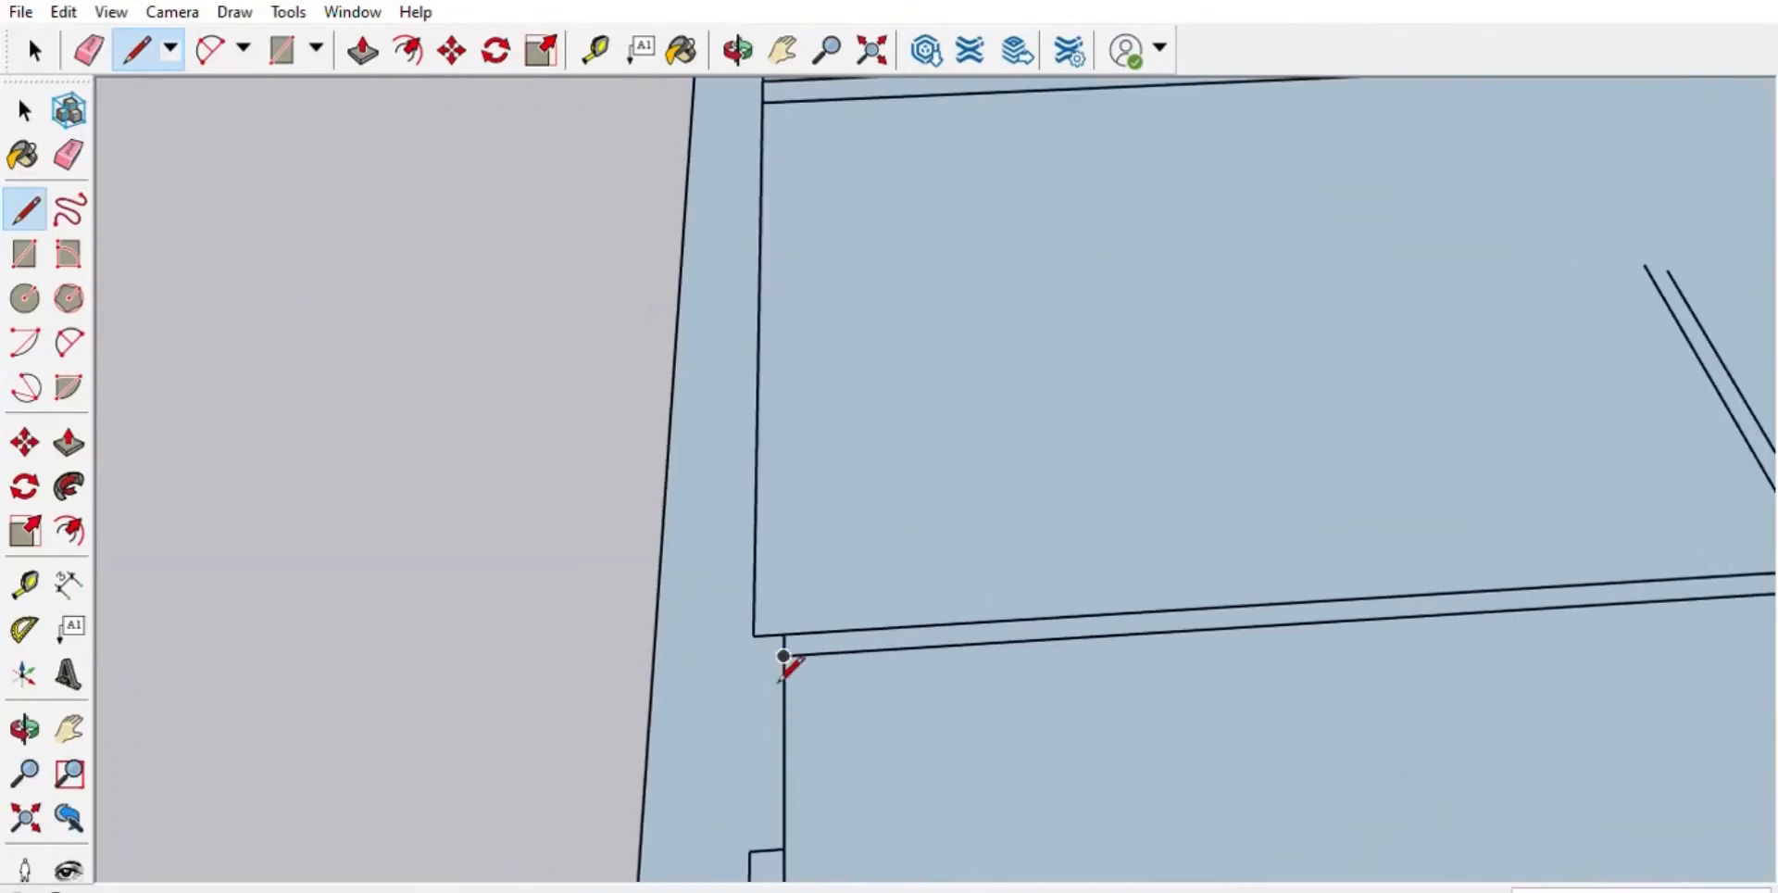
left_click(755, 637)
scroll(831, 692, "down", 3)
scroll(908, 317, "down", 5)
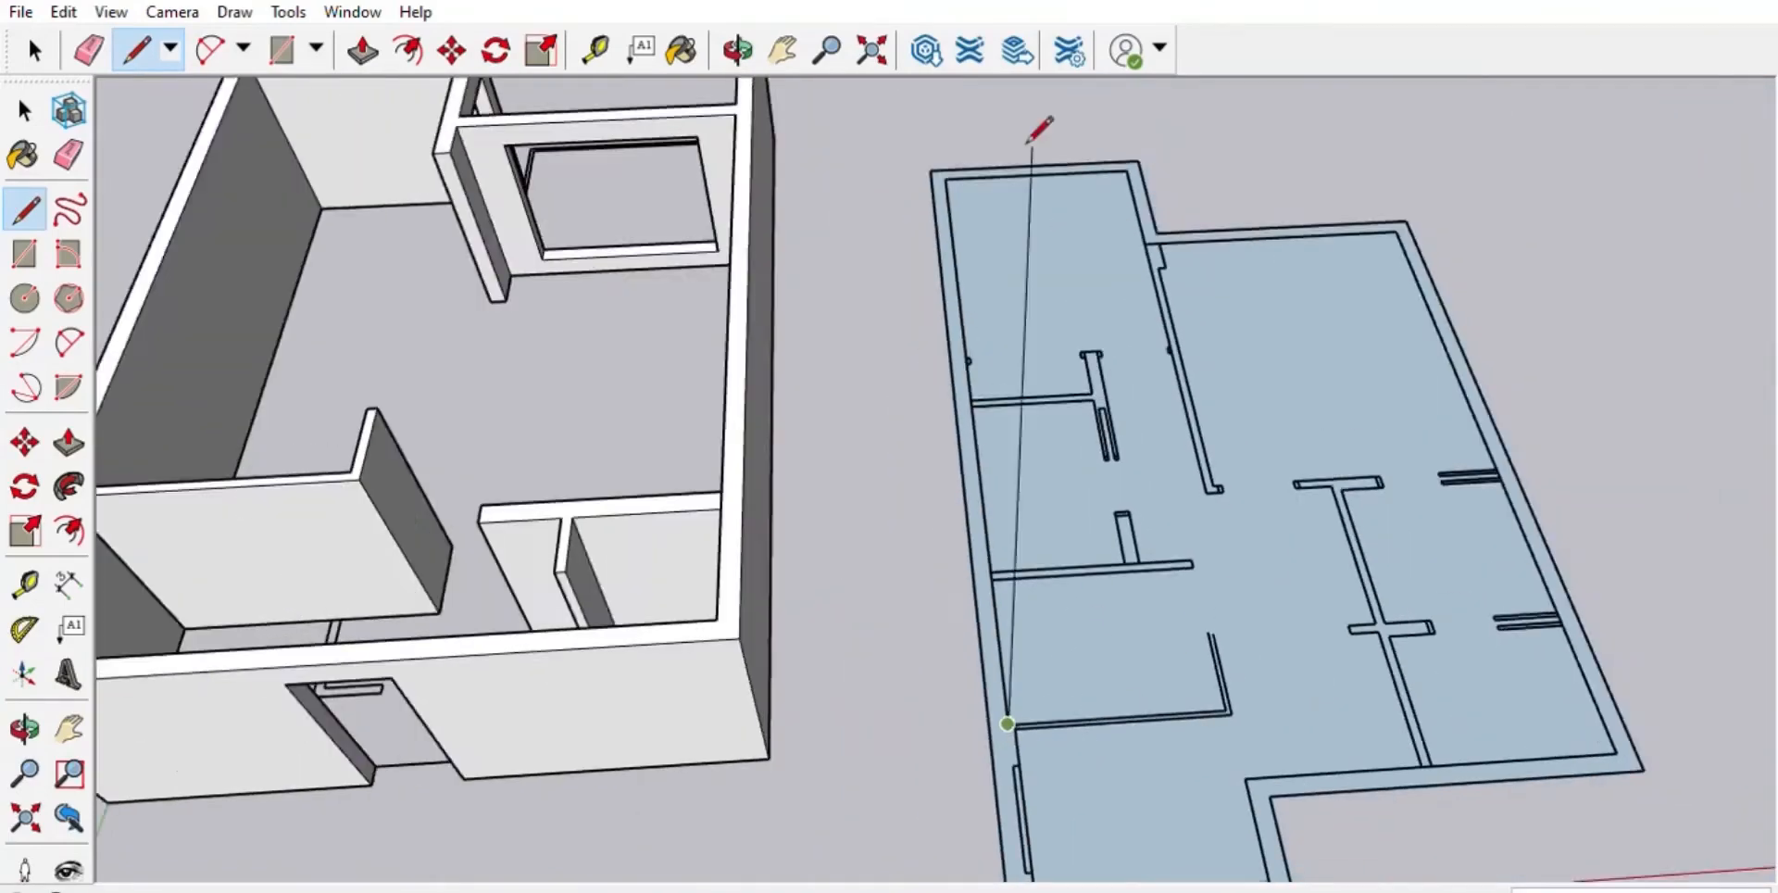
scroll(959, 182, "up", 3)
scroll(1256, 232, "down", 5)
scroll(870, 377, "up", 5)
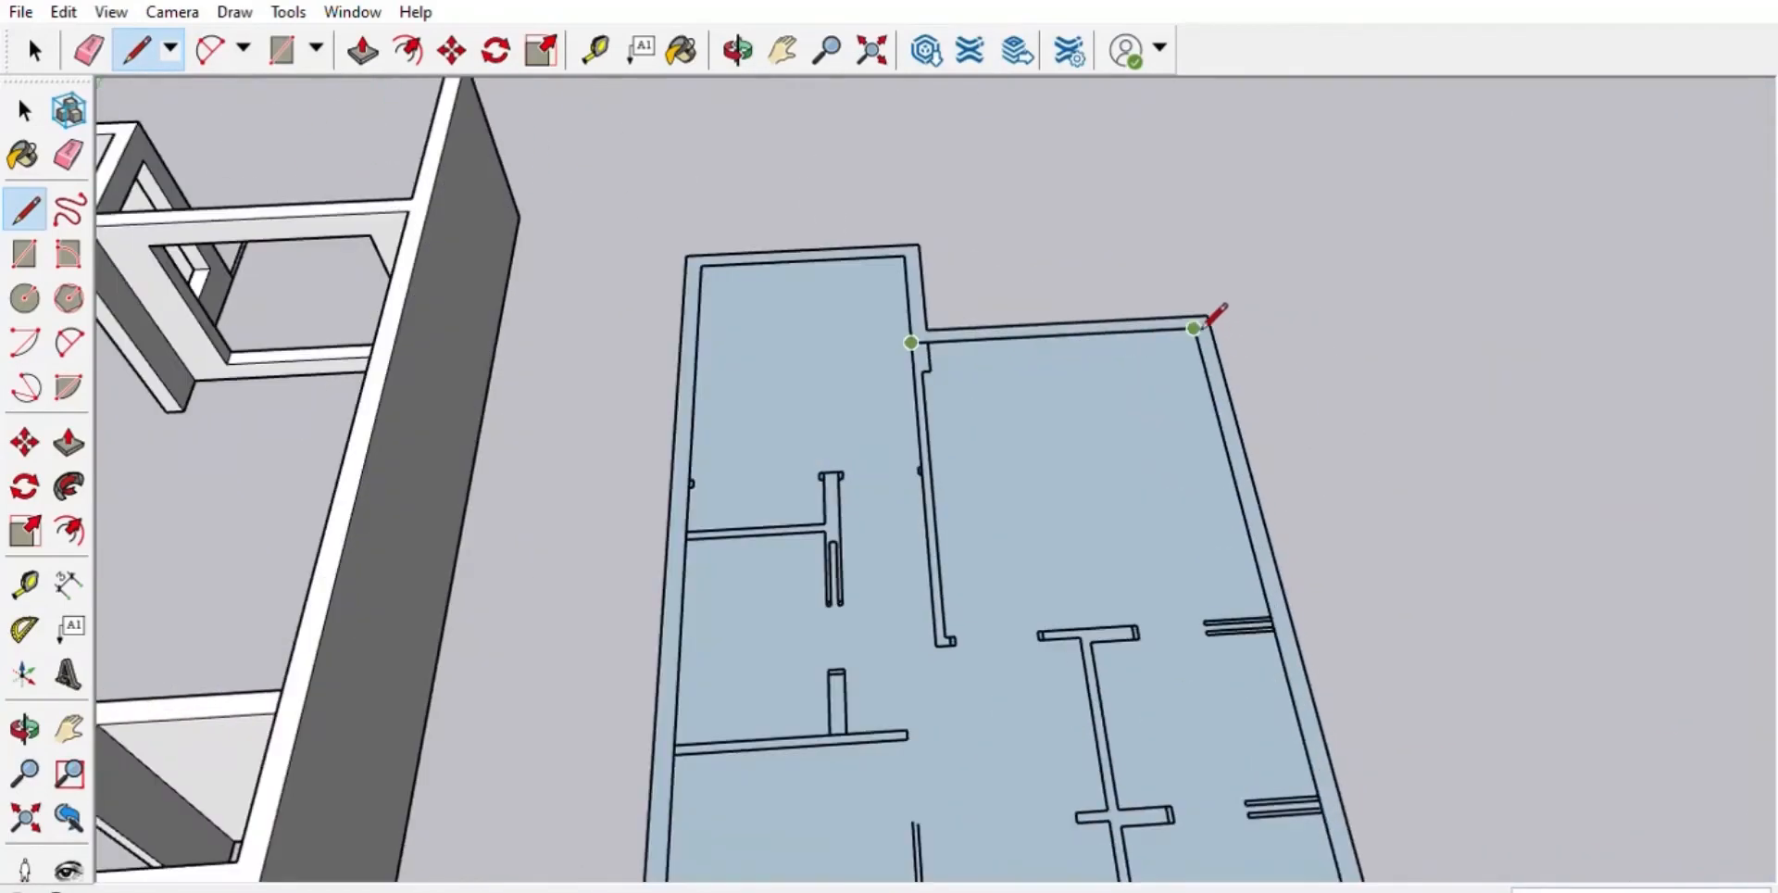
scroll(1214, 318, "down", 5)
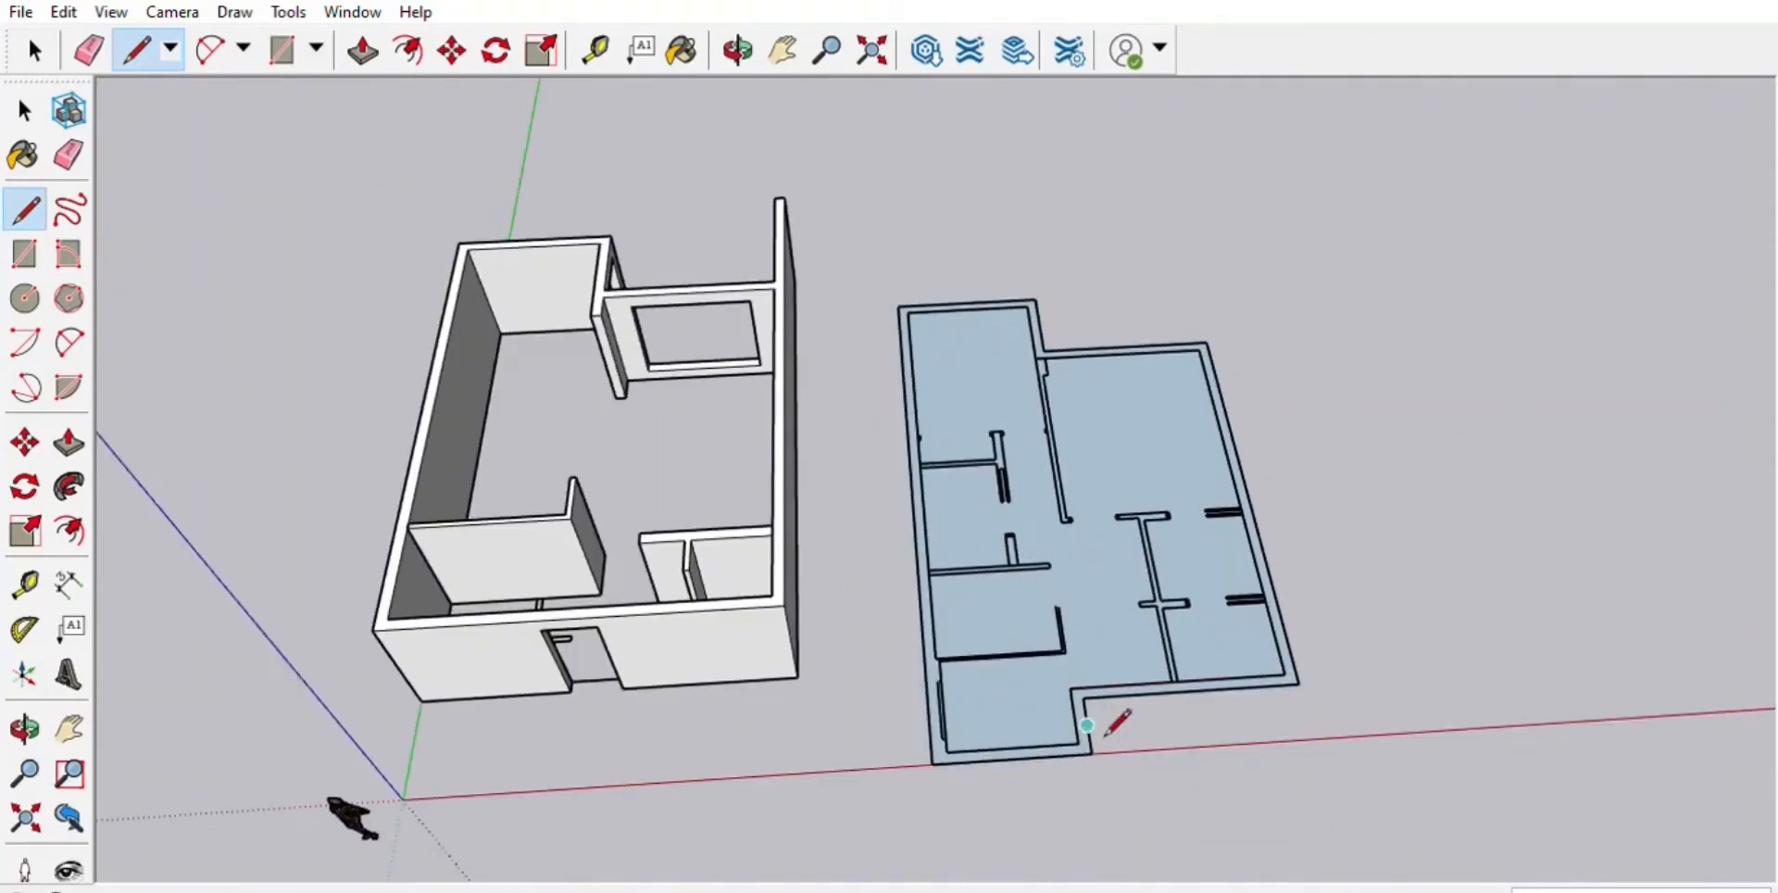
- Delete the floor face inside the plan, keeping only the outer wall band
key("space")
left_click(1072, 516)
key("Delete")
left_click(1108, 569)
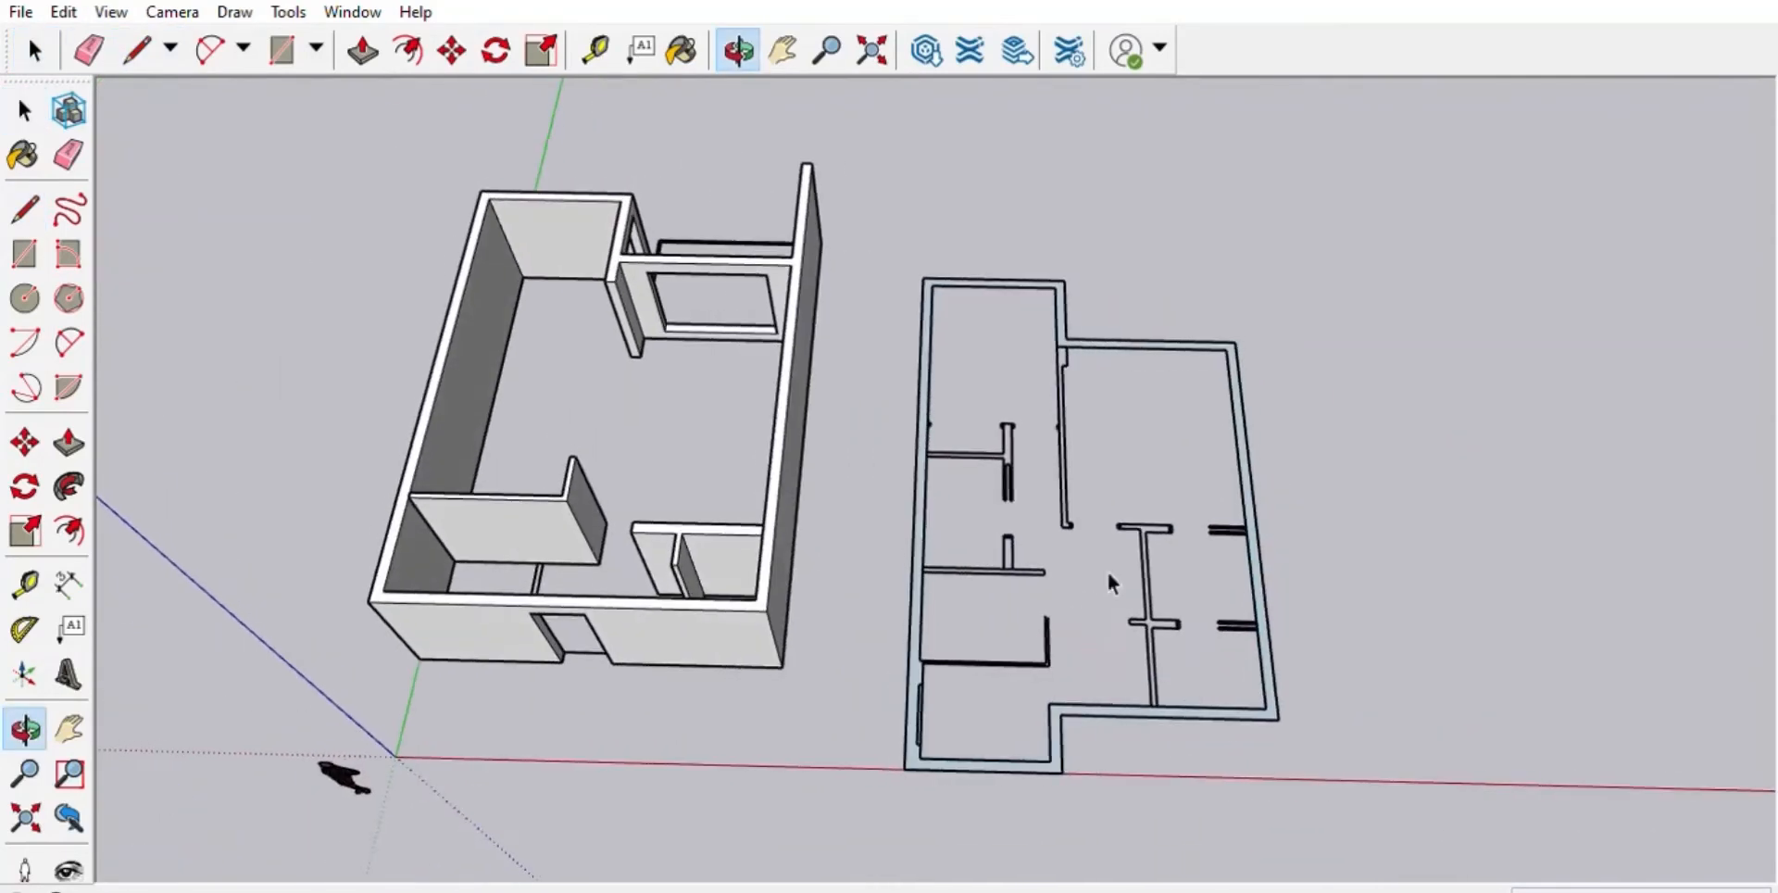
- Select the plan's outer wall band with its edges and make it a group
left_click_drag(874, 194, 1313, 847)
scroll(1235, 670, "up", 5)
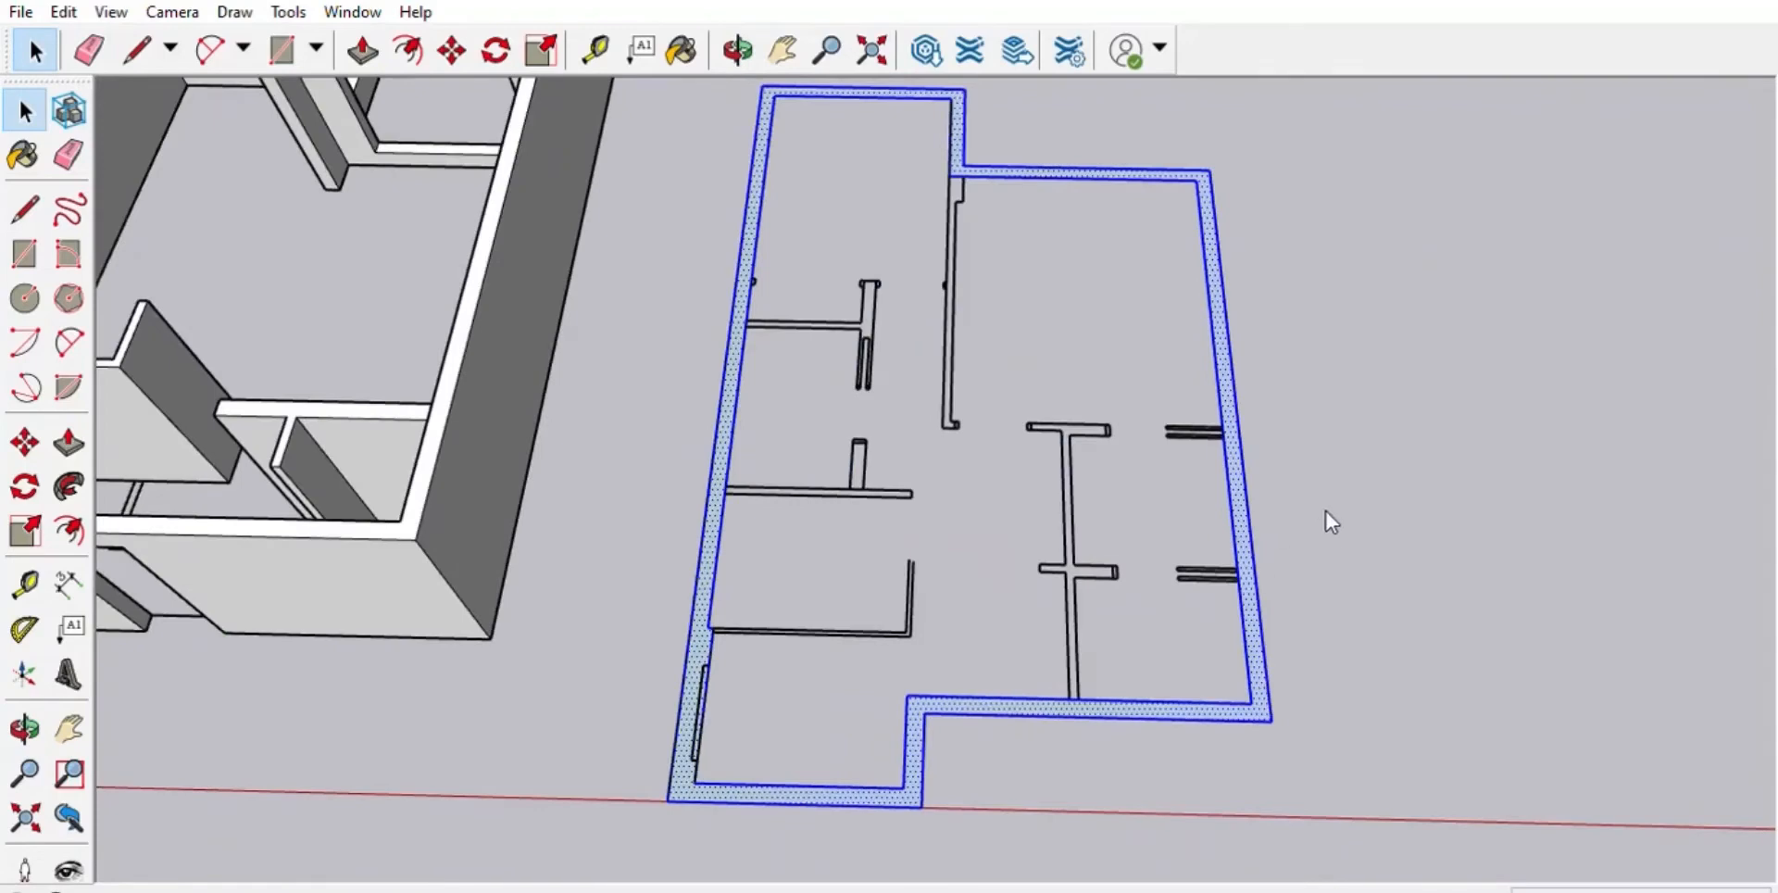
key("ctrl+g")
left_click(1336, 530)
left_click(1243, 704)
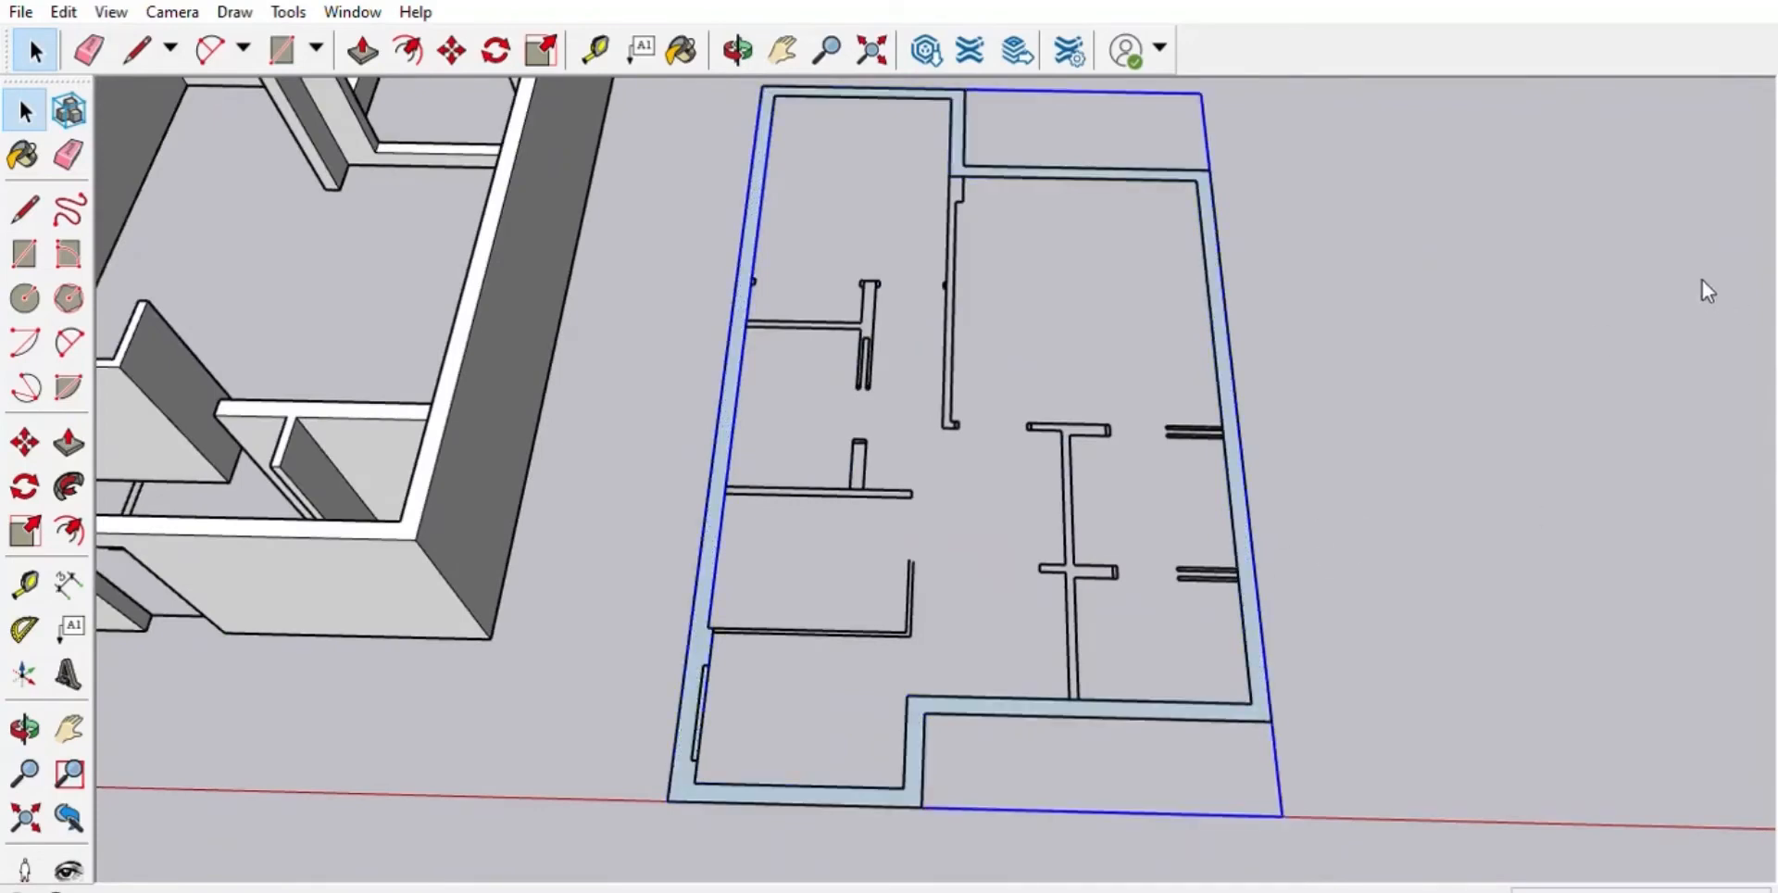
left_click(711, 684)
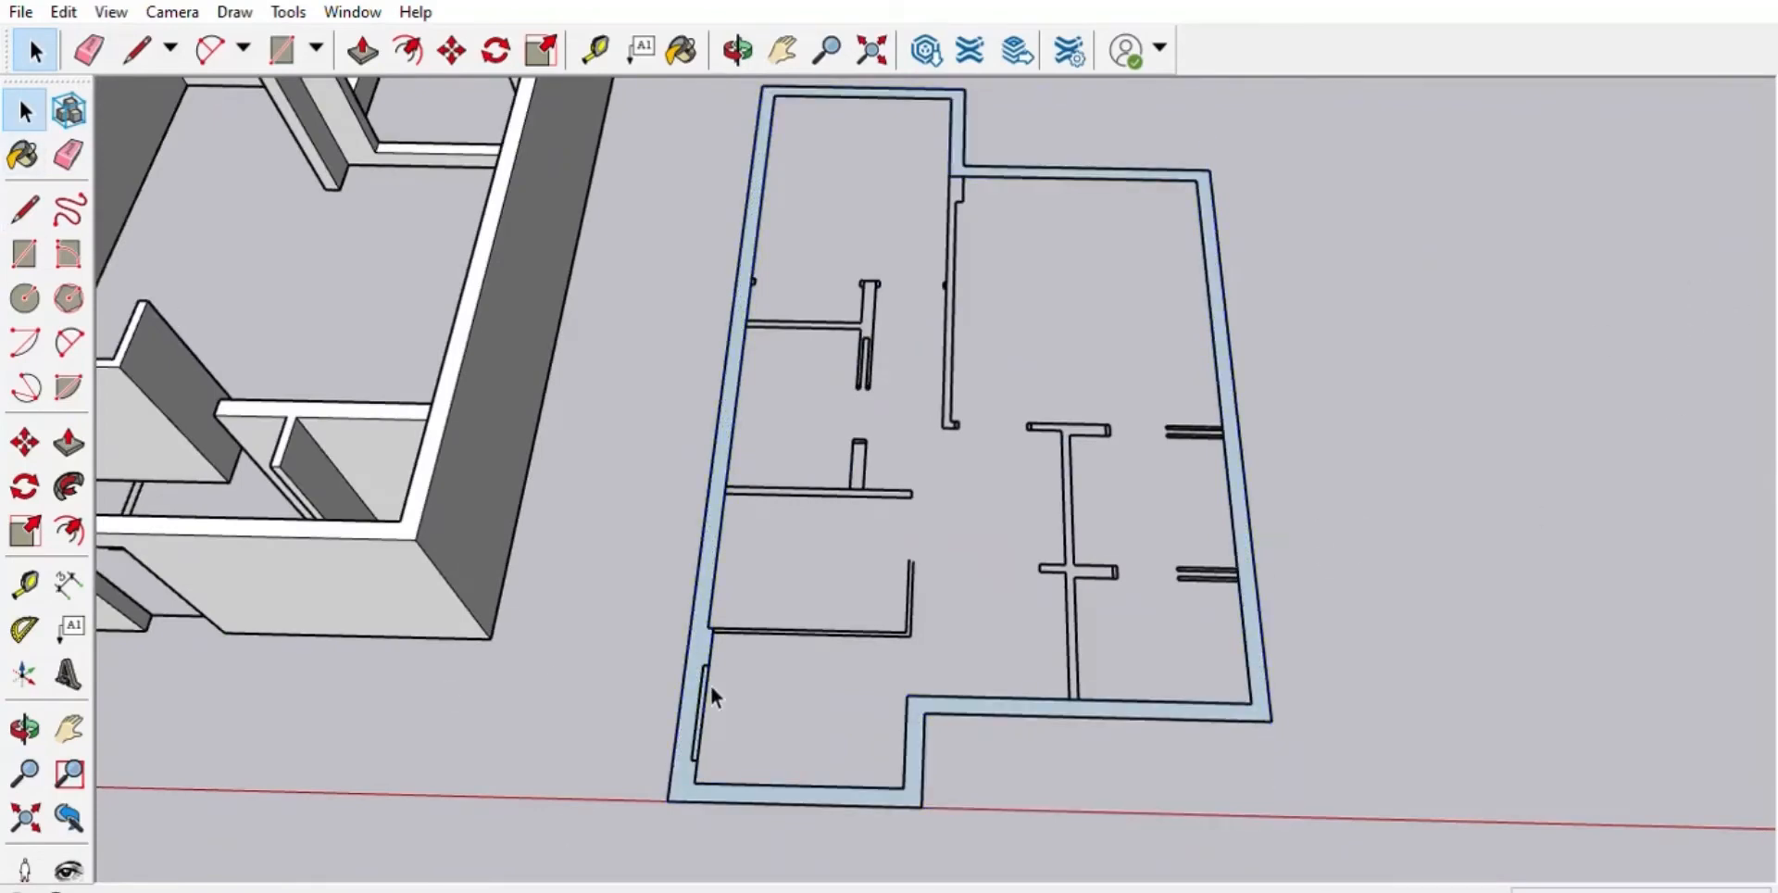
scroll(752, 662, "up", 5)
scroll(774, 597, "down", 5)
middle_click_drag(1108, 571, 1153, 575)
left_click(135, 50)
scroll(1009, 500, "up", 2)
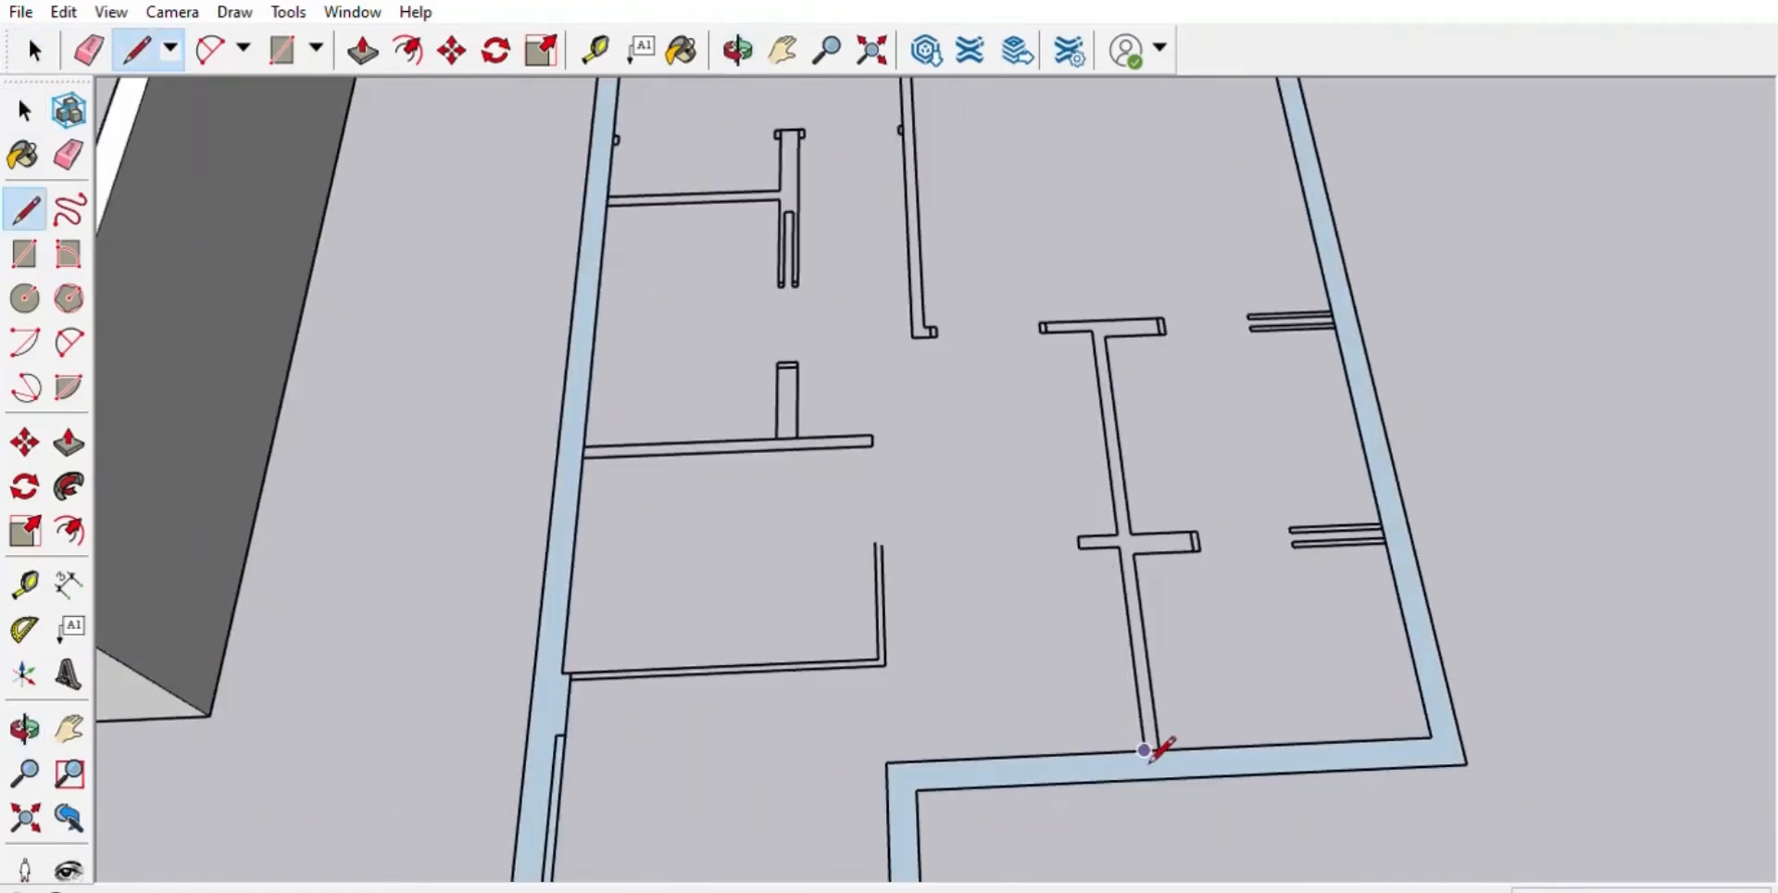
scroll(1118, 546, "down", 3)
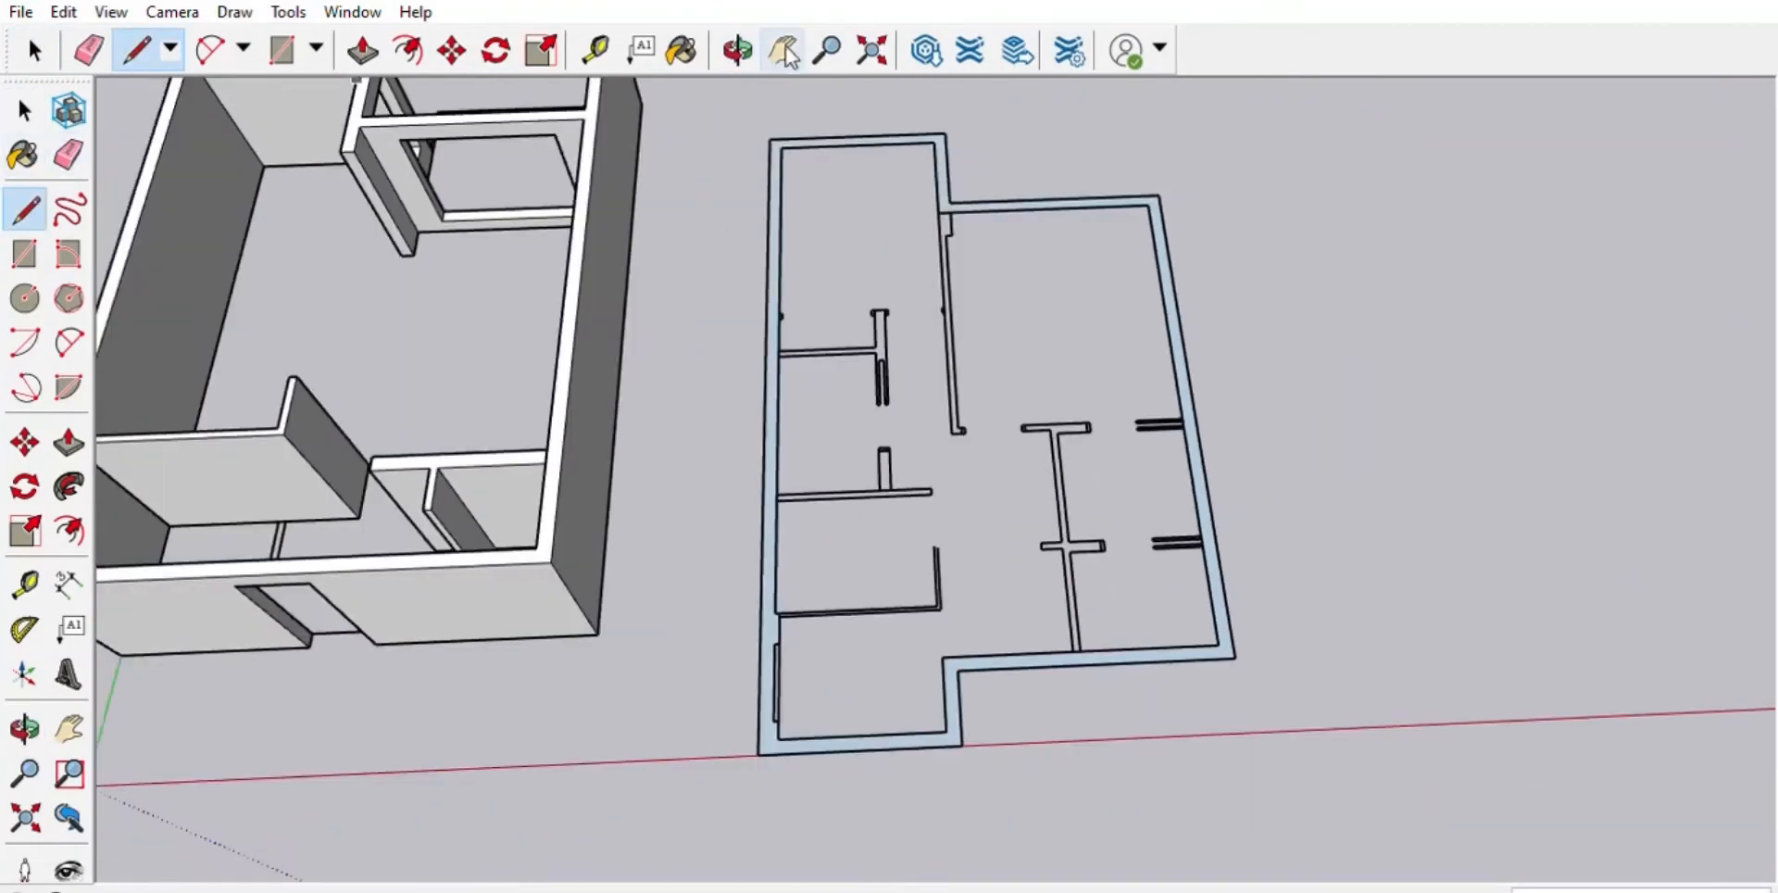
- Open the outer wall group and extrude its wall band upward to full wall height
key("space")
double_click(785, 482)
key("p")
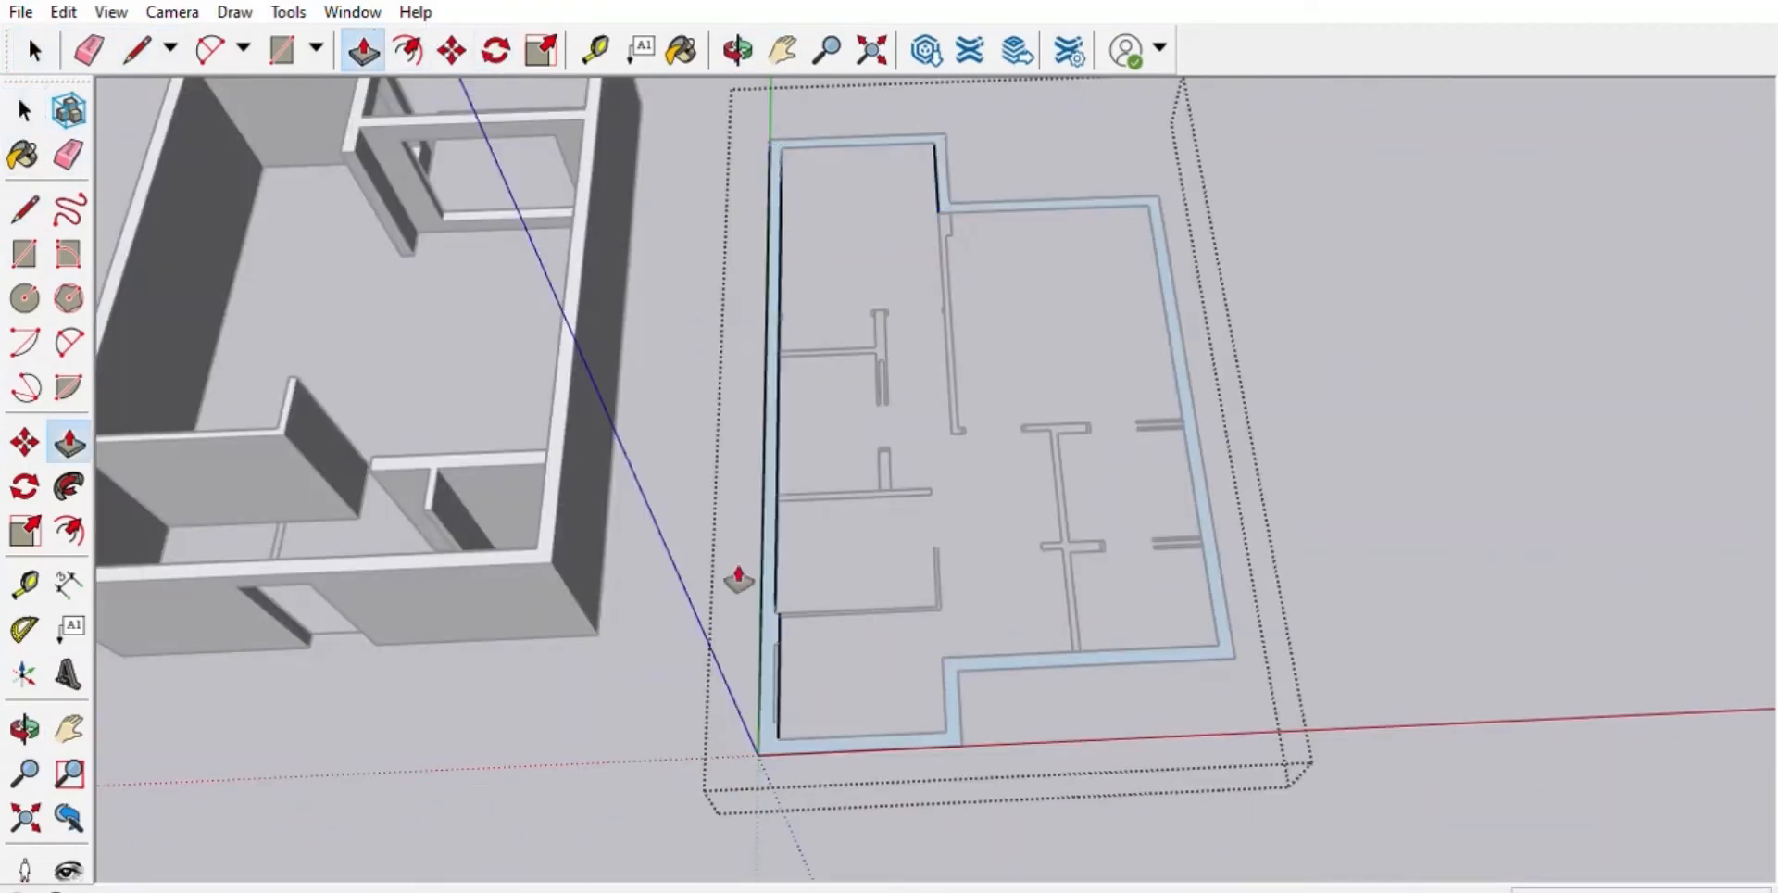
scroll(945, 744, "up", 2)
left_click(978, 729)
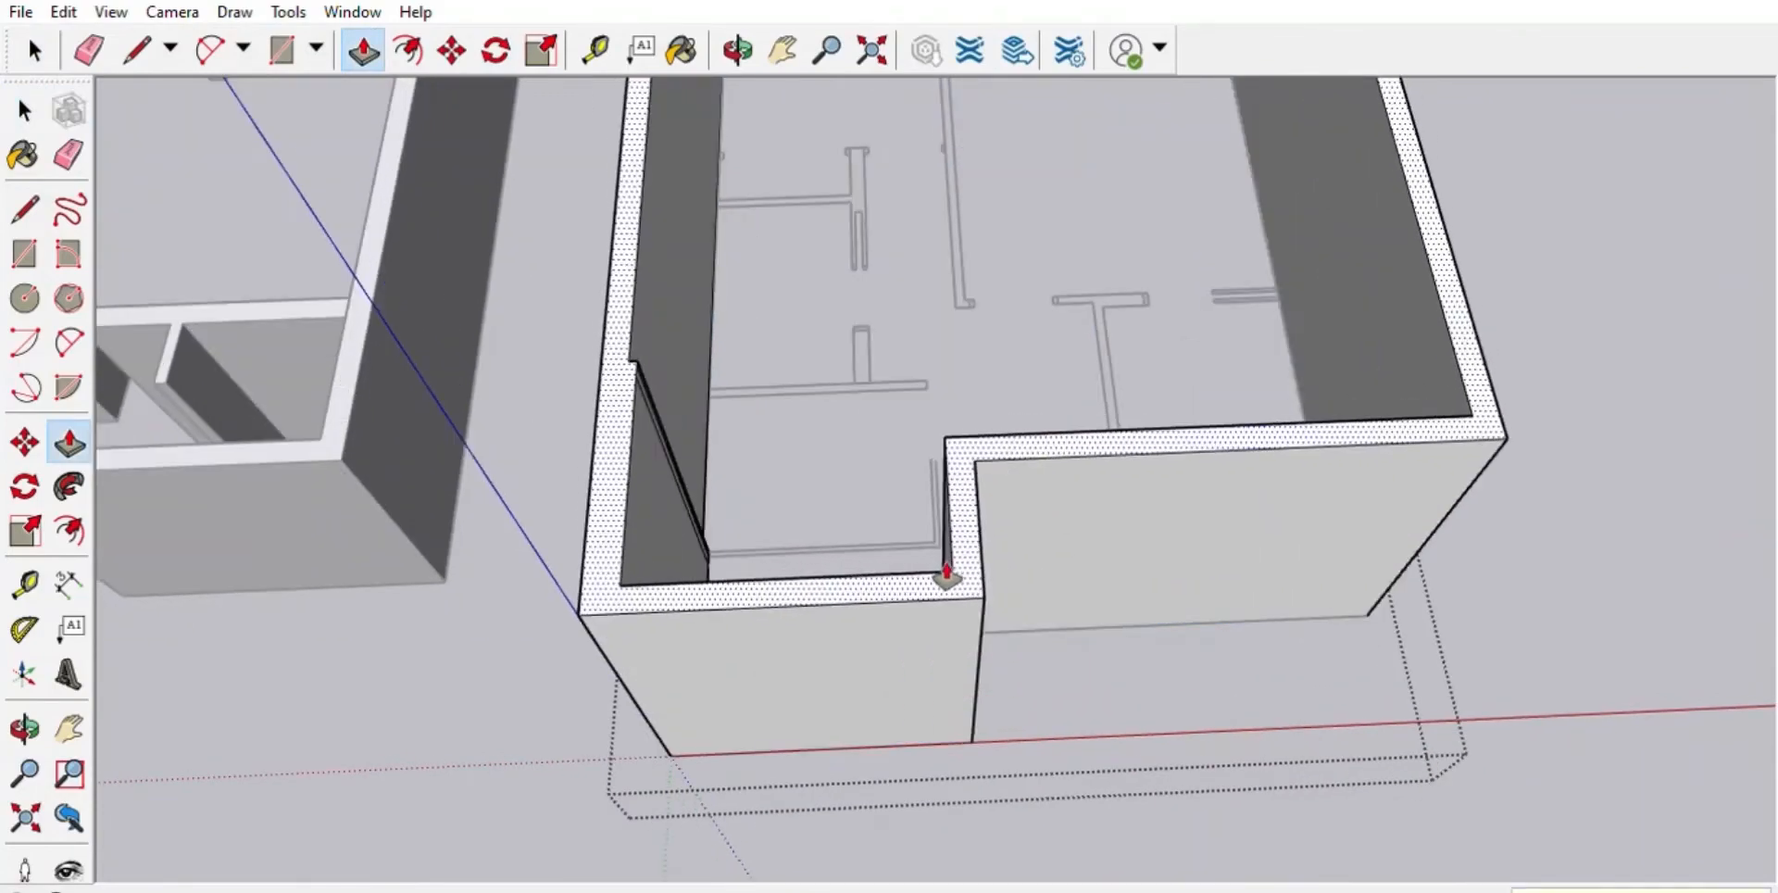
left_click(947, 576)
- Erase the stray edges on the inner wall face next to the small jog in the outer wall
mouse_move(945, 575)
middle_mouse_down()
mouse_move(738, 564)
mouse_move(580, 468)
mouse_move(953, 532)
middle_mouse_up()
scroll(738, 563, "up", 3)
scroll(953, 532, "down", 2)
left_click(40, 223)
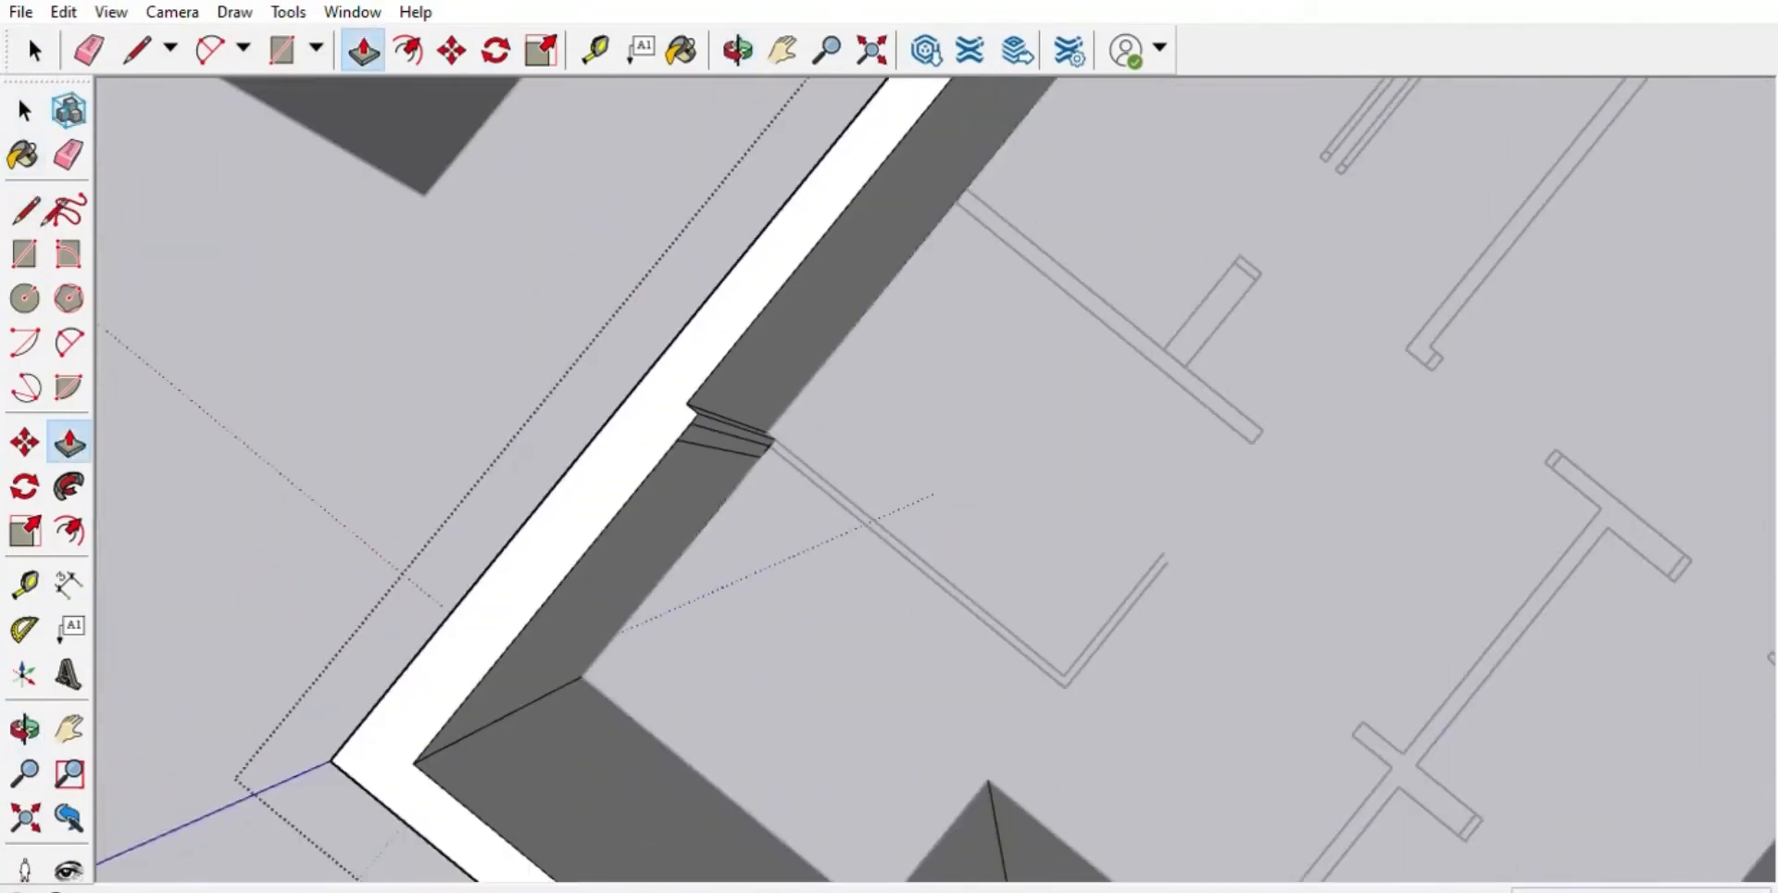
mouse_move(857, 505)
middle_mouse_down()
mouse_move(792, 339)
mouse_move(732, 371)
middle_mouse_up()
left_click_drag(727, 190, 686, 232)
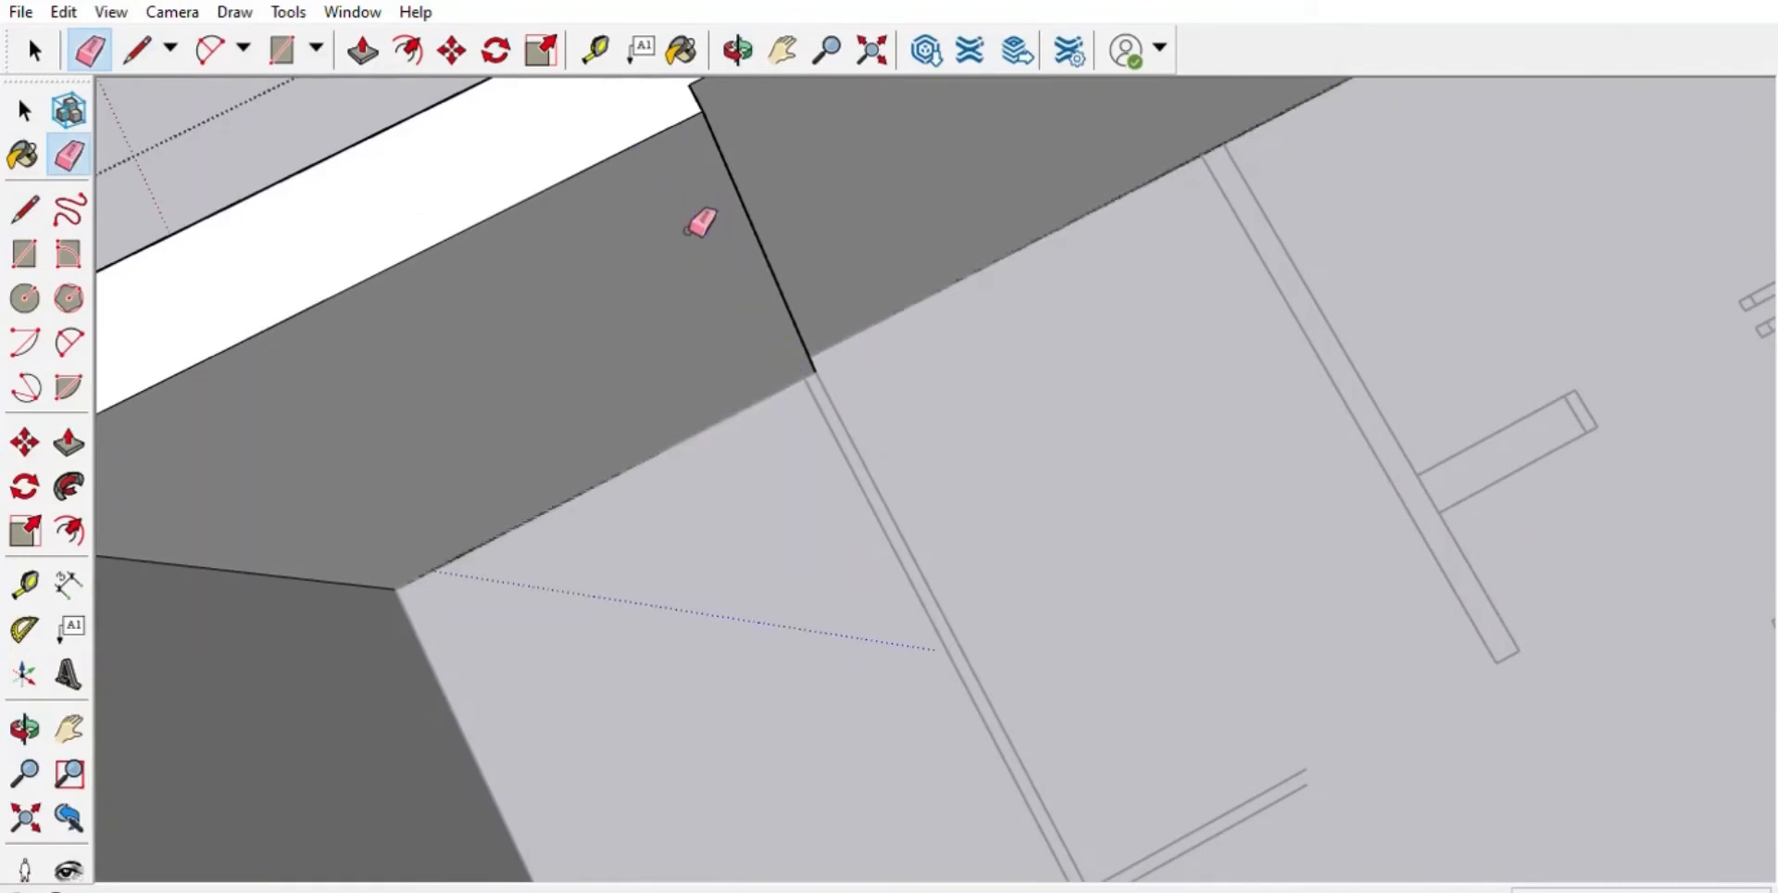
- Trace the long partition wall running down from the inner corner of the outer wall with lines so it forms a closed face
key("space")
scroll(729, 550, "down", 5)
mouse_move(560, 443)
middle_mouse_down()
mouse_move(1011, 497)
mouse_move(1393, 648)
mouse_move(1655, 329)
middle_mouse_up()
scroll(1393, 647, "down", 4)
scroll(1393, 647, "up", 3)
key("l")
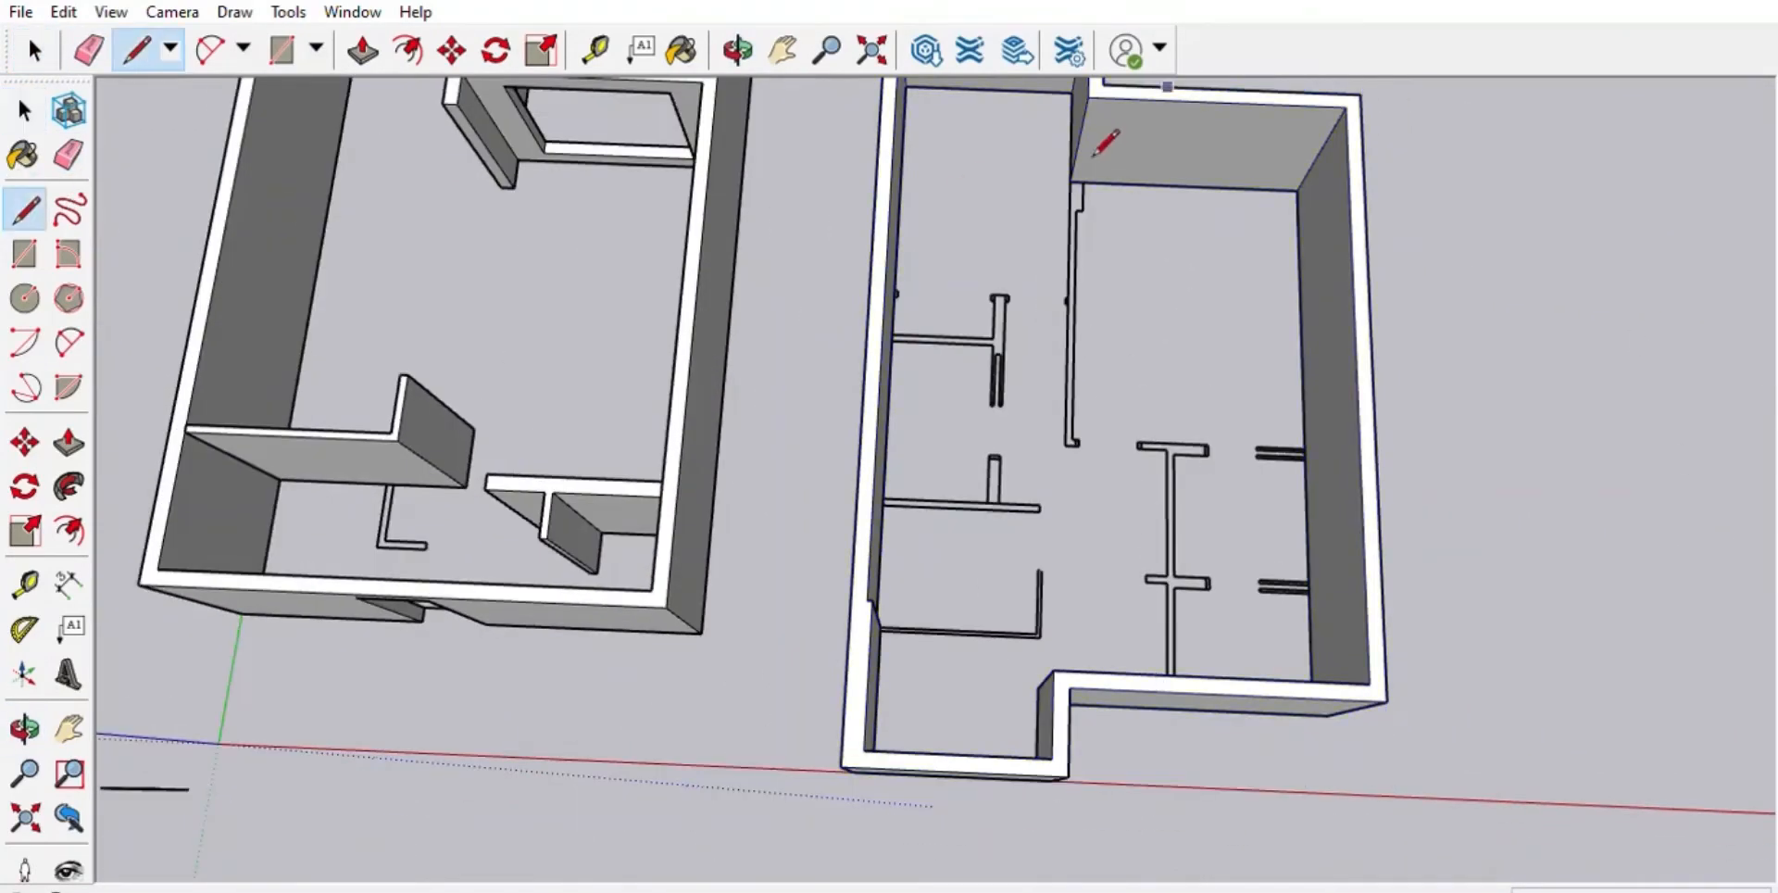
scroll(1089, 181, "up", 5)
left_click(1082, 251)
scroll(1131, 476, "down", 5)
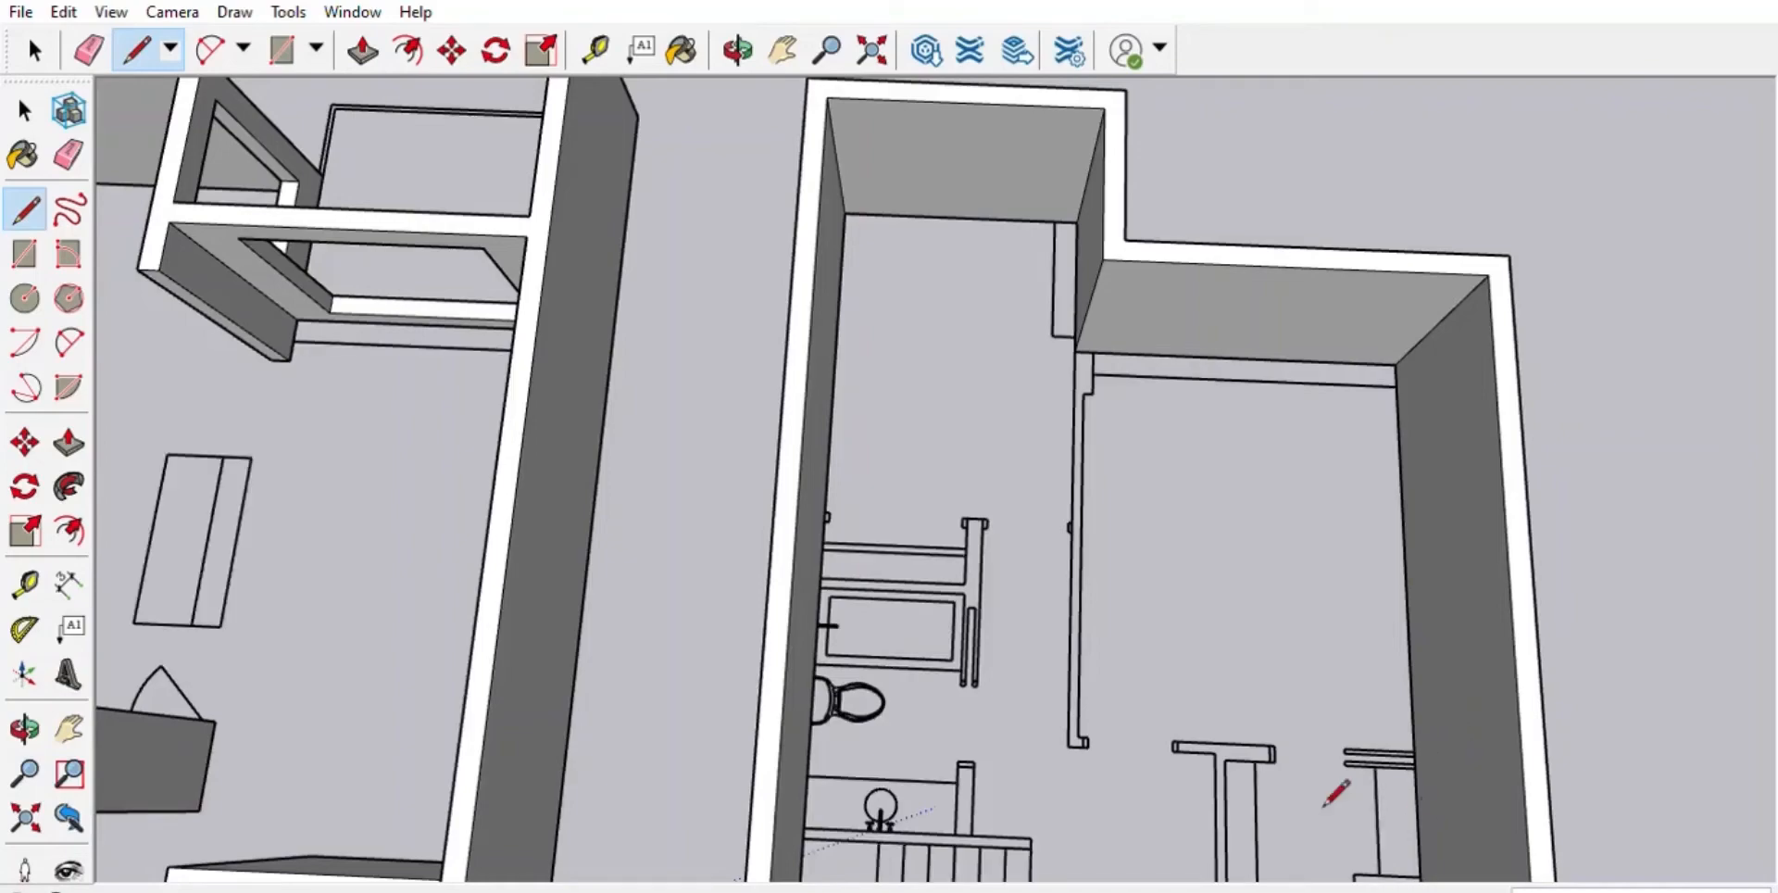
scroll(993, 545, "up", 2)
scroll(882, 389, "up", 2)
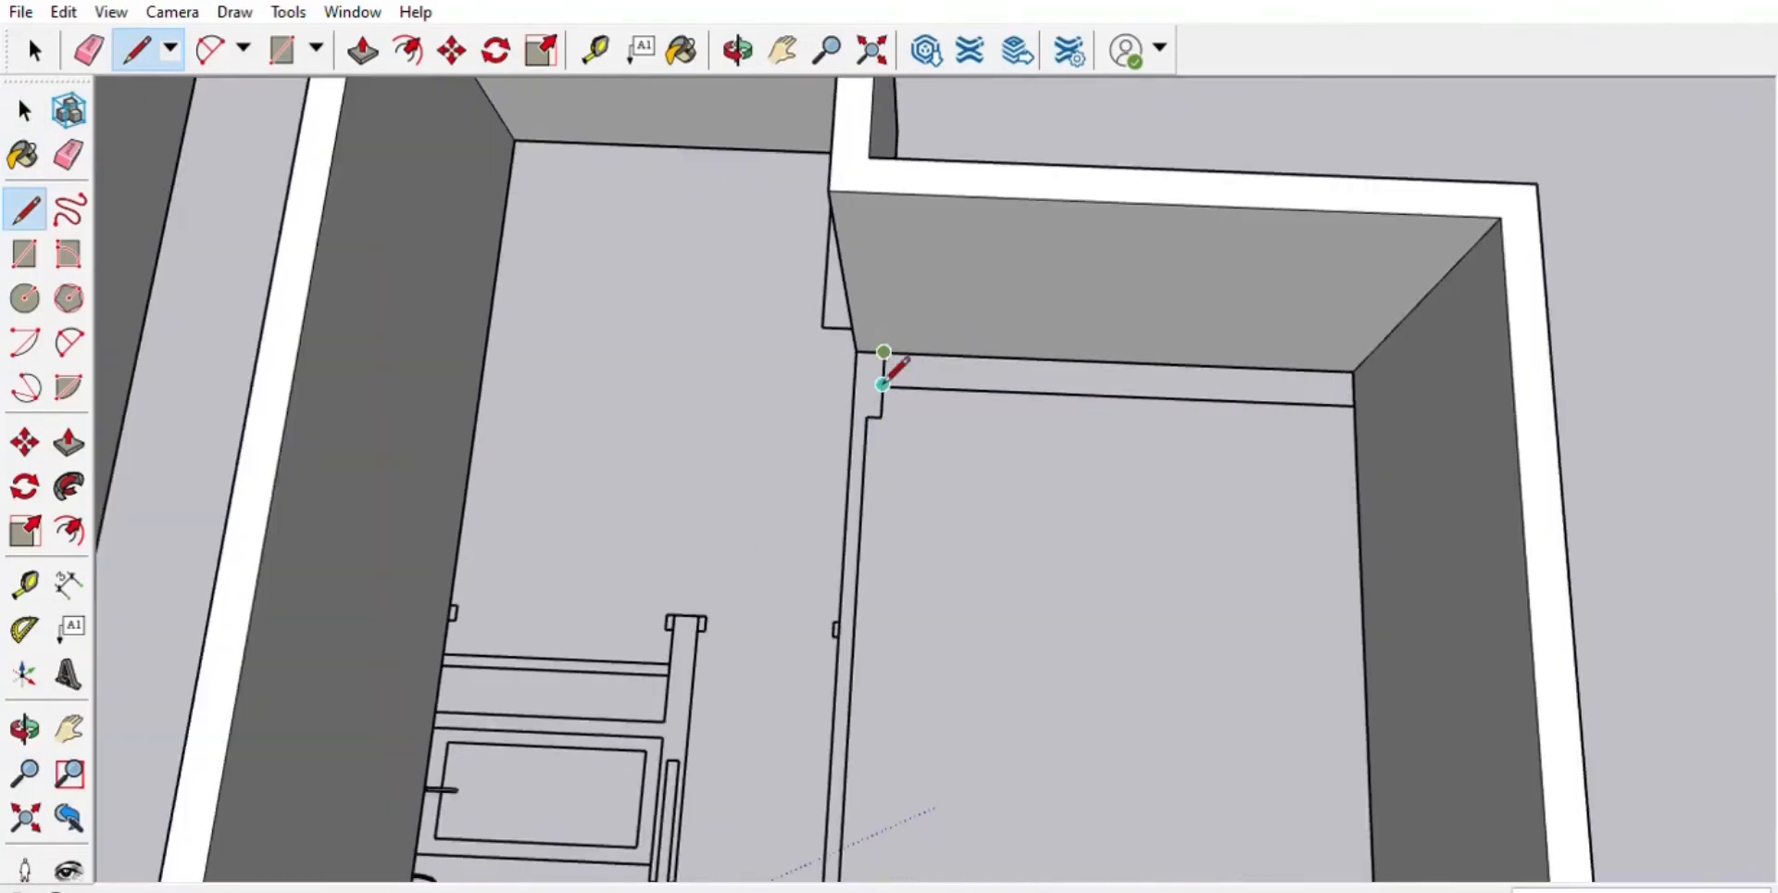
left_click(869, 431)
scroll(892, 477, "down", 4)
scroll(880, 718, "up", 5)
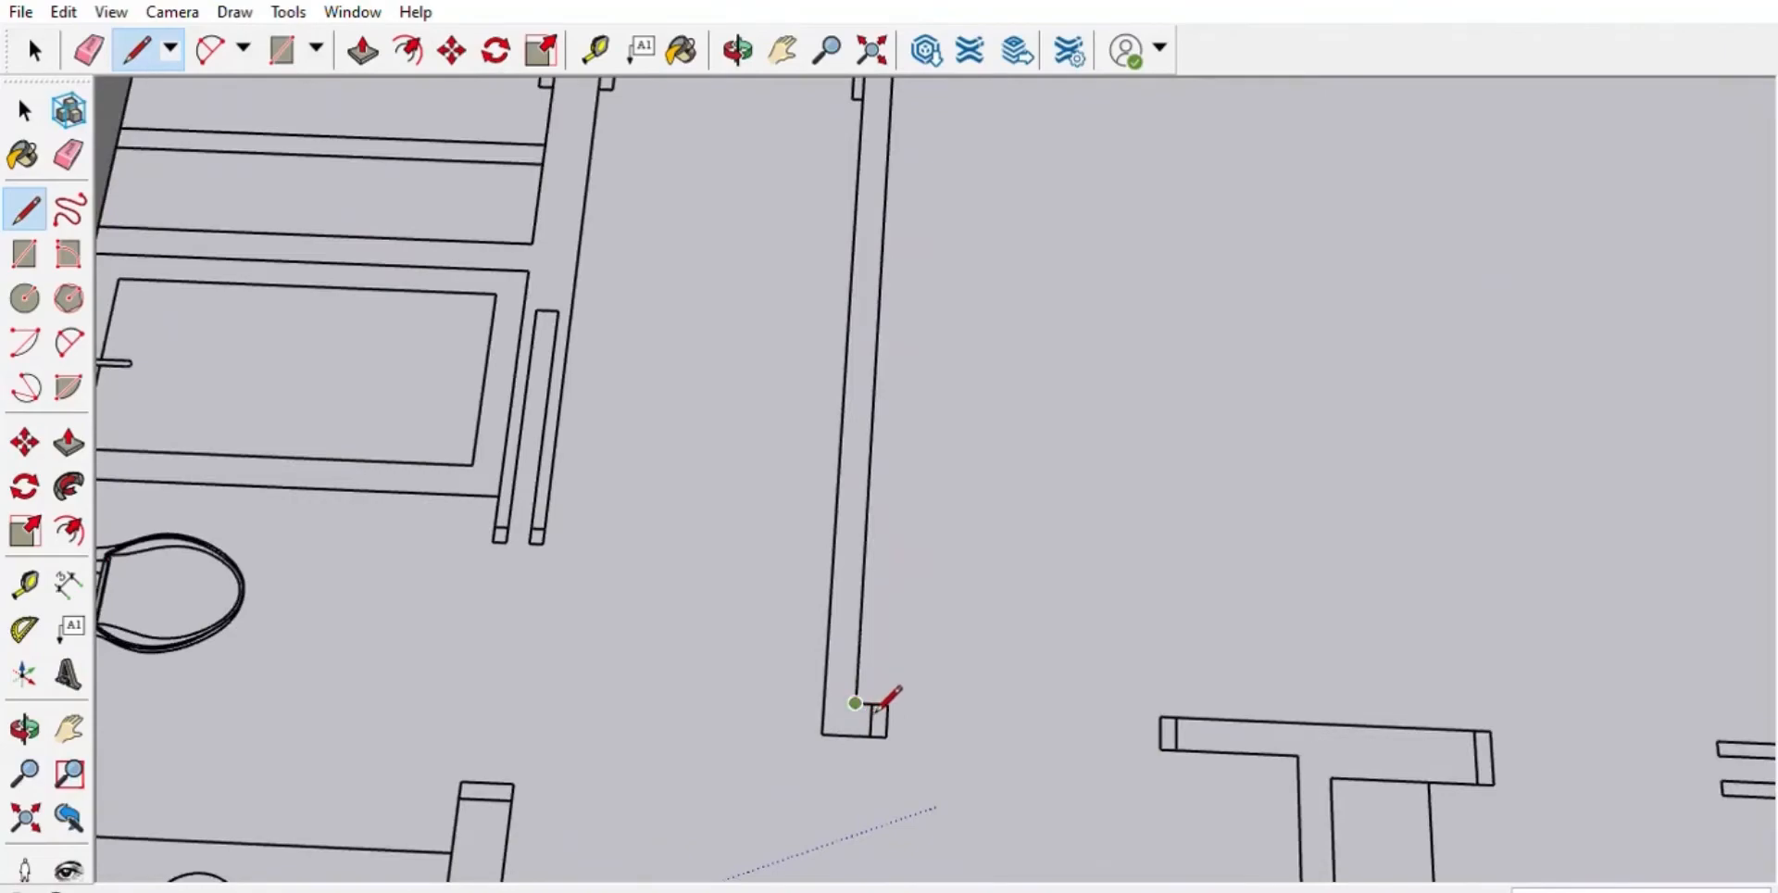
scroll(845, 731, "down", 3)
scroll(896, 131, "up", 5)
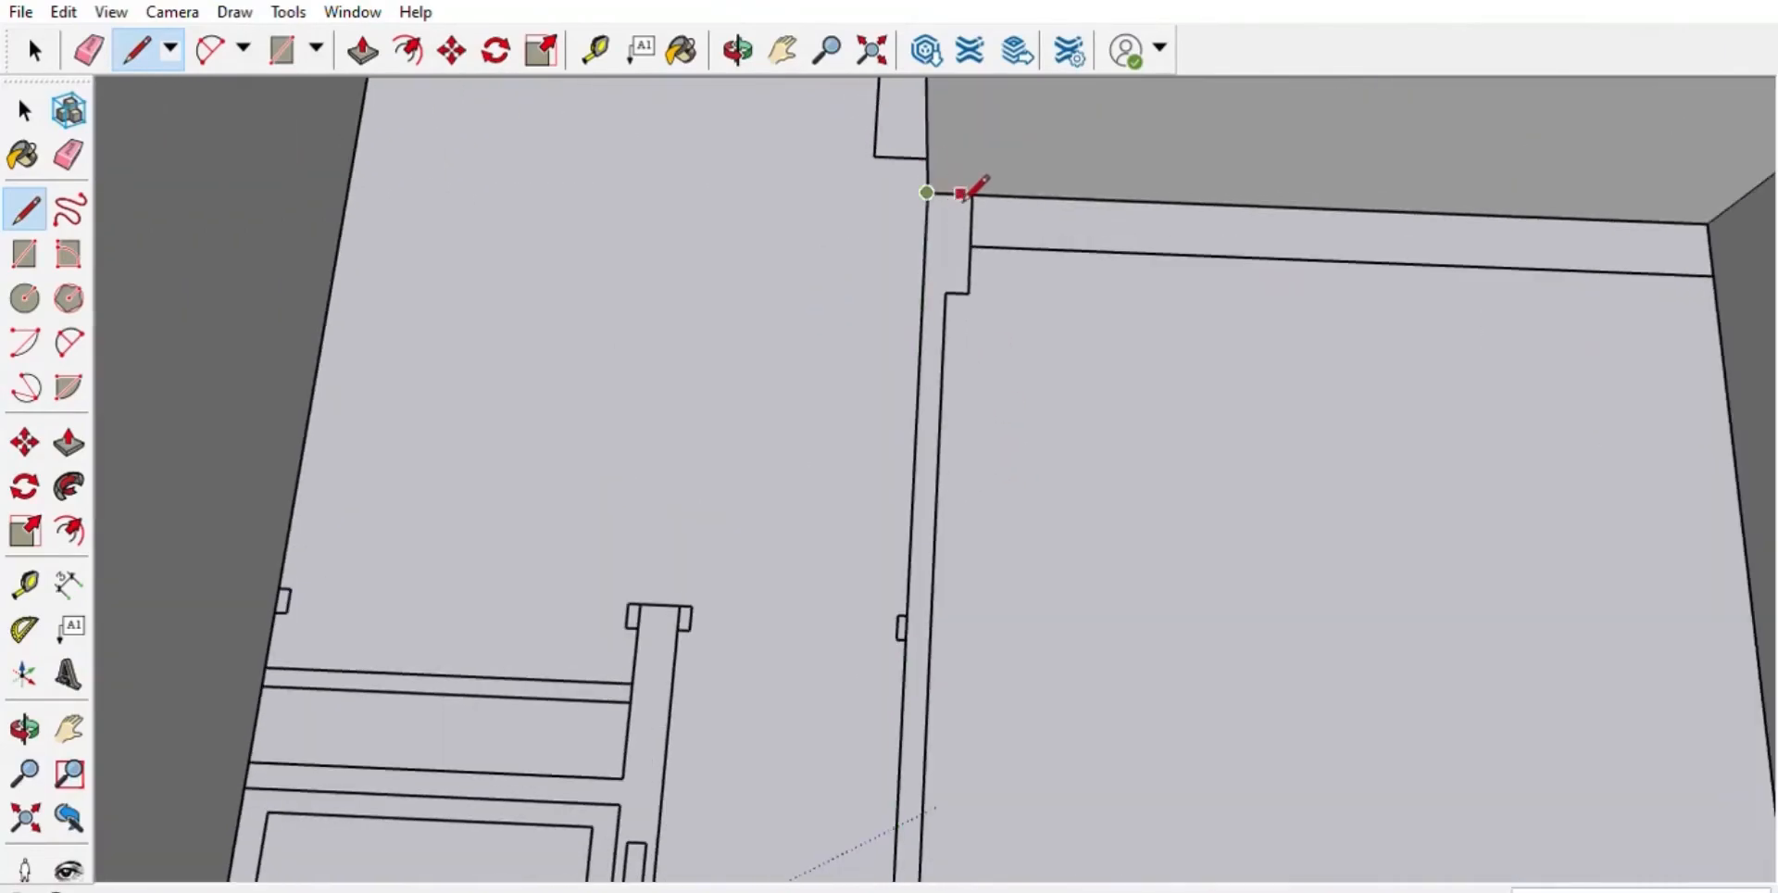
scroll(1214, 702, "down", 5)
- Trace the outline at the ends and junctions of the wall between the closets and the shower bathroom
scroll(1120, 787, "up", 6)
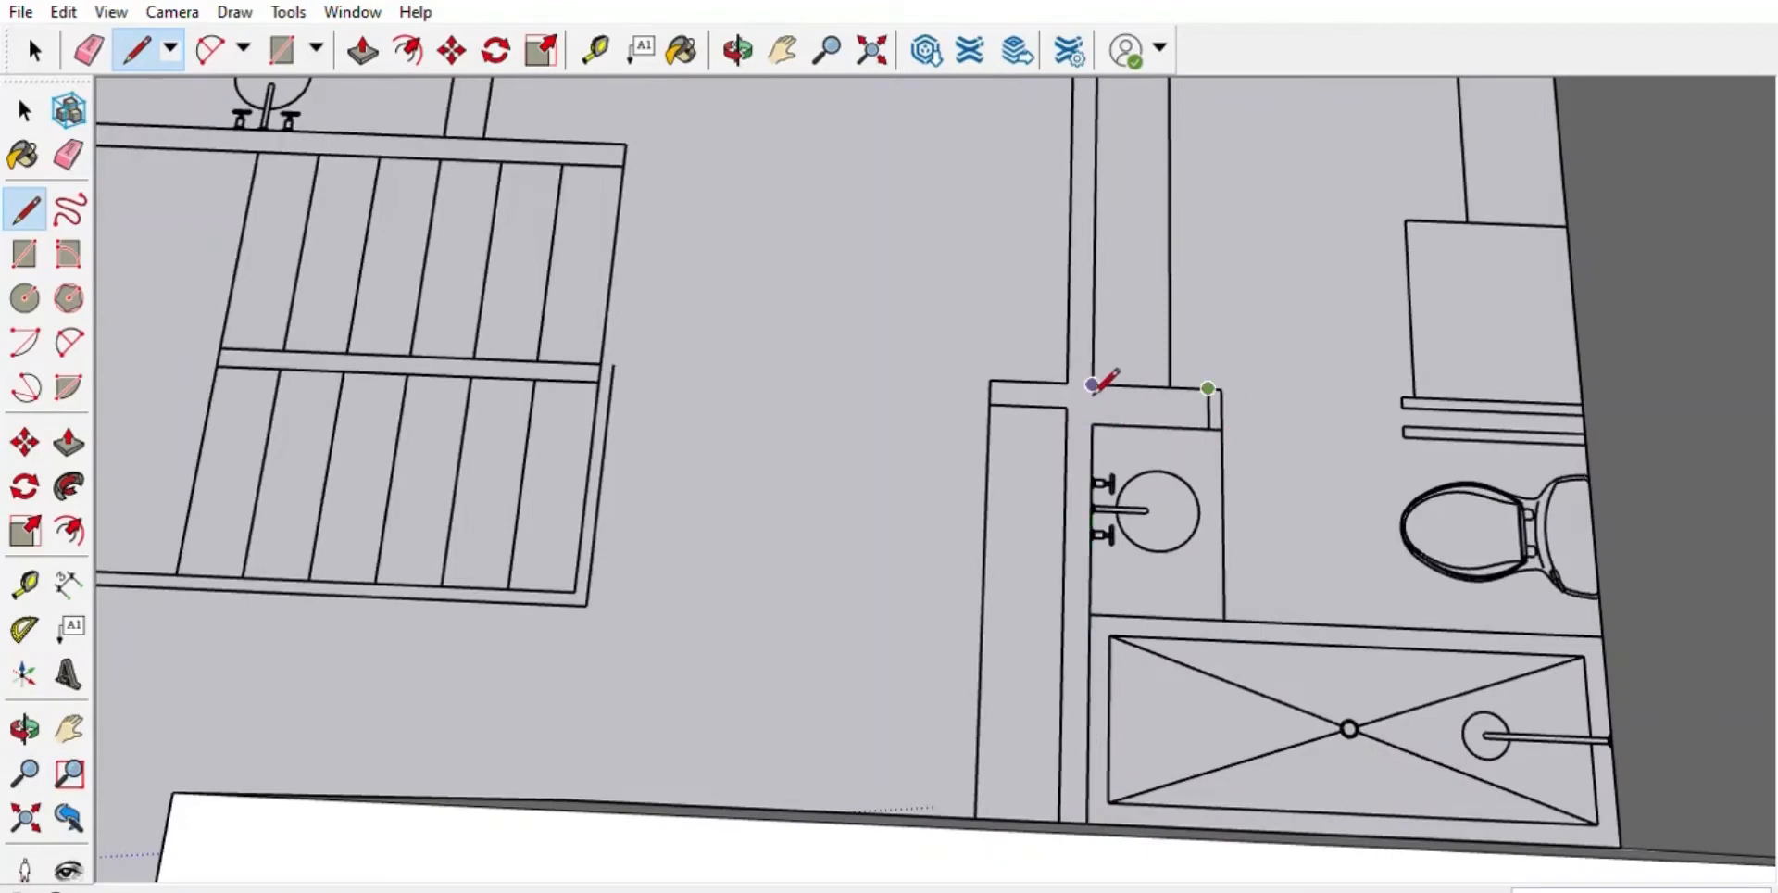
scroll(1103, 377, "down", 3)
scroll(1152, 175, "up", 3)
left_click(1158, 181)
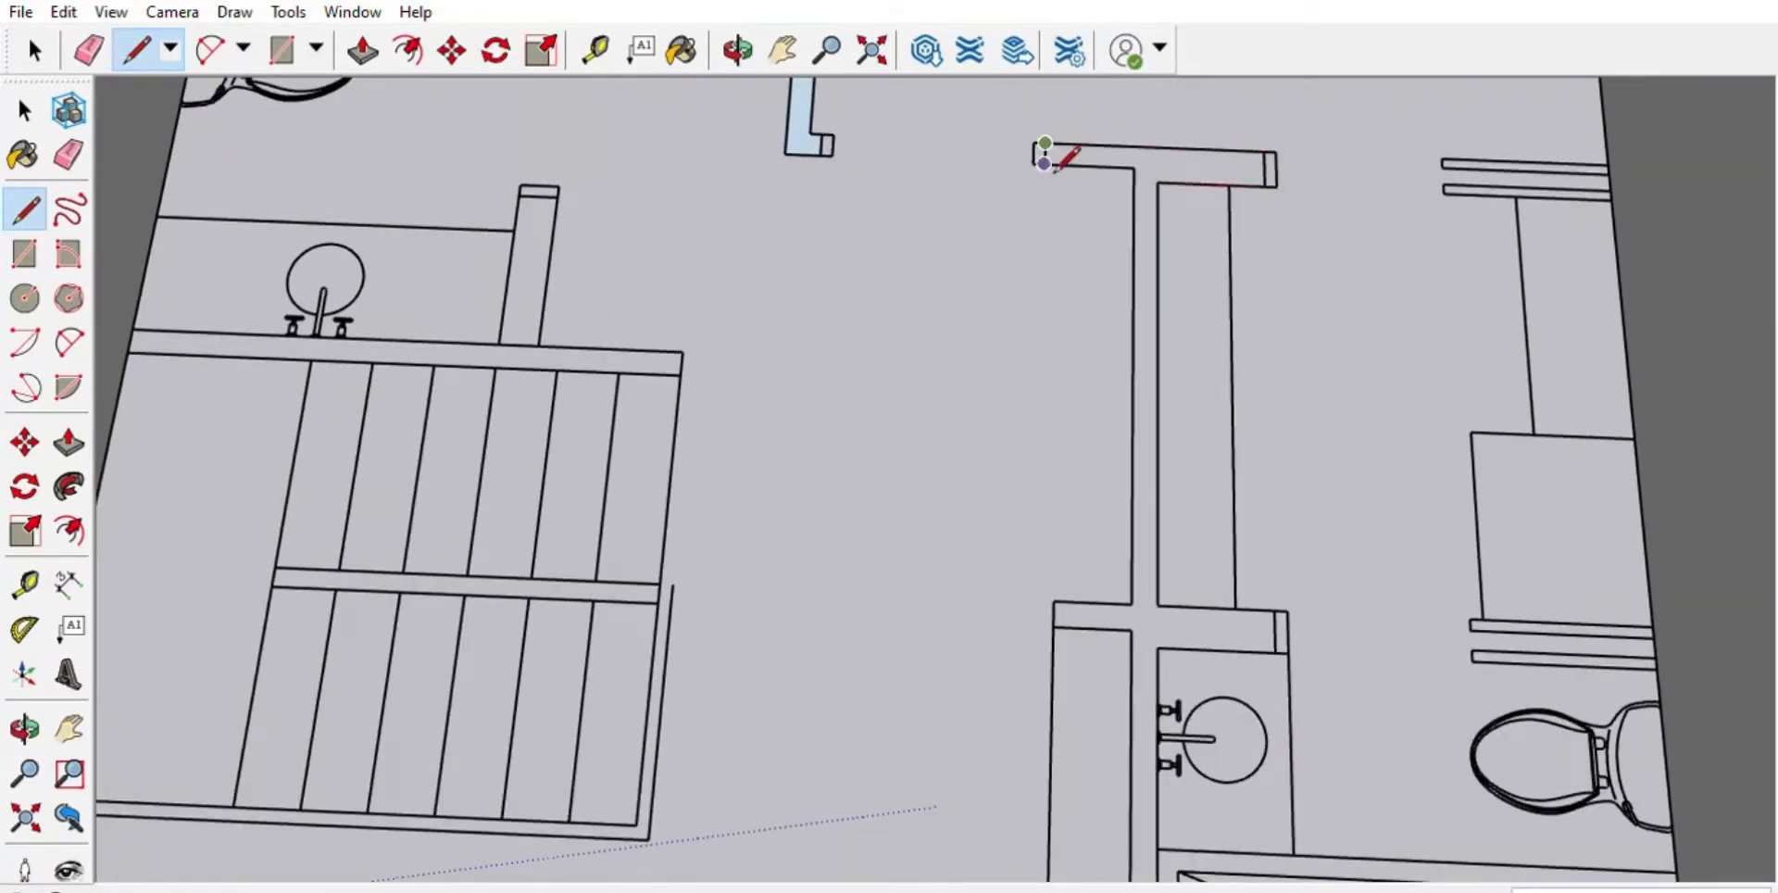
left_click(1053, 601)
- Try to draw the lower wall edges from the sink junction down to the outer wall beside the shower
scroll(1135, 613, "down", 3)
scroll(1148, 781, "up", 3)
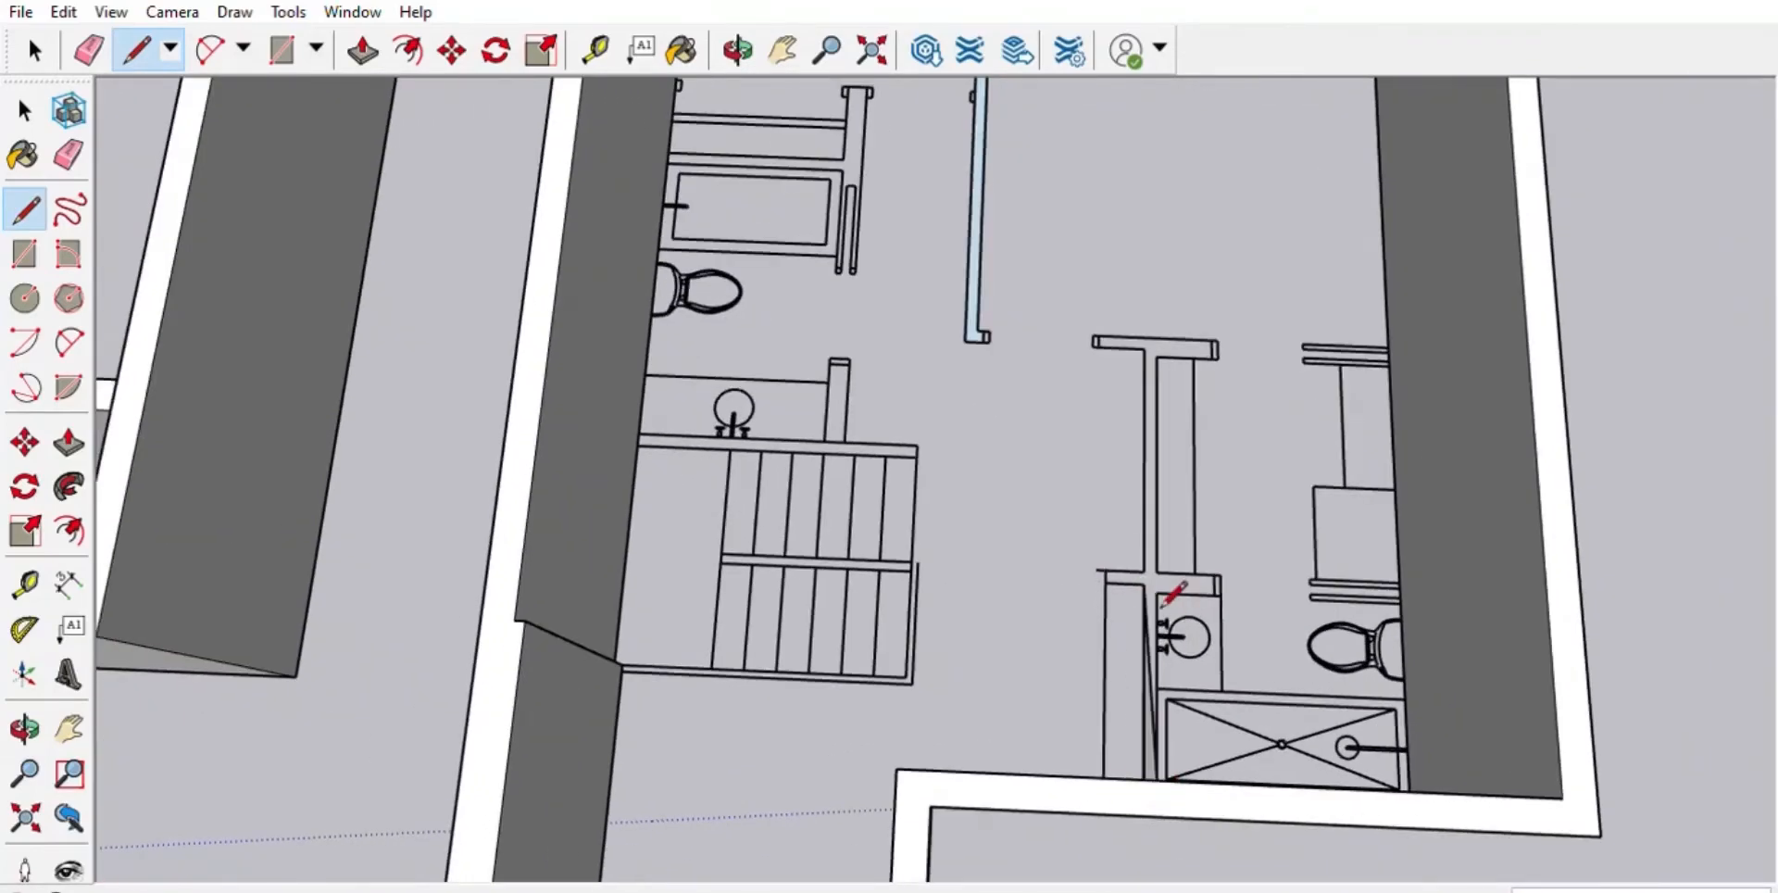
scroll(1165, 602, "up", 2)
scroll(1210, 675, "down", 3)
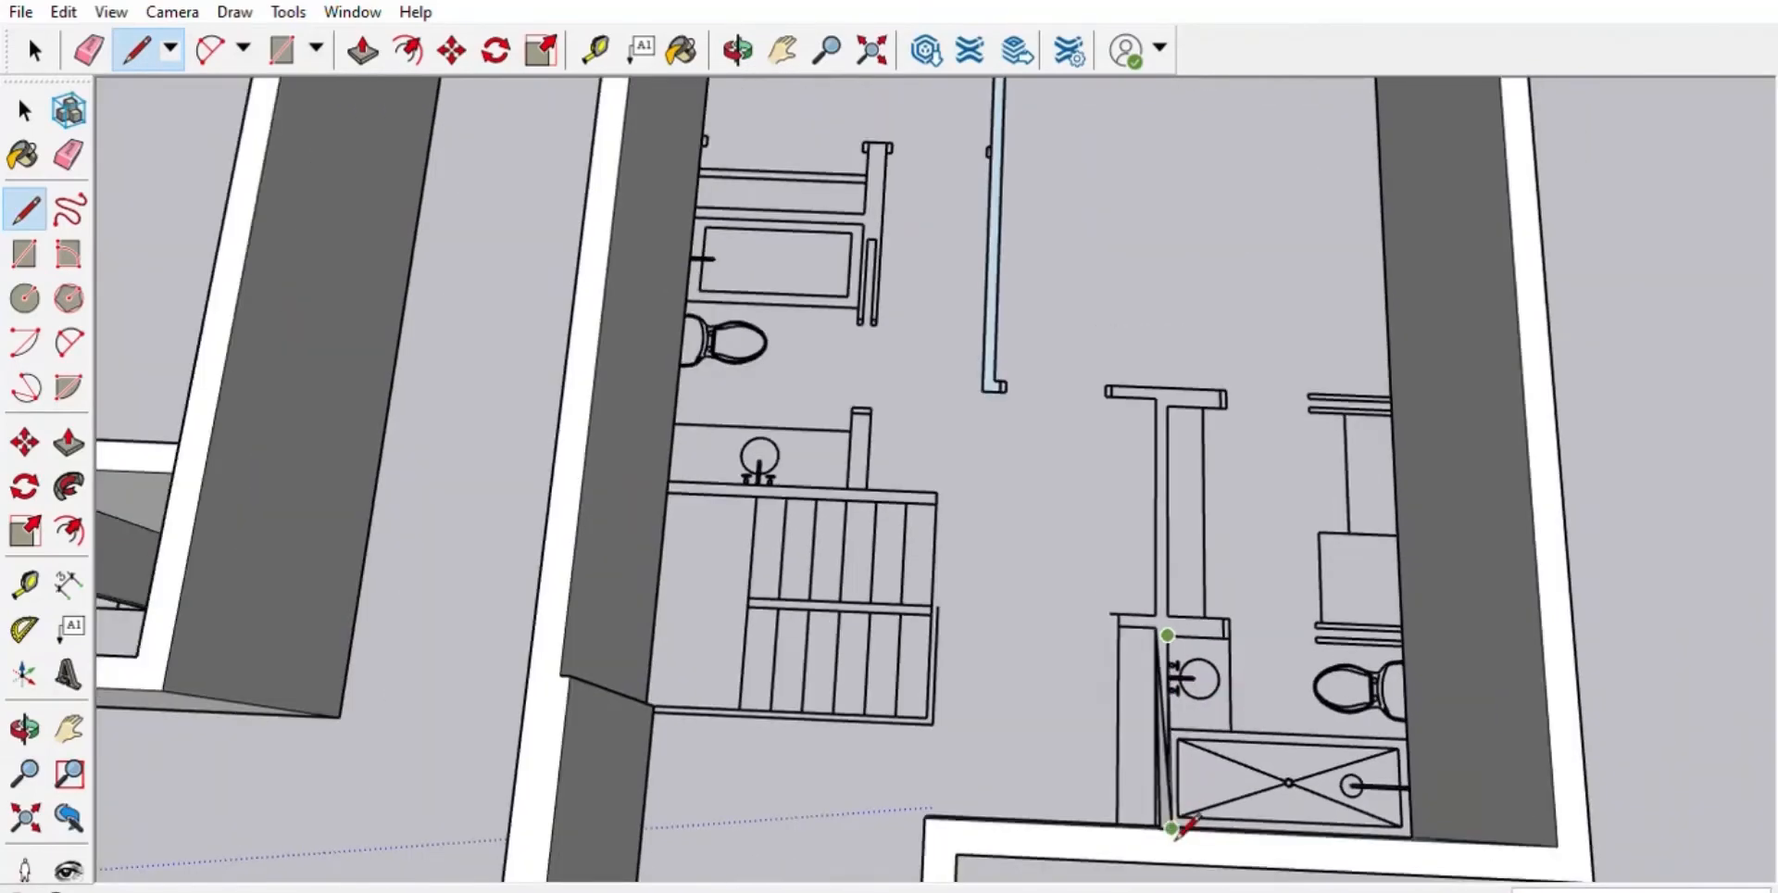
scroll(1179, 823, "up", 3)
left_click(35, 51)
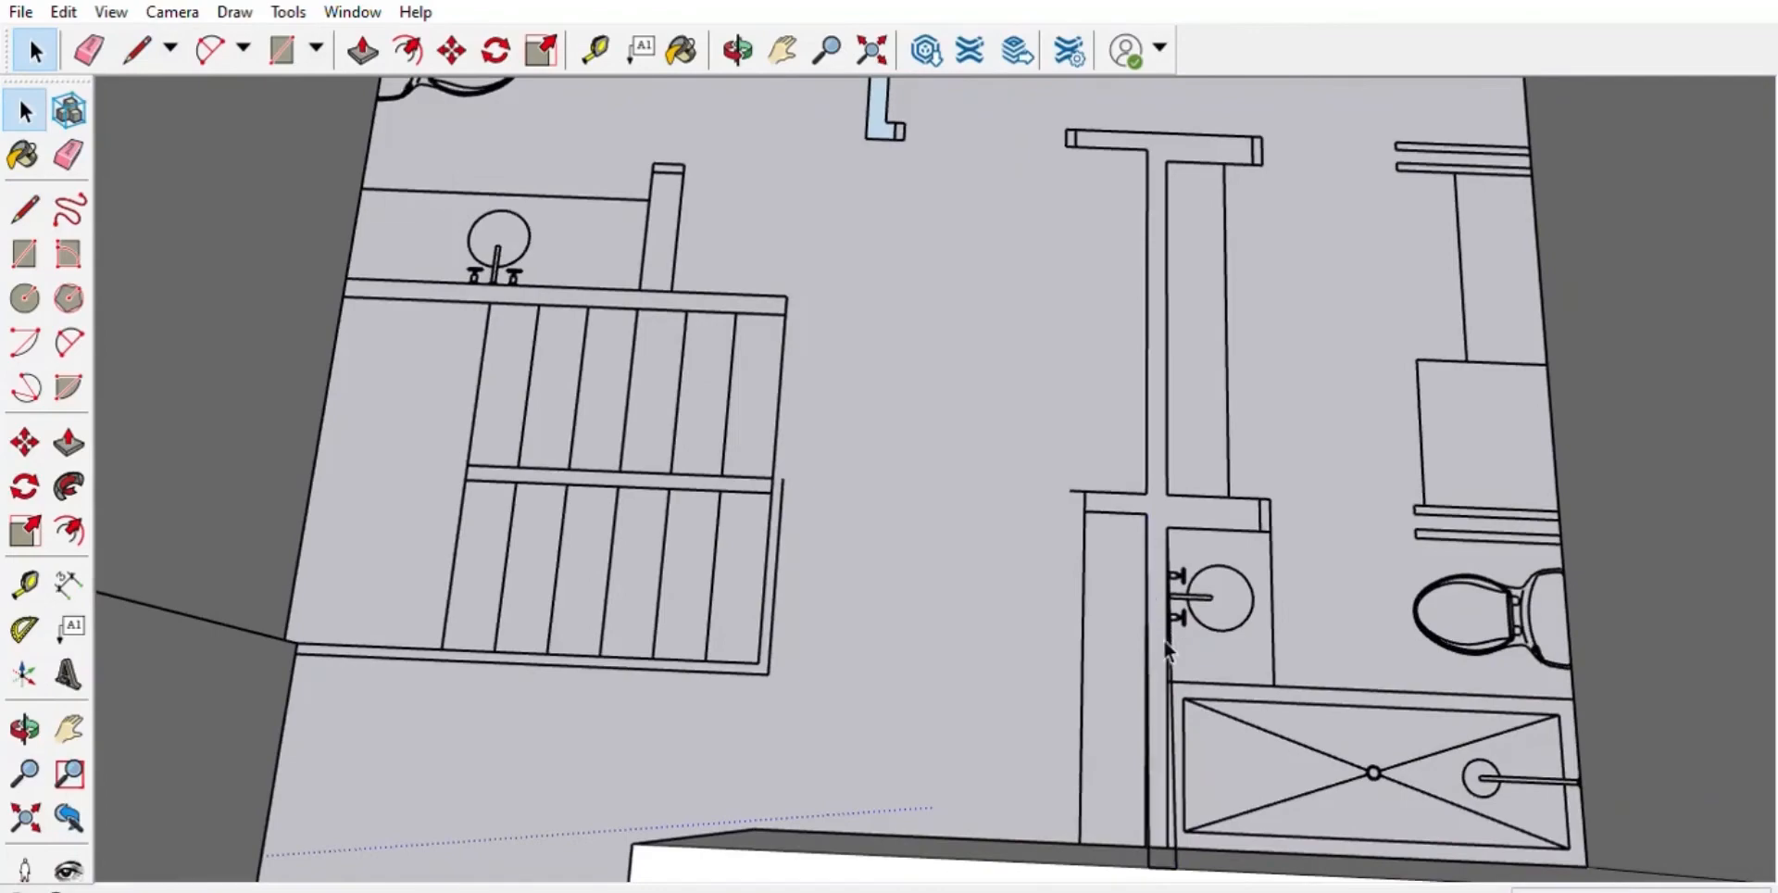
middle_click_drag(1165, 641, 1326, 765)
- Draw the wall edge from the sink junction along the shower to the outer wall, closing the double-T wall into a face
left_click(137, 51)
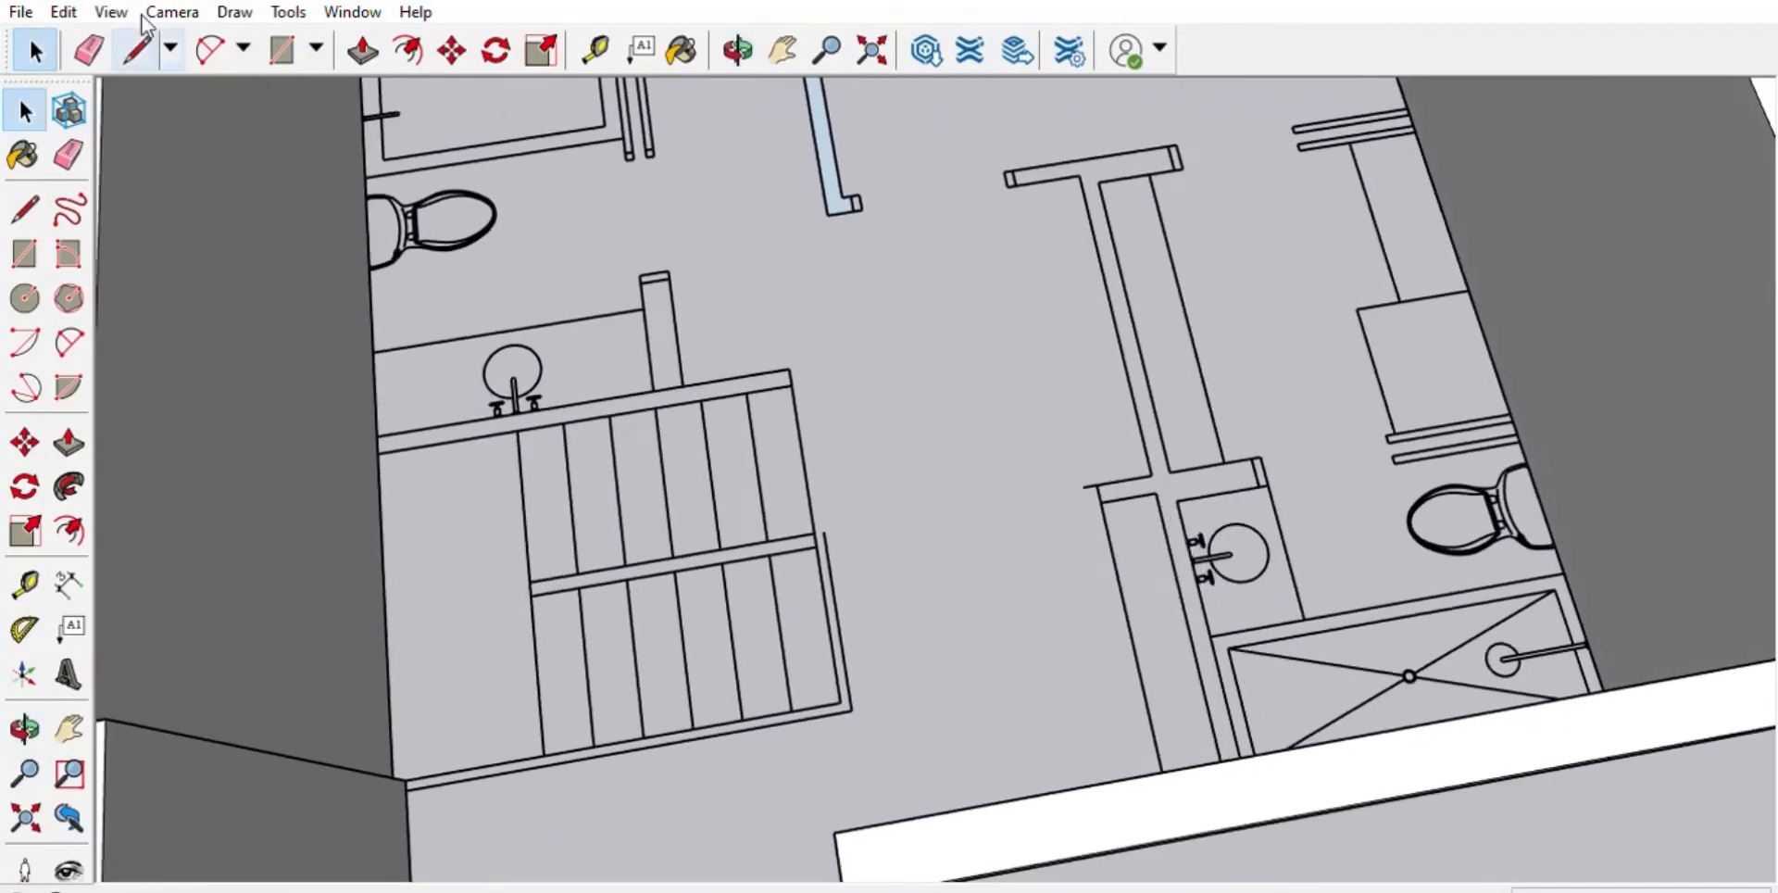
scroll(1091, 484, "up", 2)
left_click(1188, 498)
middle_click_drag(1188, 593, 1025, 504)
scroll(1023, 498, "down", 3)
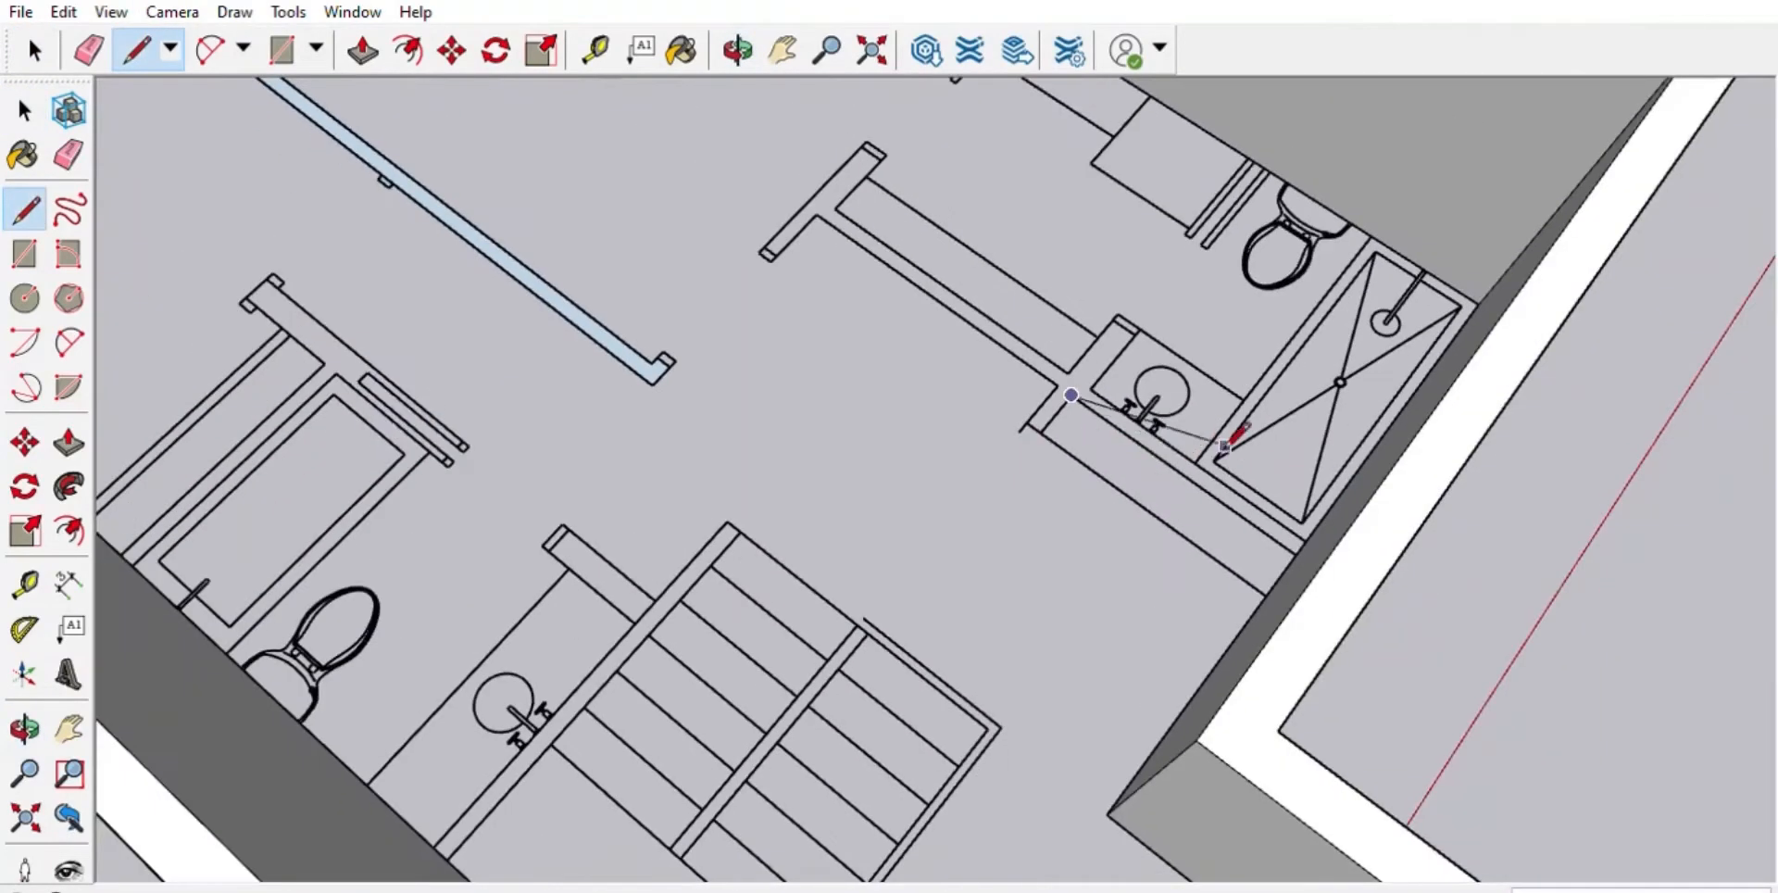
scroll(1274, 514, "up", 2)
left_click(1307, 572)
middle_click_drag(1307, 572, 1269, 324)
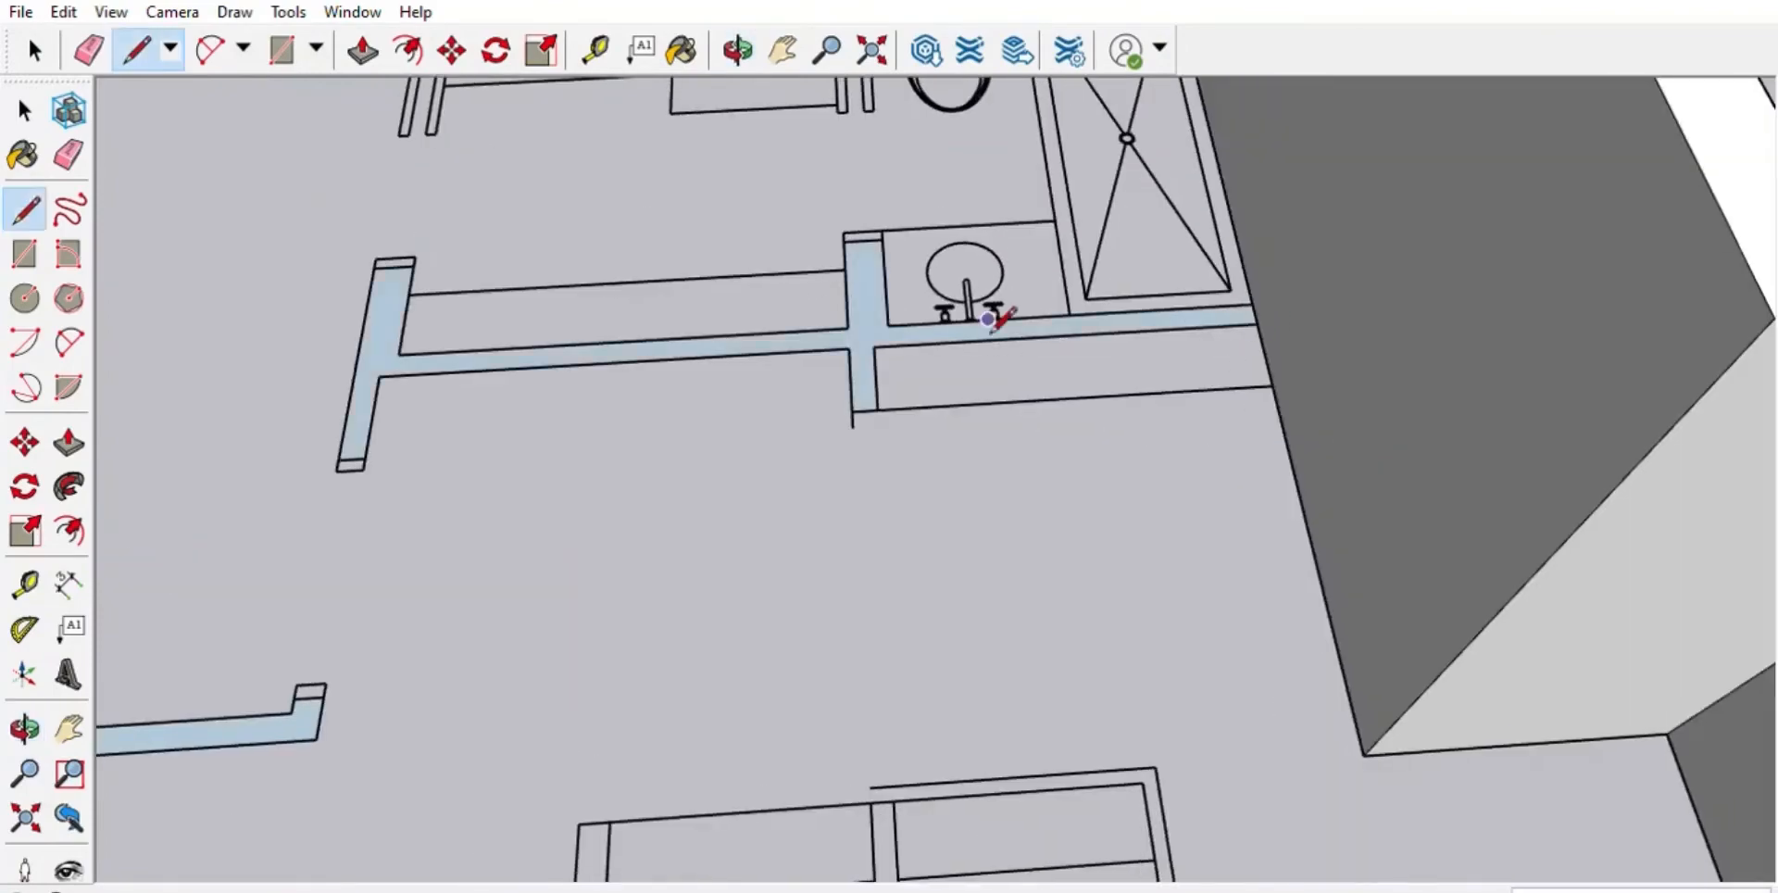
mouse_move(1093, 475)
middle_mouse_down()
mouse_move(802, 484)
mouse_move(602, 537)
middle_mouse_up()
- Trace the wall above the stairs and its short stub beside the sink so both form closed faces
scroll(1131, 667, "down", 2)
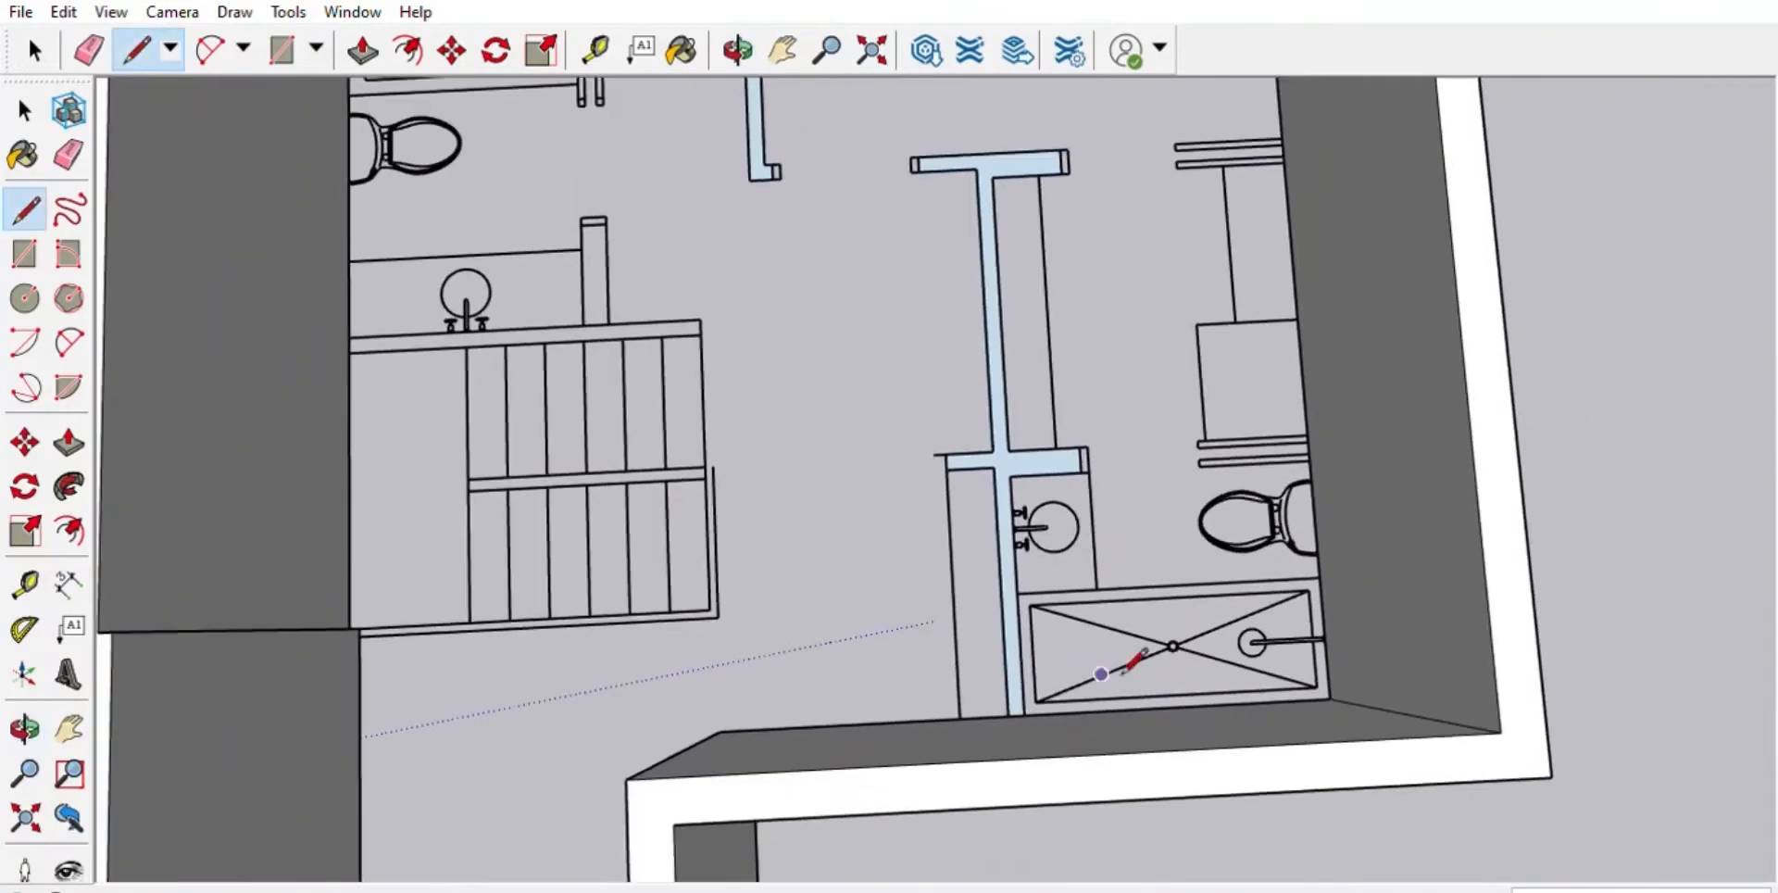
scroll(1358, 428, "up", 3)
scroll(1283, 597, "down", 2)
mouse_move(1236, 165)
middle_mouse_down()
mouse_move(1309, 230)
mouse_move(1091, 425)
mouse_move(298, 467)
mouse_move(199, 455)
middle_mouse_up()
scroll(766, 226, "down", 1)
scroll(655, 297, "up", 3)
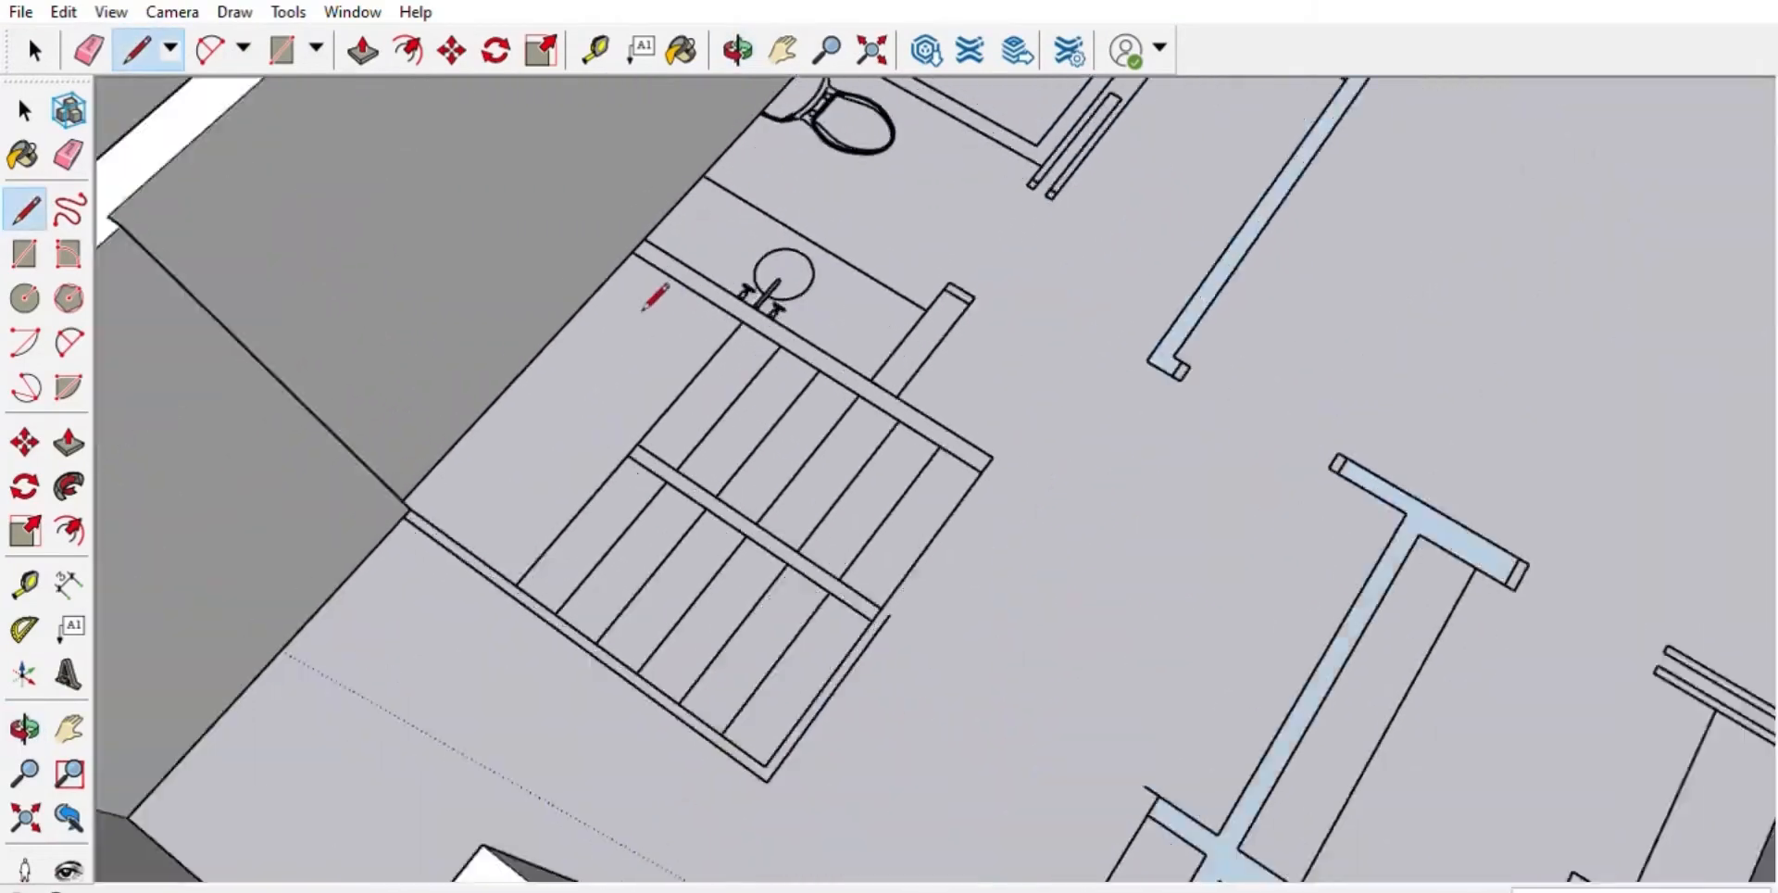
left_click(994, 480)
scroll(992, 448, "up", 2)
left_click(482, 159)
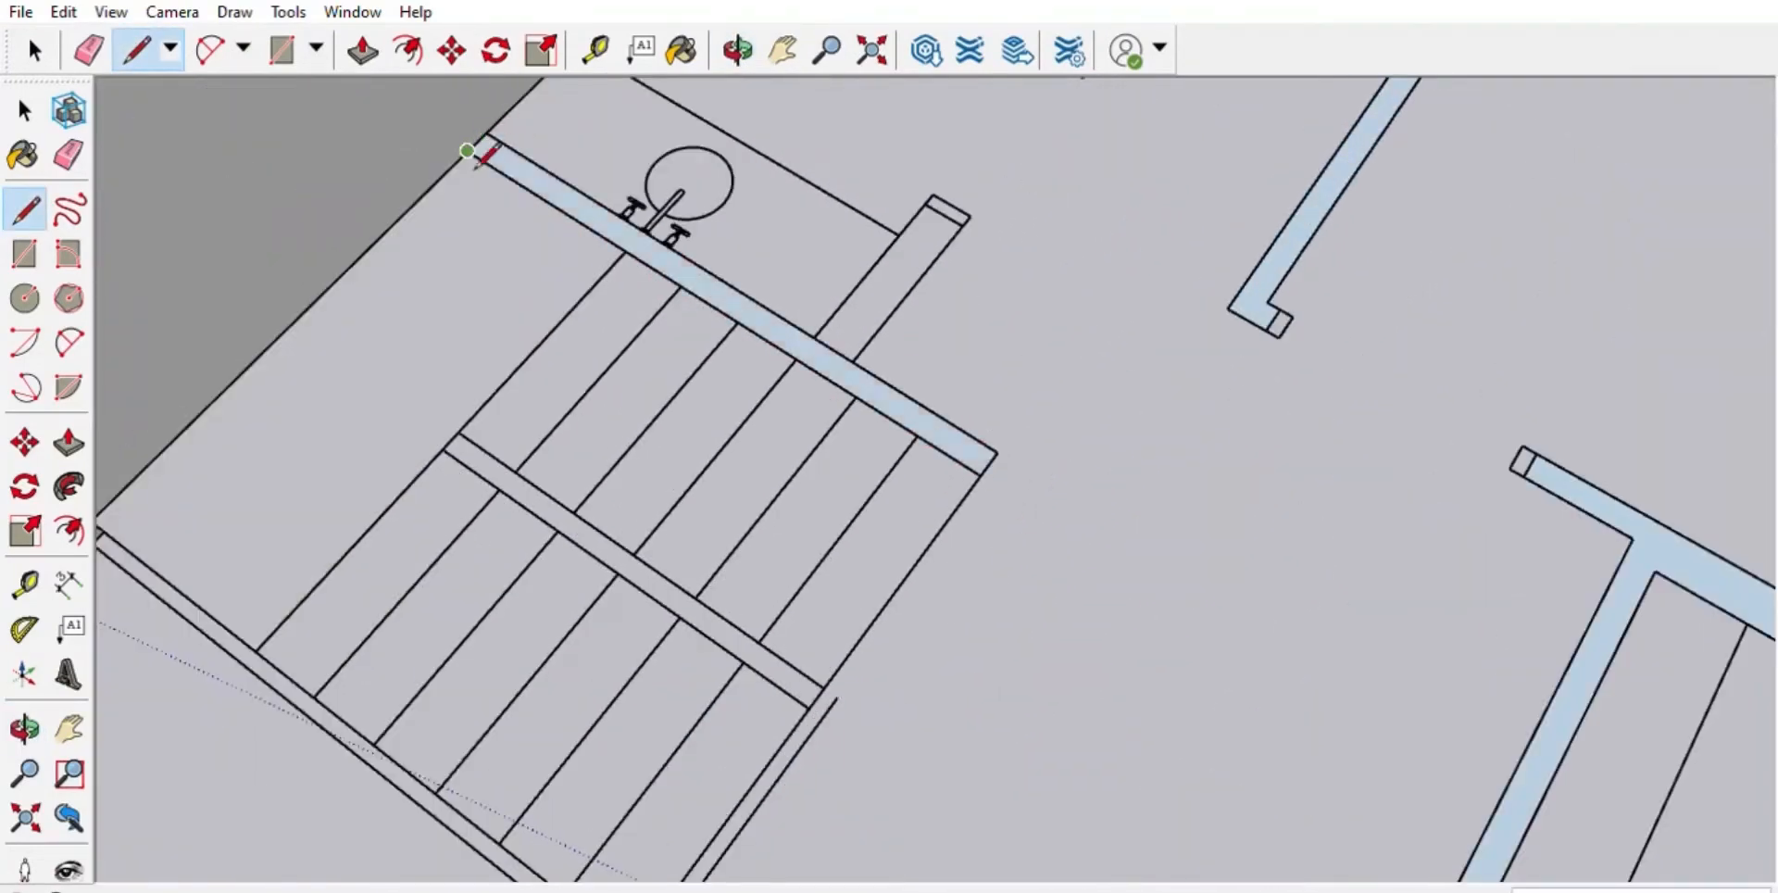
scroll(863, 448, "up", 1)
left_click(863, 380)
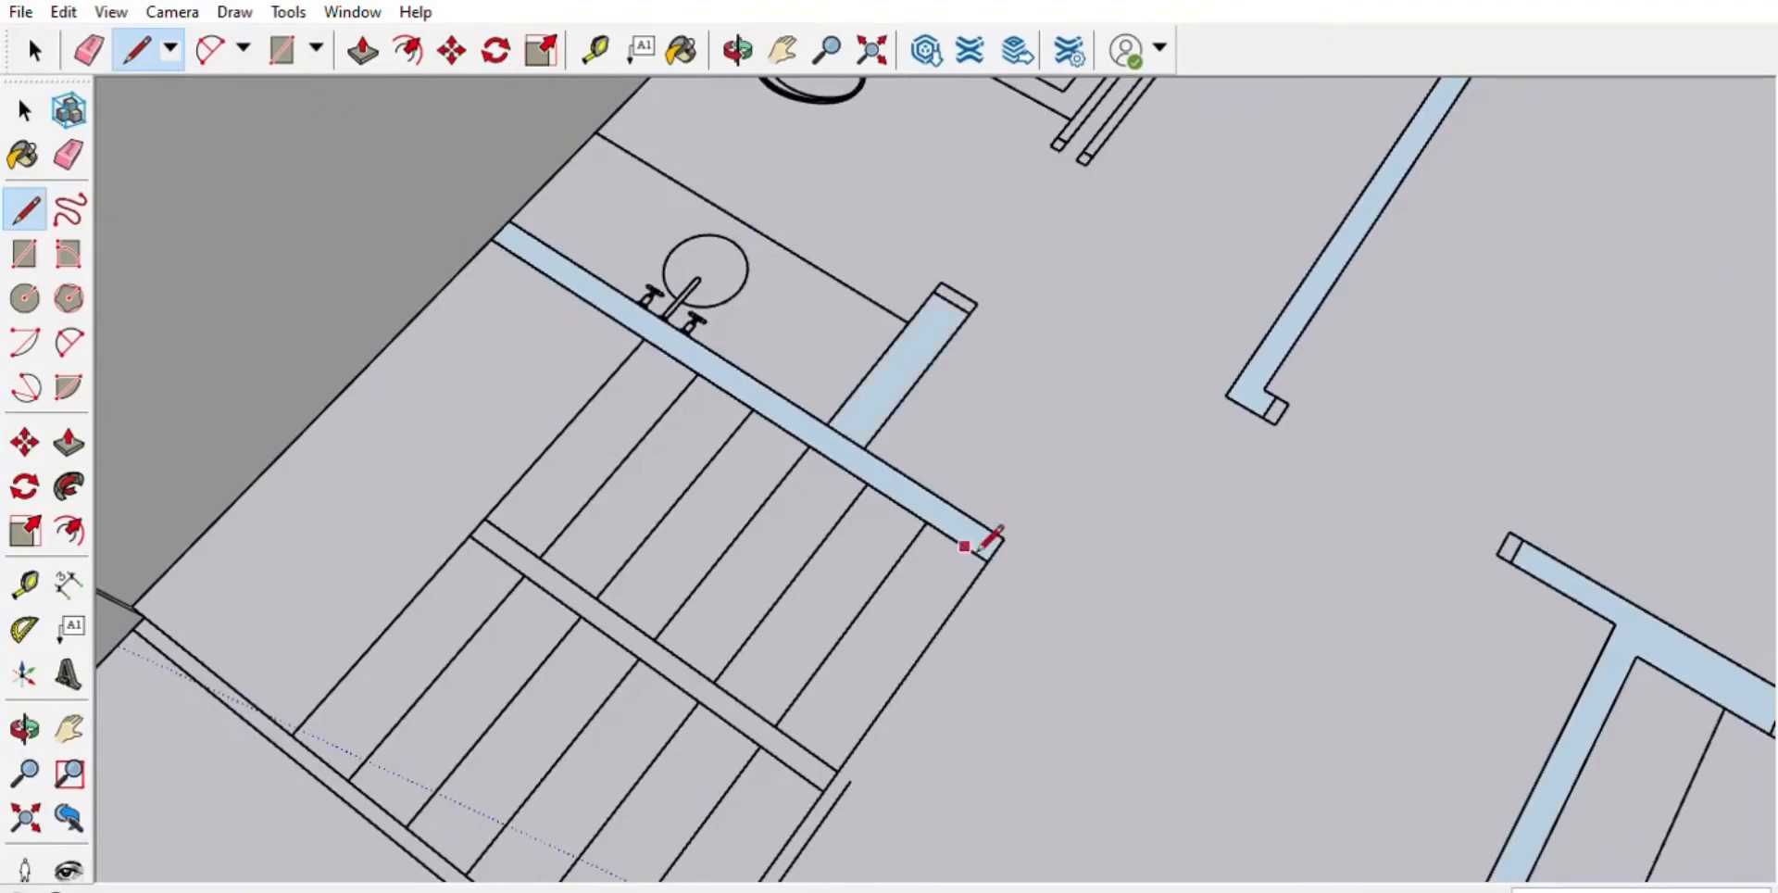
- Trace the walls around the bathtub, including the parallel closet wall and sliding-door pocket, to form closed faces
scroll(1019, 542, "down", 5)
middle_click_drag(1052, 543, 119, 695)
scroll(1222, 589, "up", 4)
scroll(901, 484, "up", 6)
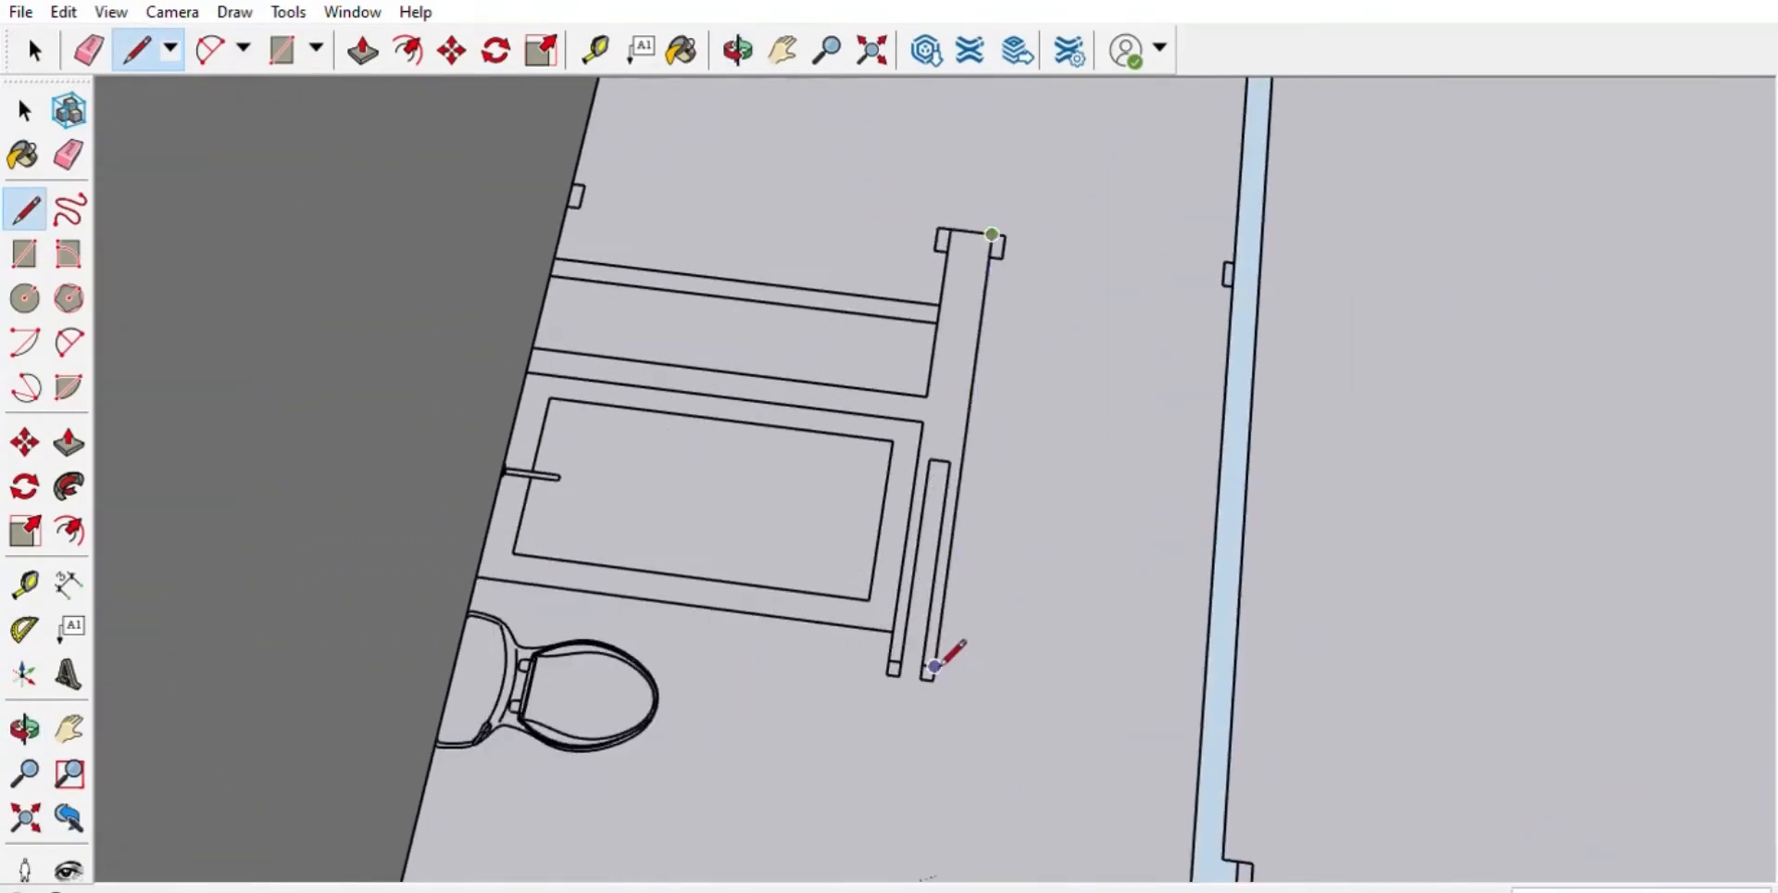
scroll(922, 663, "up", 1)
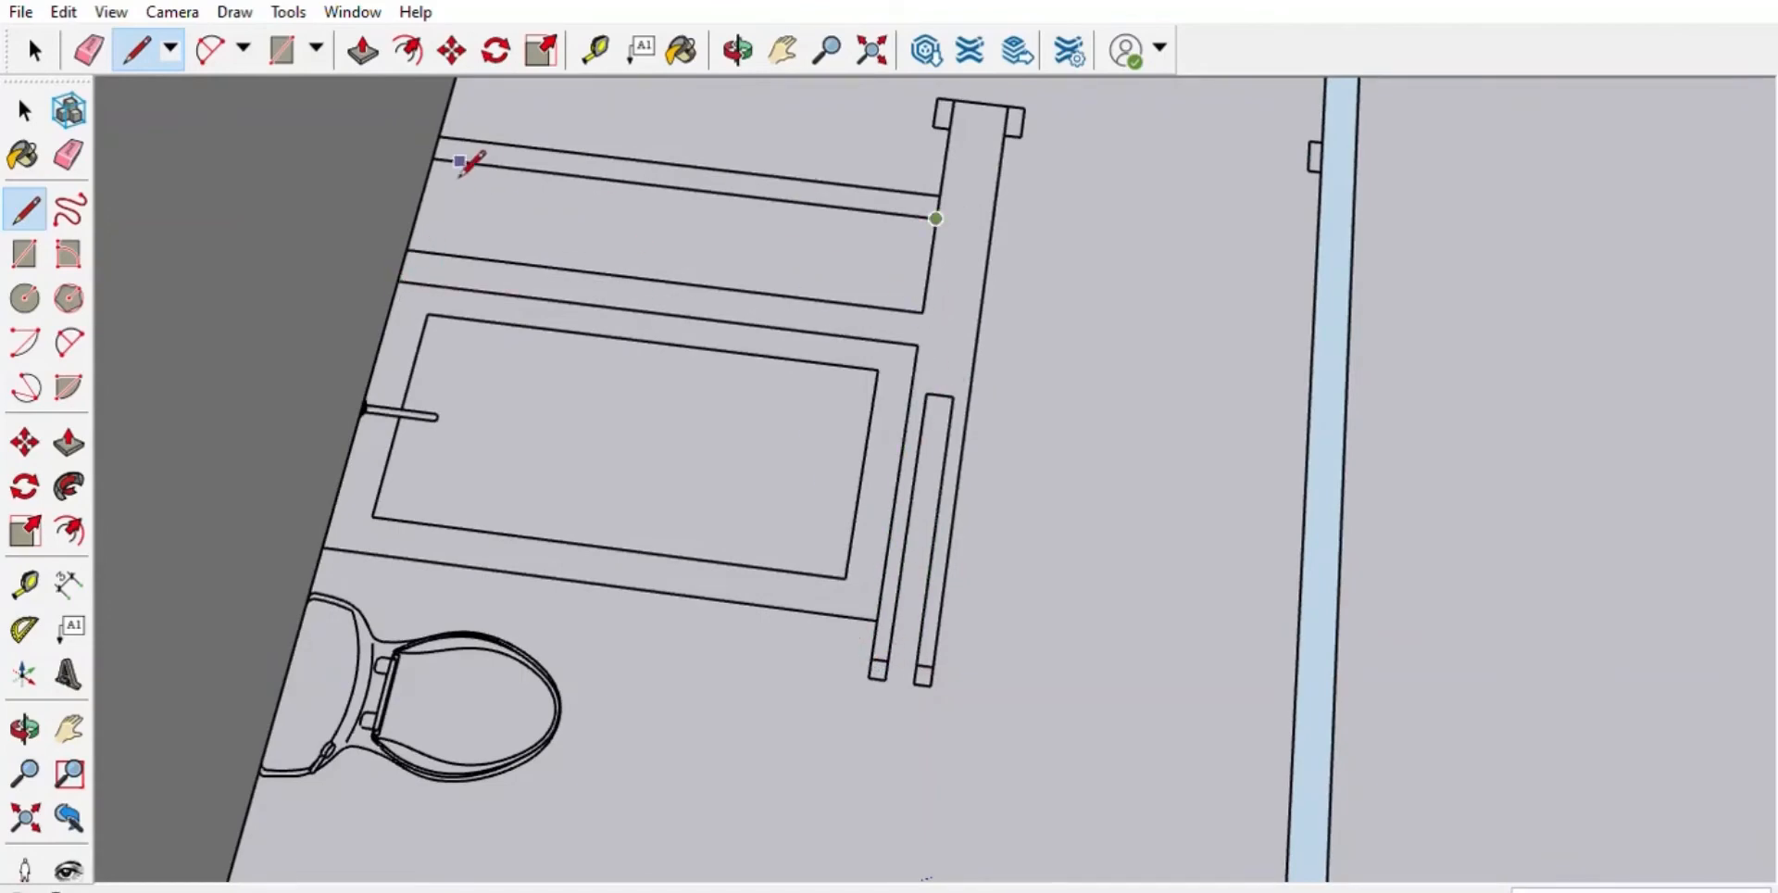
scroll(1124, 393, "down", 5)
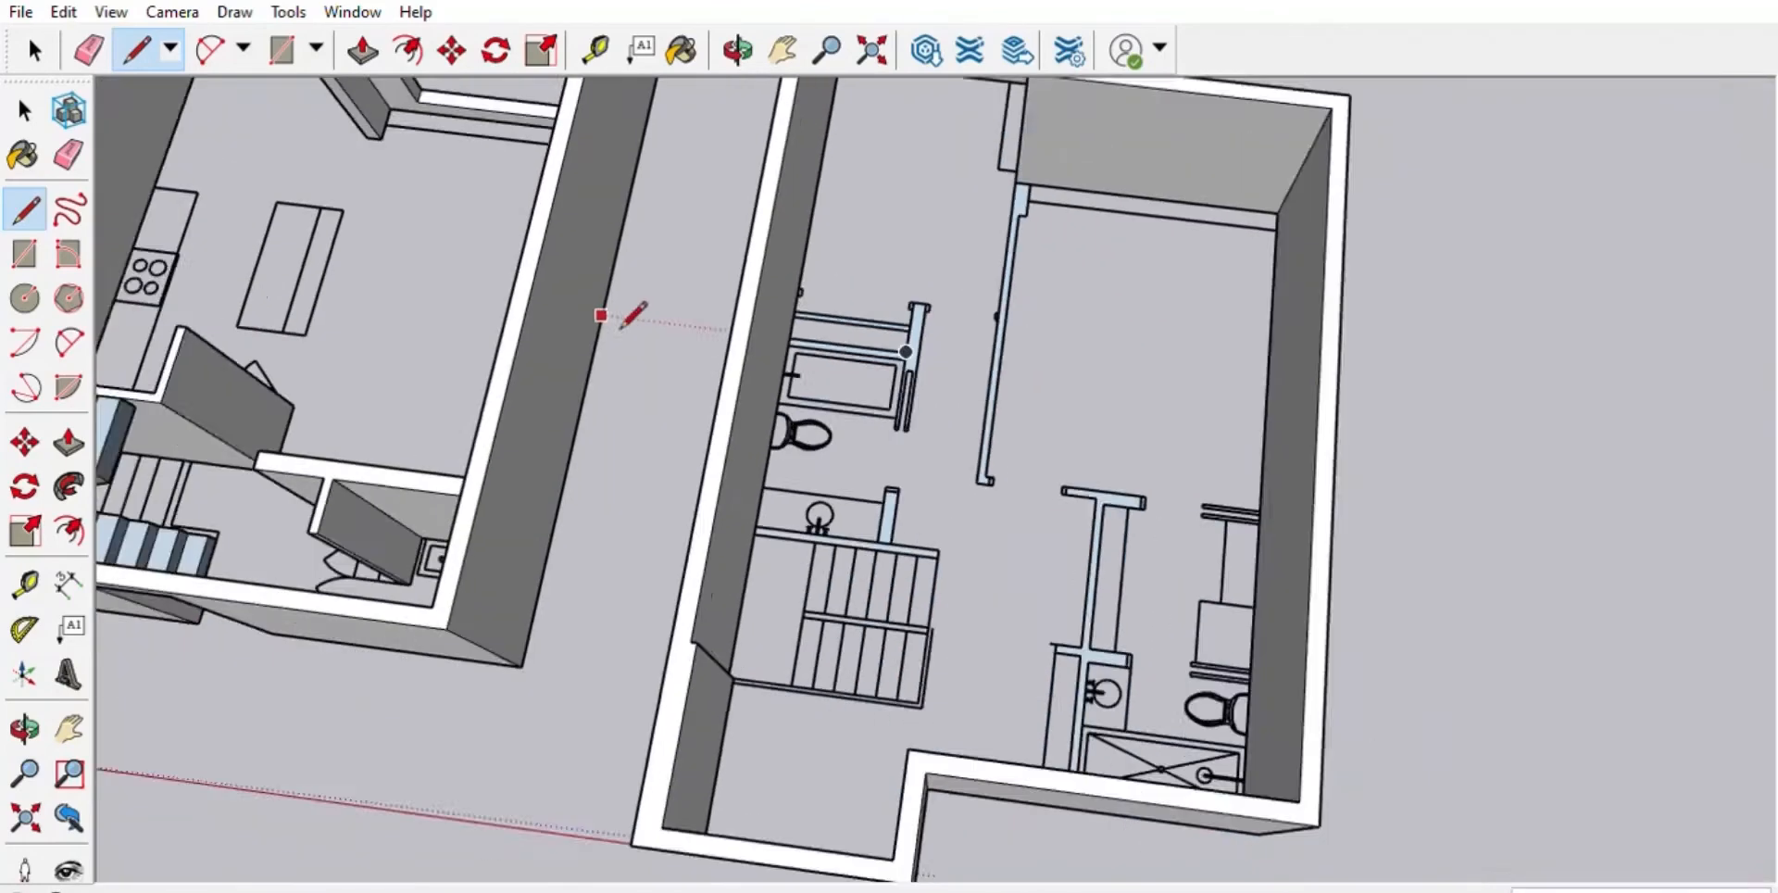
- Isolate the traced wall faces by inverting the selection and hiding the remaining fixture and stair linework of the plan
middle_click_drag(615, 306, 941, 603)
scroll(941, 603, "up", 4)
key("space")
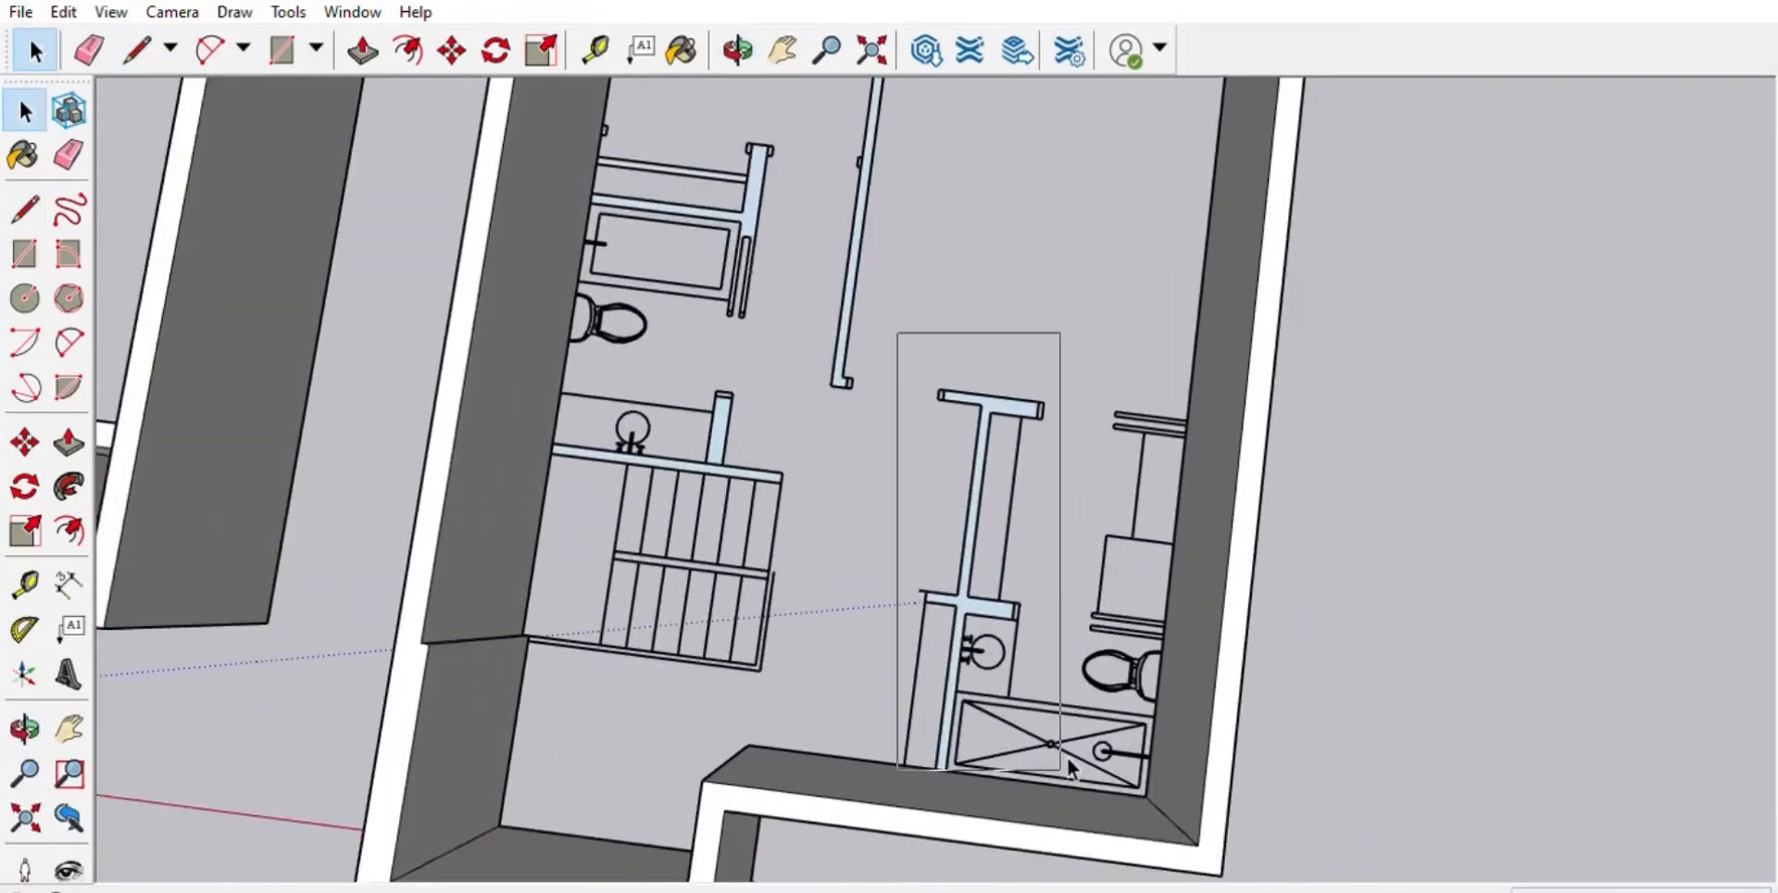
scroll(952, 698, "up", 3)
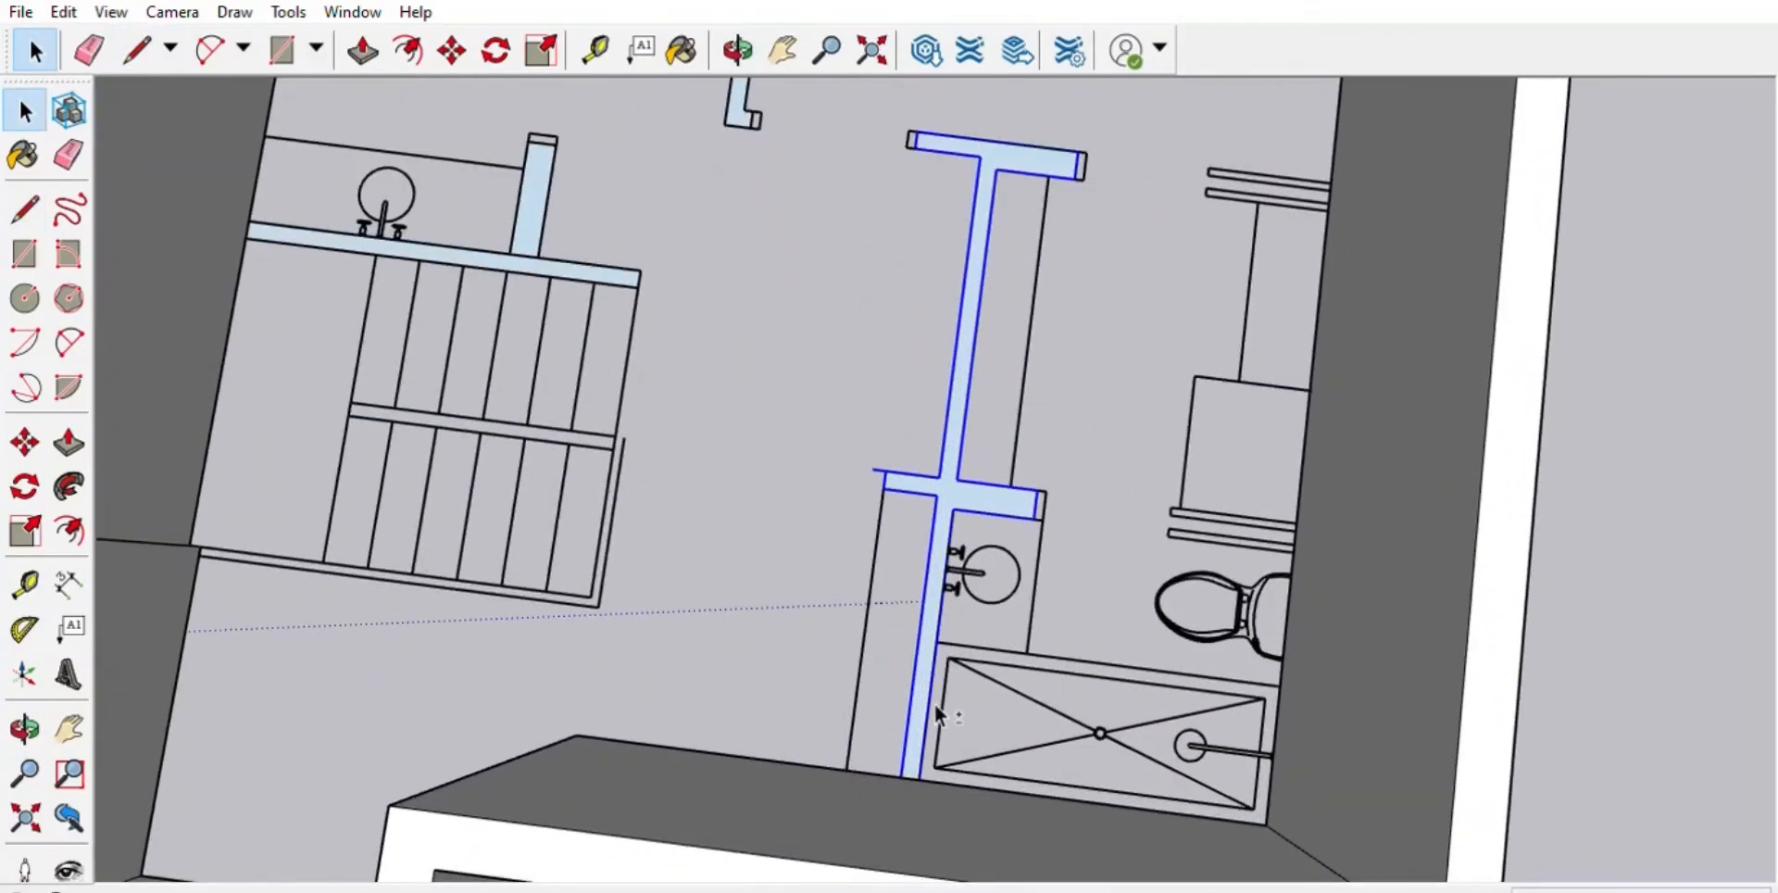
scroll(927, 741, "down", 2)
left_click(919, 769)
scroll(918, 769, "down", 3)
scroll(1005, 239, "up", 3)
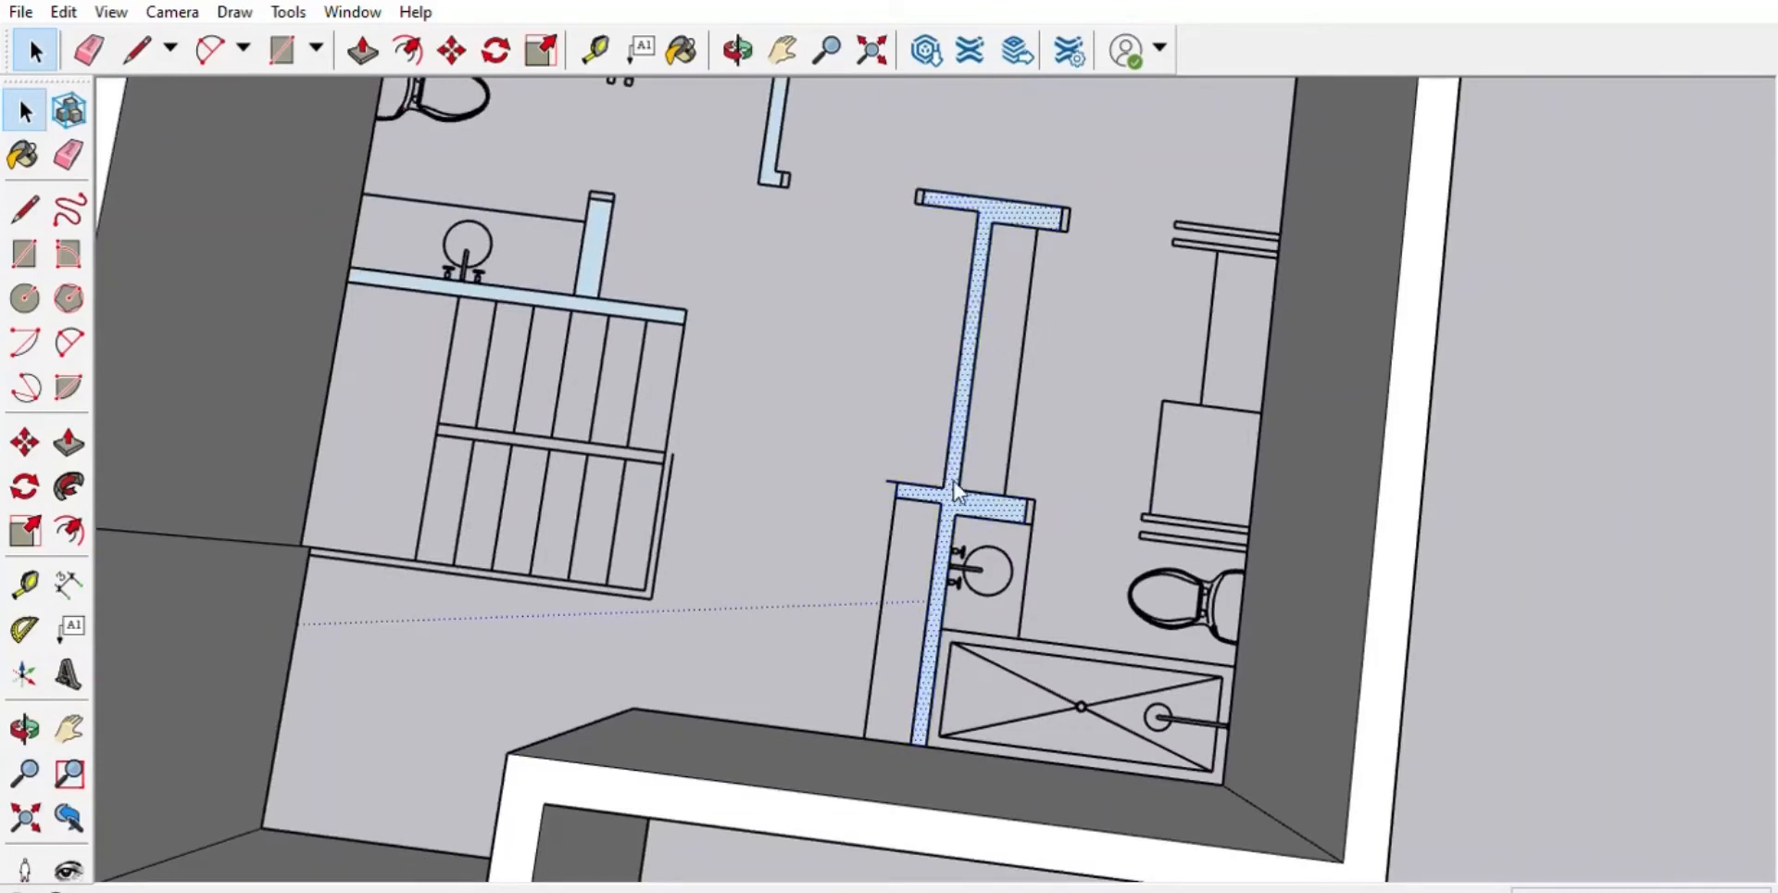
key("F2")
key("ctrl+shift+i")
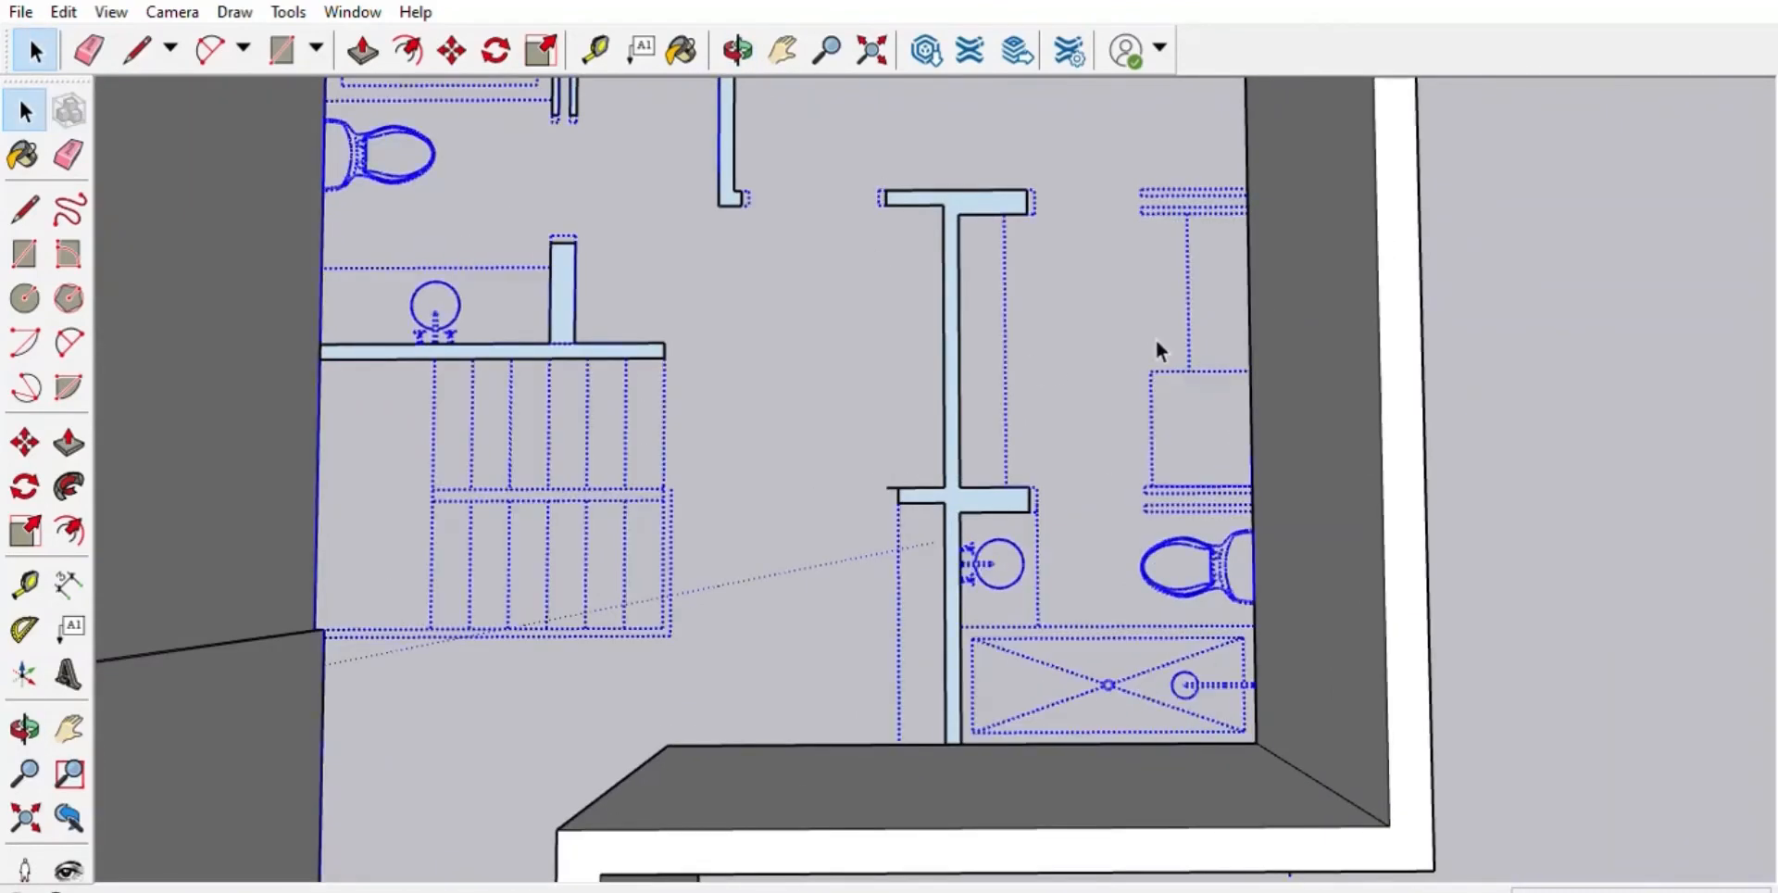
- Group the double-T wall beside the shower, and separately group the stair wall with its stub
left_click_drag(828, 141, 1142, 770)
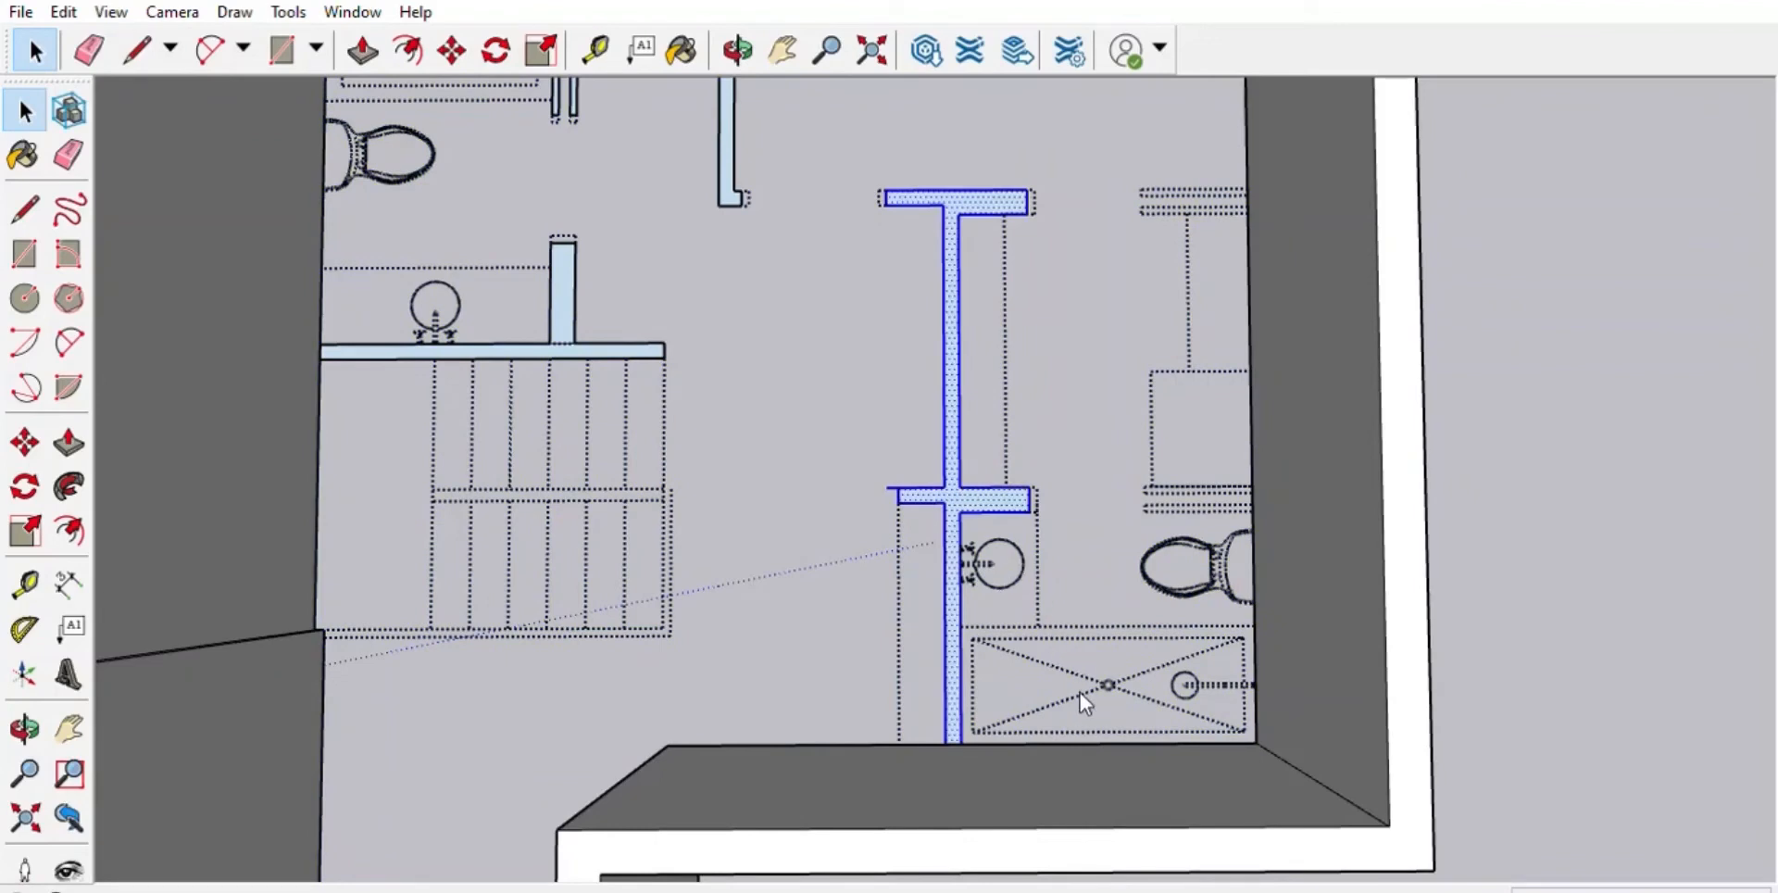
middle_click_drag(395, 213, 580, 278, "shift")
left_click(770, 410)
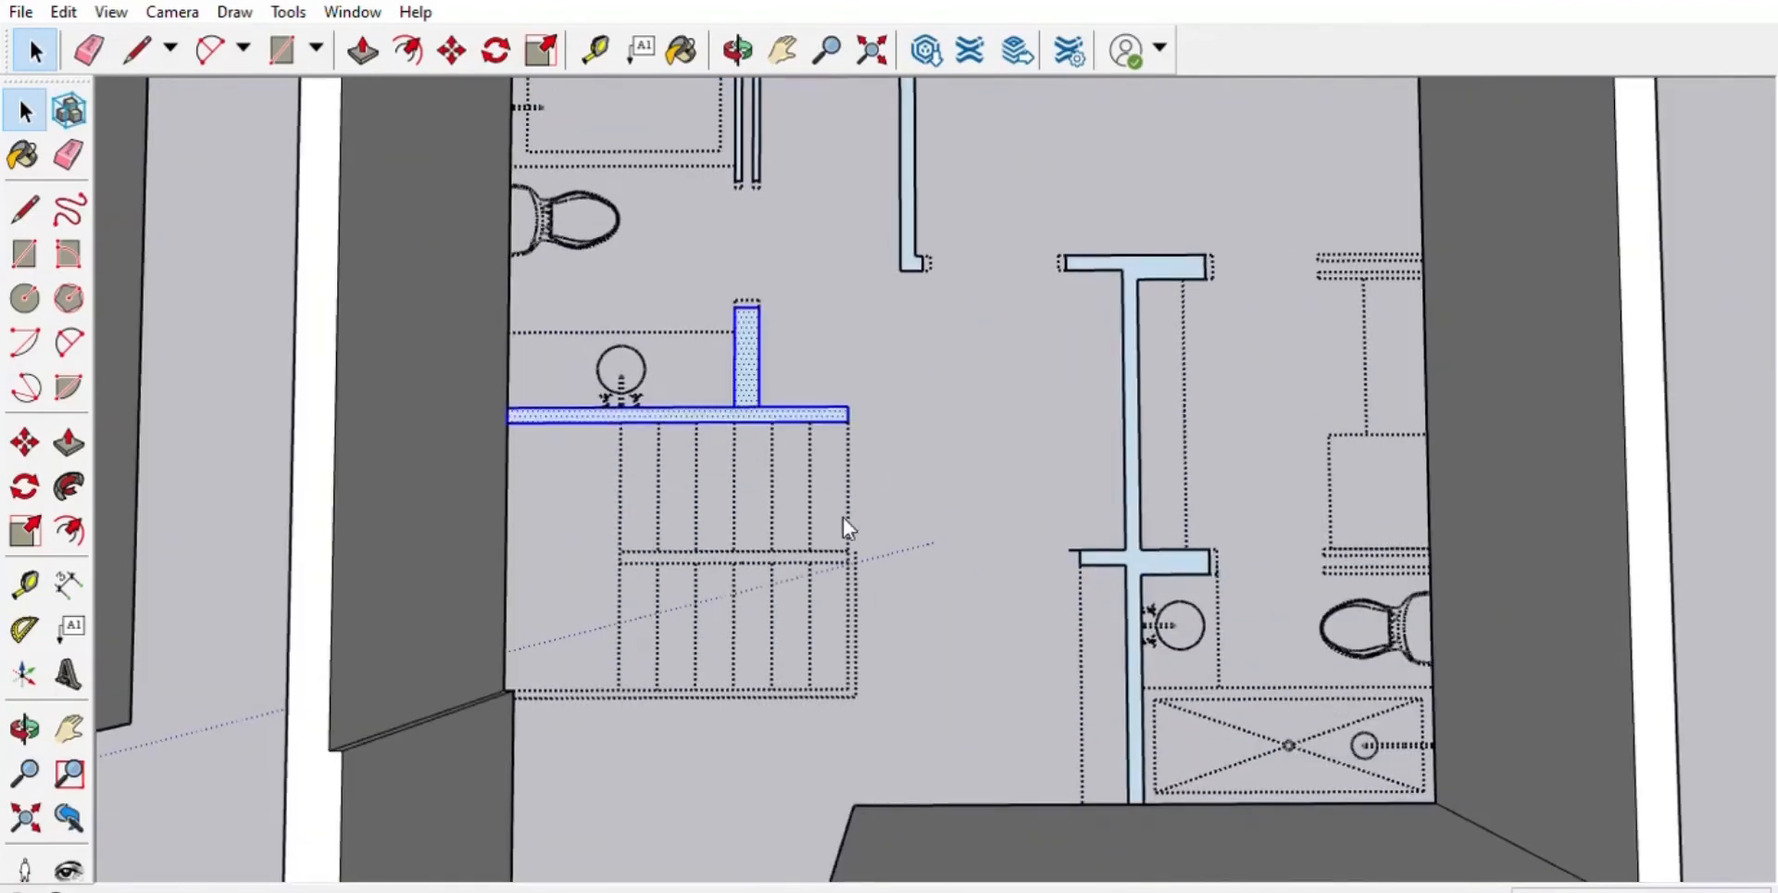
scroll(1202, 822, "down", 3)
- Group the bathtub walls, and make the long central partition wall a separate group
left_click(903, 287)
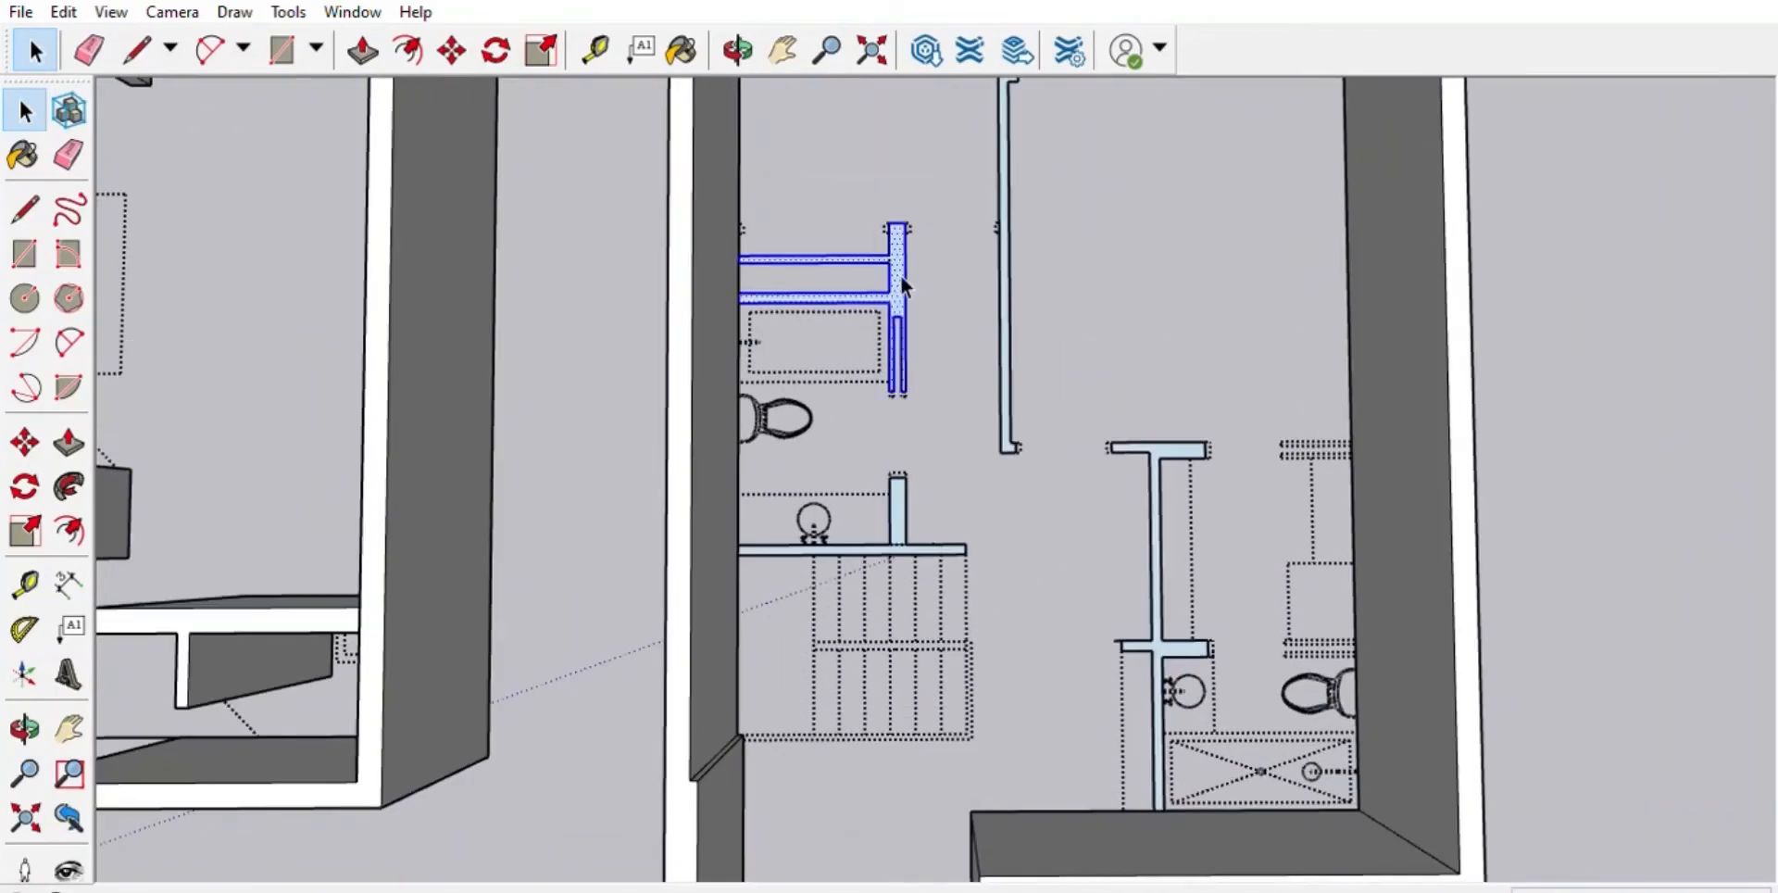
scroll(986, 491, "down", 2)
left_click_drag(973, 92, 1037, 504)
scroll(1038, 504, "up", 3)
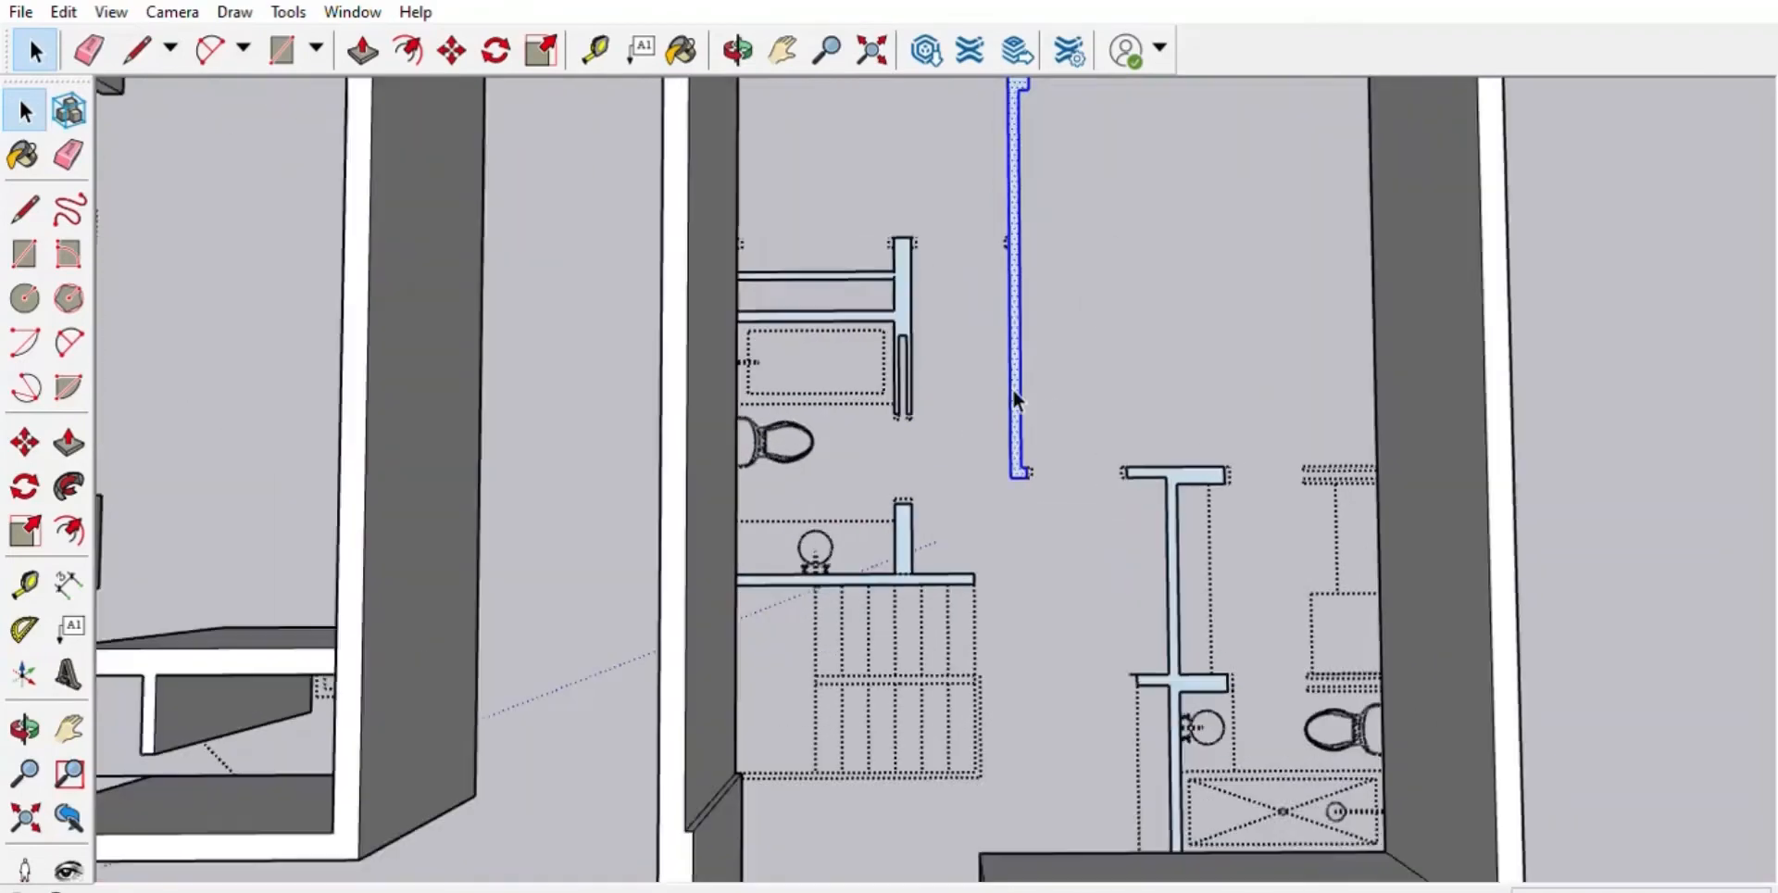
scroll(1102, 603, "down", 3)
scroll(898, 353, "up", 3)
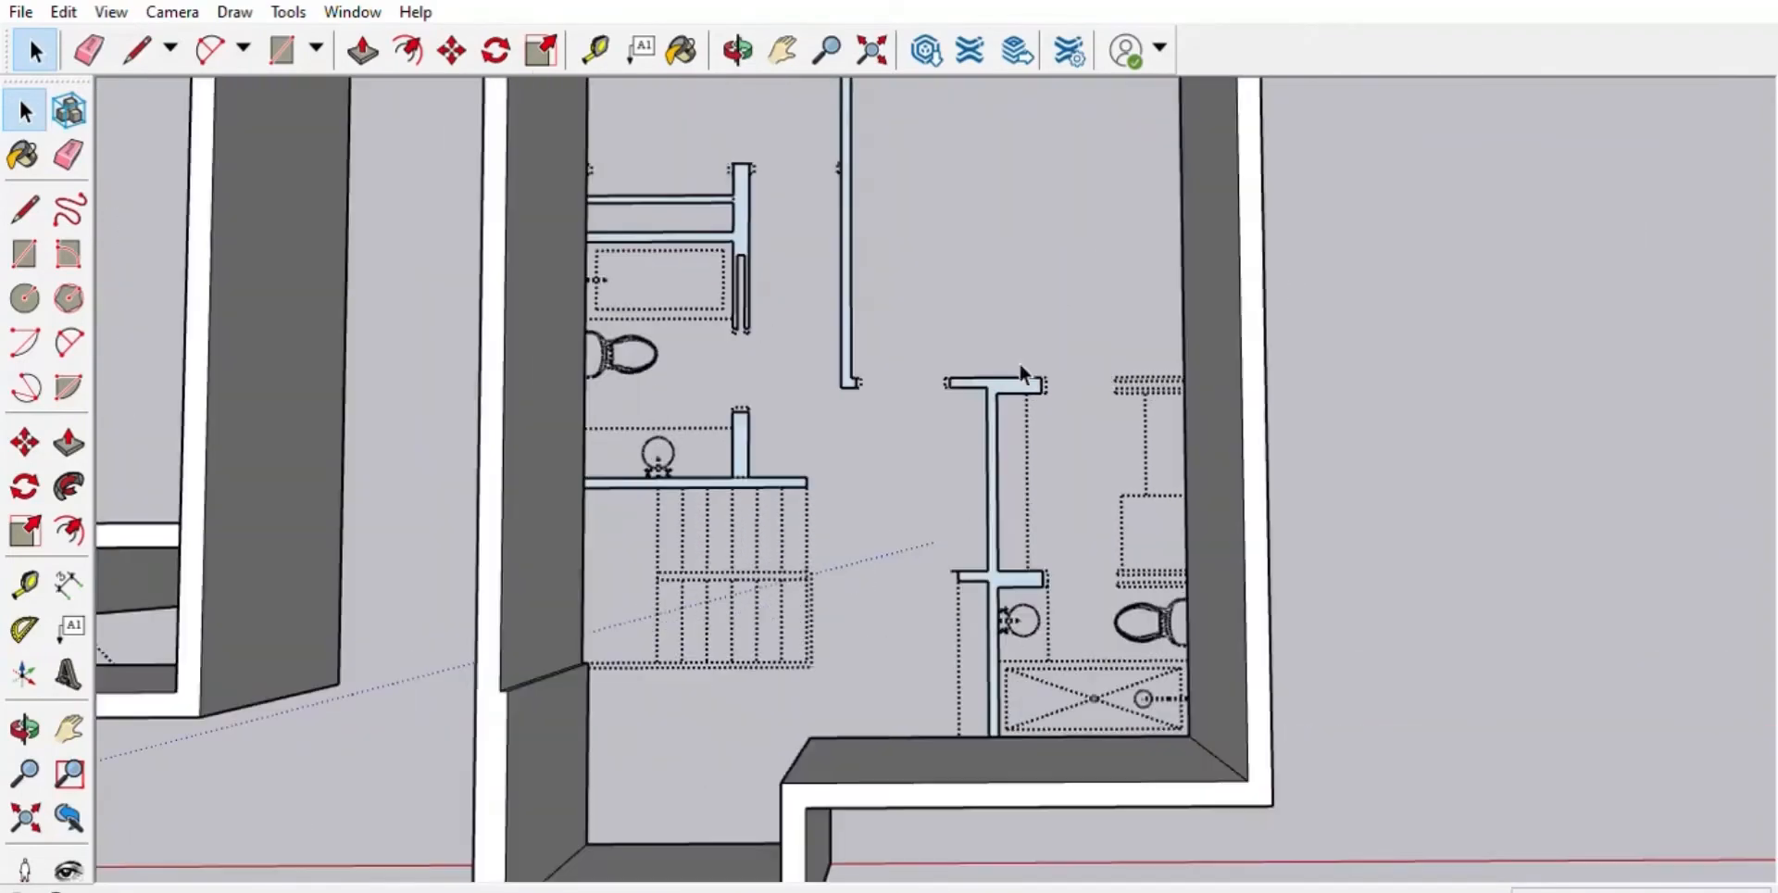
- Open the double-T wall group beside the shower and extrude its face upward to full wall height
key("p")
middle_click_drag(727, 266, 1004, 357)
scroll(1004, 357, "up", 2)
key("space")
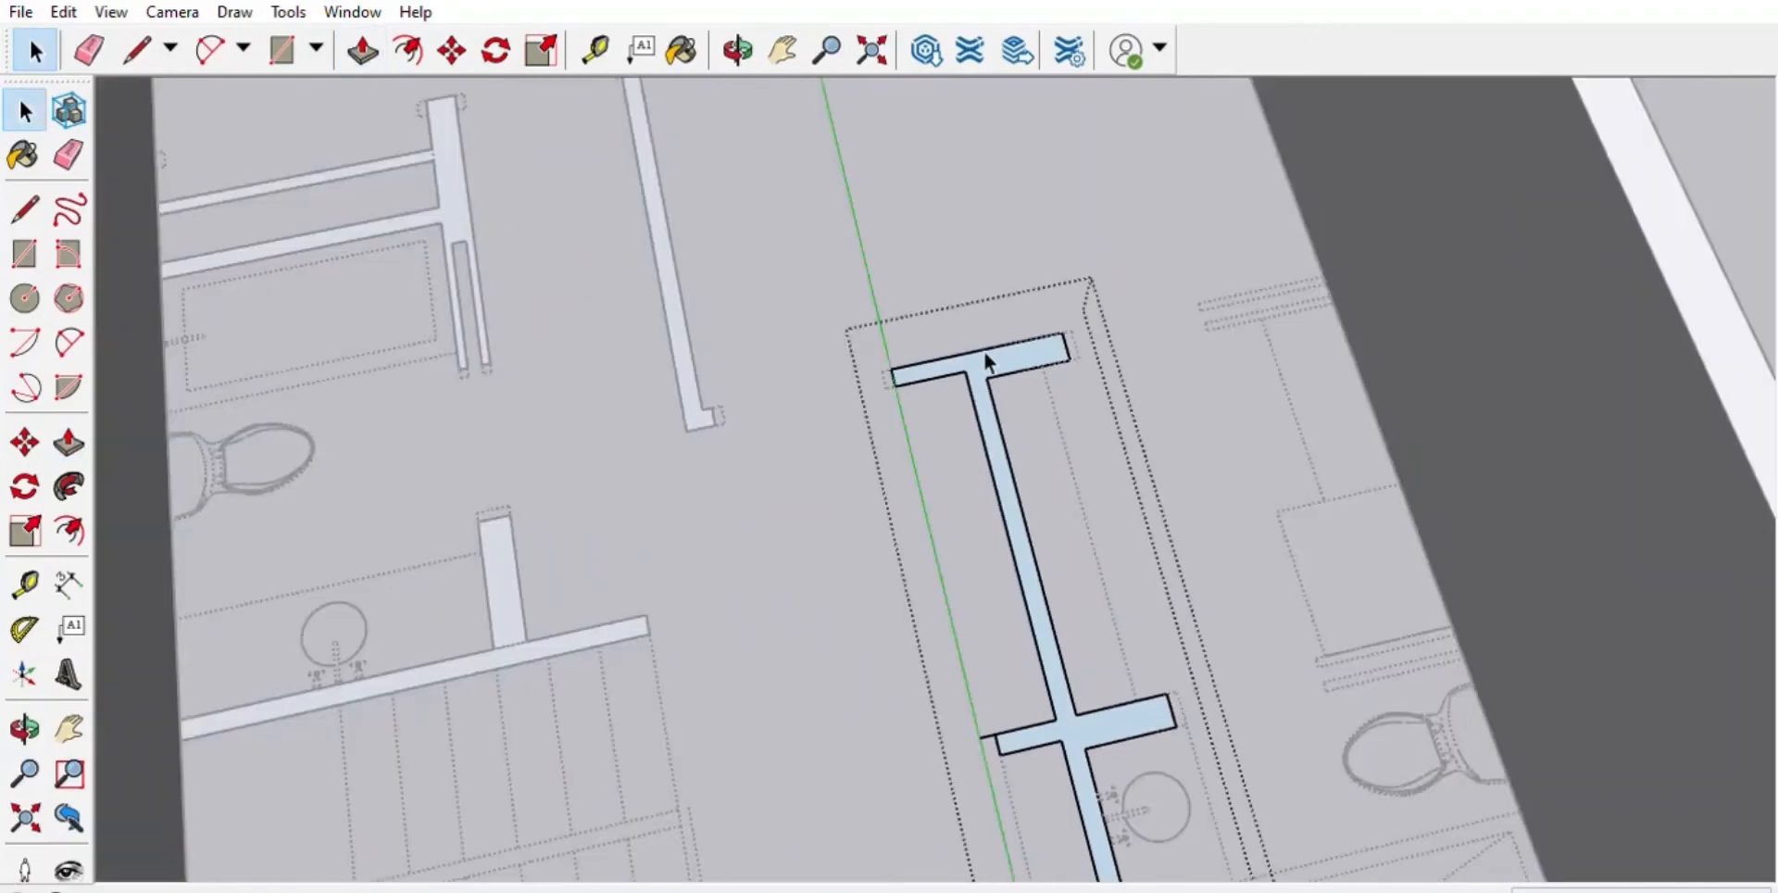
left_click(362, 51)
left_click_drag(1004, 361, 1004, 277)
middle_click_drag(1004, 278, 926, 464)
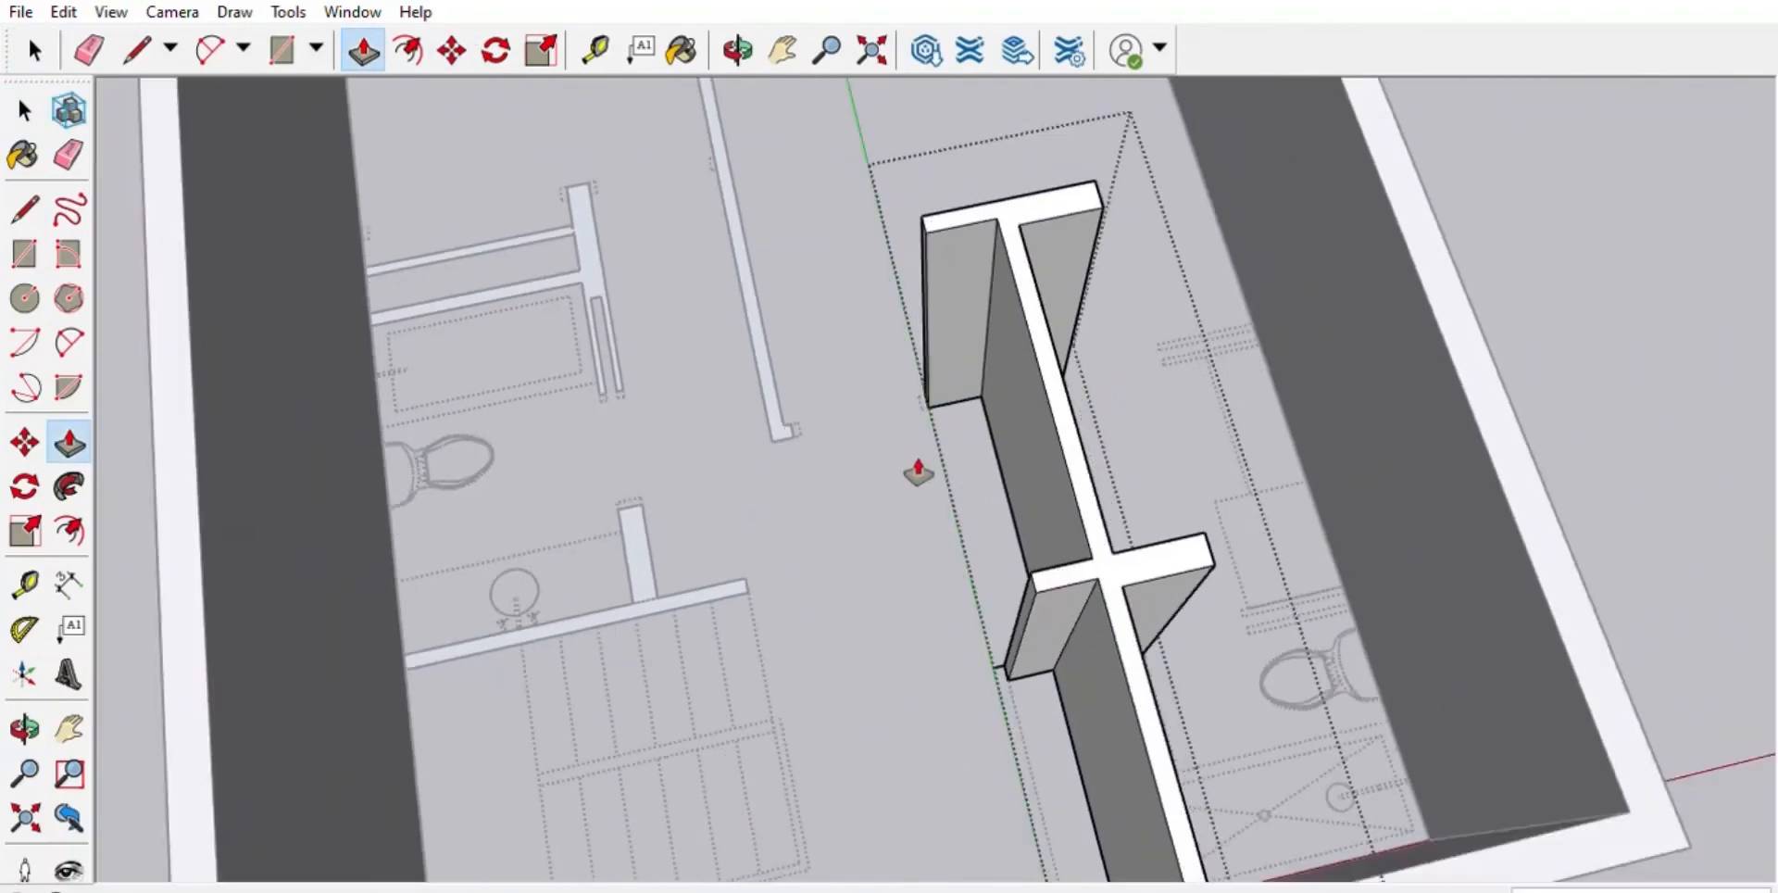
- Open the stair wall group and extrude both the stub and the long wall face upward to full wall height
key("space")
double_click(648, 580)
left_click(364, 47)
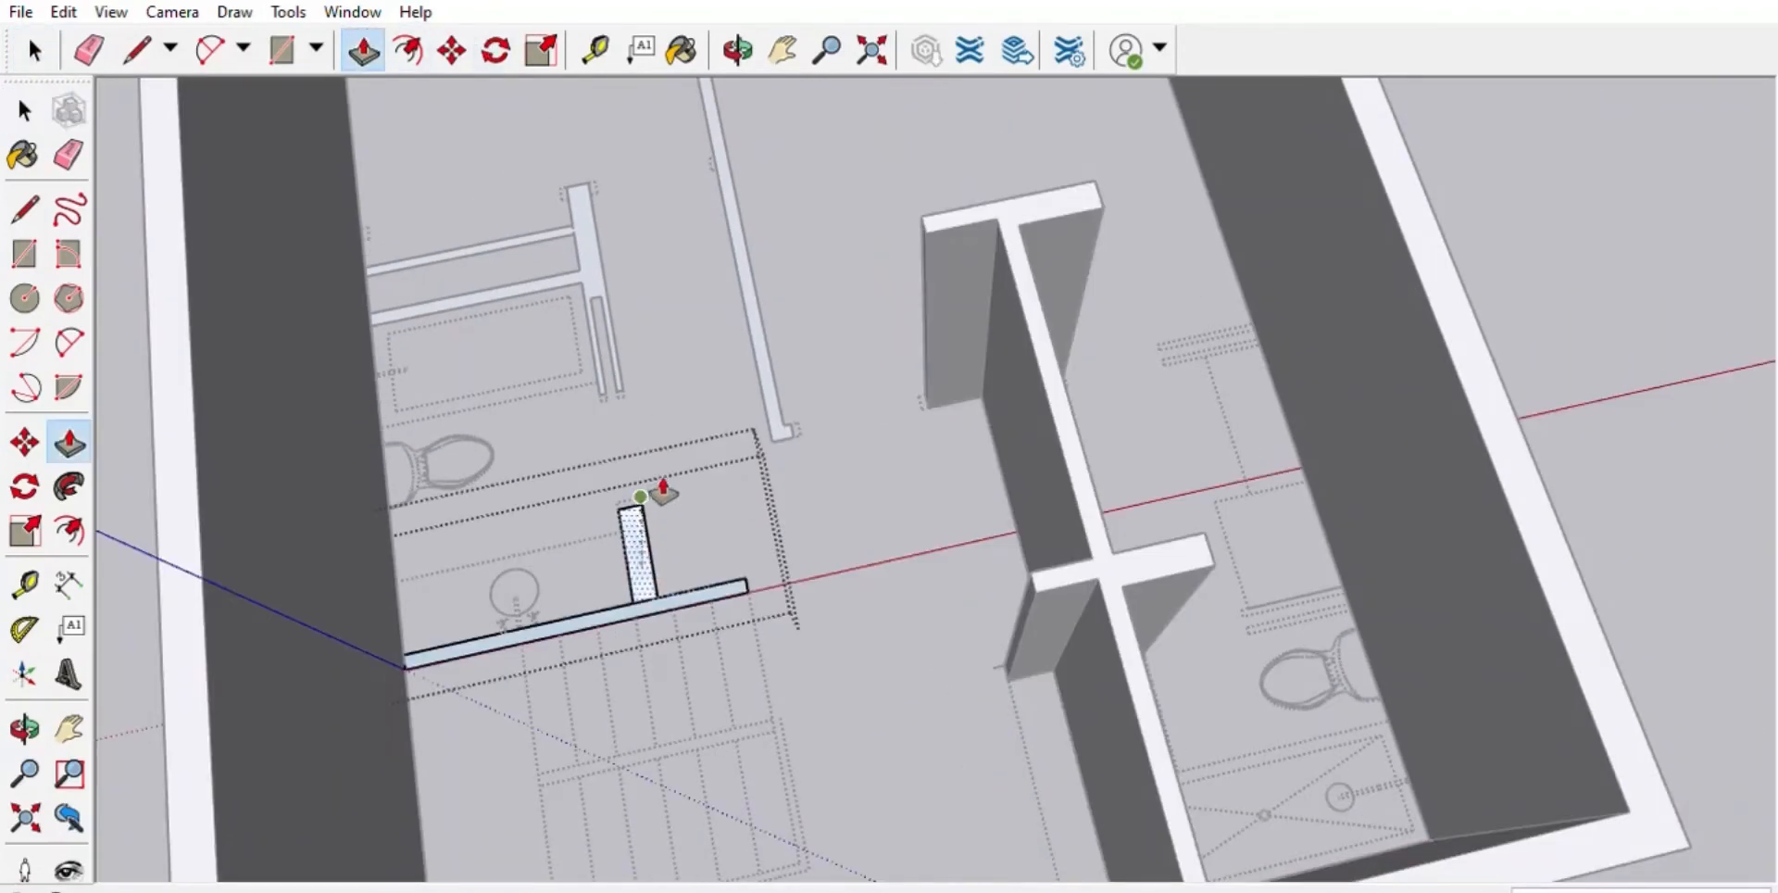
left_click(655, 496)
left_click(636, 429)
left_click(616, 615)
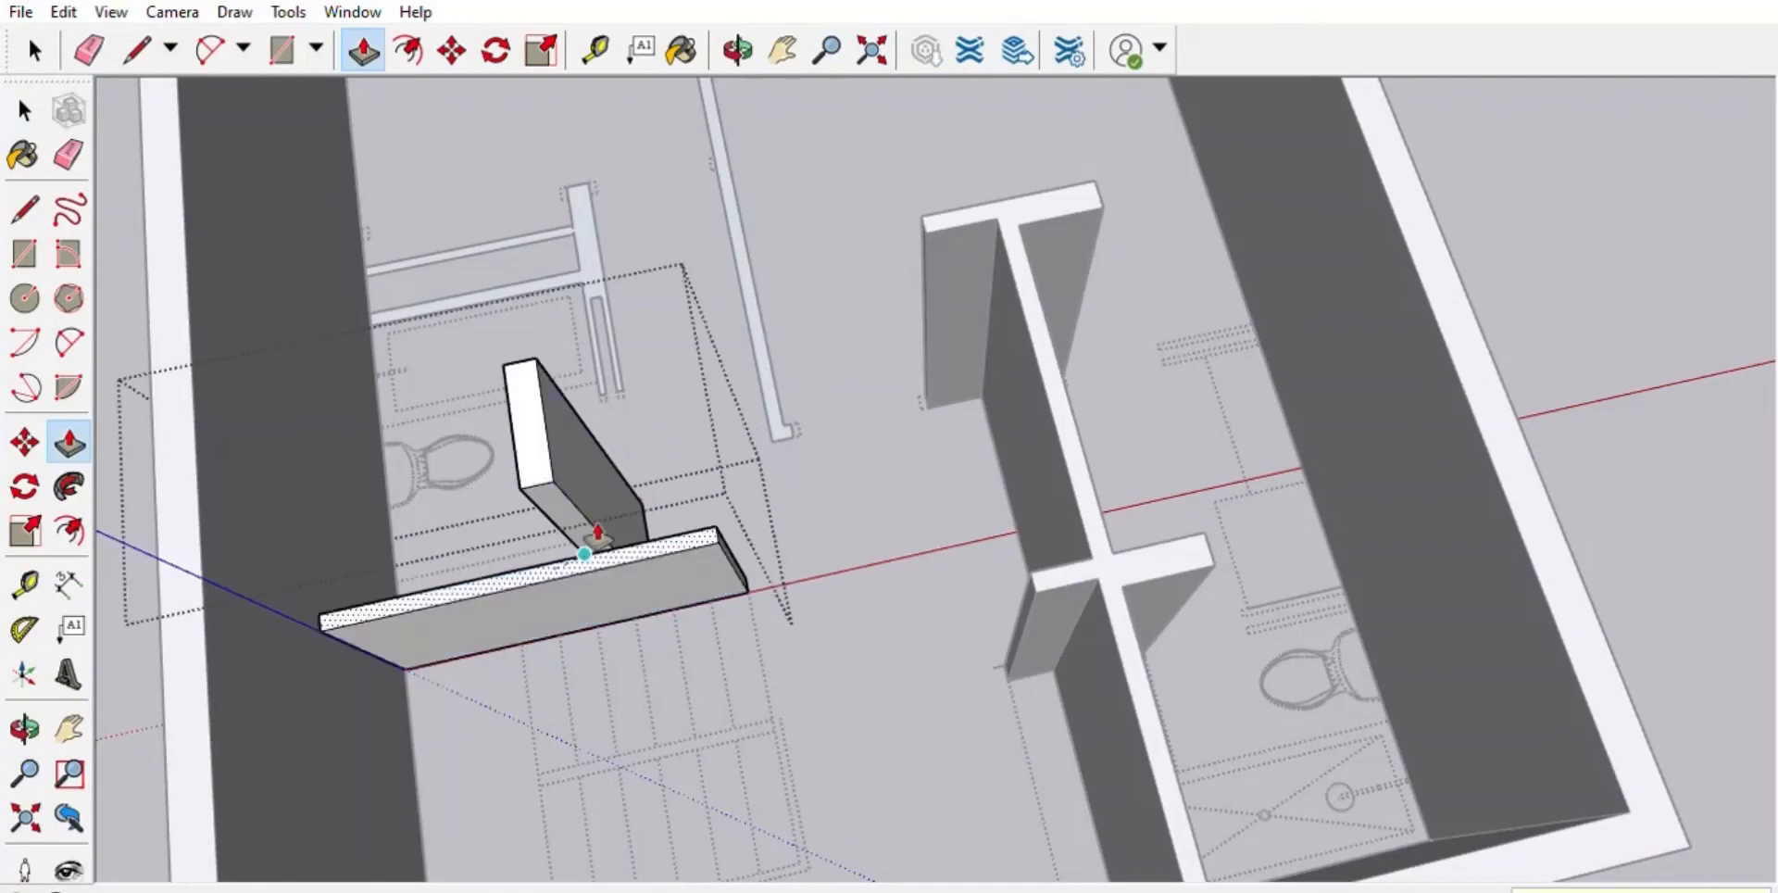
left_click(554, 482)
- Open the long central partition wall group and extrude its face upward to full wall height
middle_click_drag(671, 458, 504, 444)
scroll(504, 444, "down", 4)
scroll(615, 238, "up", 4)
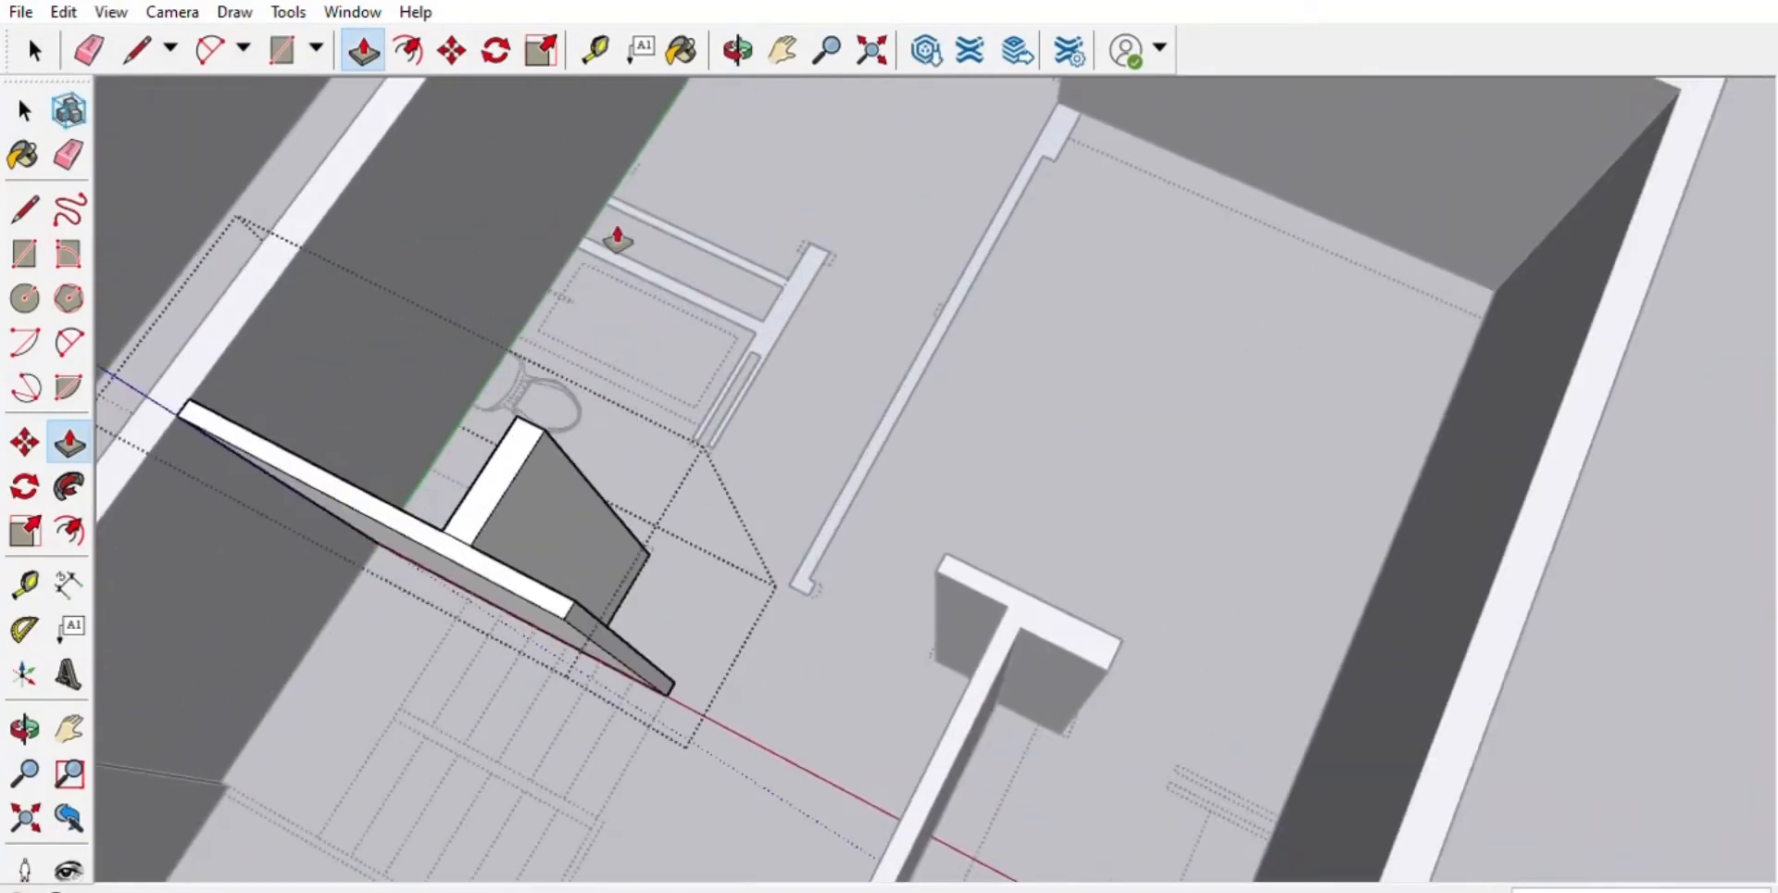
key("space")
double_click(892, 417)
scroll(861, 400, "up", 1)
left_click(362, 50)
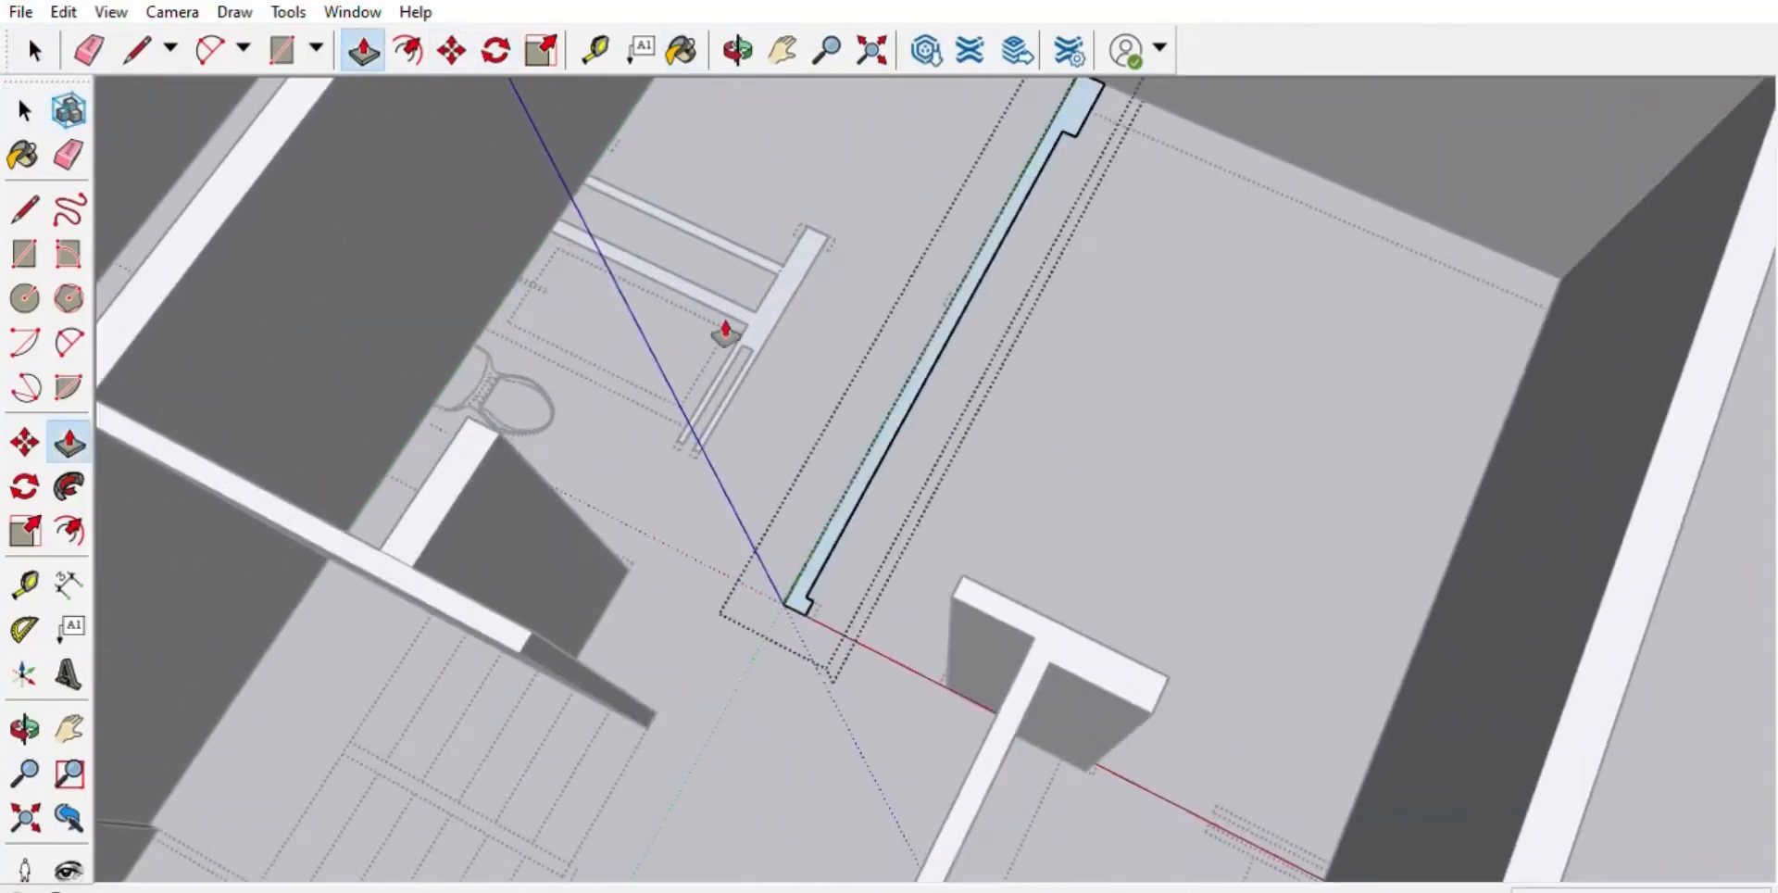
scroll(755, 505, "up", 1)
left_click(848, 532)
scroll(978, 592, "down", 2)
left_click(978, 593)
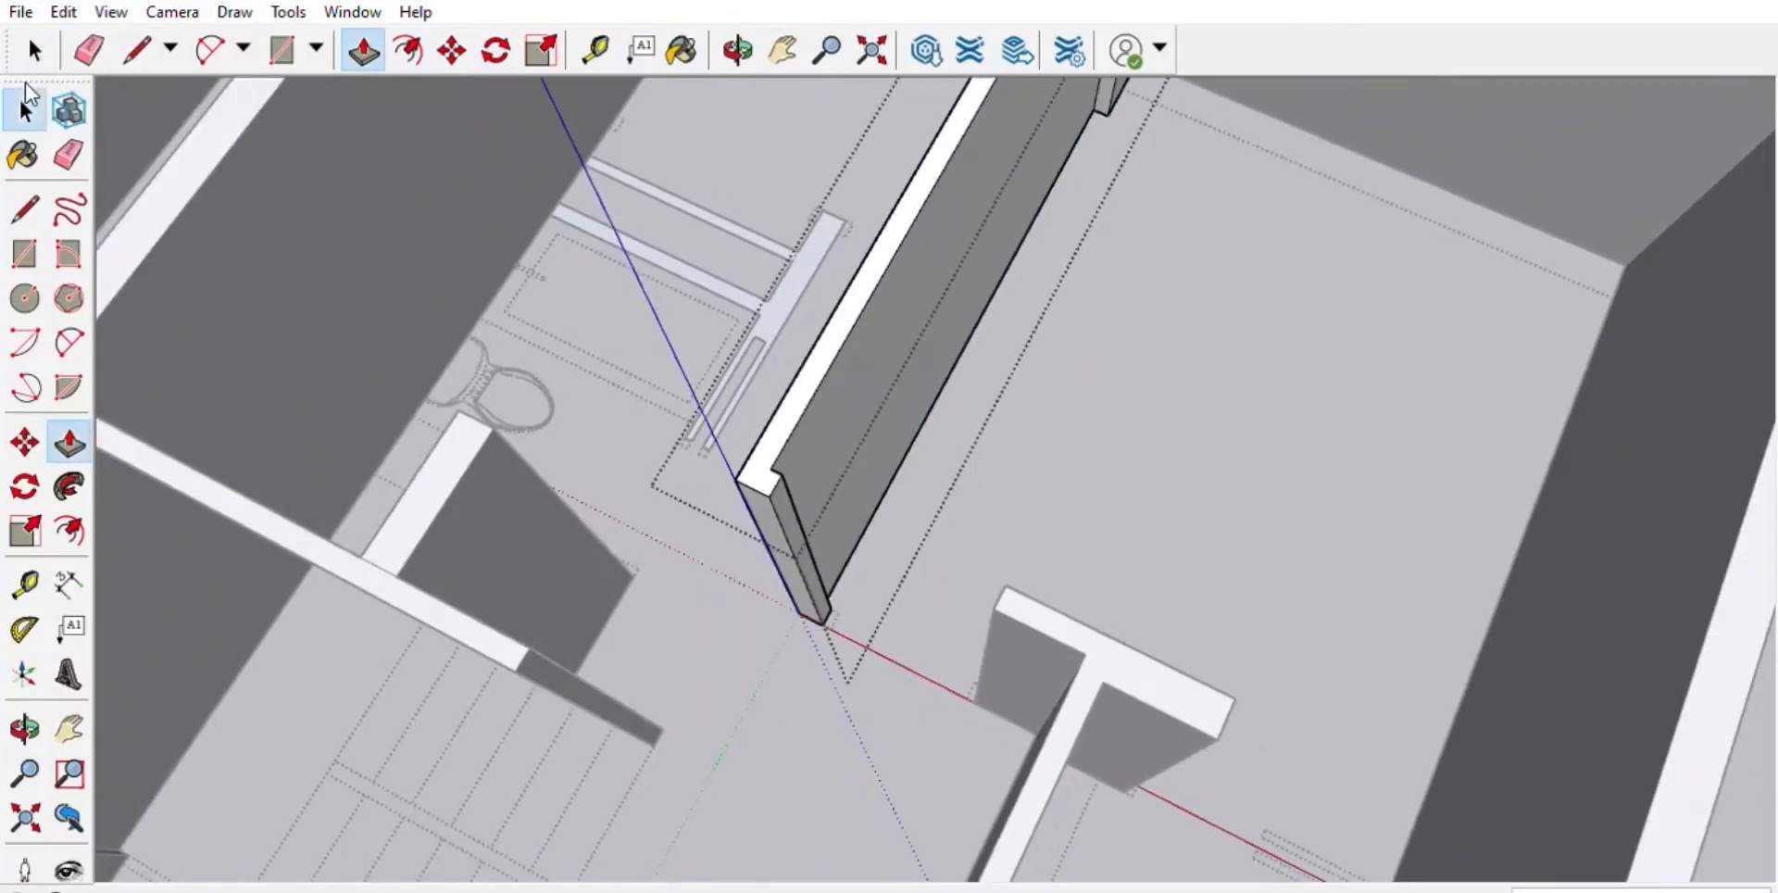
- Open the bathtub wall group, extrude its face upward to full wall height, and leave the group
left_click(24, 108)
double_click(681, 255)
left_click(364, 51)
scroll(666, 241, "up", 1)
left_click(669, 248)
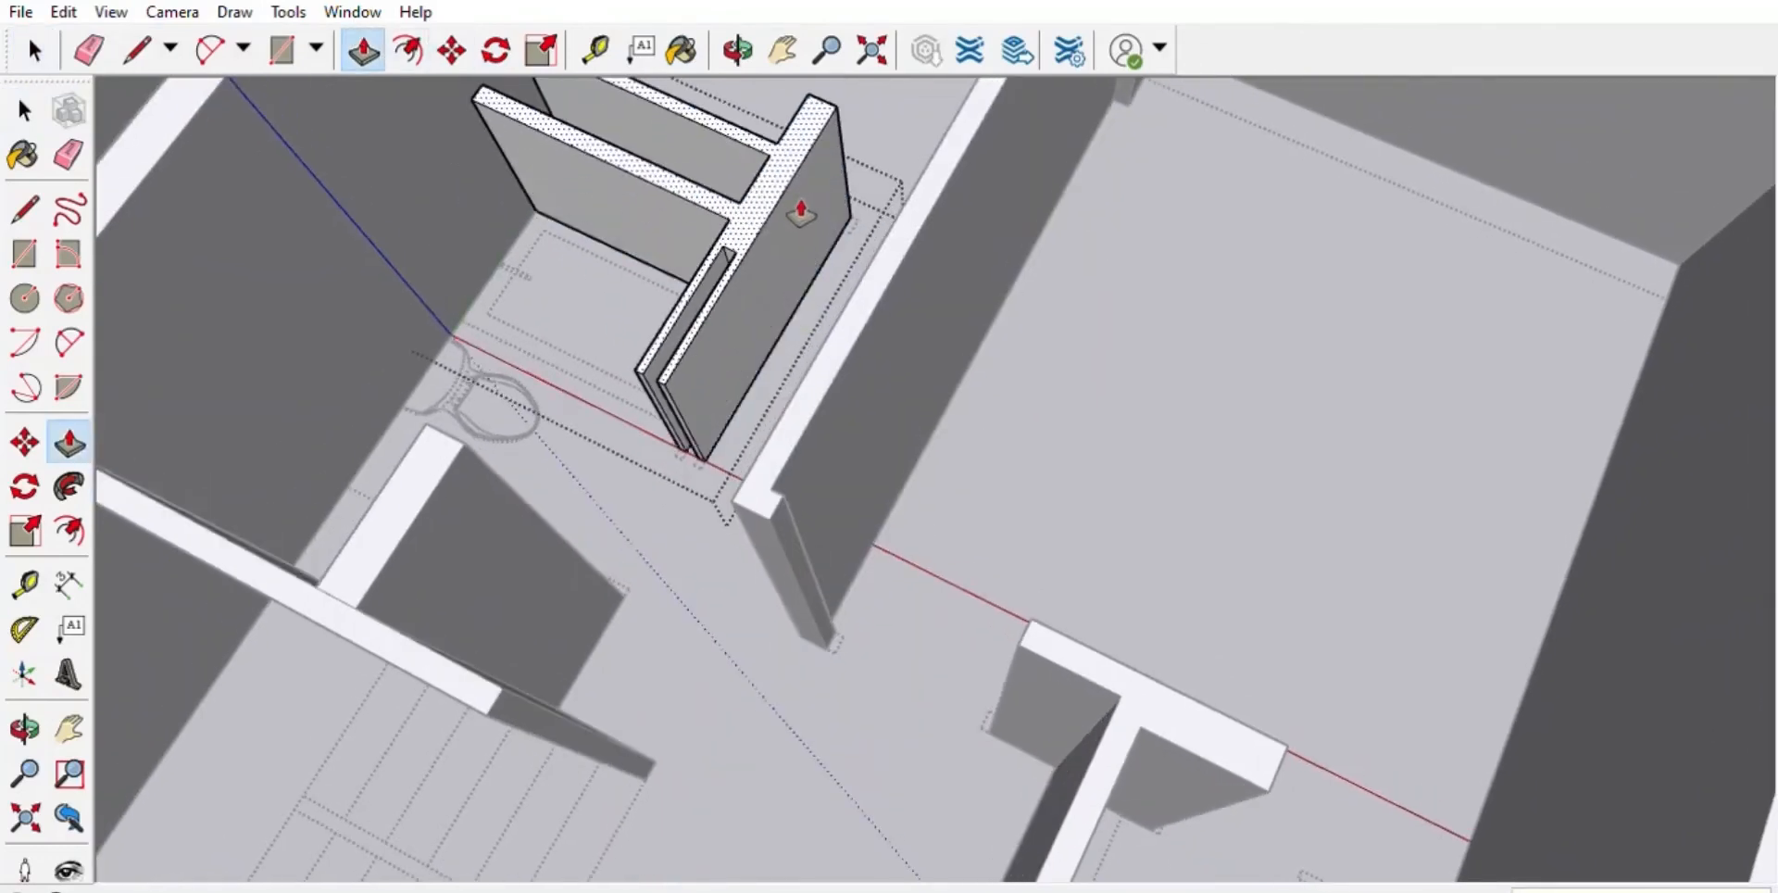
scroll(815, 348, "down", 5)
left_click(763, 348)
left_click(34, 45)
left_click(1127, 412)
middle_click_drag(1130, 422, 843, 408)
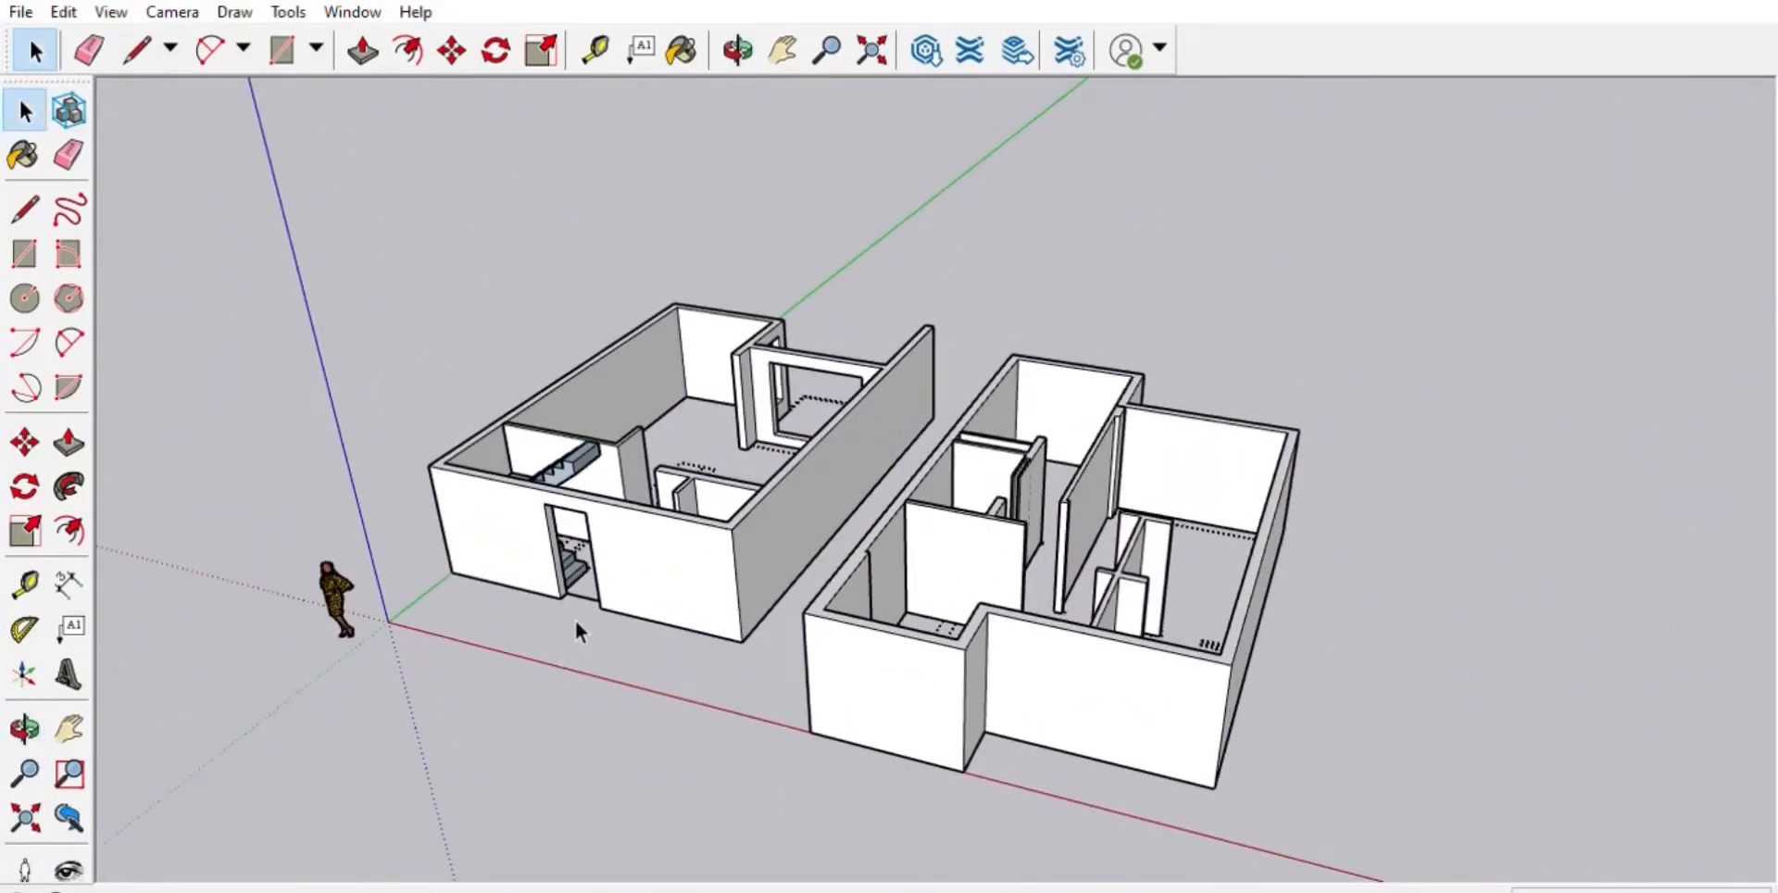
- Select the second floor's interior wall groups together and clear the selection
scroll(880, 684, "up", 5)
middle_click_drag(577, 622, 915, 684)
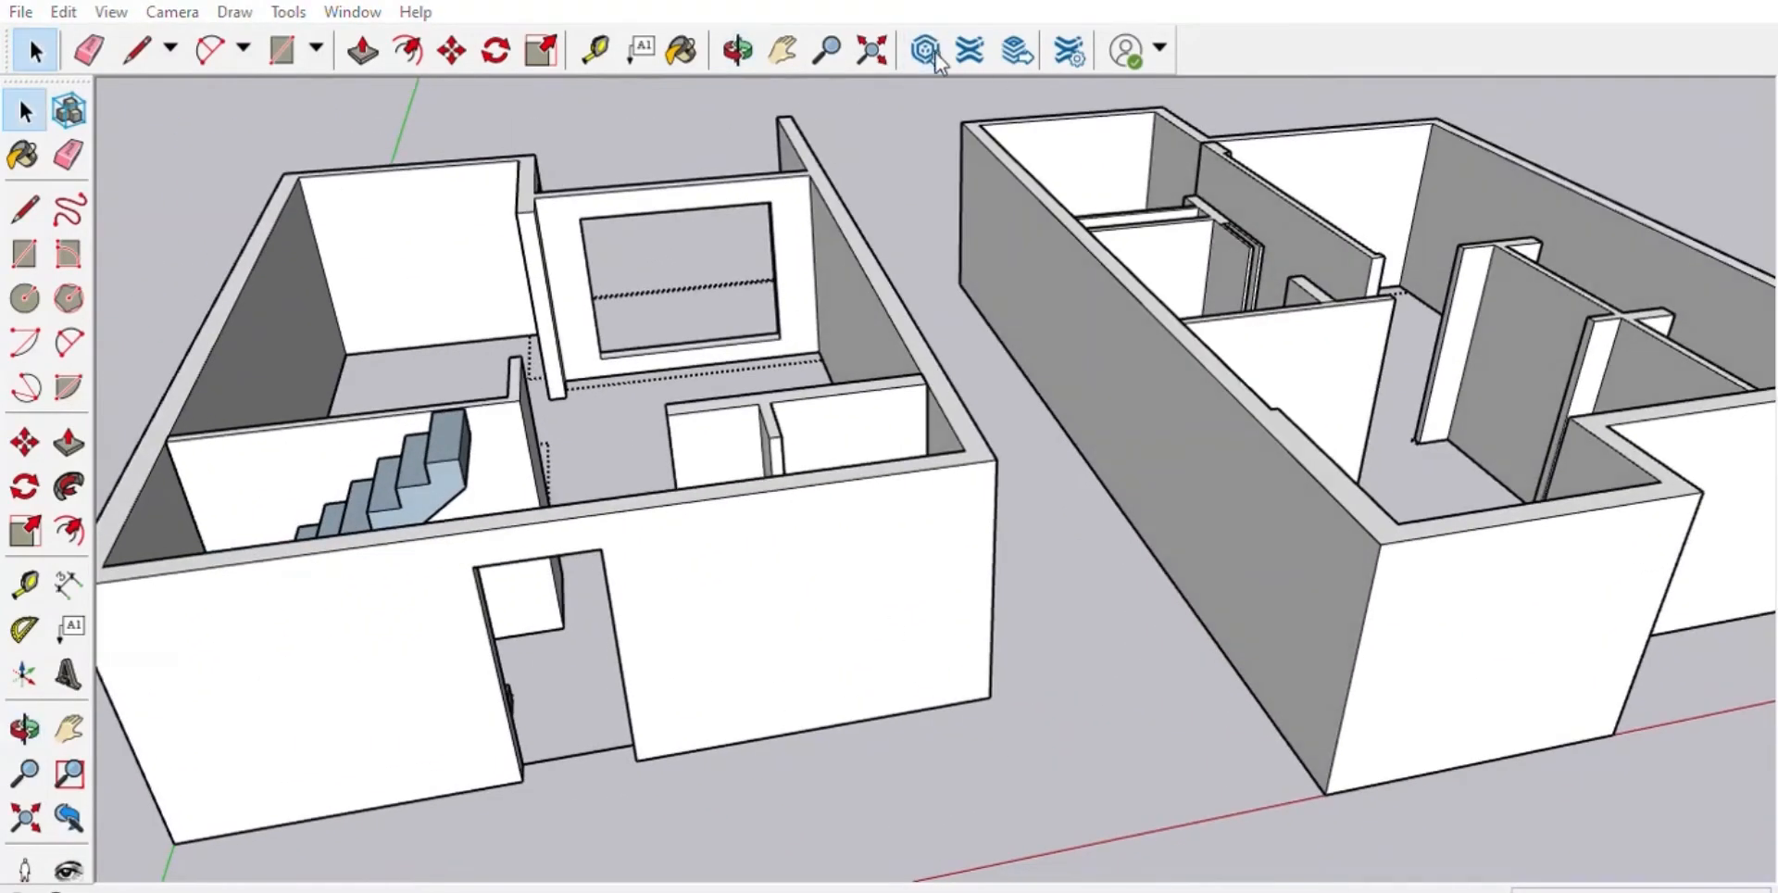
scroll(778, 481, "down", 6)
middle_click_drag(1080, 488, 991, 593)
scroll(1065, 519, "up", 2)
left_click(1151, 460)
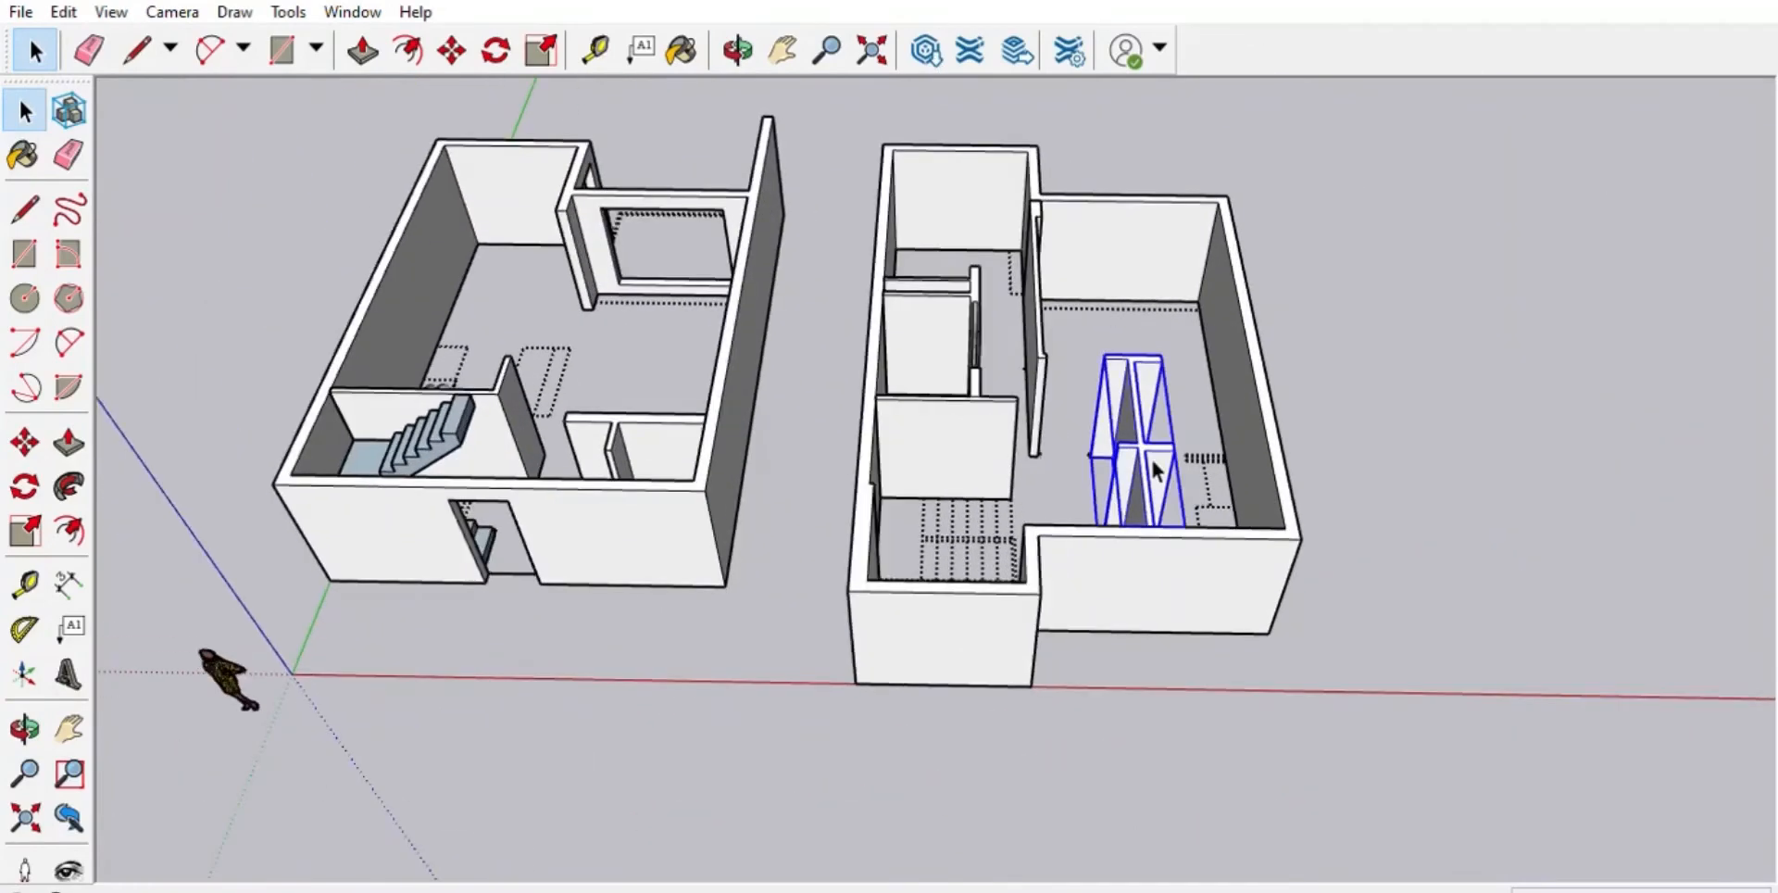
left_click(934, 429, "shift")
middle_click_drag(1063, 333, 1039, 548, "shift")
left_click(1011, 555, "shift")
left_click(928, 555, "shift")
middle_click_drag(928, 556, 1005, 574)
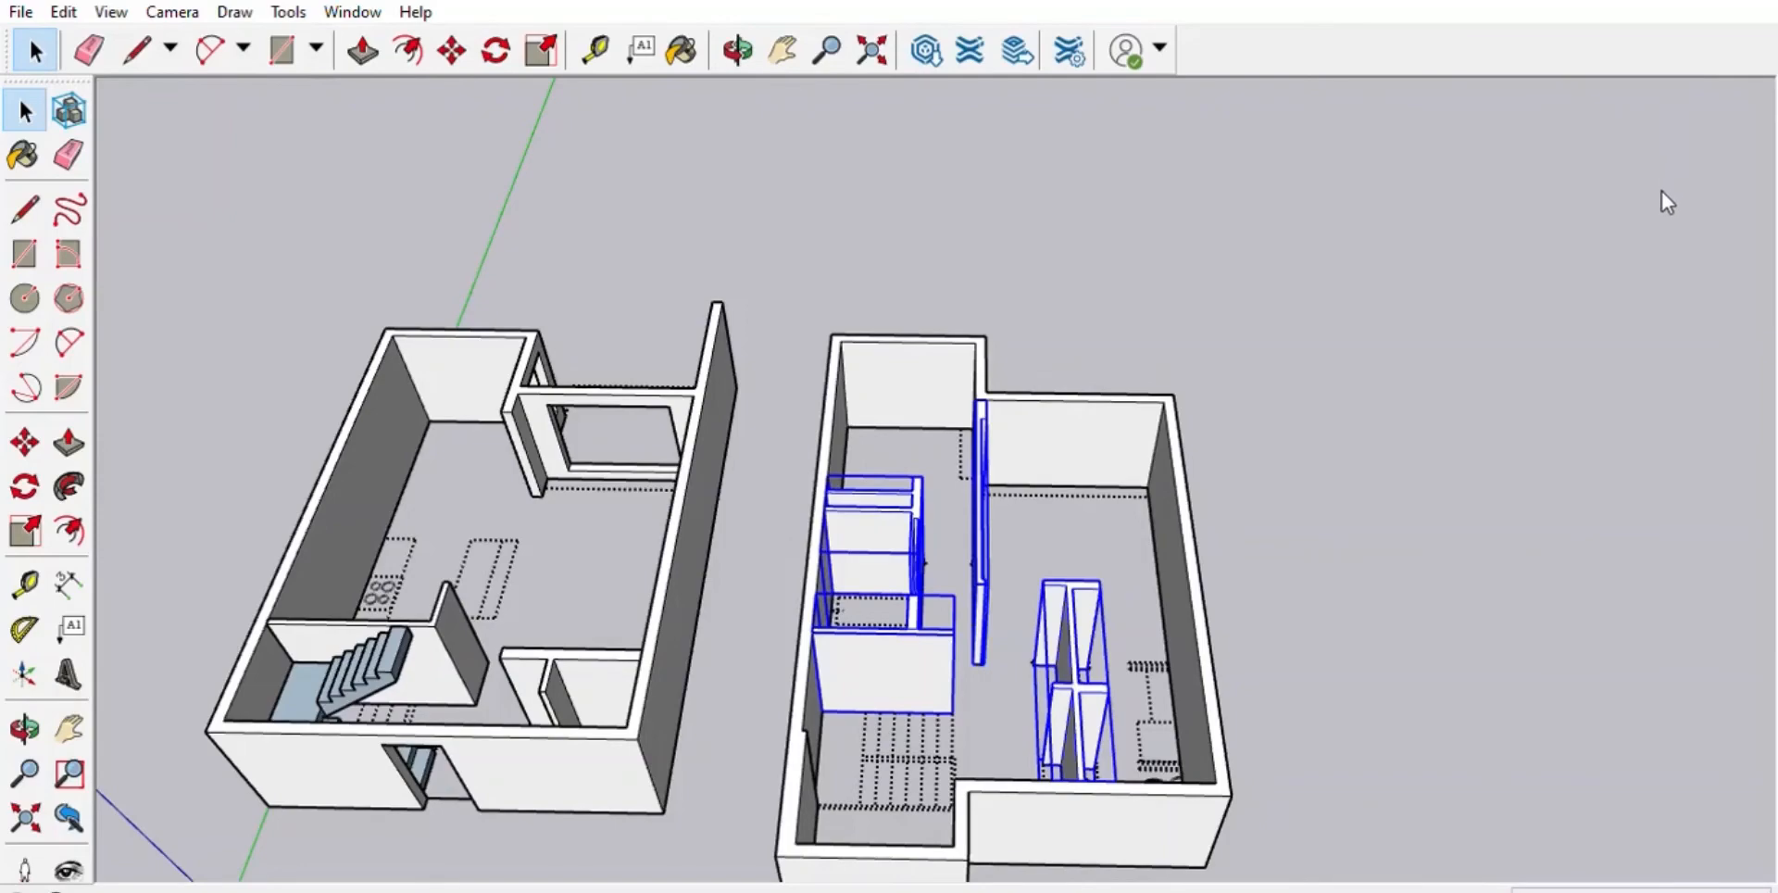
left_click(1417, 269)
middle_click_drag(945, 716, 913, 602)
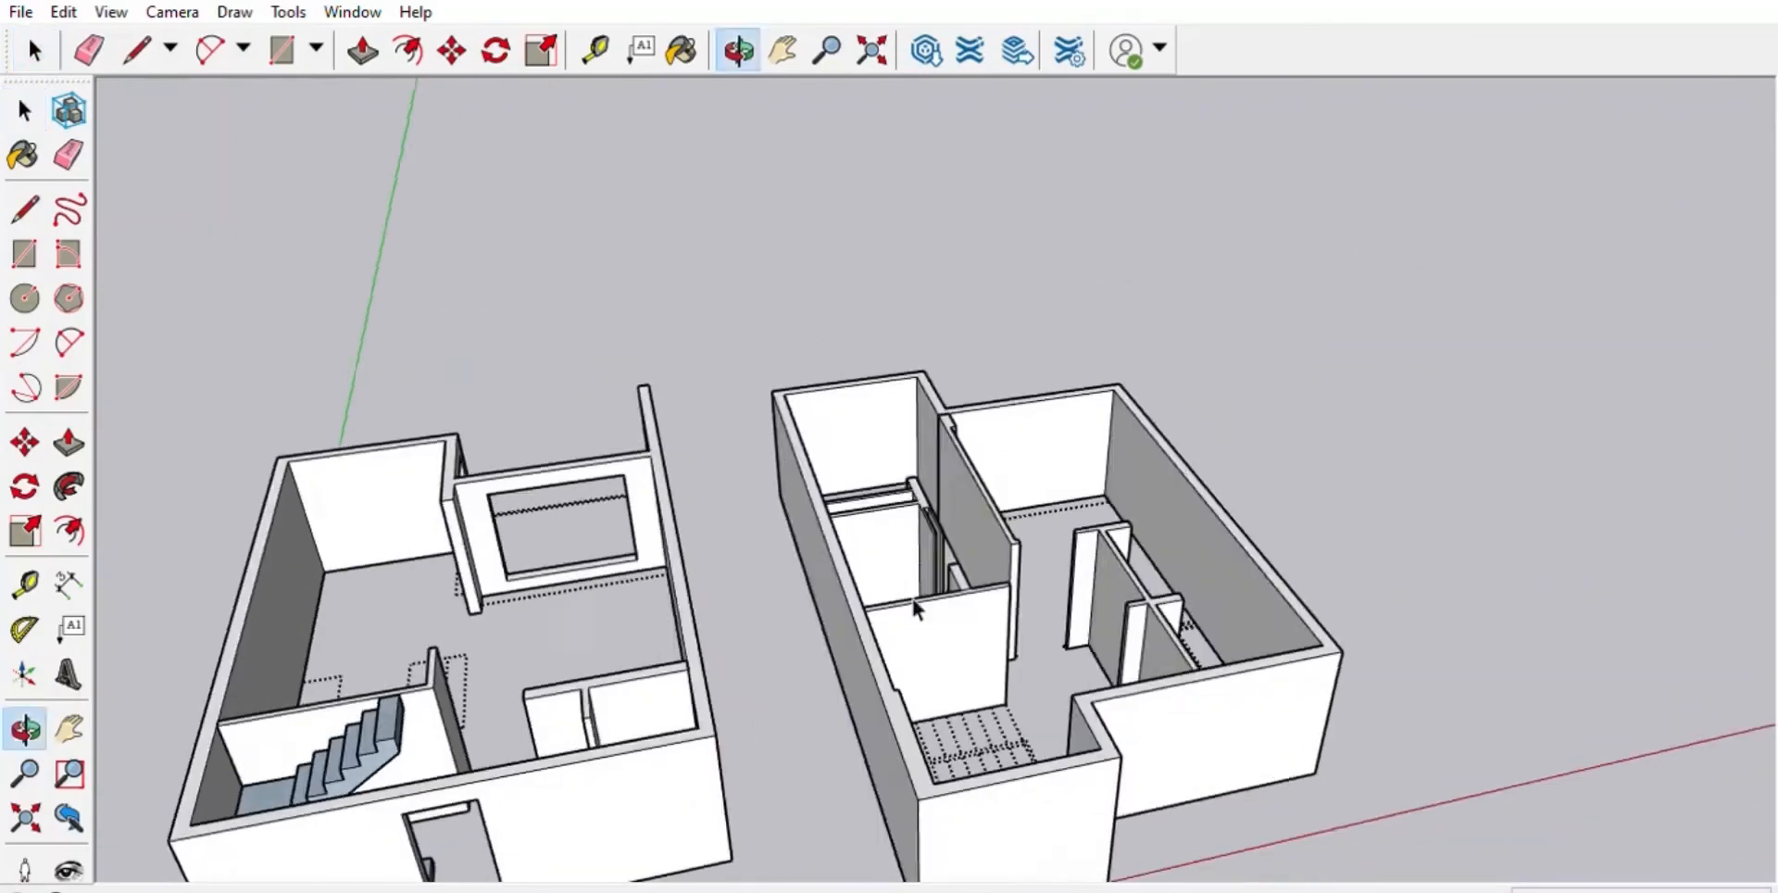
- Place the panelled door with its lower corner at the base of the ground floor's front door opening
scroll(593, 806, "up", 4)
middle_click_drag(592, 805, 741, 662, "shift")
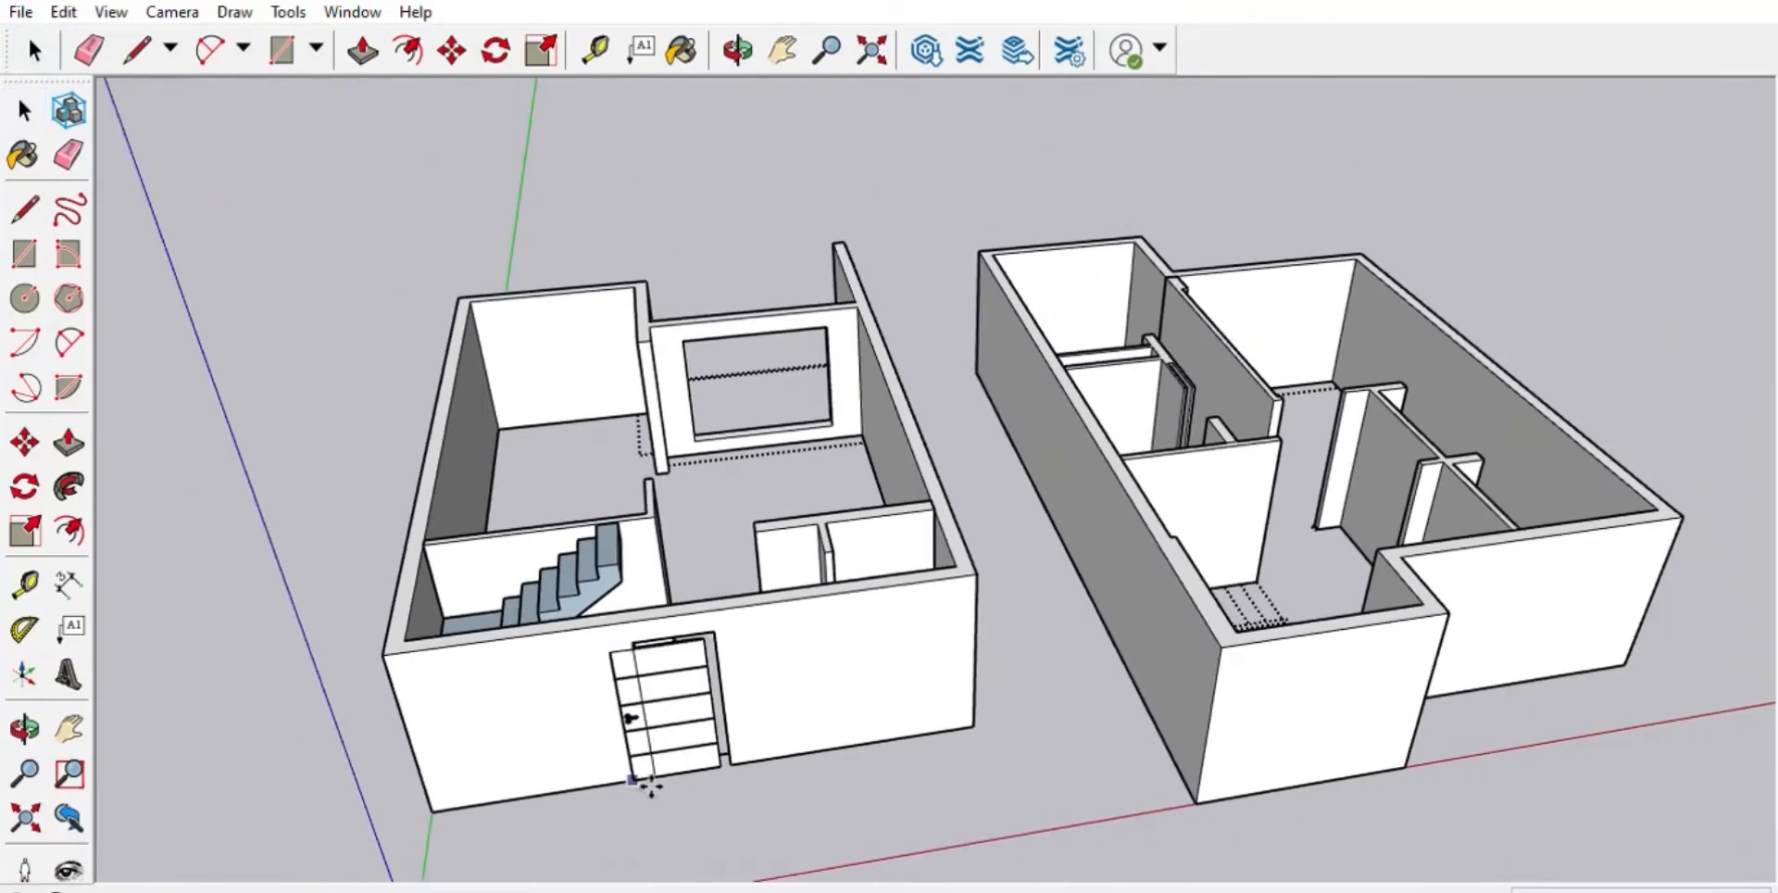
scroll(693, 738, "up", 10)
left_click(680, 807)
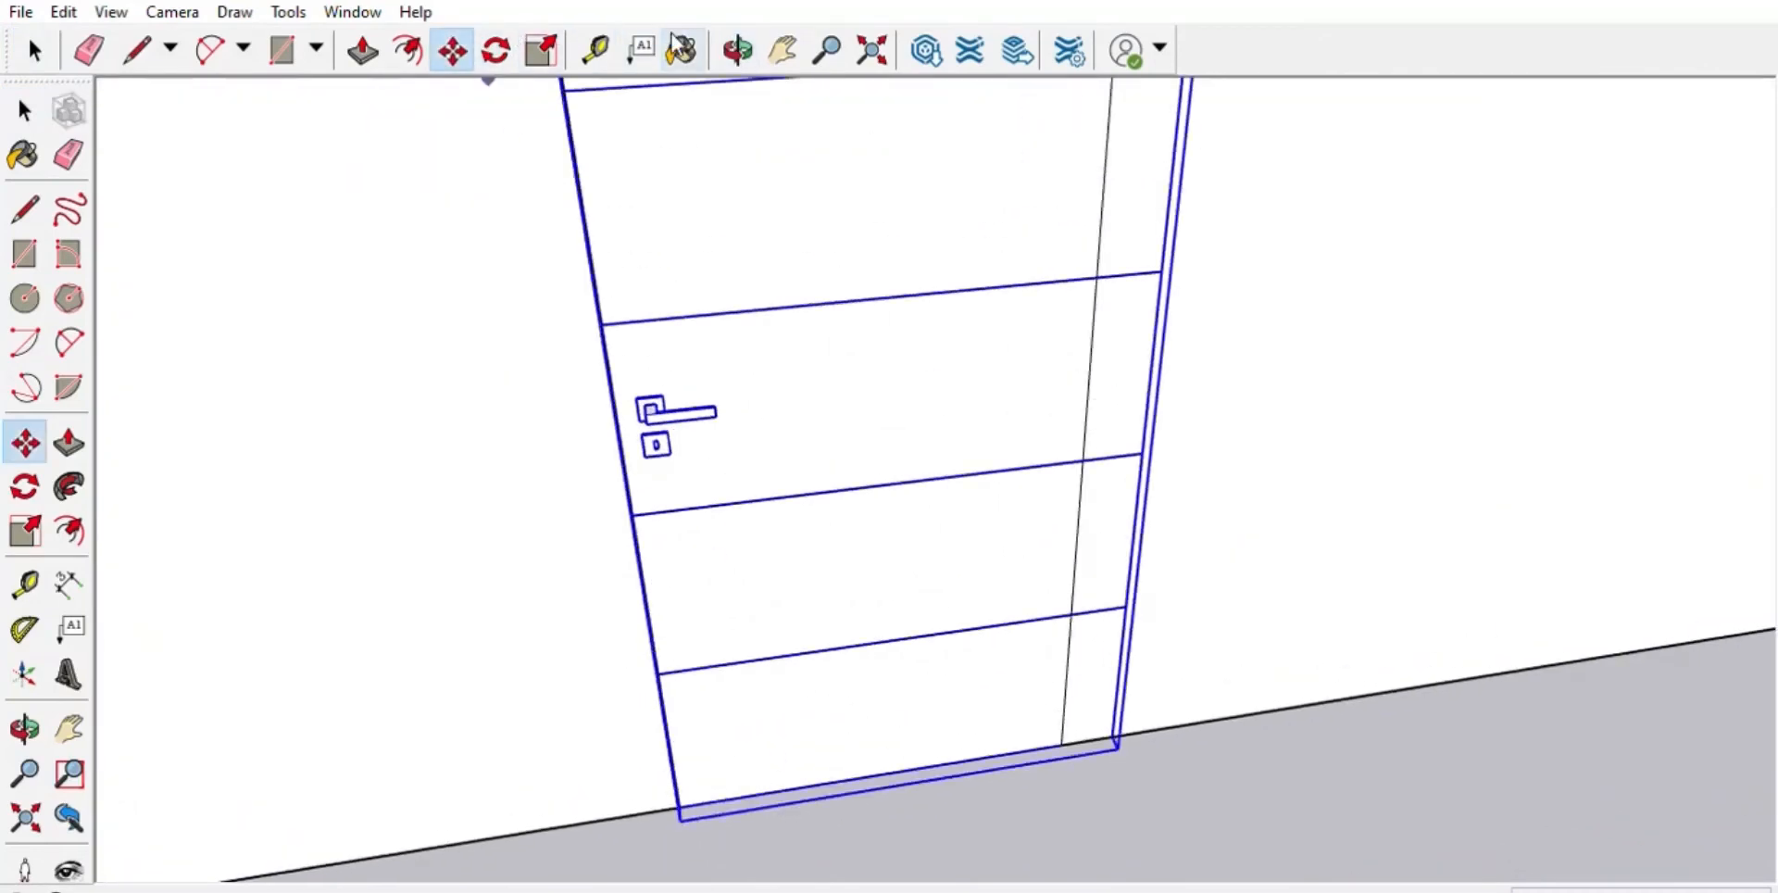
- Scale the front door in width and height to fit its wall opening
key("s")
scroll(909, 456, "up", 5)
scroll(1203, 389, "up", 4)
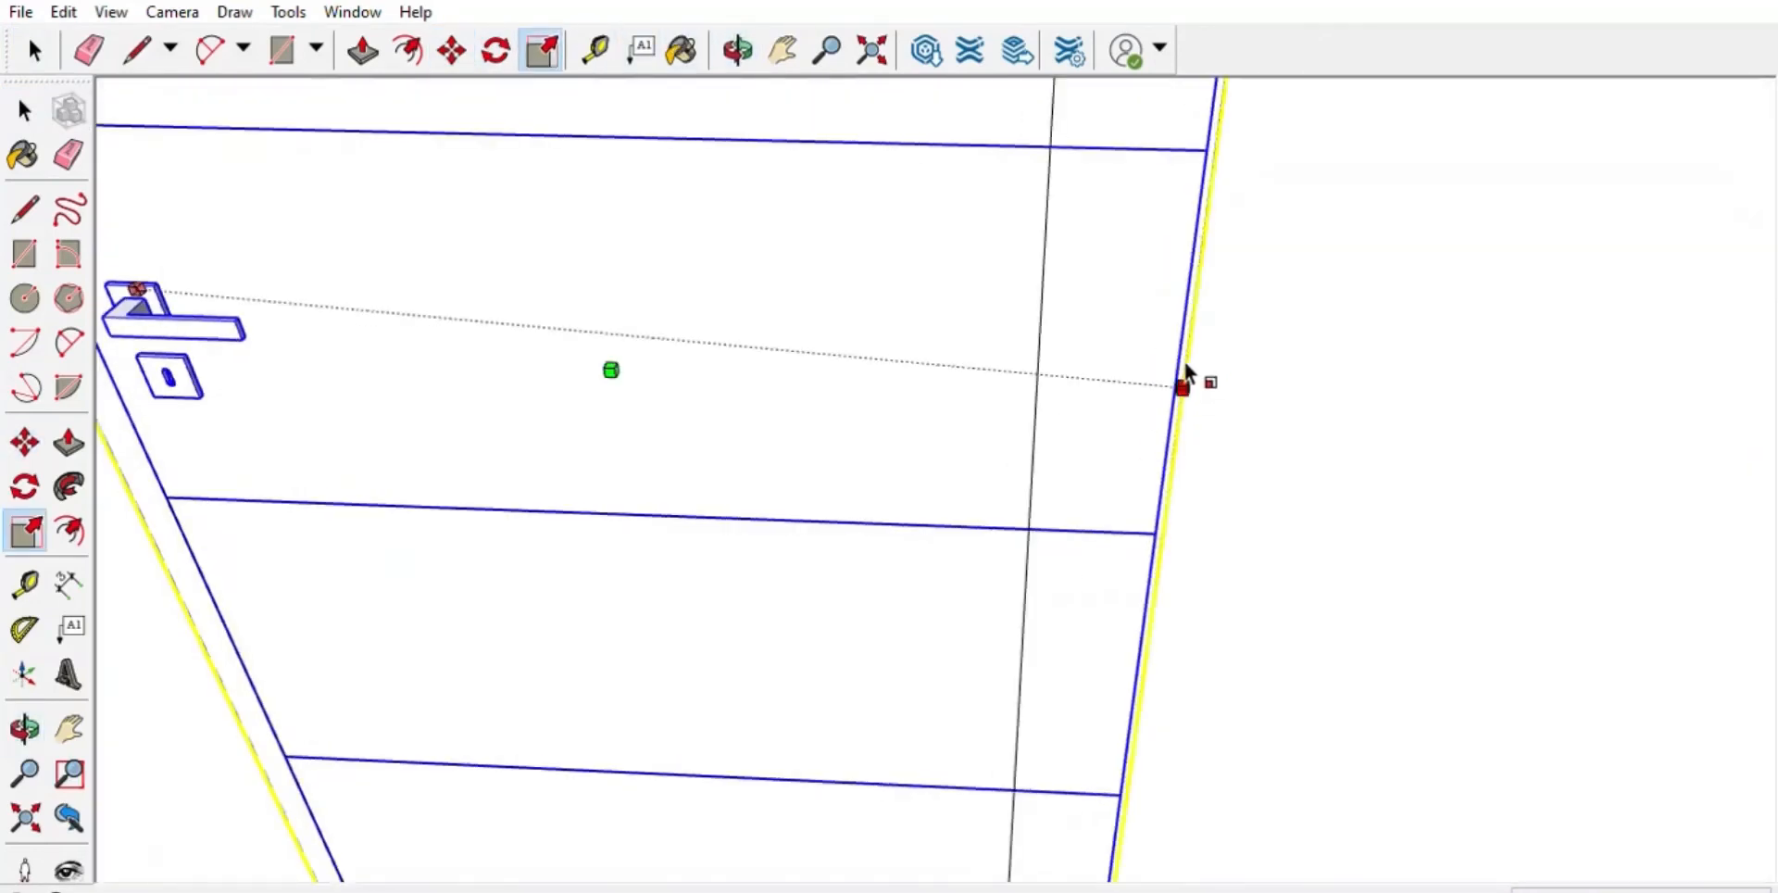
left_click_drag(1180, 346, 1042, 332)
scroll(1169, 602, "down", 7)
scroll(1047, 350, "up", 4)
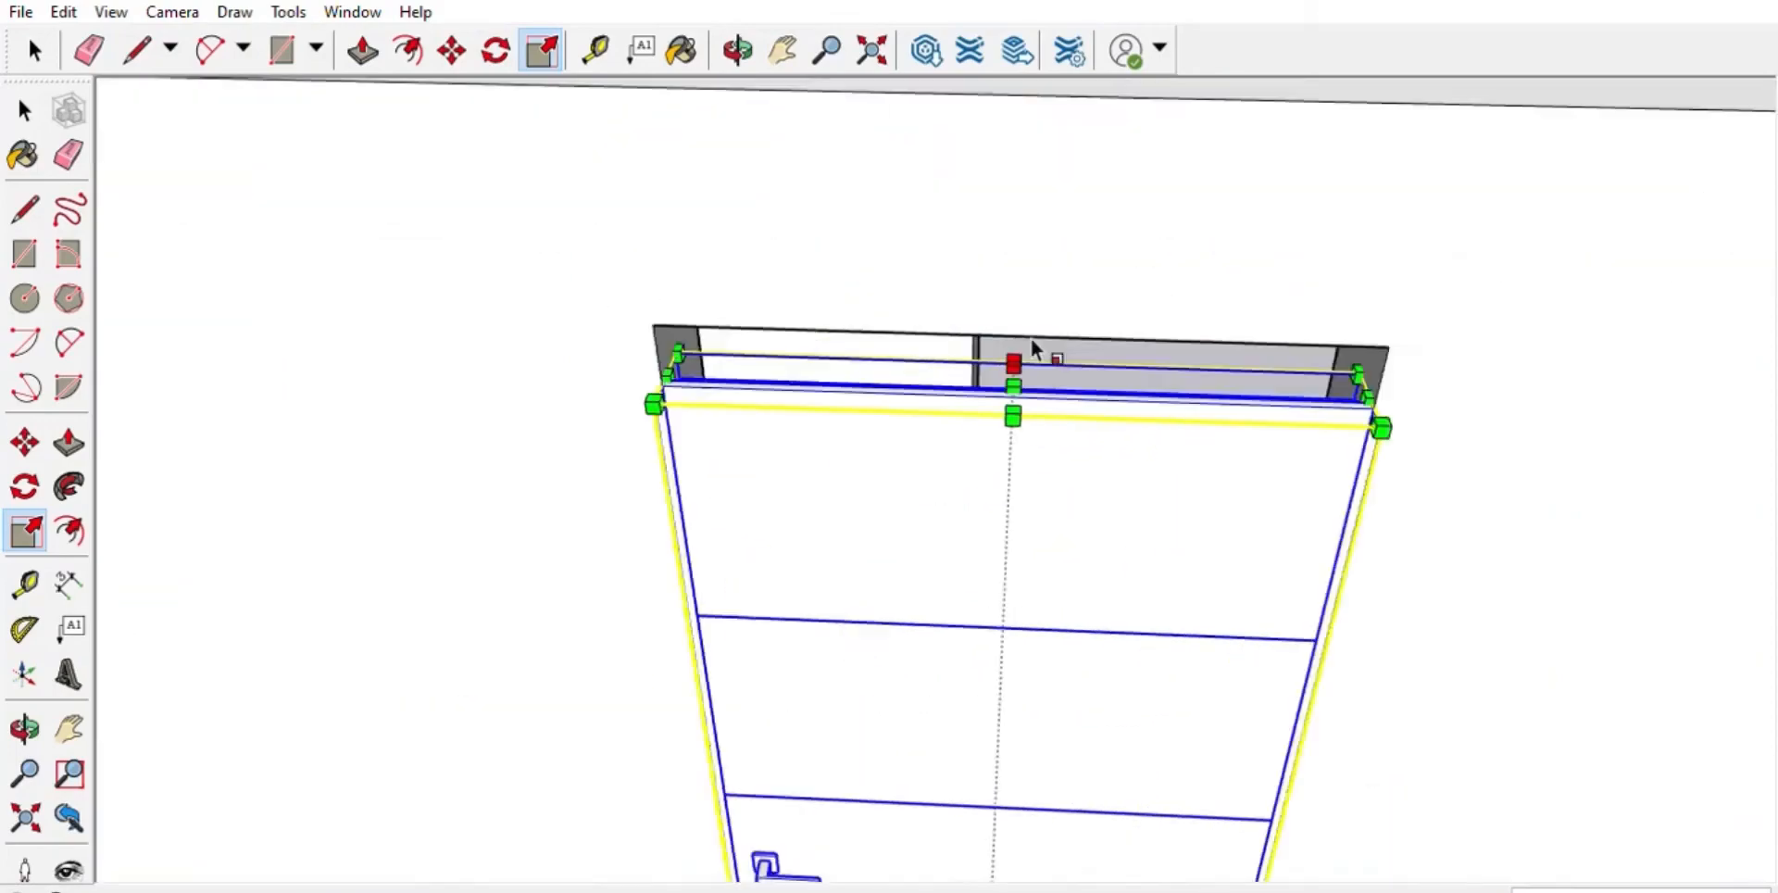
scroll(1036, 349, "up", 2)
scroll(1019, 352, "down", 7)
- Paint the front door dark grey and clear the selection
key("b")
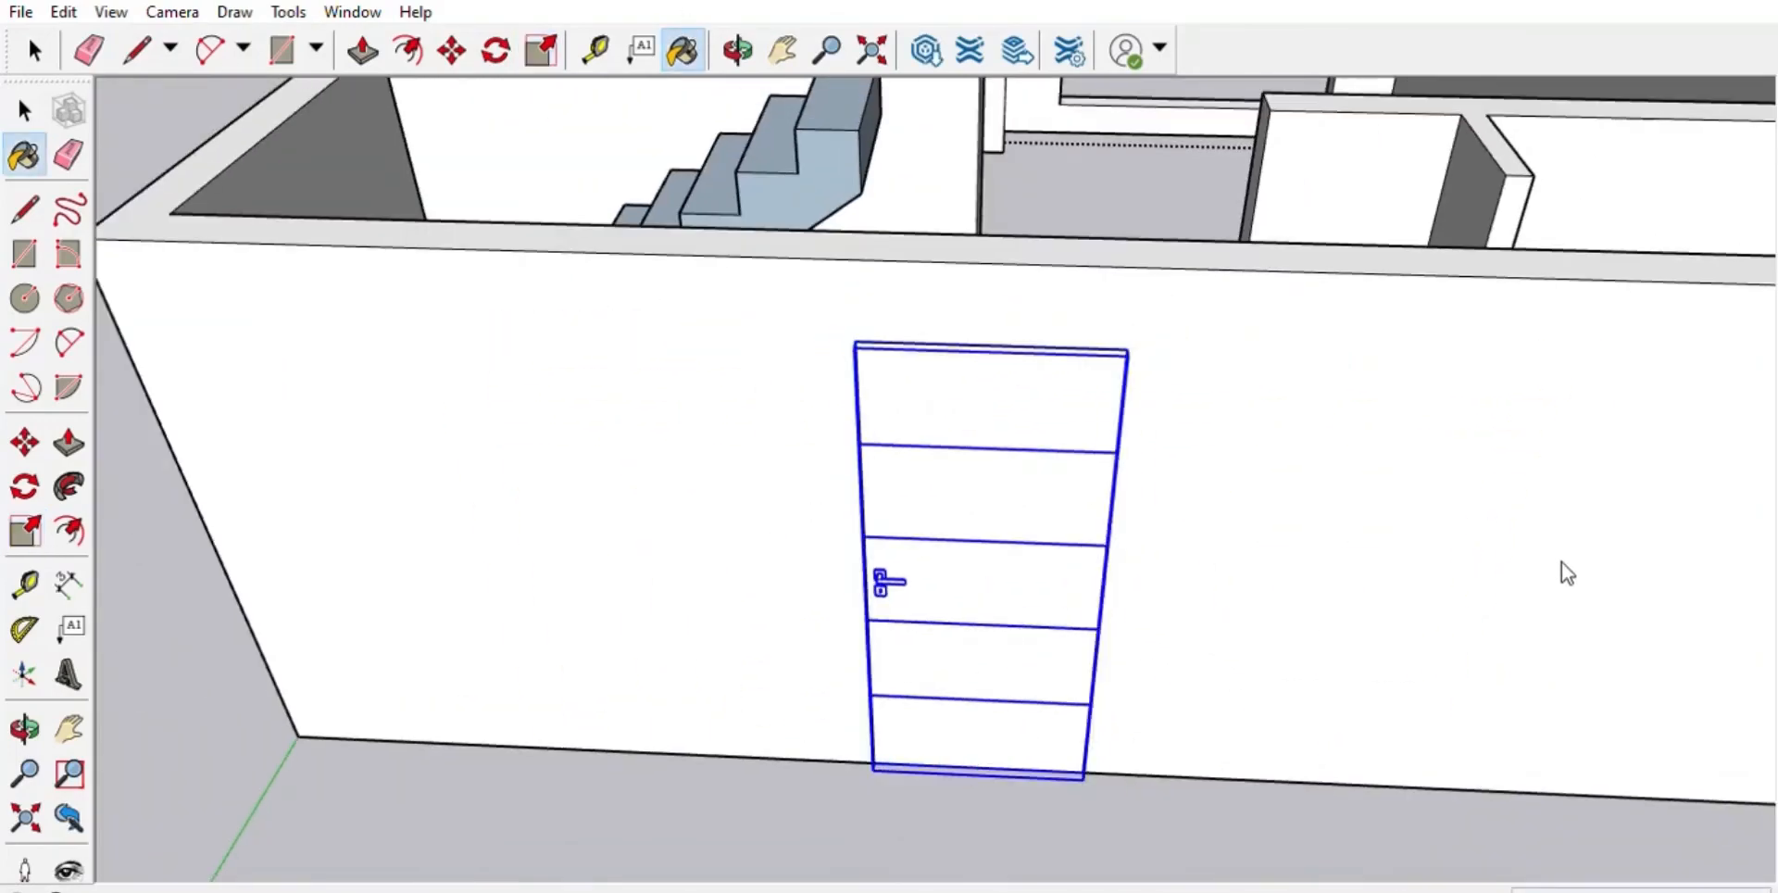
left_click(864, 484)
key("space")
left_click(375, 615)
scroll(385, 617, "down", 7)
mouse_move(741, 567)
middle_mouse_down()
mouse_move(901, 575)
mouse_move(932, 21)
middle_mouse_up()
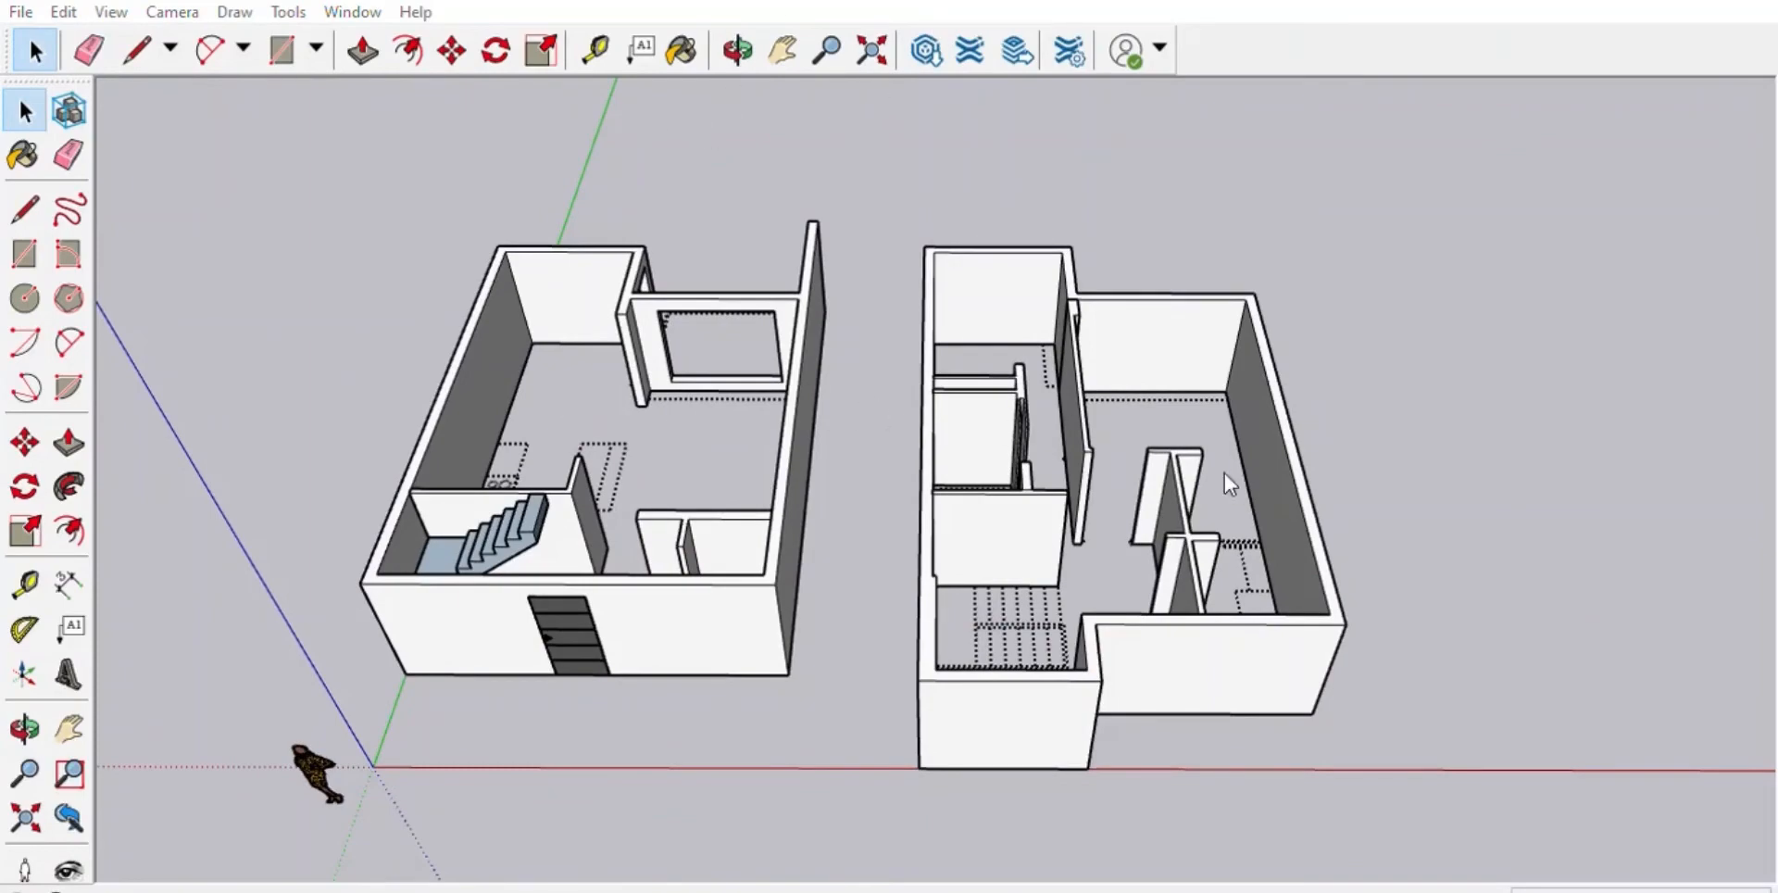
- Paste a framed window into the ground floor and rotate it a quarter turn to align with the narrow window wall
key("ctrl+v")
scroll(725, 464, "down", 1)
middle_click_drag(708, 447, 889, 407)
scroll(756, 345, "up", 8)
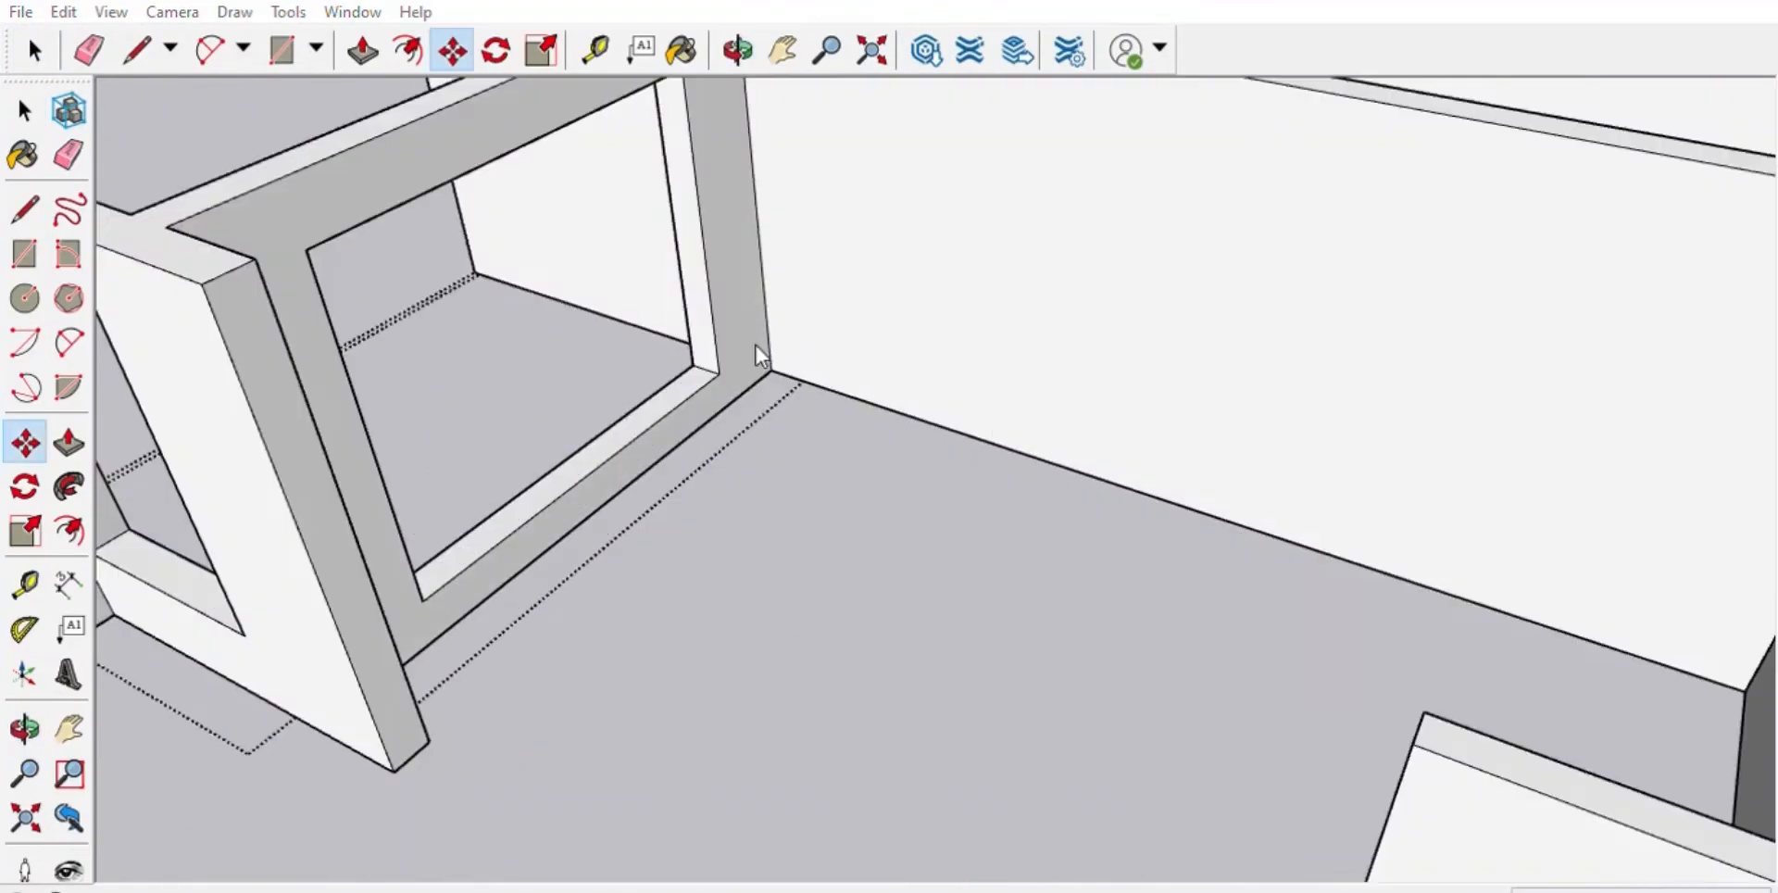
key("ctrl+v")
scroll(734, 516, "down", 2)
middle_click_drag(734, 516, 862, 637)
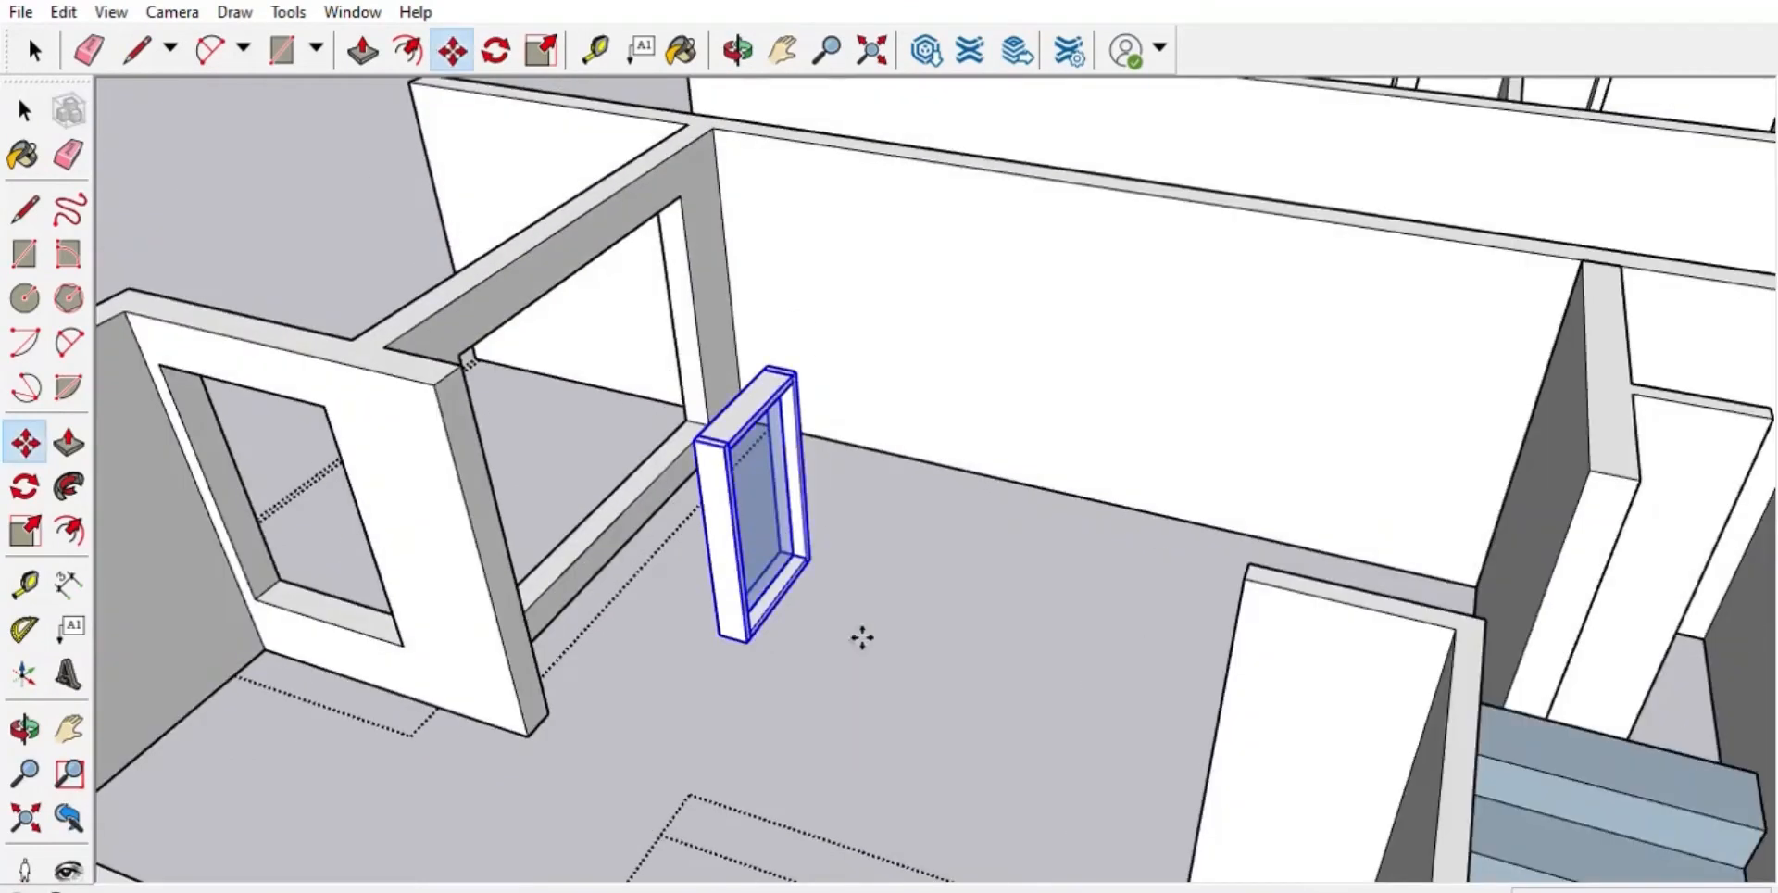
left_click(493, 44)
left_click(896, 618)
left_click(838, 606)
left_click(953, 540)
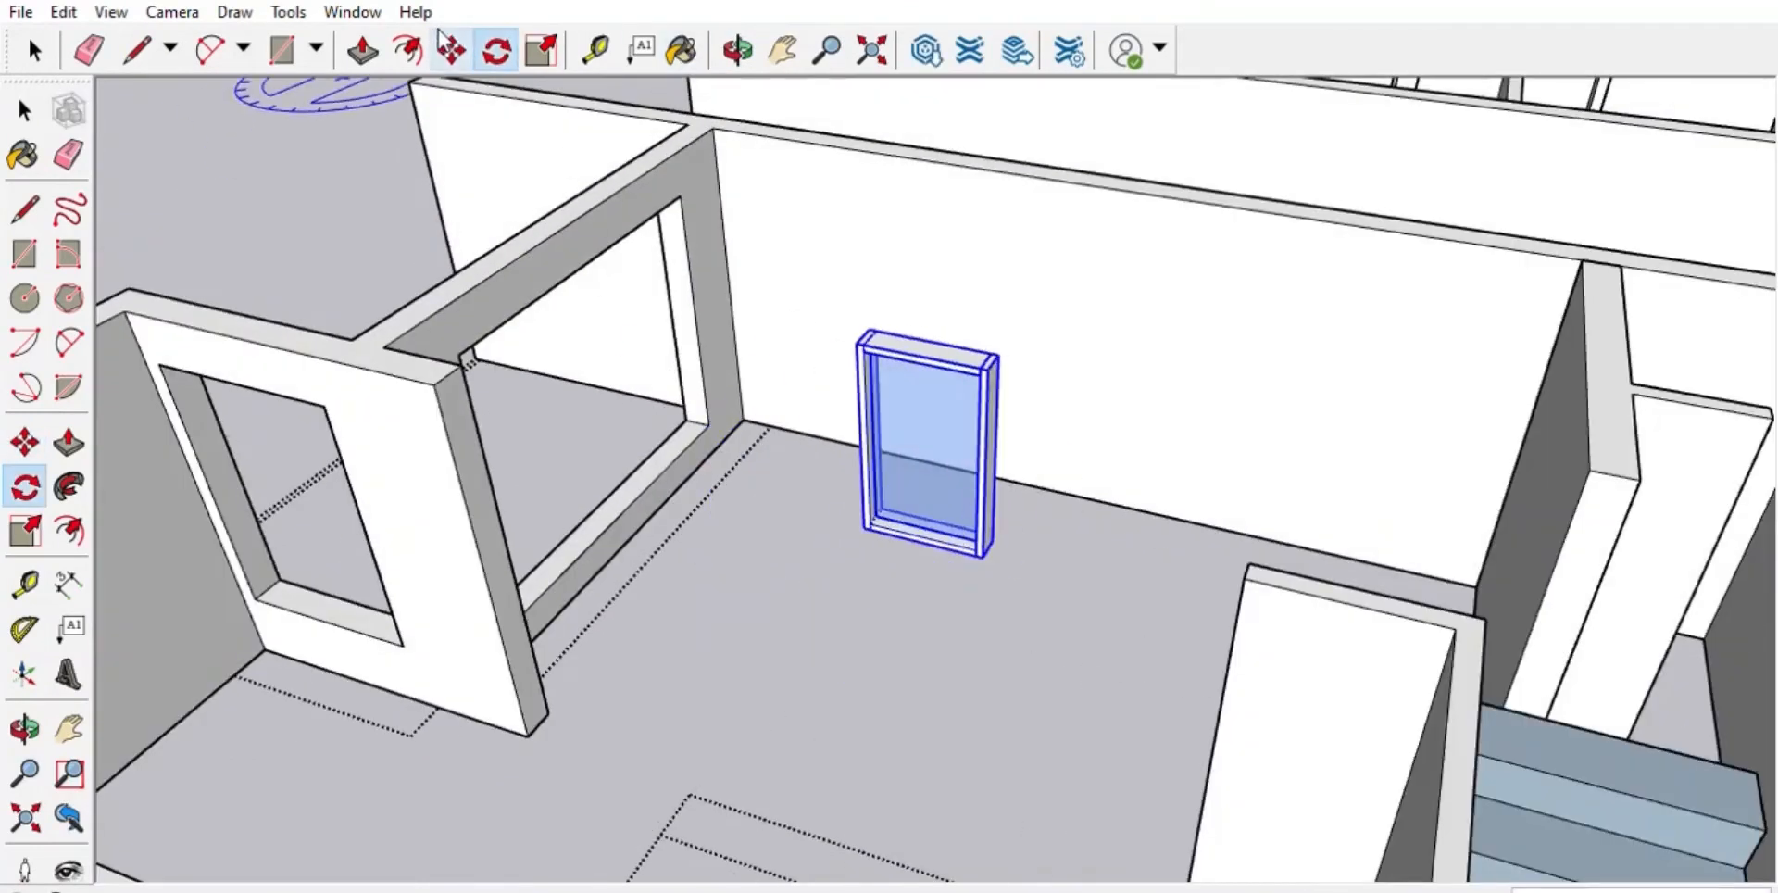
- Move the window by its lower corner to the lower corner of the narrow wall's opening
left_click(452, 50)
scroll(875, 521, "up", 2)
left_click(868, 520)
middle_click_drag(870, 521, 1112, 519)
scroll(445, 591, "up", 5)
left_click(406, 624)
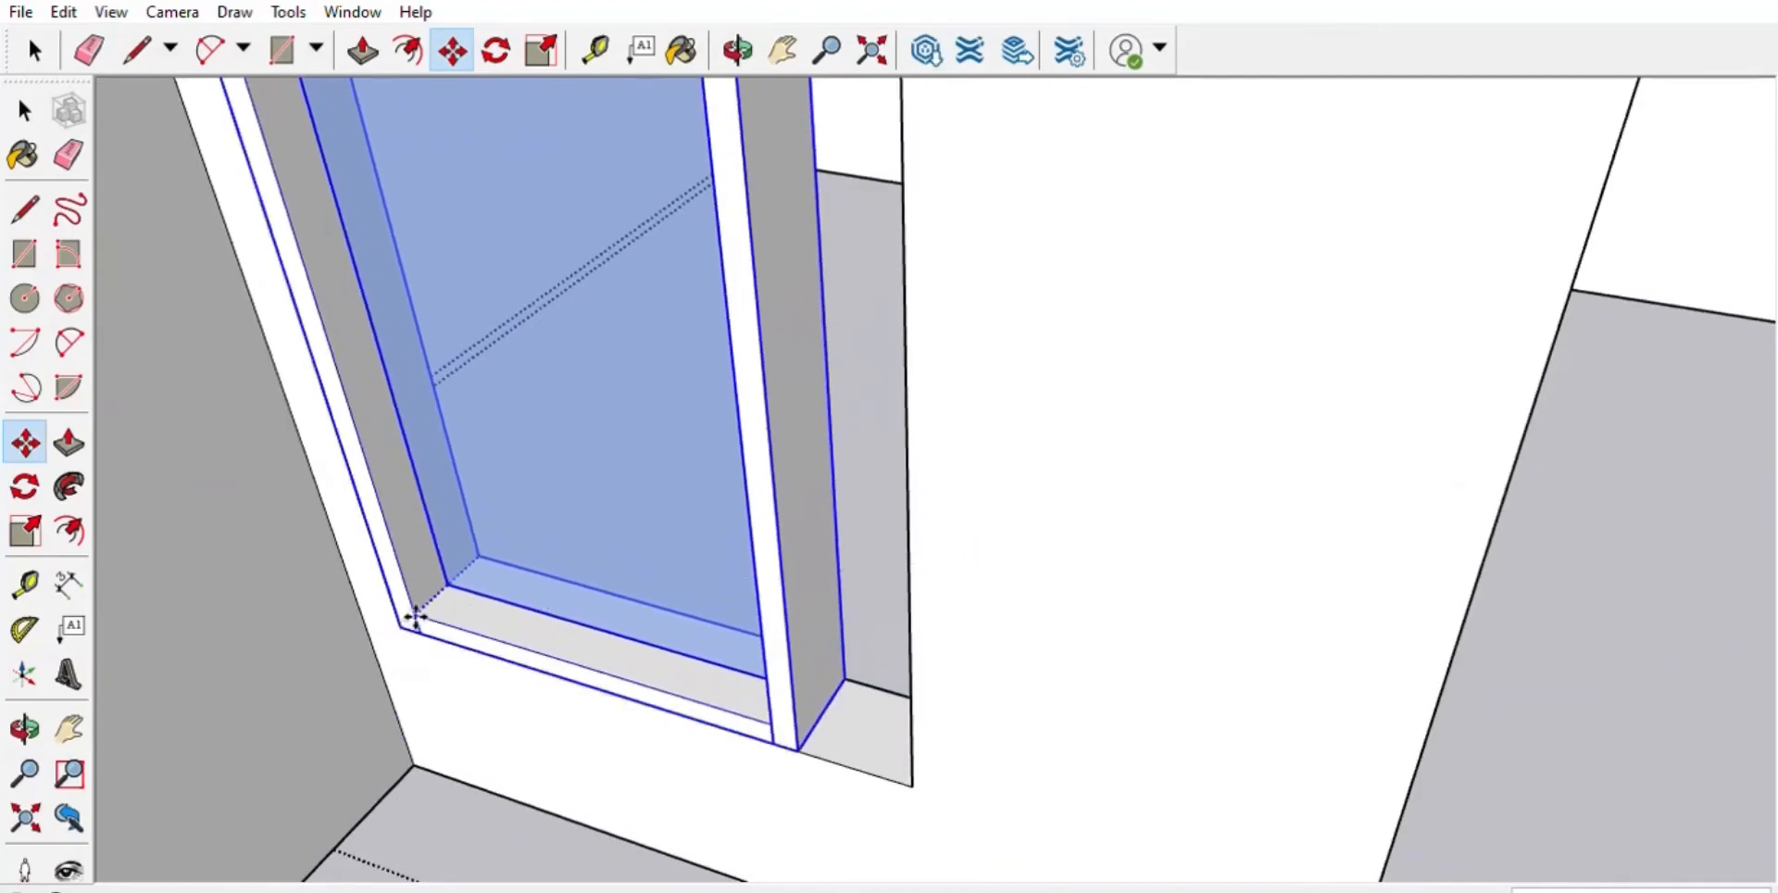
- Scale the window's width and height to fill the narrow wall's opening
scroll(667, 681, "down", 3)
left_click(542, 50)
scroll(817, 545, "up", 2)
left_click_drag(713, 476, 804, 521)
left_click_drag(528, 187, 518, 135)
scroll(643, 540, "down", 4)
left_click(8, 99)
middle_click_drag(1009, 505, 1111, 510)
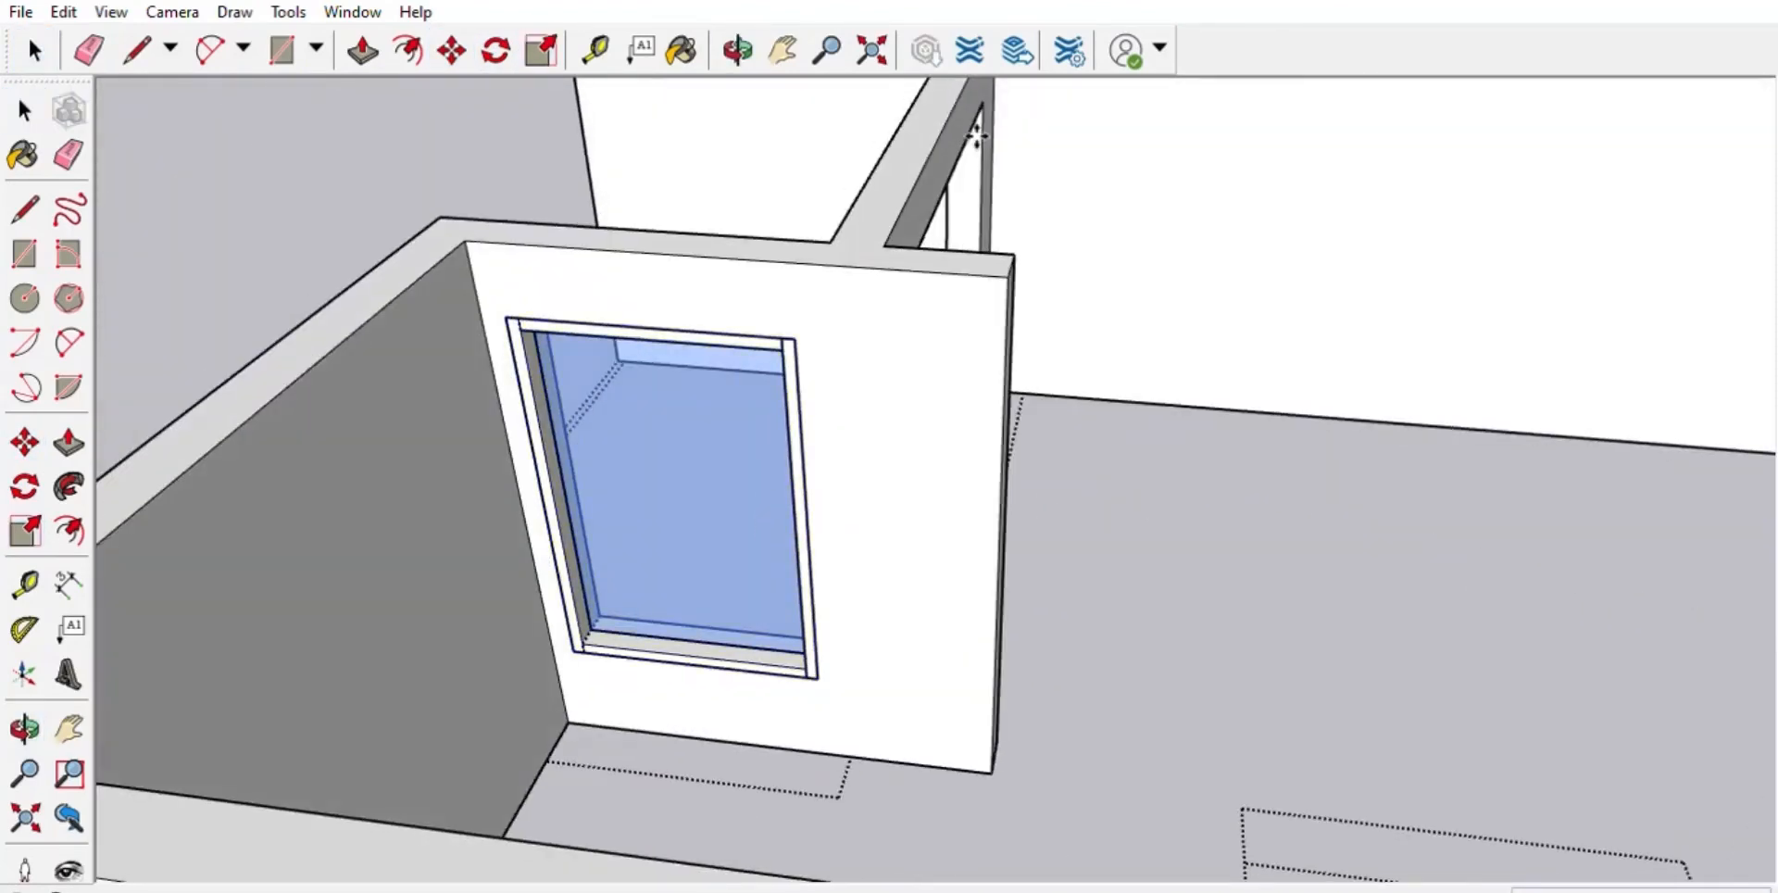
- Copy the fitted window into the room and rotate the copy a quarter turn to align with the large opening
left_click(639, 658)
key("ctrl")
left_click(1108, 654)
middle_click_drag(1107, 654, 815, 602)
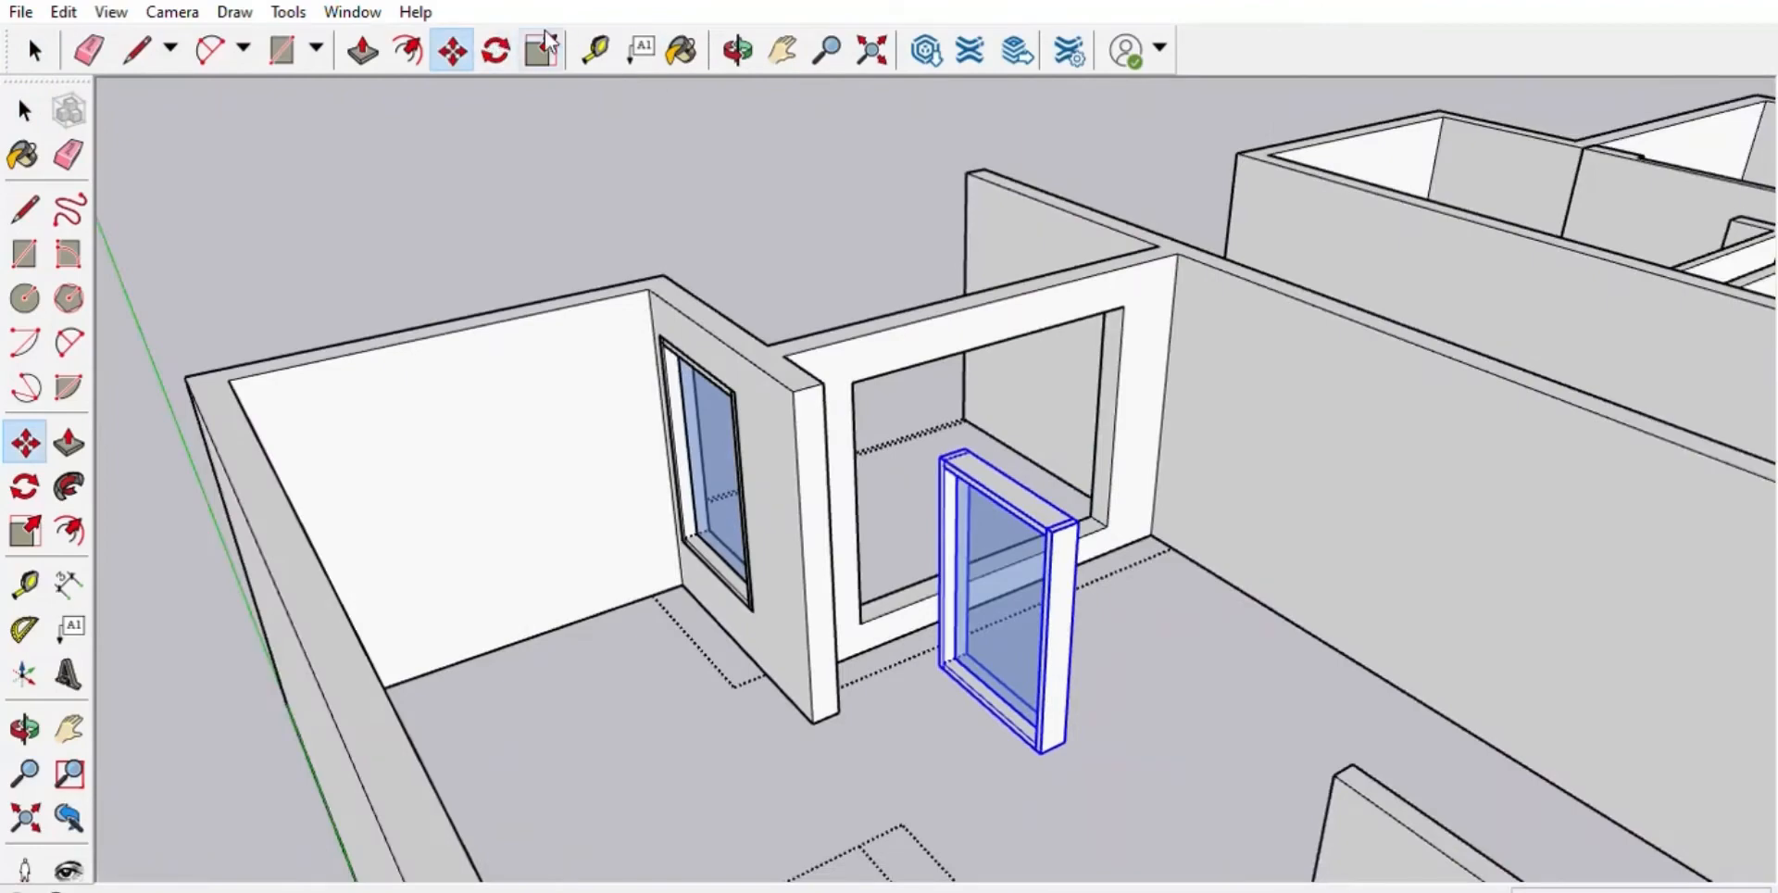
left_click(498, 48)
middle_click_drag(639, 685, 824, 787)
scroll(973, 722, "down", 3)
left_click(1099, 704)
left_click(1045, 670)
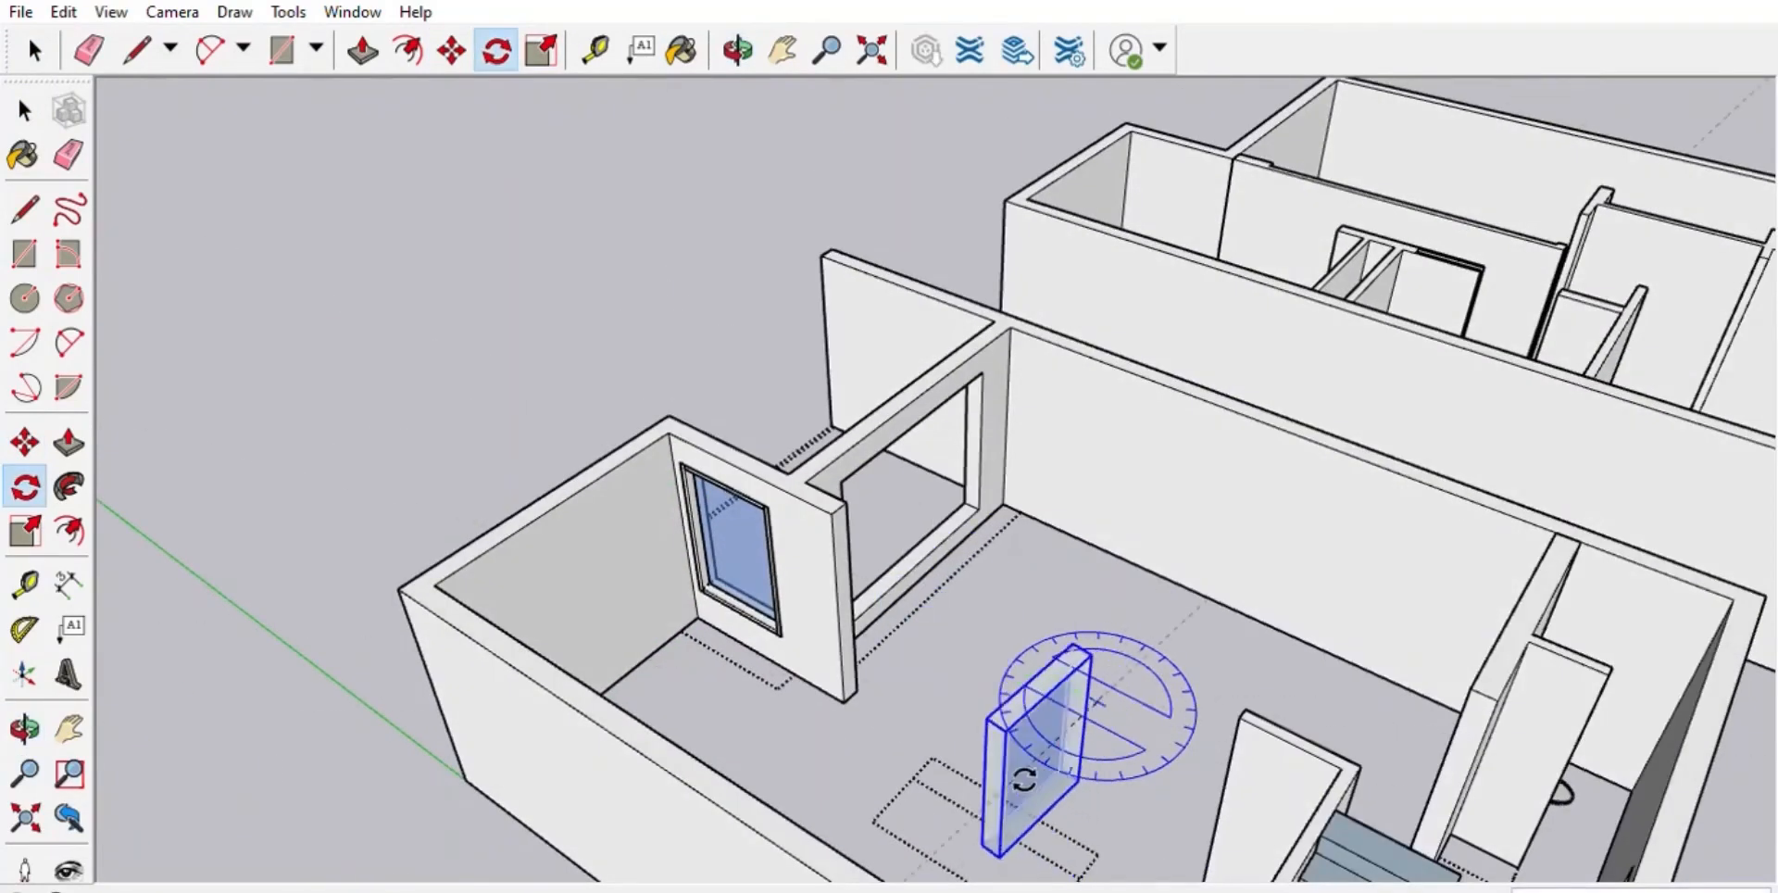
left_click(954, 840)
- Move the copied window by its lower corner into the lower corner of the large opening
left_click(451, 49)
left_click(1028, 863)
middle_click_drag(960, 741, 815, 676)
scroll(889, 639, "up", 4)
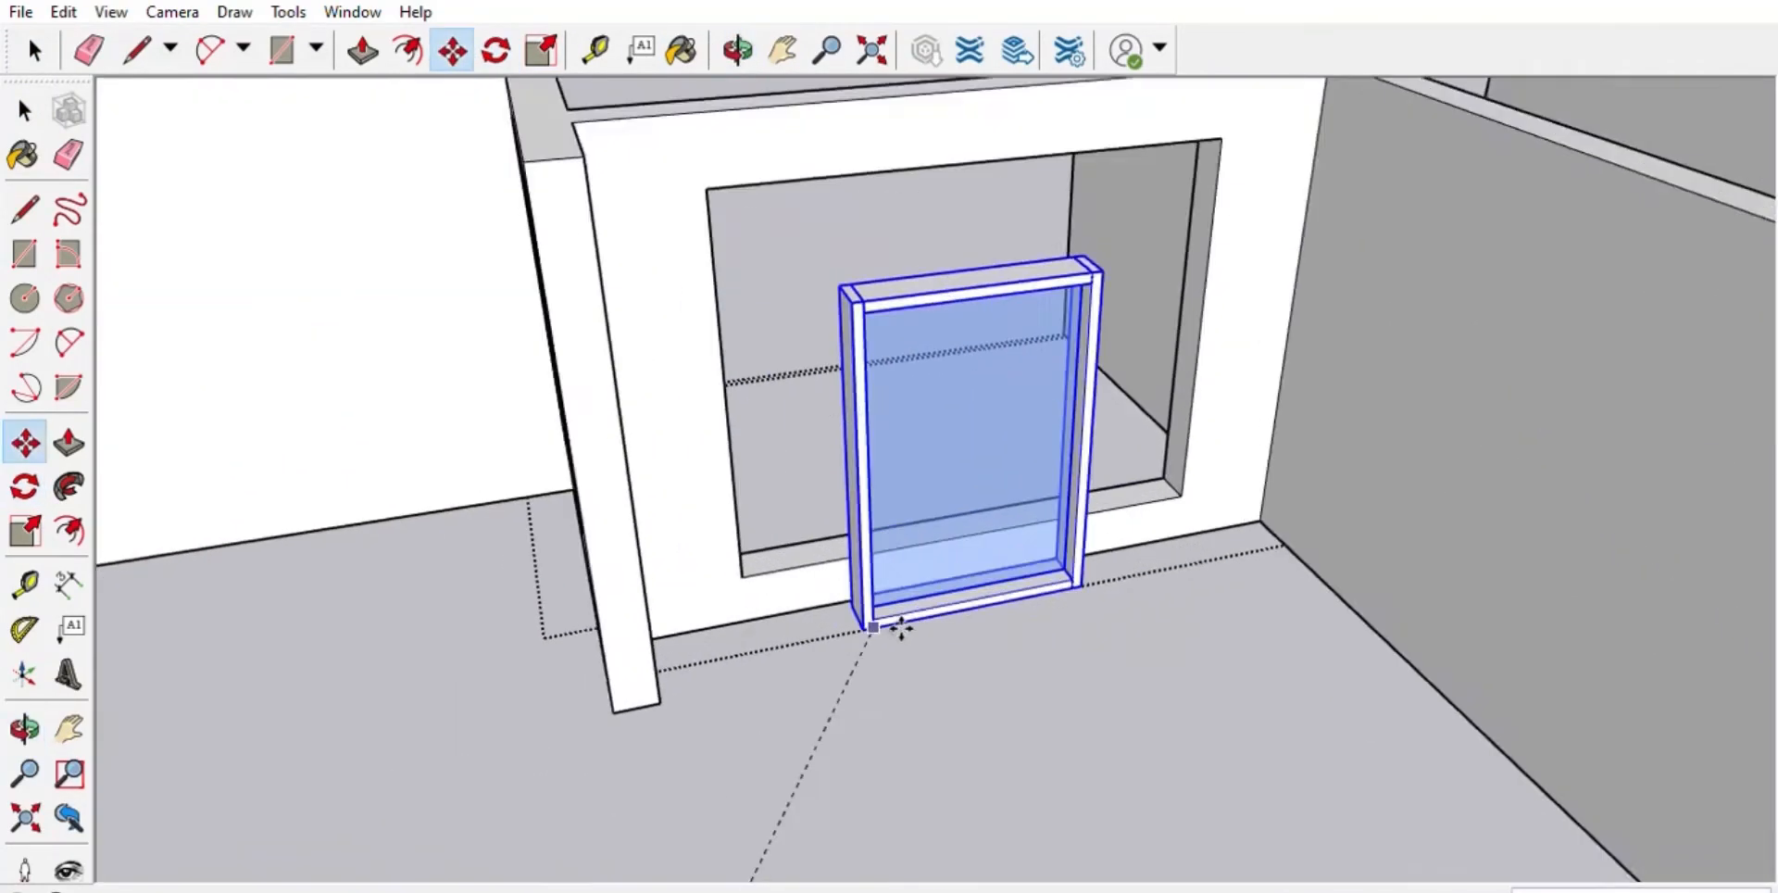
scroll(901, 628, "up", 2)
left_click(683, 555)
- Scale the copied window's width and height to fill the large opening, and clear the selection
middle_click_drag(1211, 556, 954, 633)
scroll(954, 634, "down", 3)
left_click(541, 50)
middle_click_drag(1056, 500, 899, 523)
left_click(882, 420)
left_click(1124, 440)
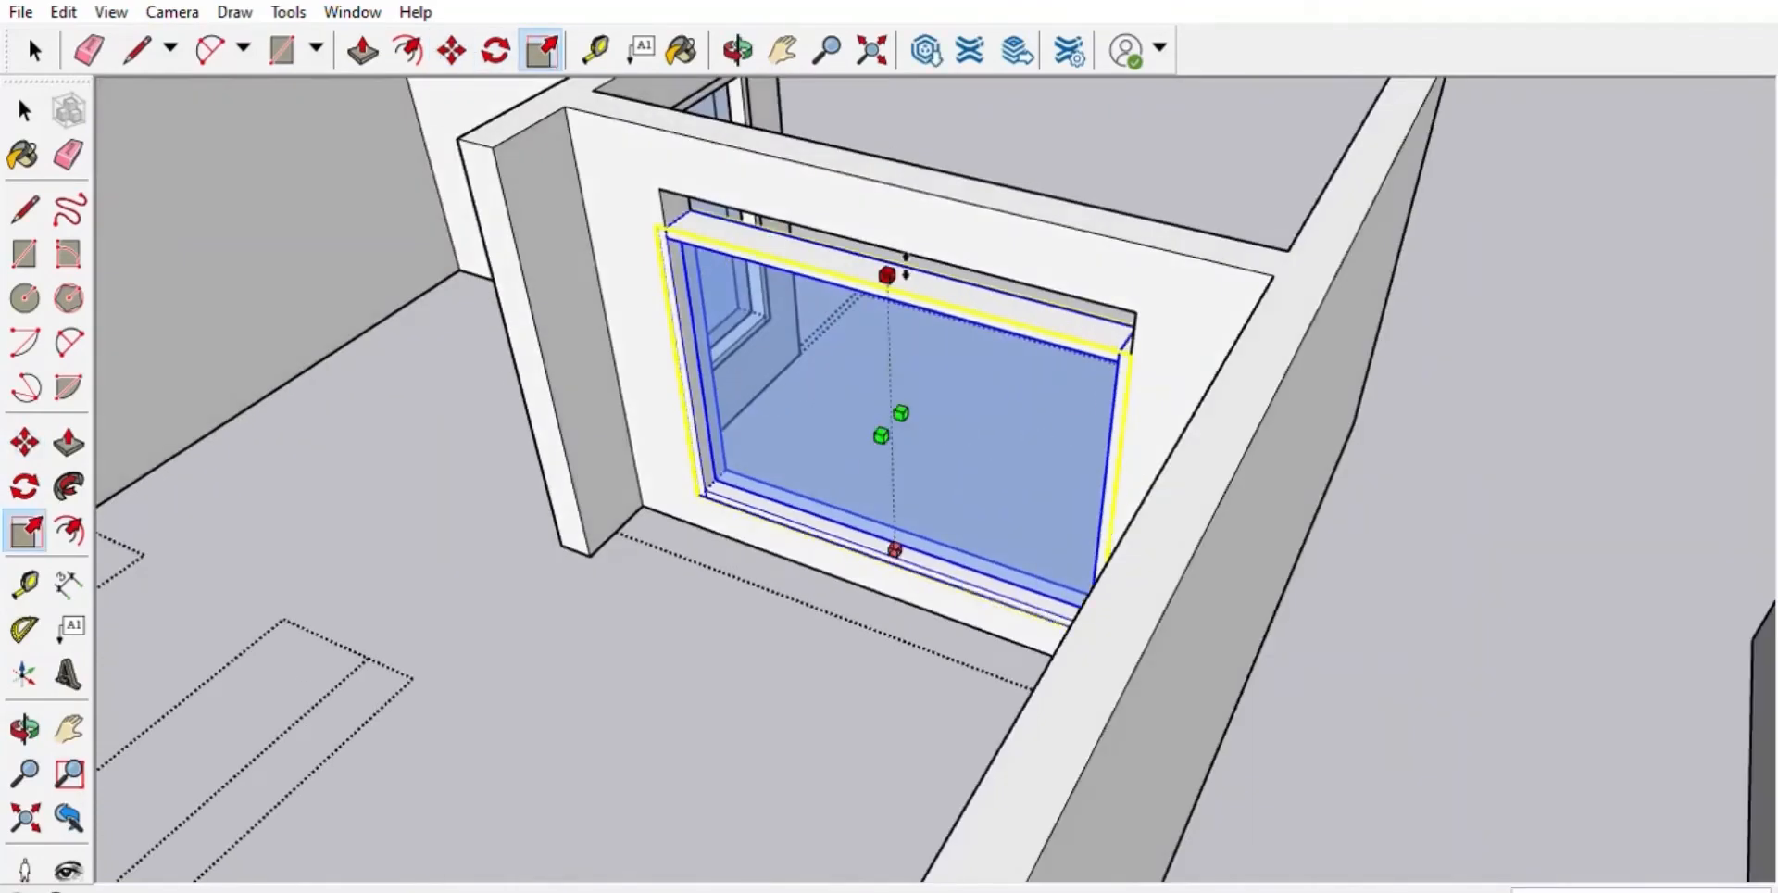
left_click(906, 266)
left_click(661, 193)
middle_click_drag(742, 436, 1009, 350)
scroll(1009, 349, "down", 5)
left_click(505, 410)
left_click(35, 50)
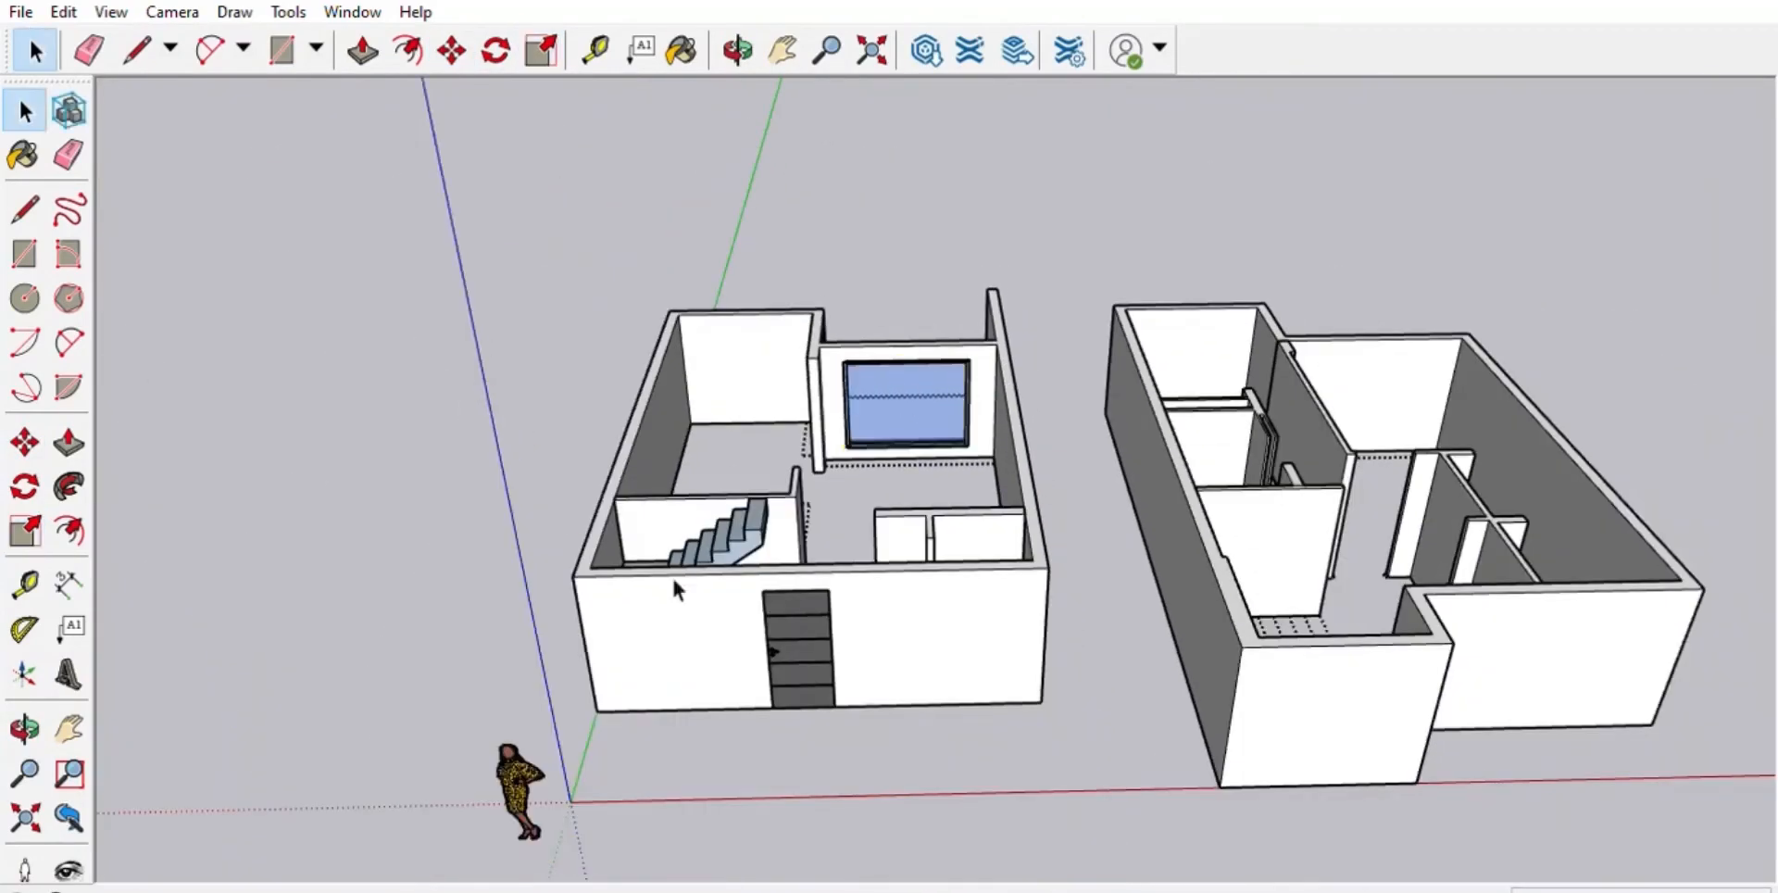
- Check the ground floor's window and wall groups by selecting them one at a time
middle_click_drag(674, 580, 690, 680)
scroll(931, 348, "up", 4)
left_click(931, 348)
left_click(917, 482)
left_click(454, 780)
left_click(760, 602)
left_click(639, 723)
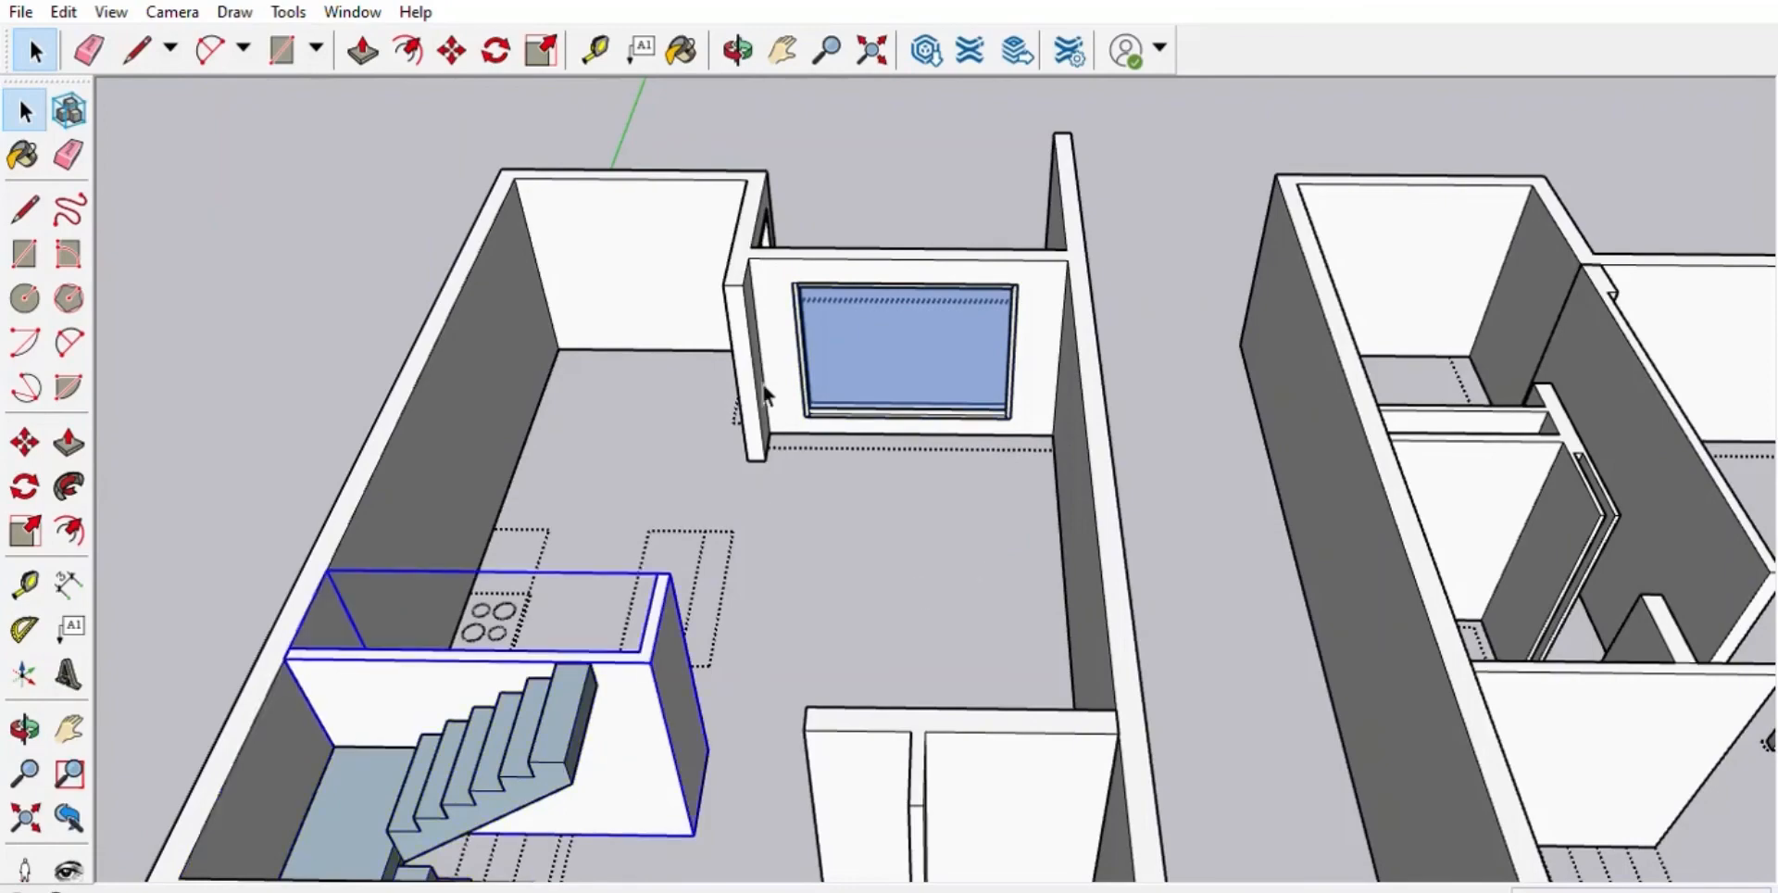
left_click(793, 471)
scroll(795, 470, "down", 5)
middle_click_drag(1075, 680, 1209, 628)
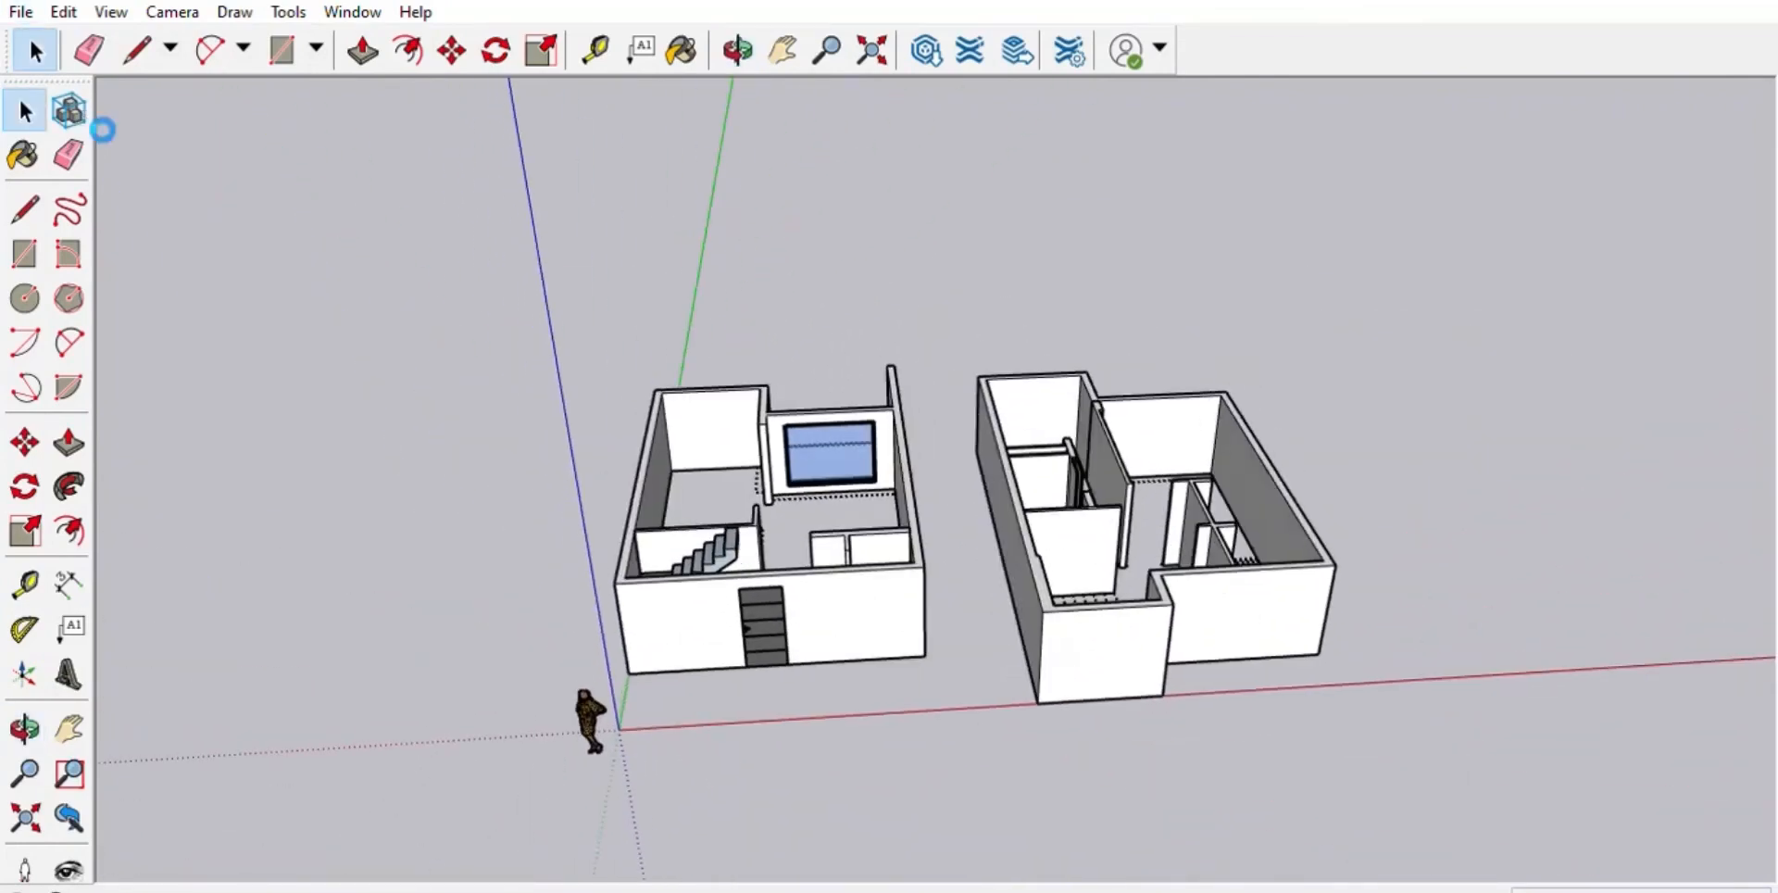
- Copy both storeys with their plans and the scale figure, and paste them beside the originals along the red axis
middle_click_drag(1064, 476, 1002, 452)
scroll(963, 421, "down", 1)
scroll(961, 417, "down", 1)
left_click_drag(916, 243, 1248, 759)
scroll(454, 194, "down", 1)
left_click_drag(509, 190, 1122, 602)
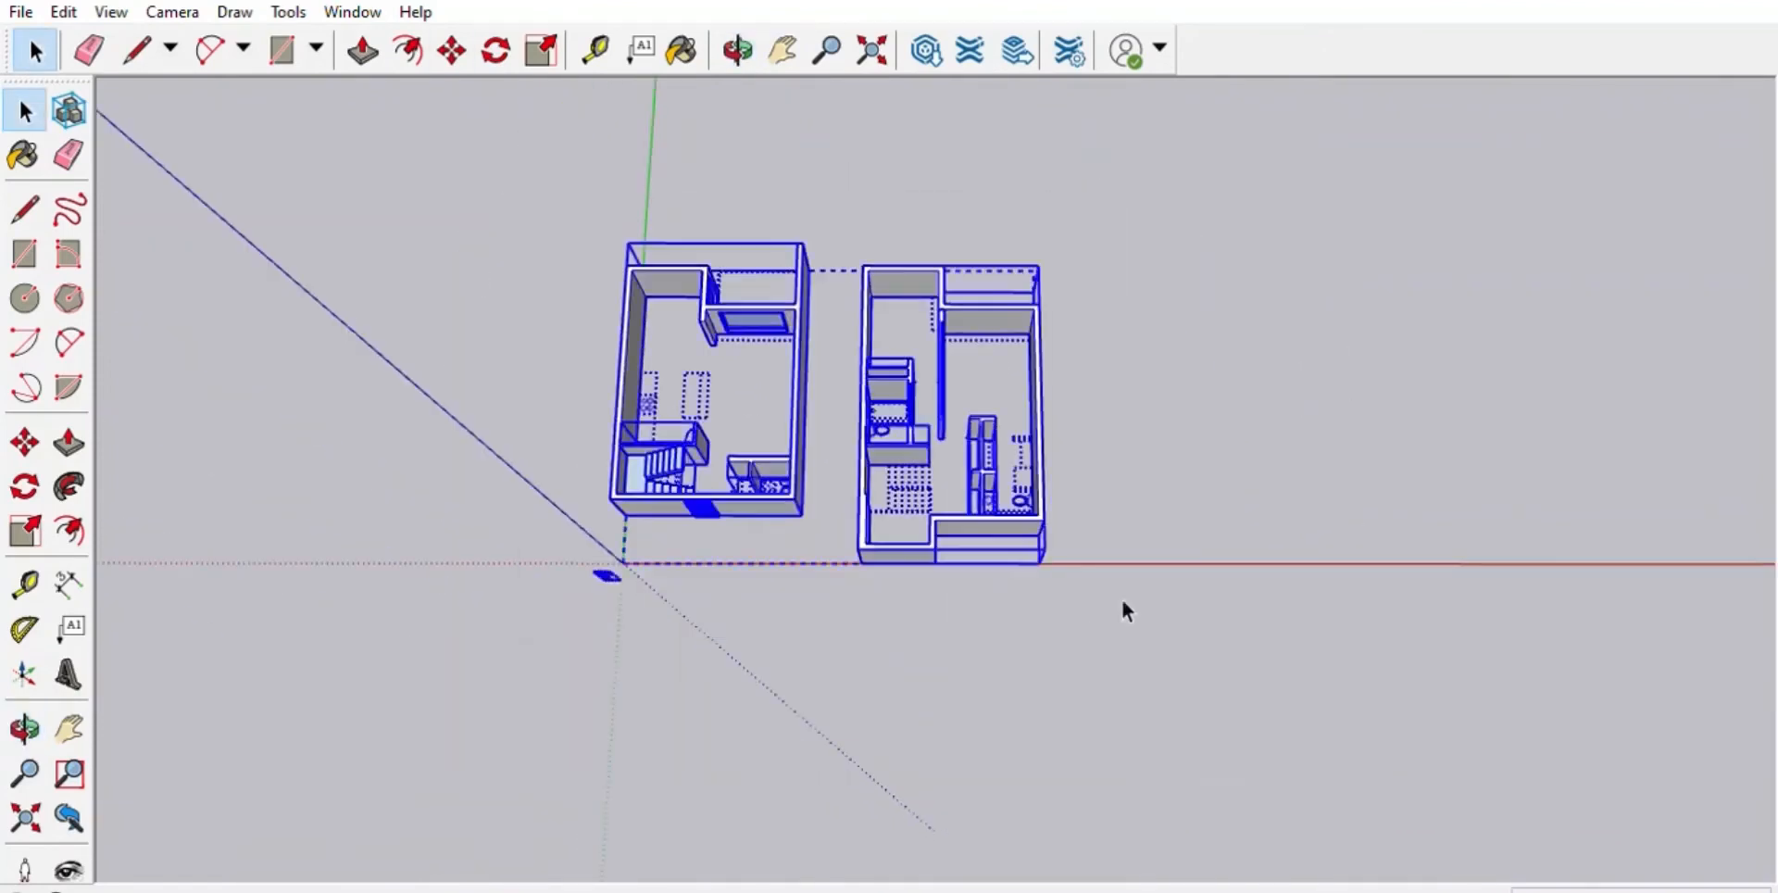
key("ctrl+c")
key("ctrl+v")
scroll(862, 518, "down", 4)
scroll(913, 525, "up", 3)
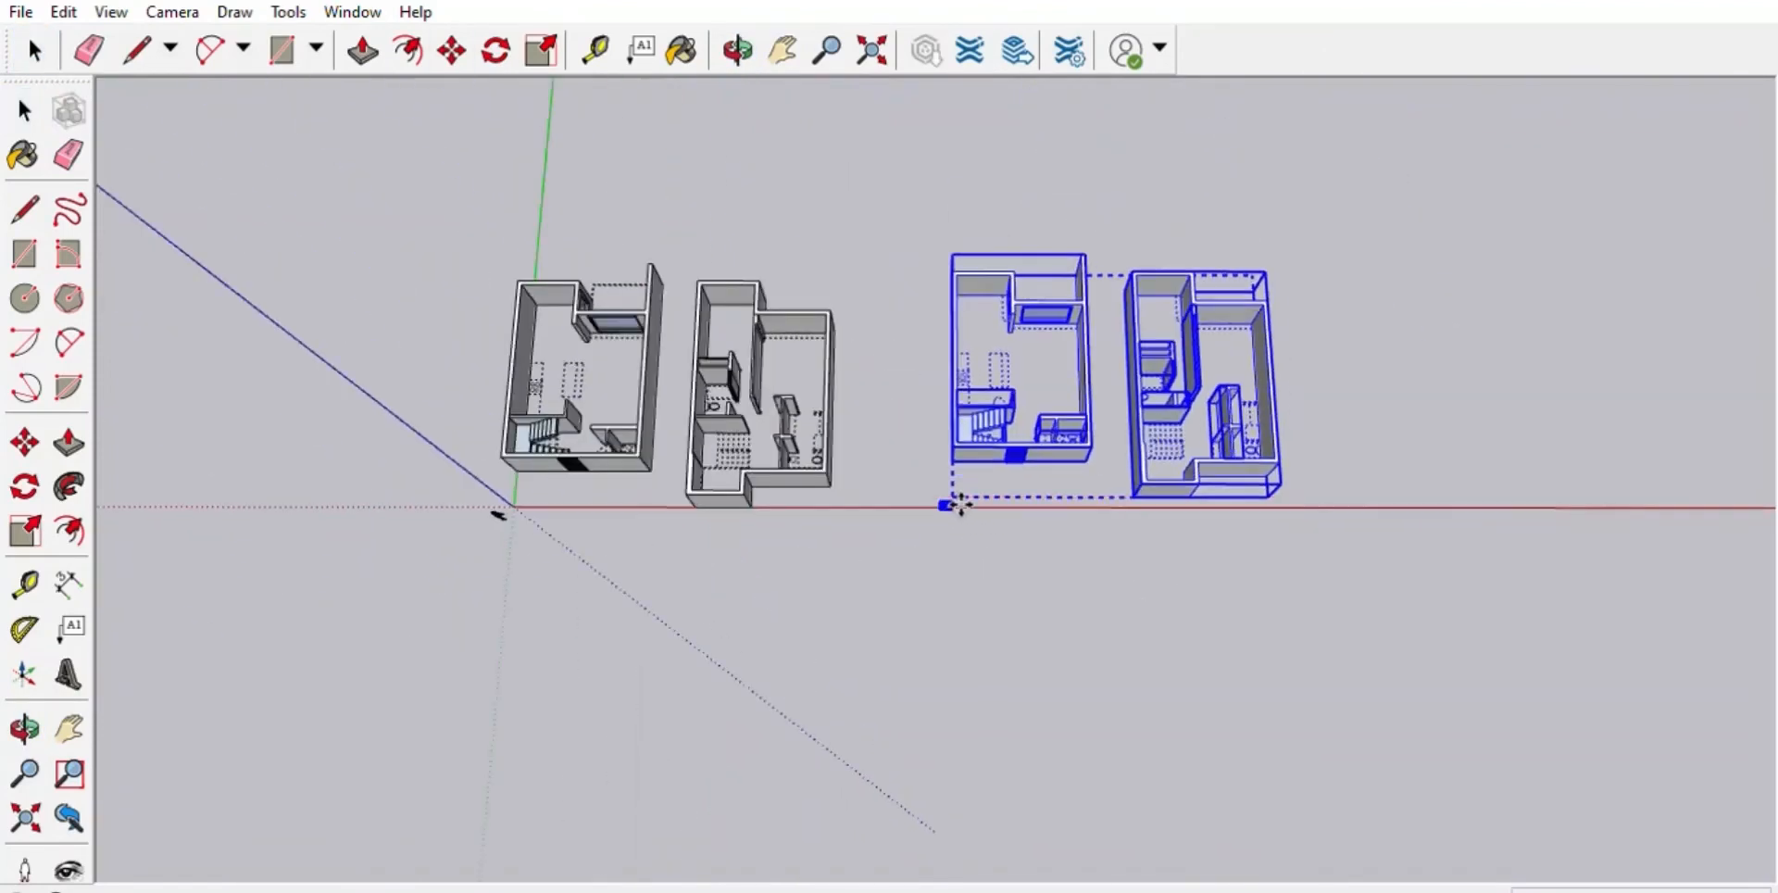
left_click(941, 502)
scroll(941, 505, "up", 5)
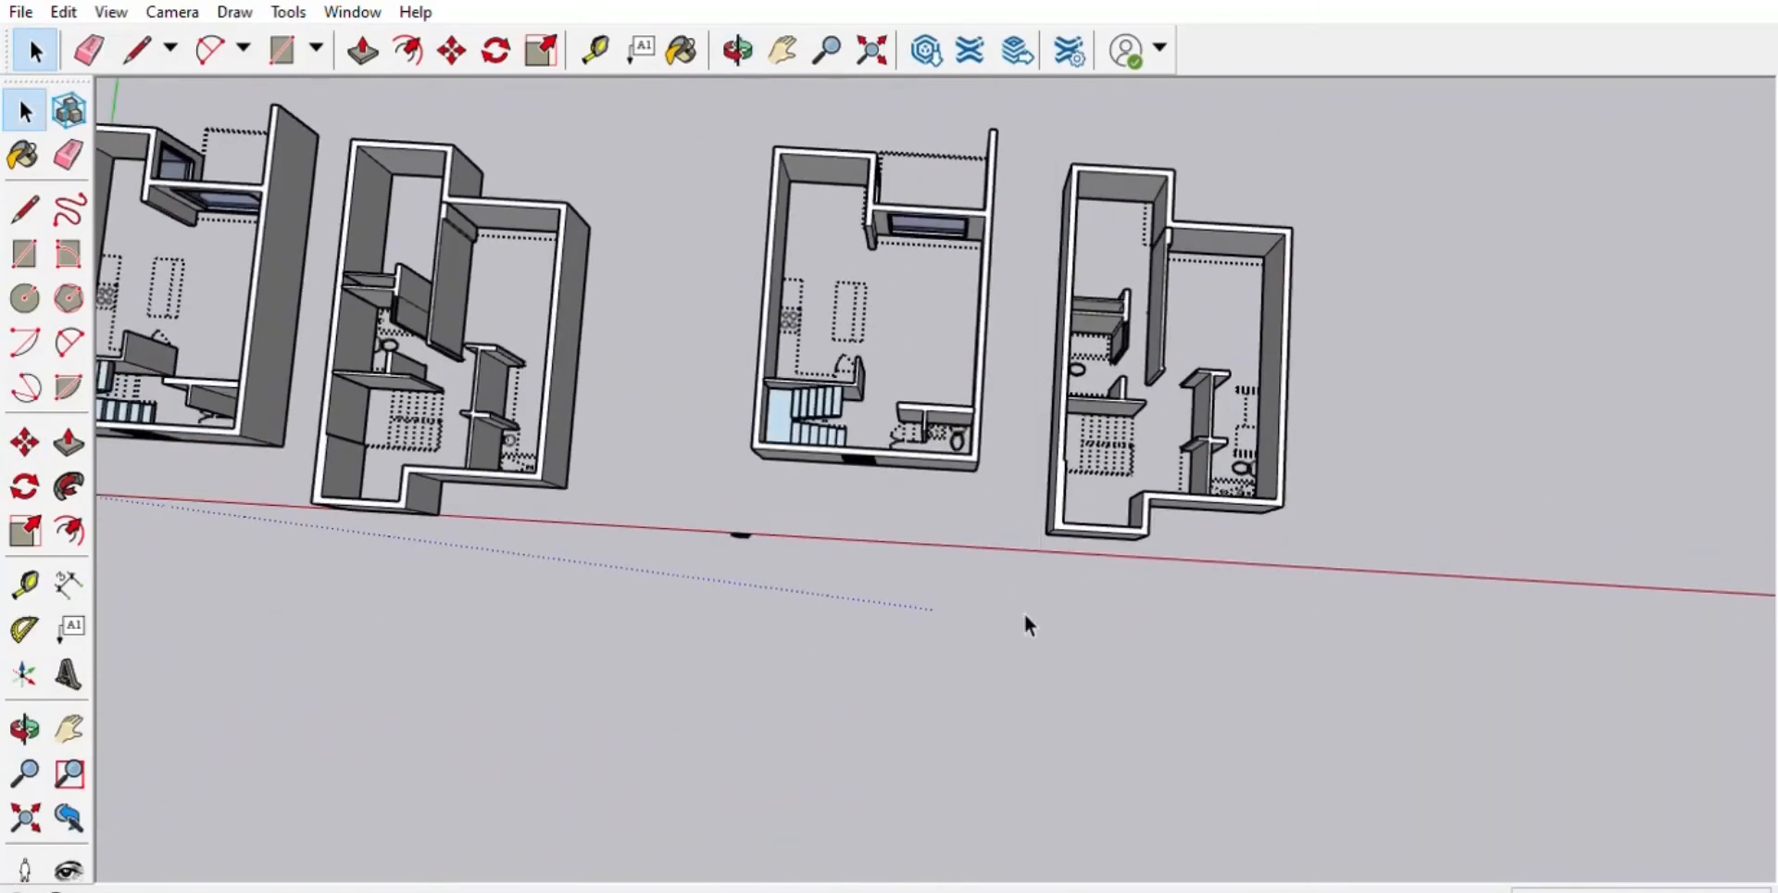
- Move the copied second storey's walls onto the copied ground floor, aligning their outer corners
middle_click_drag(1024, 613, 889, 616)
scroll(999, 349, "up", 1)
left_click(863, 196)
key("m")
middle_click_drag(709, 361, 766, 885)
scroll(878, 186, "up", 5)
left_click(827, 241)
middle_click_drag(783, 326, 912, 243)
left_click(774, 425)
scroll(774, 425, "down", 8)
scroll(491, 491, "up", 6)
middle_click_drag(519, 463, 806, 231)
left_click(559, 541)
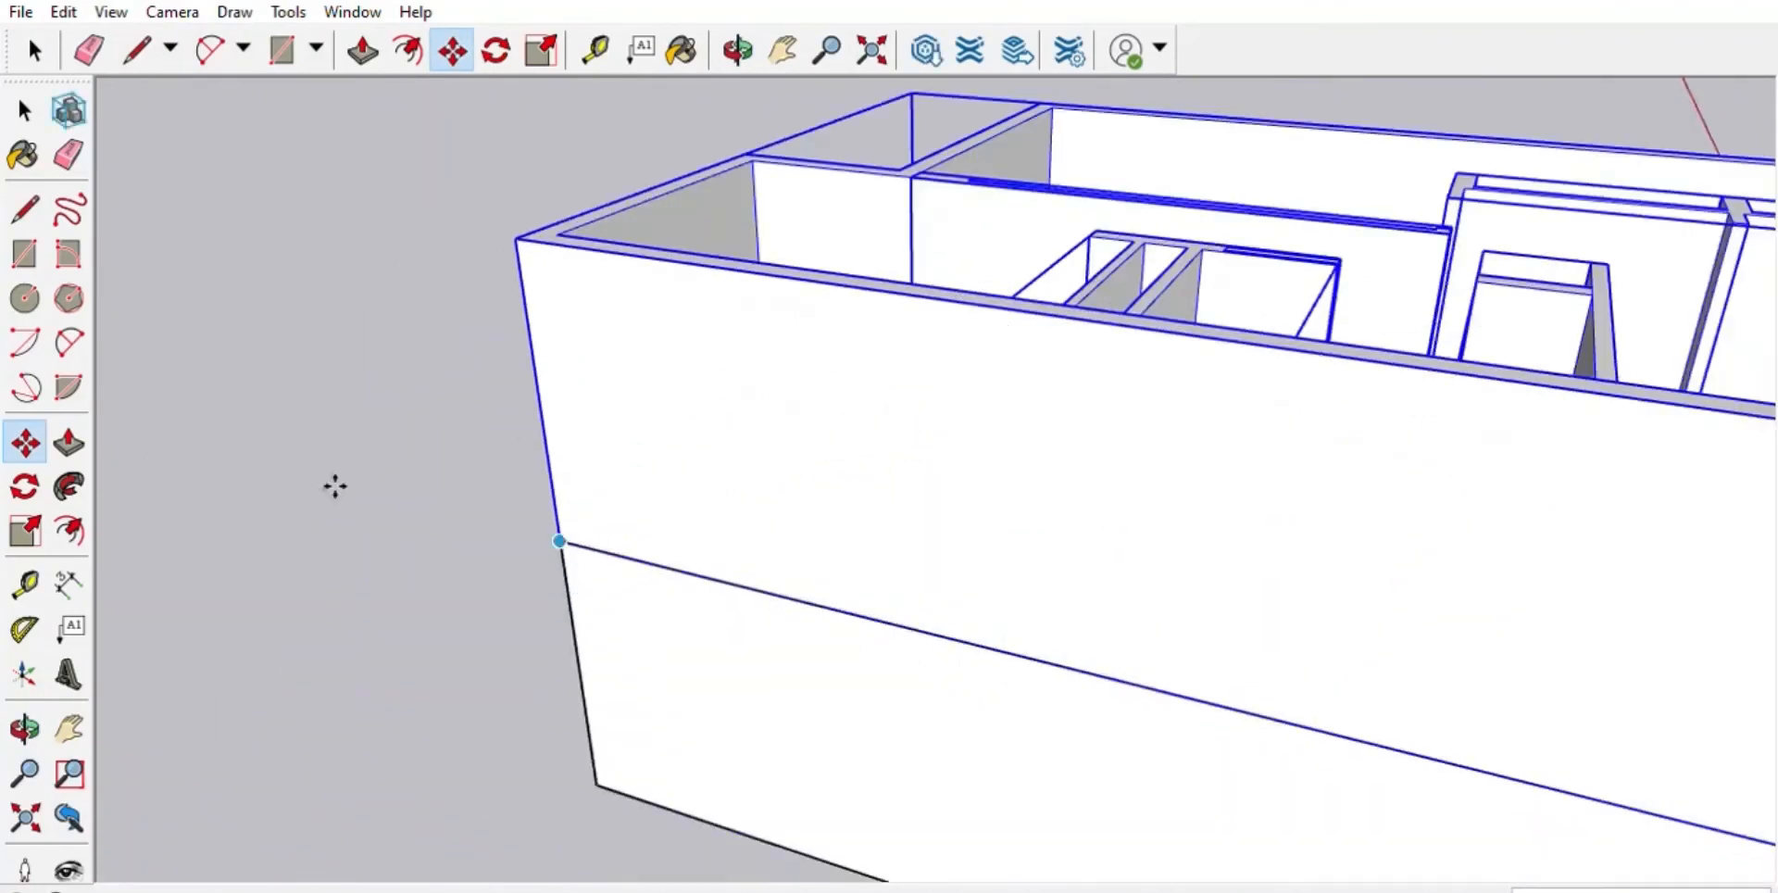
- Clear the selection and review the stacked two-storey copy beside the original storeys
scroll(338, 485, "down", 8)
middle_click_drag(982, 542, 1046, 690)
left_click(39, 50)
left_click(704, 231)
middle_click_drag(890, 370, 1353, 465)
scroll(788, 505, "down", 3)
key("space")
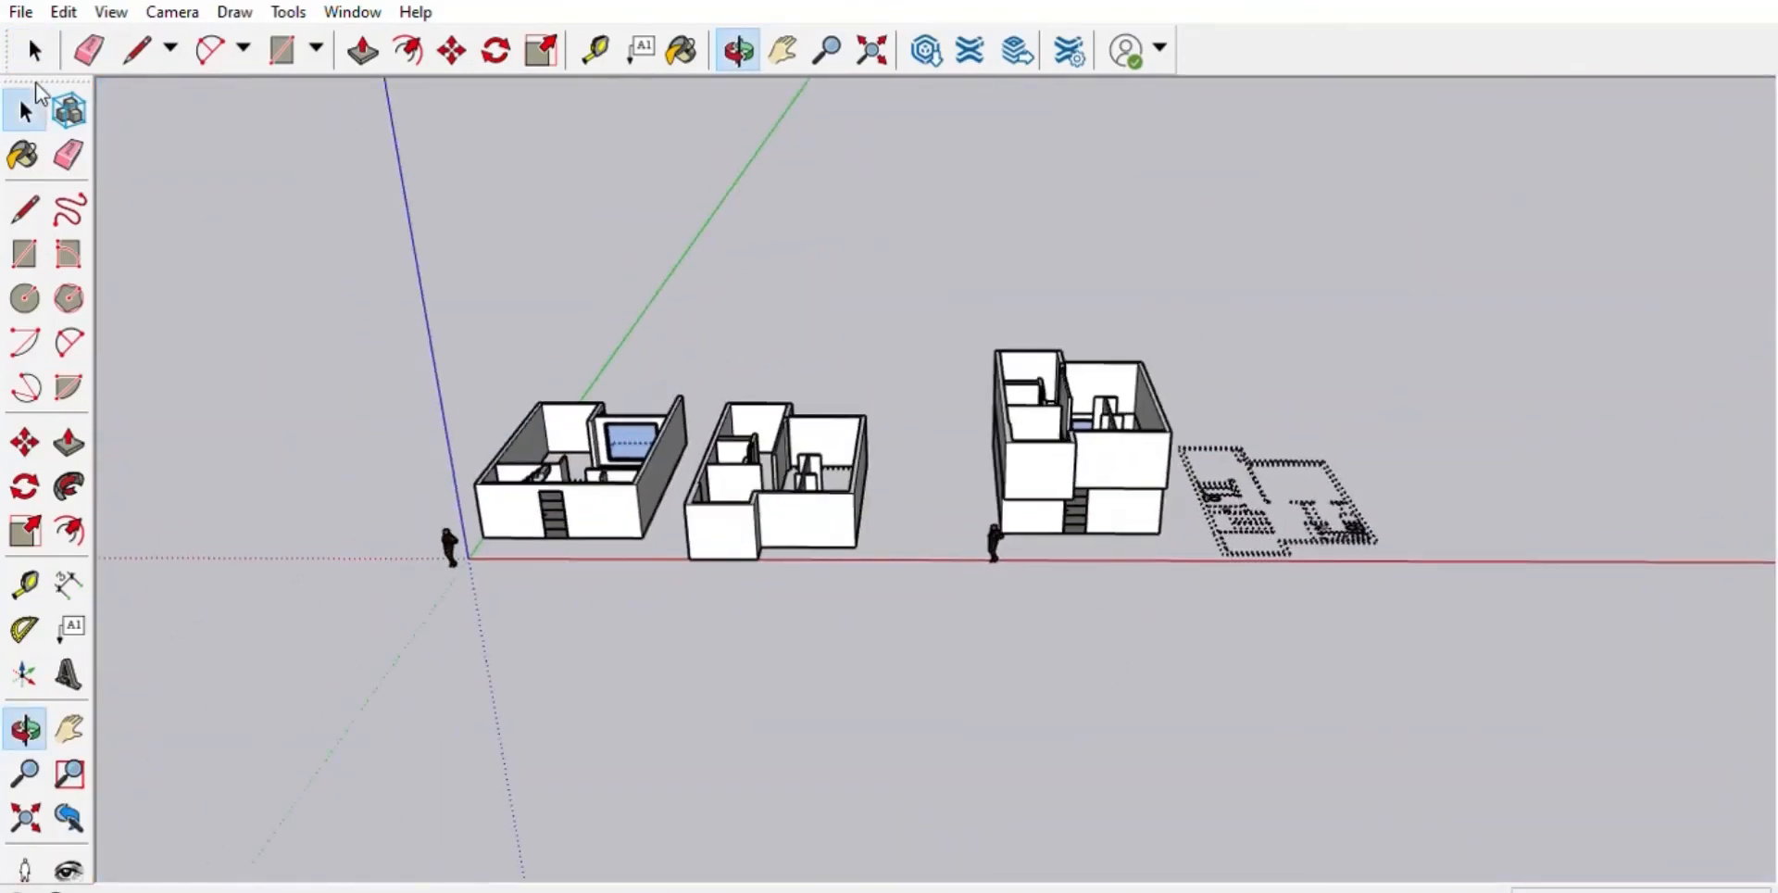